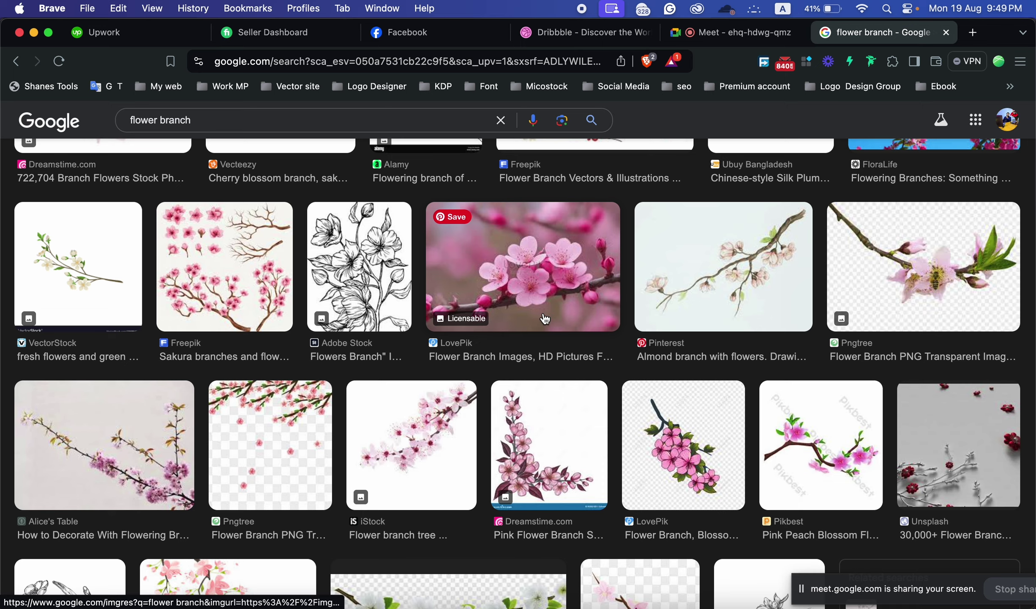
# Step: Browse the "flower branch" image results and copy the LovePik photo of pink blossoms on a branch
pyautogui.scroll(-8, 499, 334)
pyautogui.scroll(-6, 521, 322)
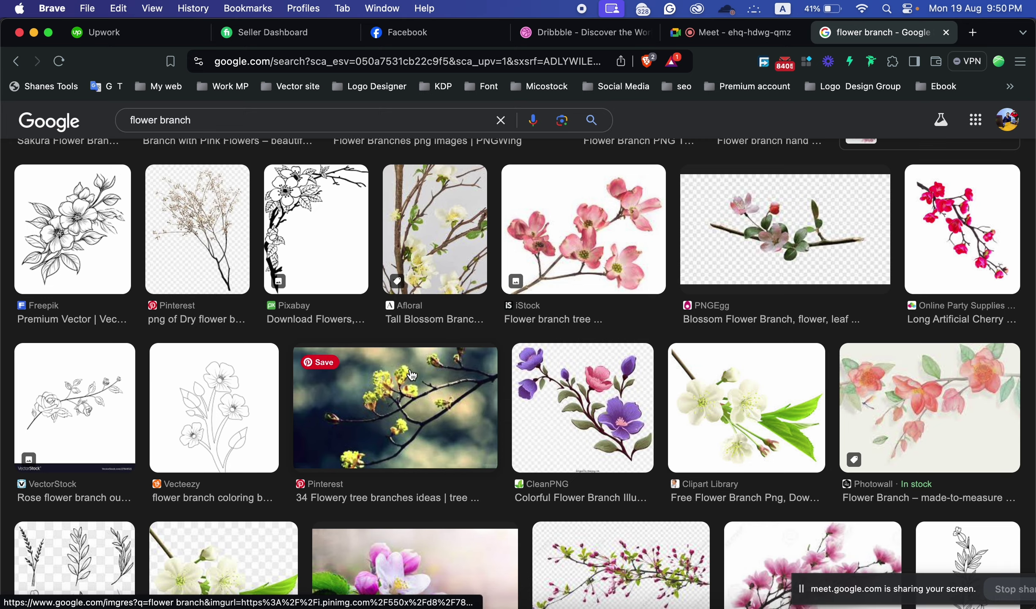
pyautogui.scroll(-4, 605, 388)
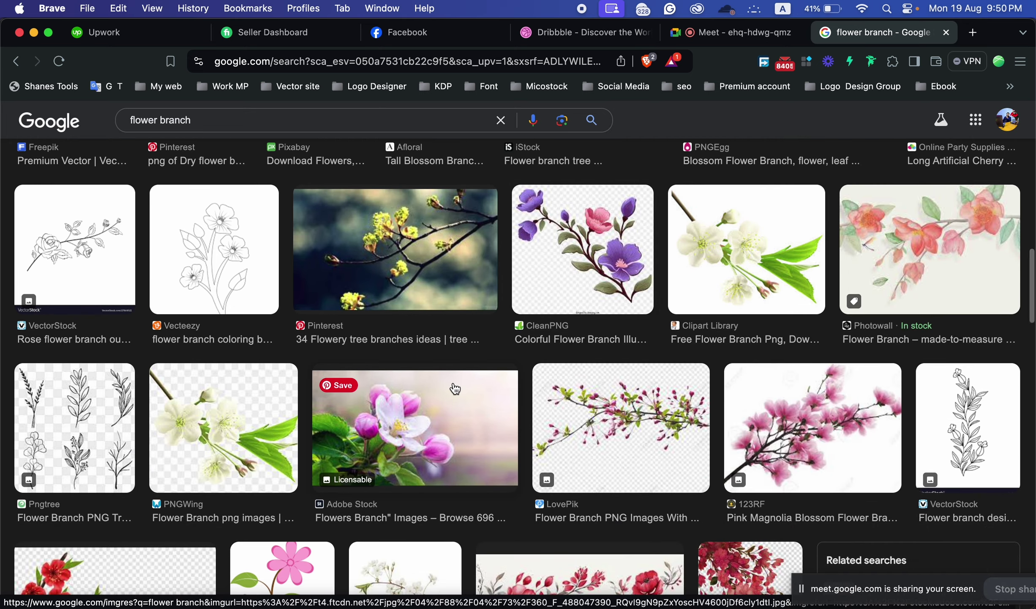
pyautogui.scroll(-3, 374, 401)
pyautogui.scroll(-5, 374, 401)
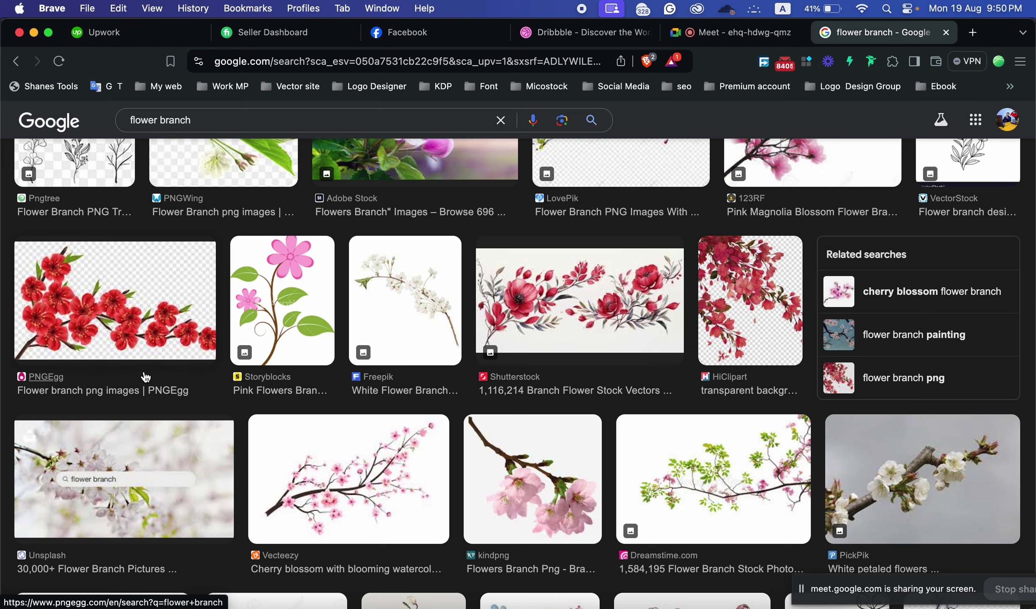
pyautogui.click(110, 283)
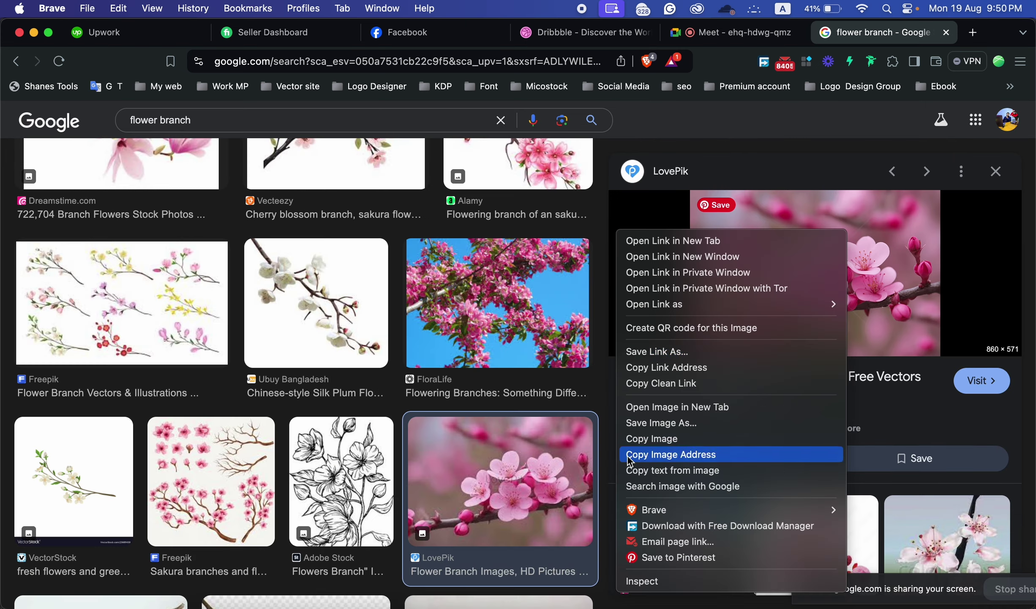
pyautogui.click(642, 440)
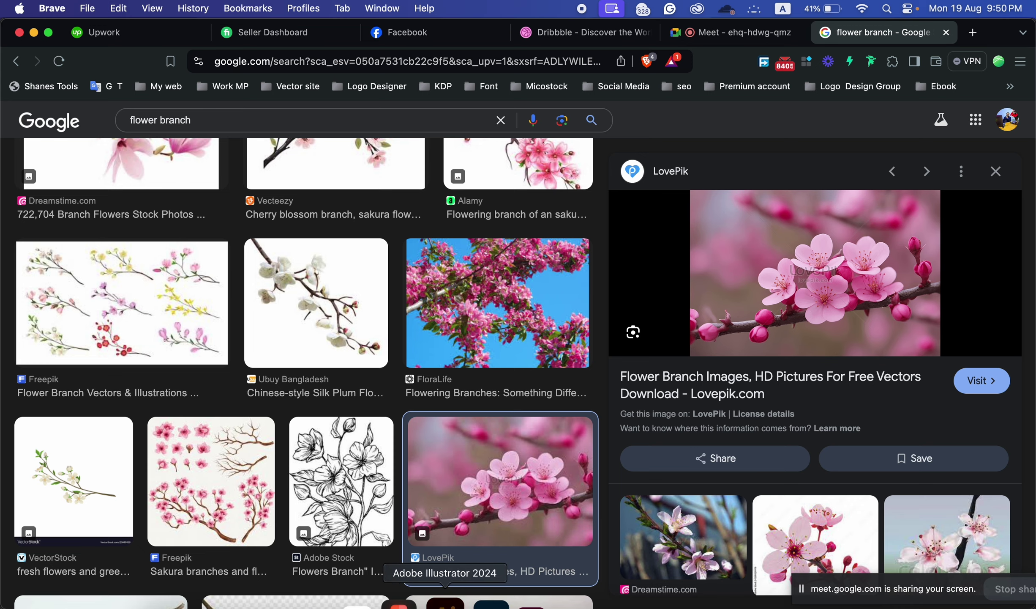
# Step: Switch to Adobe Illustrator, paste the blossom photo and move it toward the artboard's left side
pyautogui.click(448, 603)
pyautogui.press('super+v')
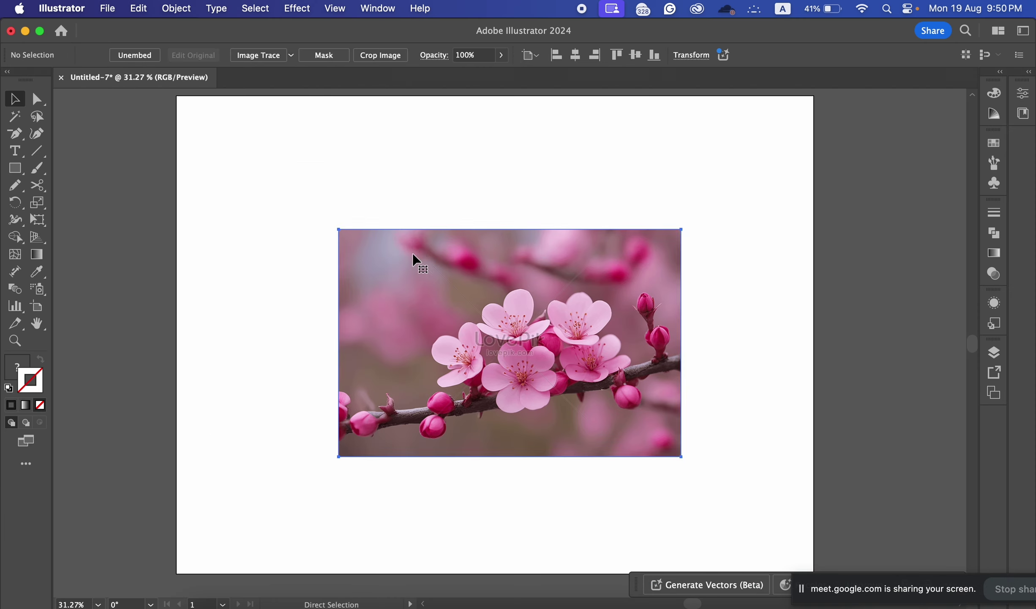
pyautogui.moveTo(572, 320); pyautogui.dragTo(489, 320)
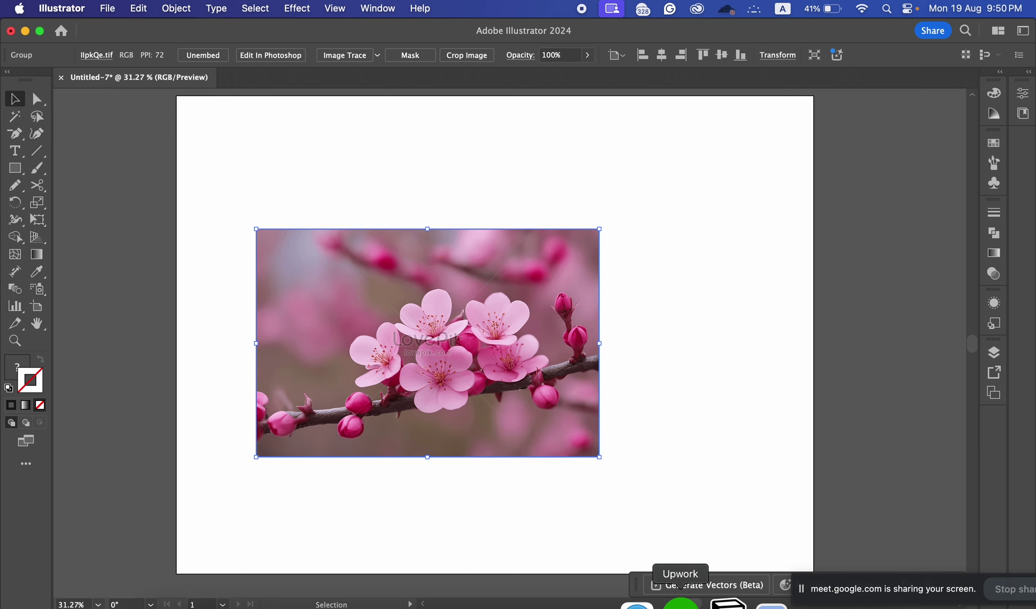
# Step: Switch back to the Brave browser and search Google Images for "leaf"
pyautogui.click(634, 604)
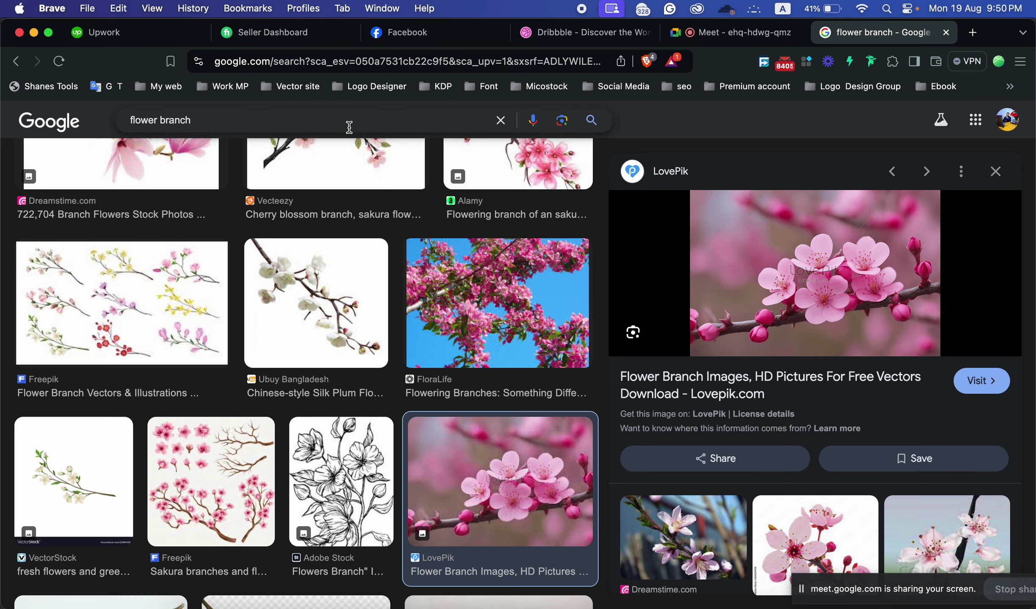
pyautogui.moveTo(346, 127); pyautogui.dragTo(128, 121)
pyautogui.write('lraf')
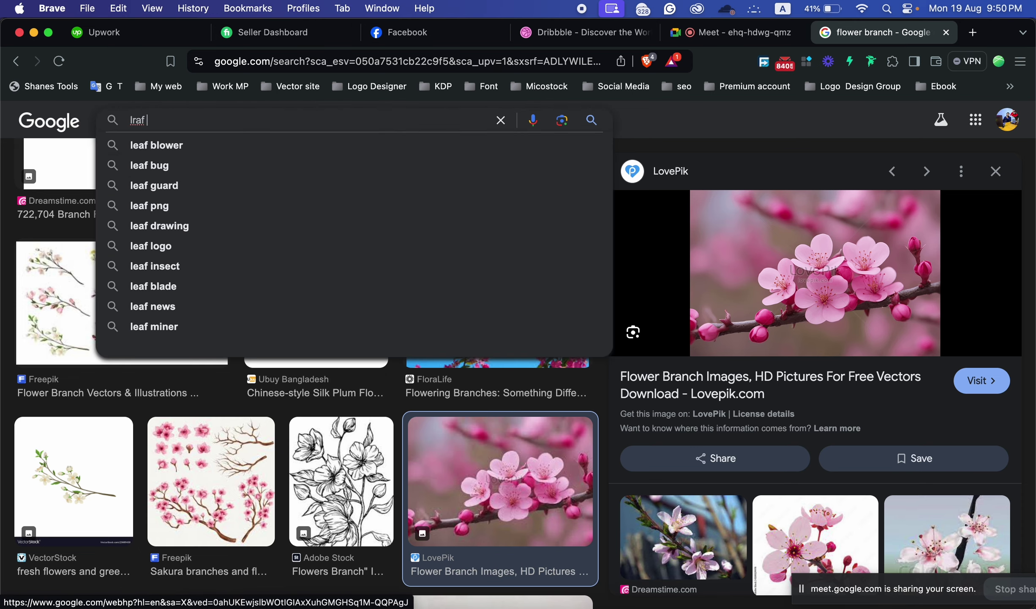
pyautogui.press('Return')
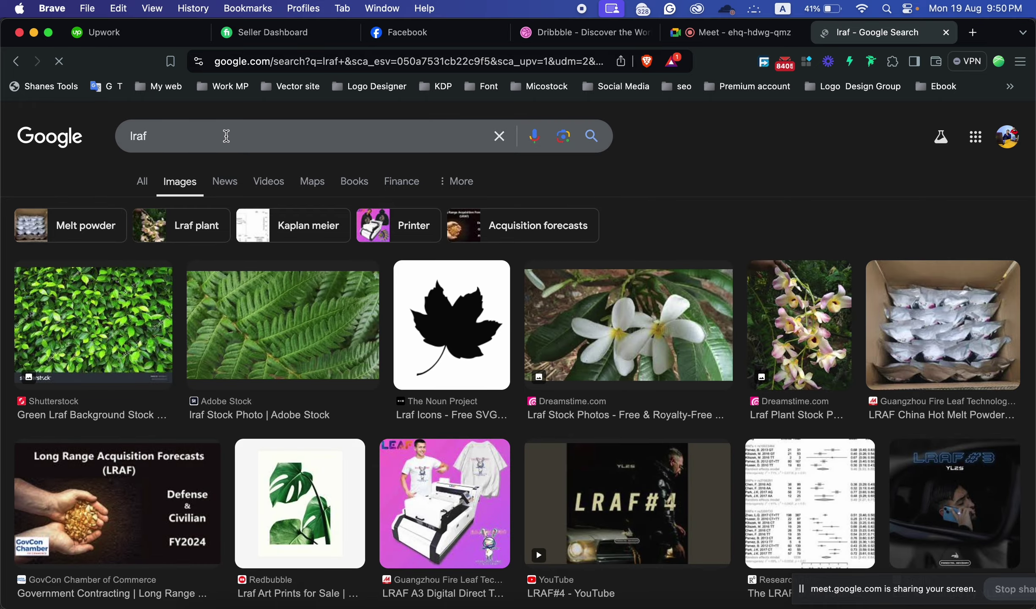
pyautogui.click(224, 135)
pyautogui.press('BackSpace')
pyautogui.press('BackSpace')
pyautogui.press('BackSpace')
pyautogui.press('BackSpace')
pyautogui.write('leaf')
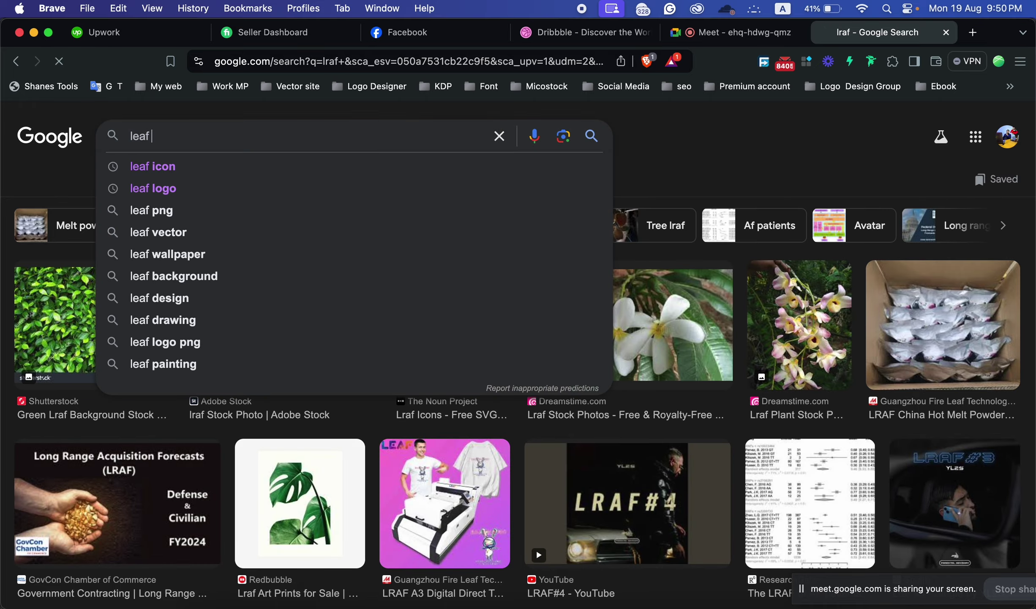
pyautogui.press('Return')
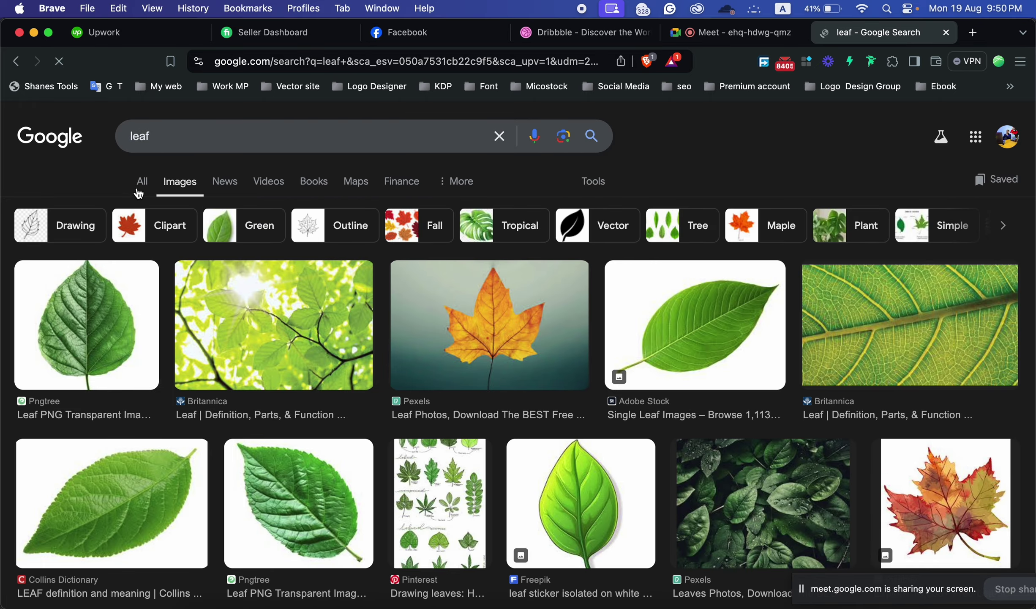
# Step: Find the Treehugger photo of assorted green leaves on a white background in the results and copy the image
pyautogui.scroll(-10, 484, 287)
pyautogui.scroll(-8, 485, 286)
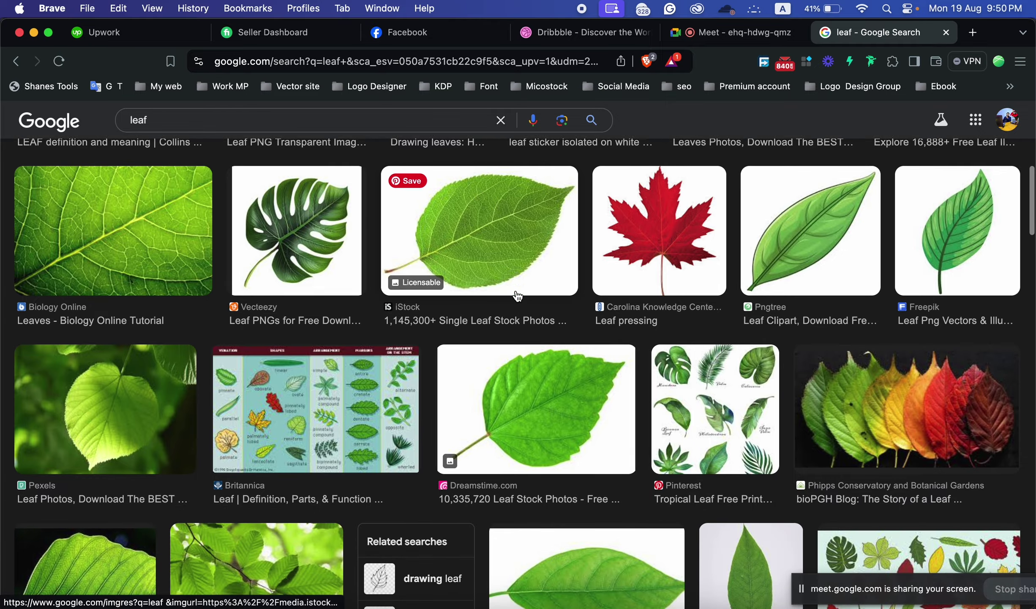
pyautogui.scroll(-10, 637, 347)
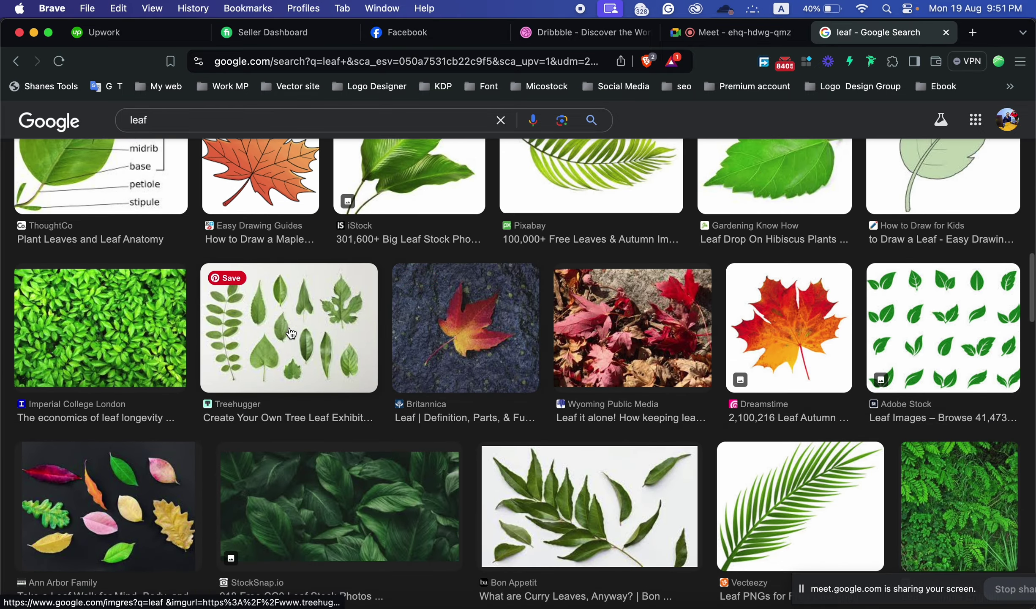
pyautogui.click(274, 346)
pyautogui.rightClick(821, 271)
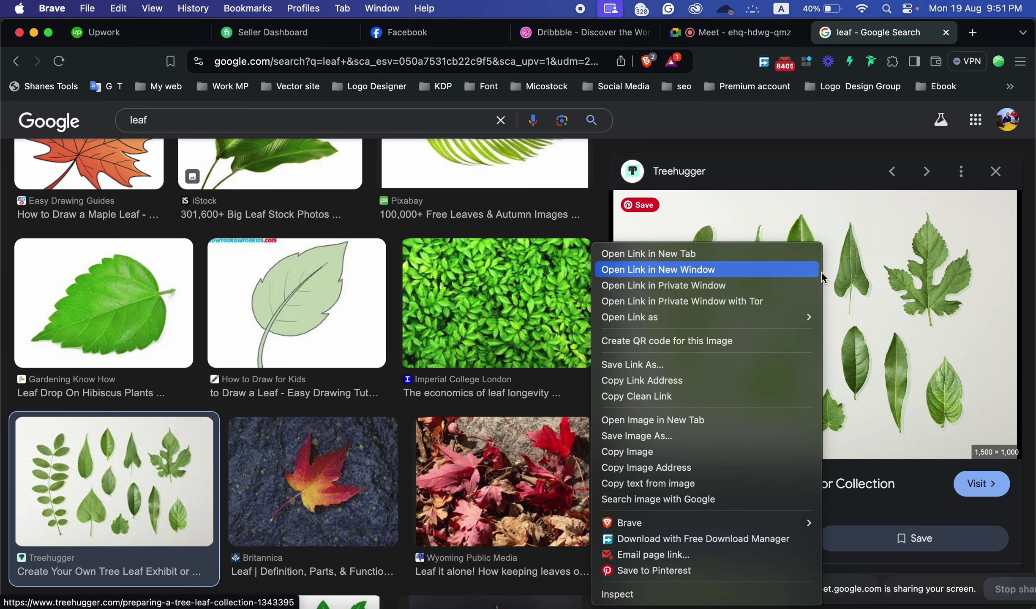
pyautogui.click(629, 454)
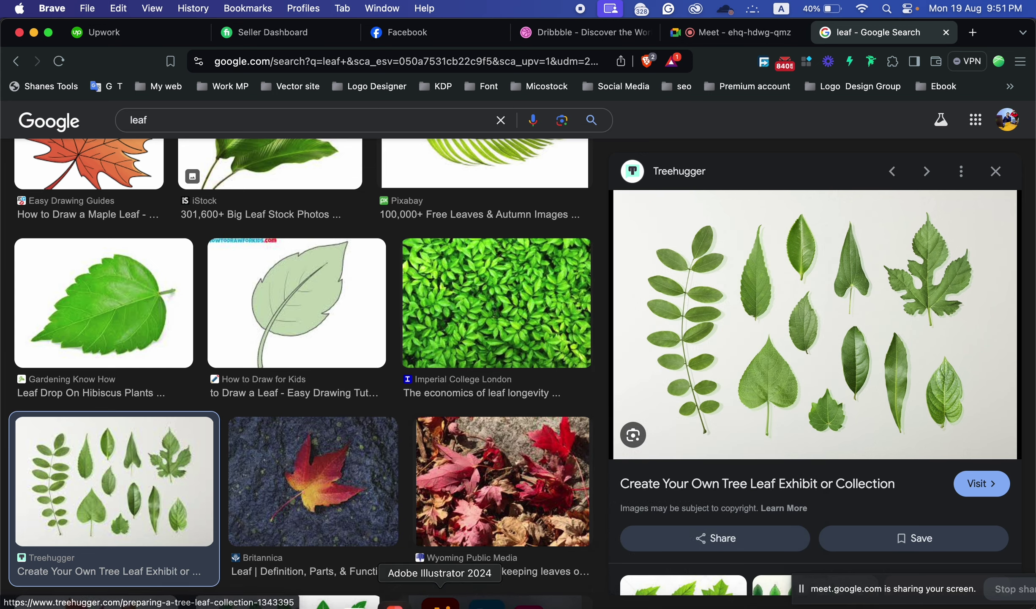
# Step: Switch to Adobe Illustrator and paste the green leaf collection photo onto the artboard
pyautogui.click(479, 603)
pyautogui.click(660, 391)
pyautogui.press('super+v')
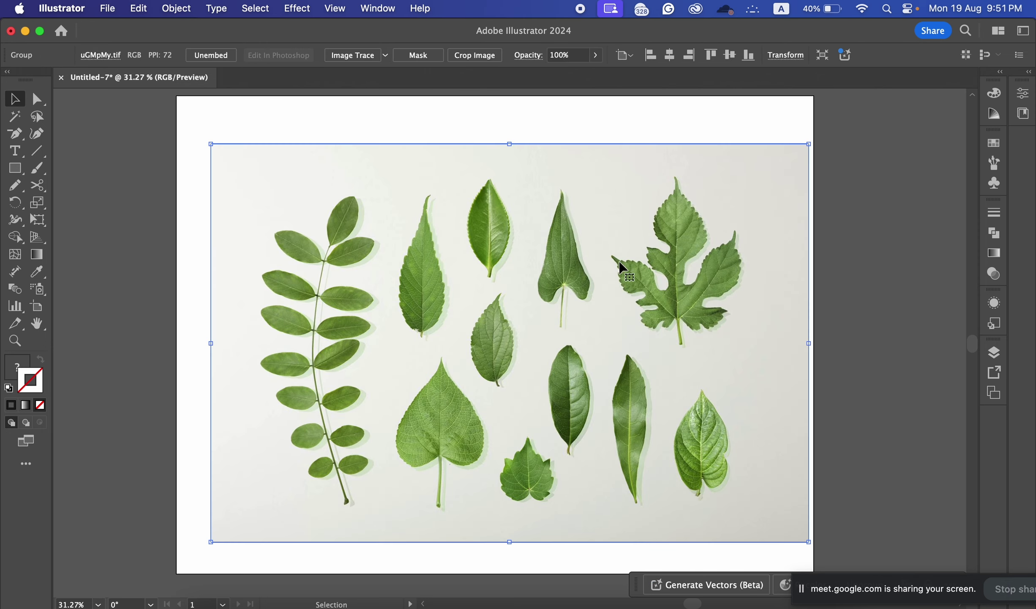
# Step: Return to the Brave browser and copy the Pinterest nature poster showing rows of labelled leaves
pyautogui.press('super+Tab')
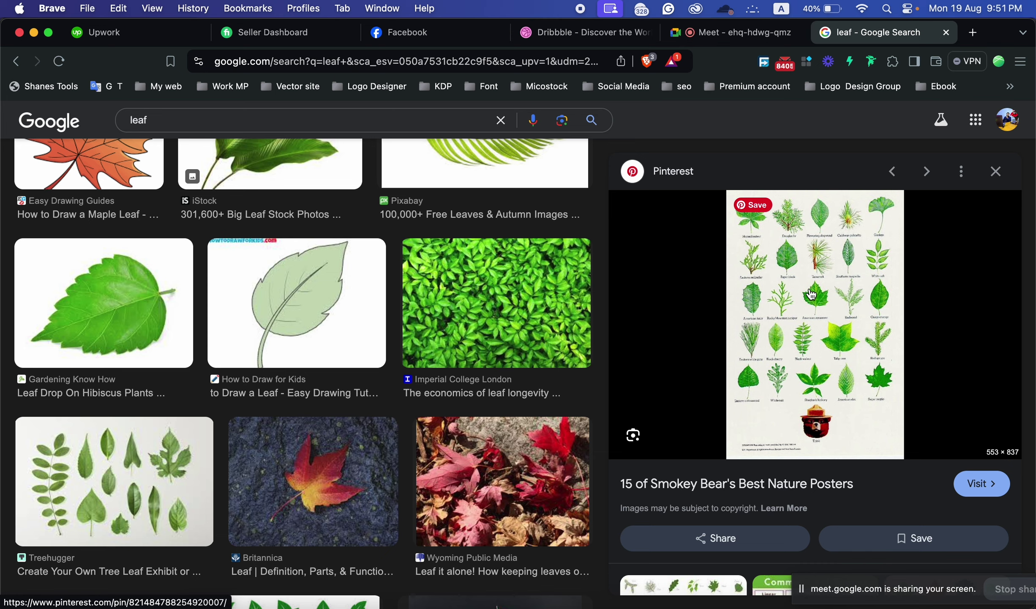
pyautogui.rightClick(793, 288)
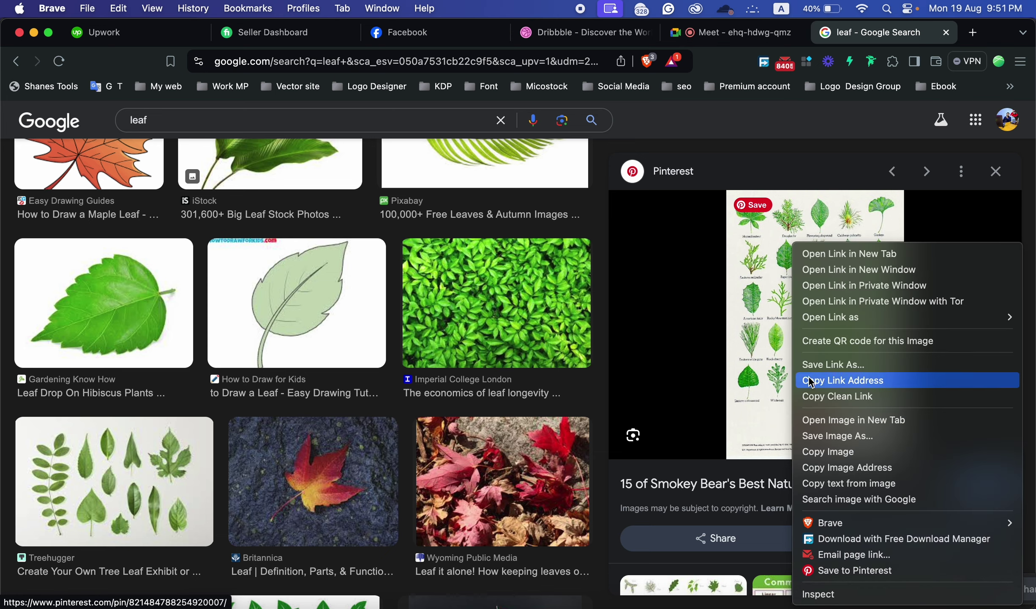
pyautogui.click(809, 452)
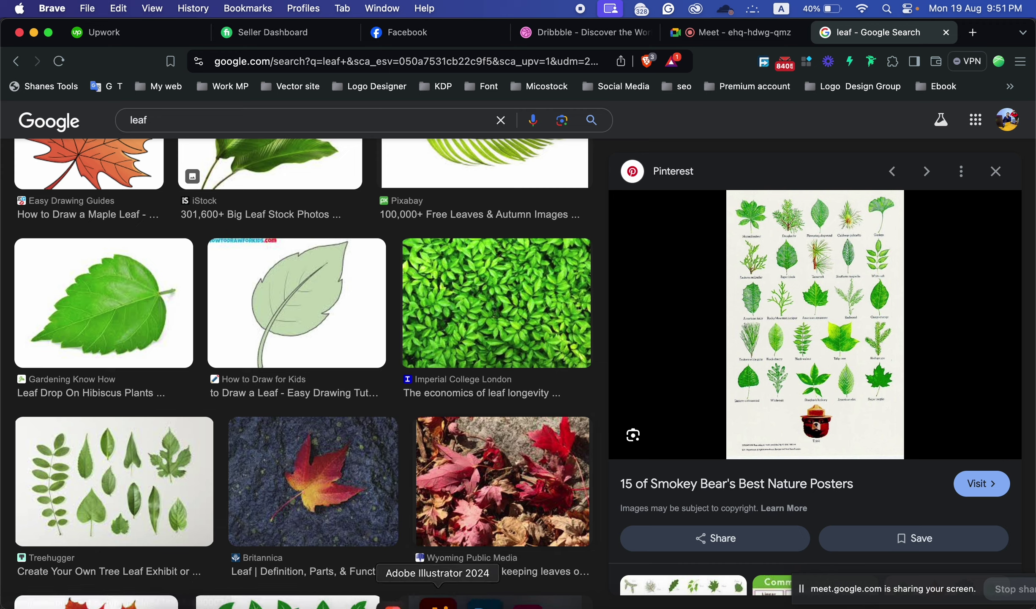
# Step: Paste the leaf poster into the Illustrator document and move it to the artboard's left edge
pyautogui.click(472, 602)
pyautogui.press('super+v')
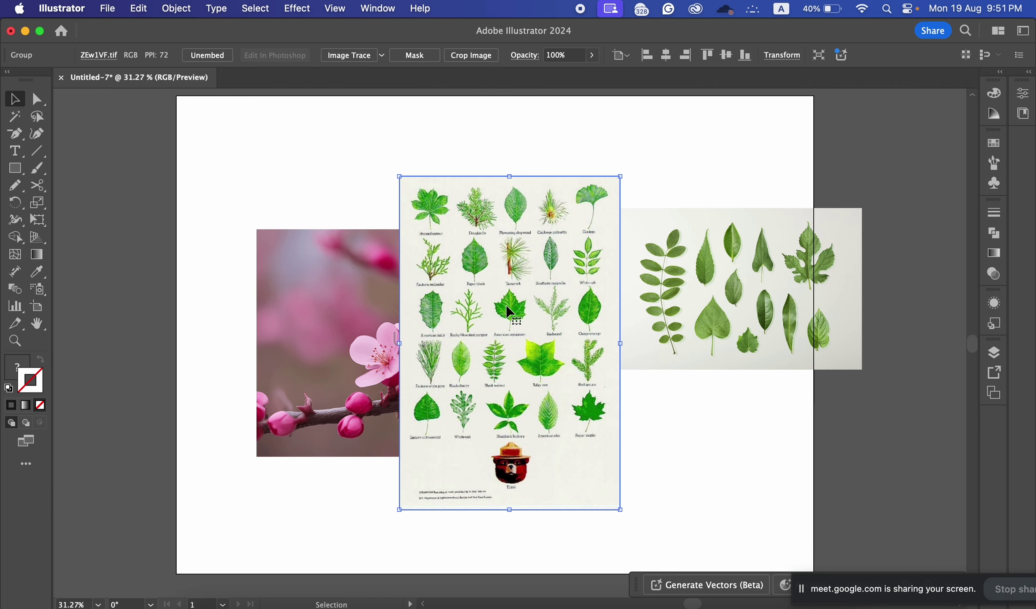
pyautogui.moveTo(511, 301); pyautogui.dragTo(273, 300)
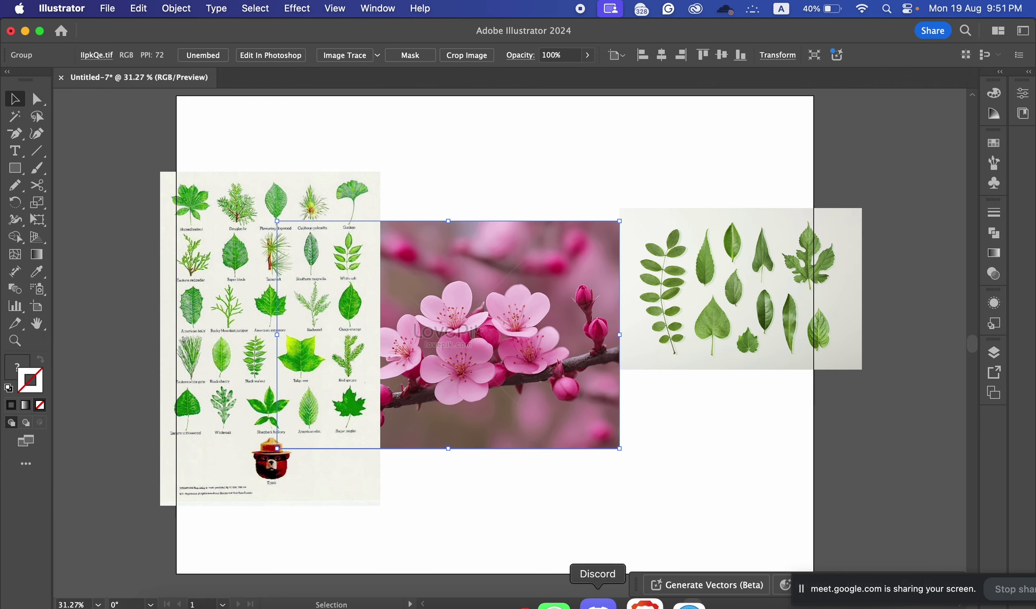
# Step: In the Brave browser, copy the Freepik illustration of flat flowers and leaves from the "leaf flower" image results
pyautogui.click(642, 602)
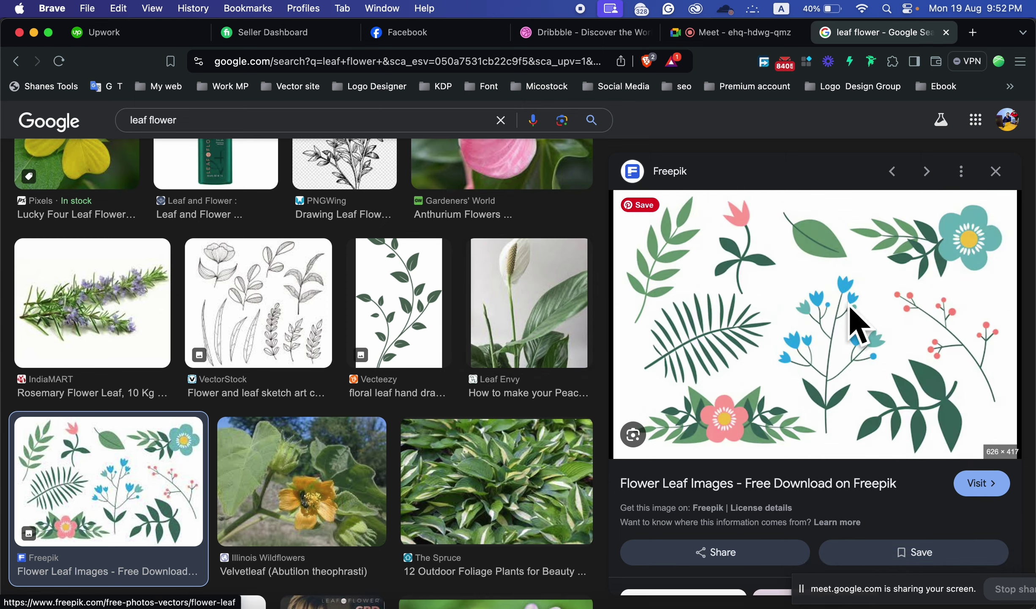
pyautogui.rightClick(851, 324)
pyautogui.click(652, 453)
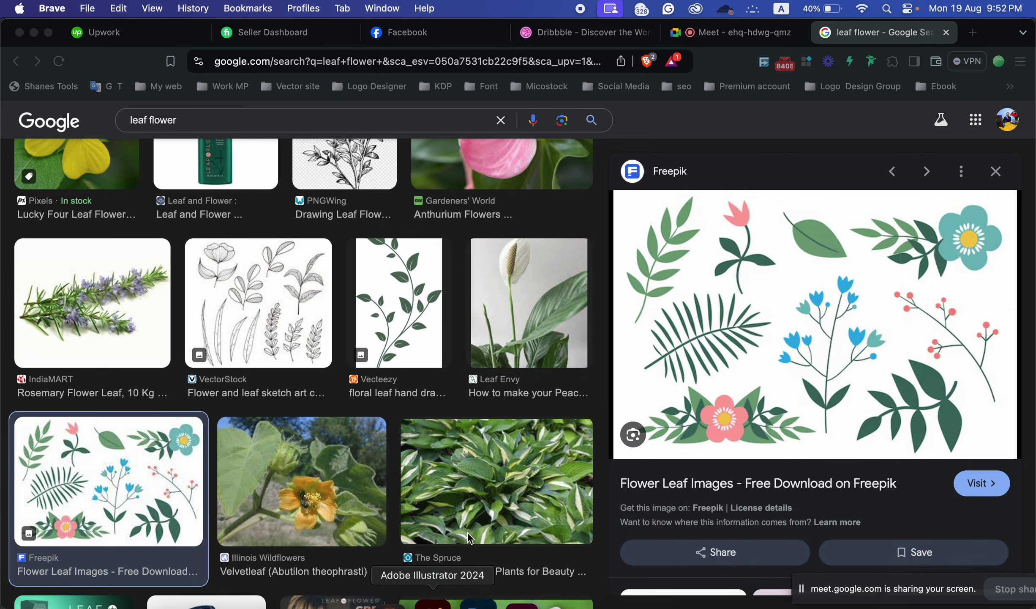
# Step: Paste the flat flower-and-leaf illustration into the Illustrator document and place it at the artboard's lower right corner
pyautogui.click(435, 602)
pyautogui.click(698, 468)
pyautogui.press('super+v')
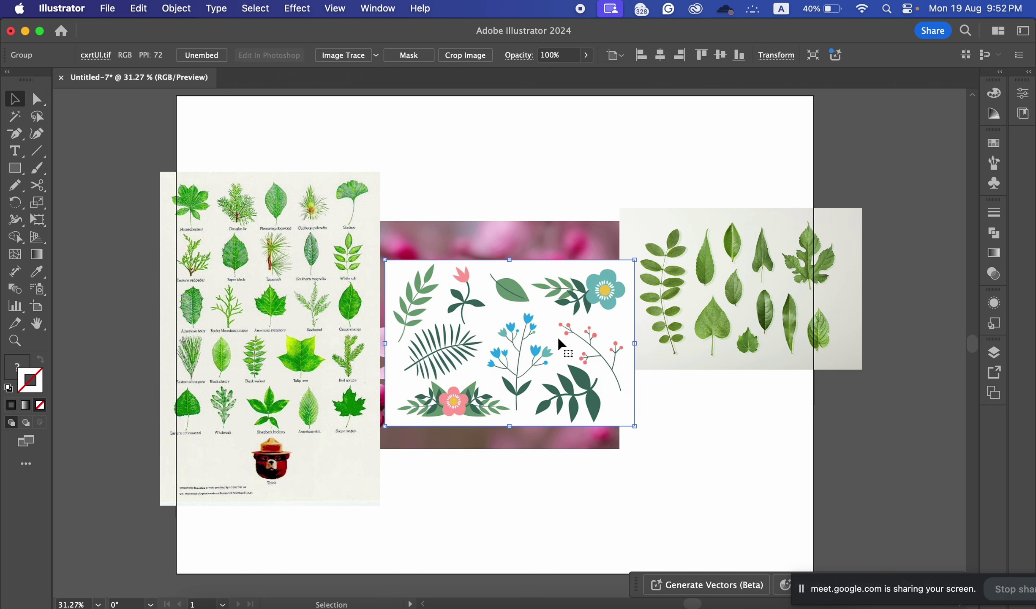
pyautogui.moveTo(563, 343); pyautogui.dragTo(818, 478)
# Step: Spread out the references by moving the leaf photo to the artboard's upper right and the leaf poster farther left
pyautogui.moveTo(714, 299); pyautogui.dragTo(756, 245)
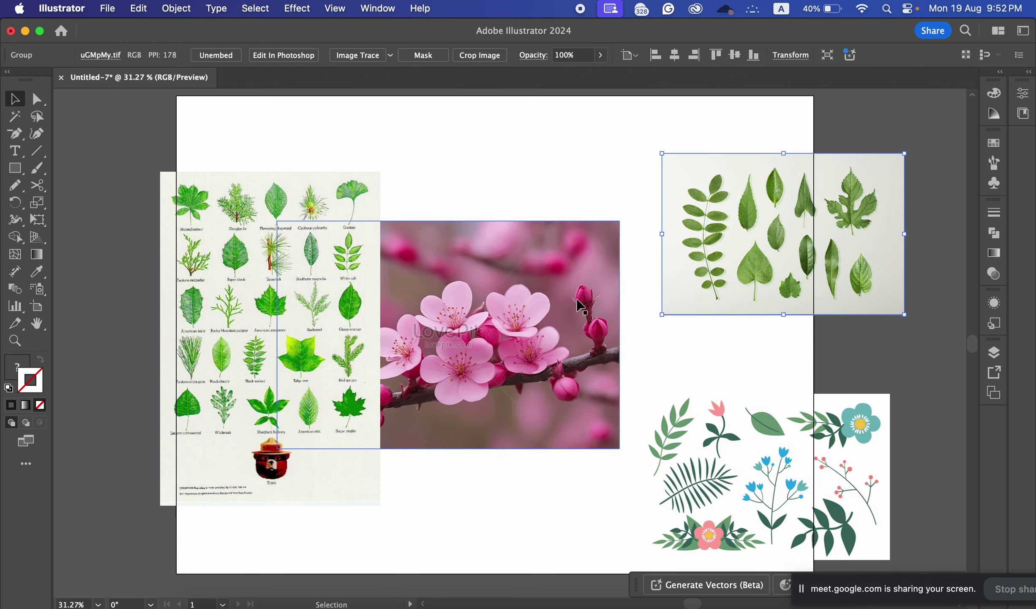
pyautogui.scroll(-3, 587, 241)
pyautogui.moveTo(370, 278); pyautogui.dragTo(189, 239)
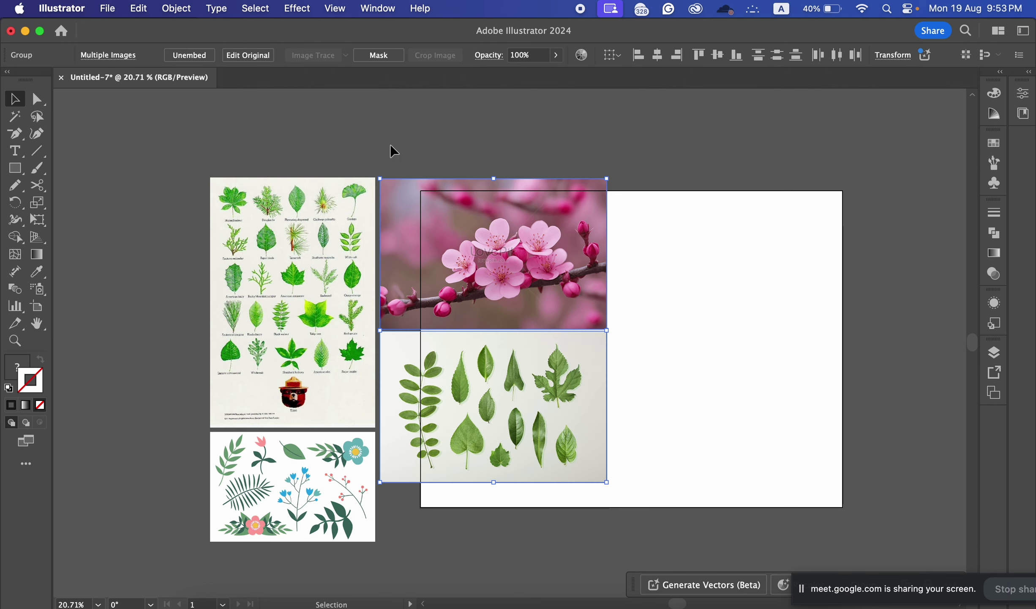
# Step: Select all four reference images, move them left off the artboard and scale them down together
pyautogui.click(435, 134)
pyautogui.moveTo(183, 139); pyautogui.dragTo(585, 476)
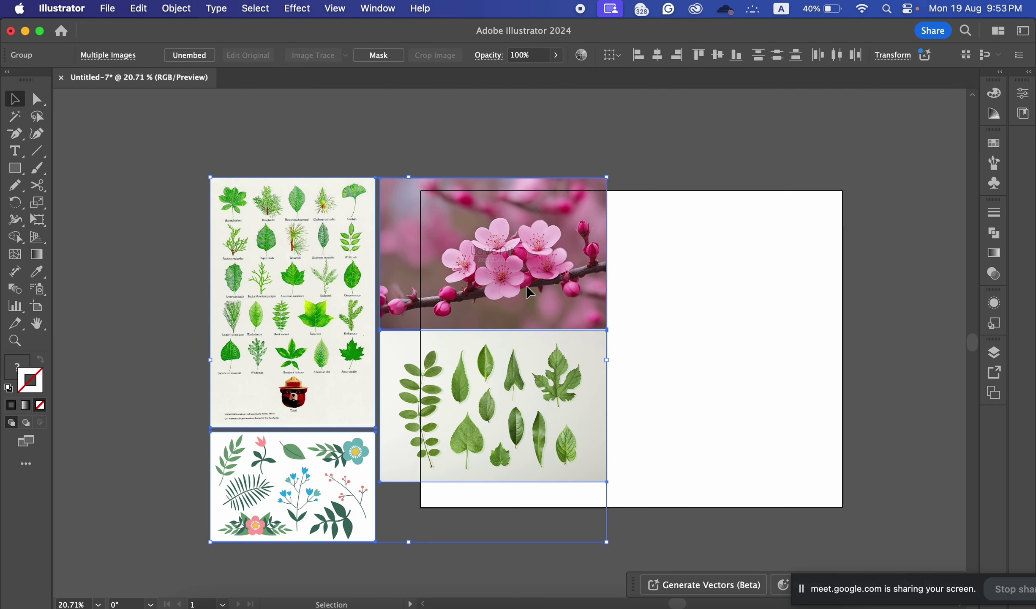
pyautogui.moveTo(526, 285); pyautogui.dragTo(462, 285)
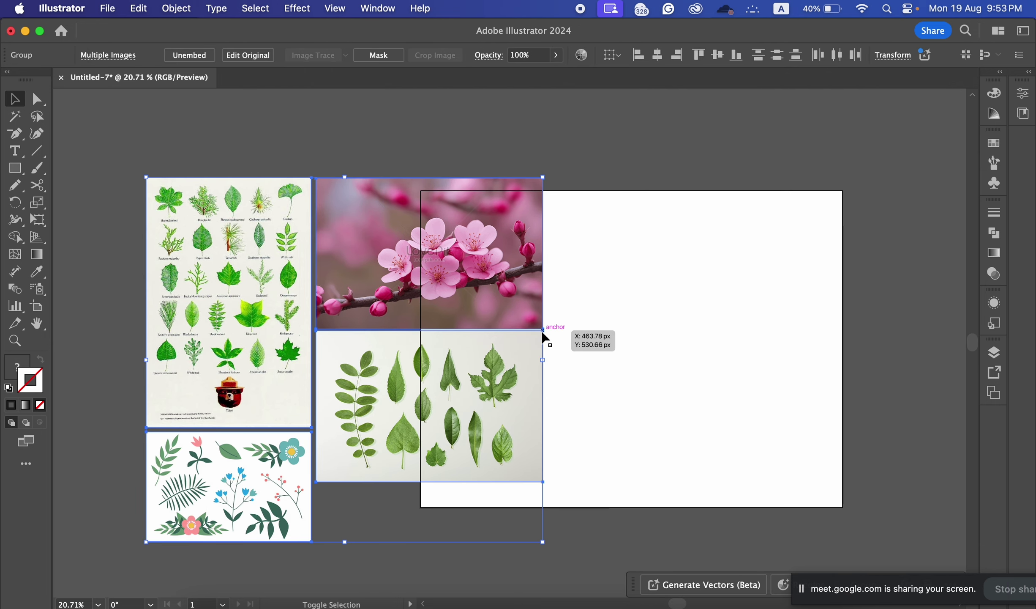
pyautogui.moveTo(544, 359); pyautogui.dragTo(473, 361)
pyautogui.moveTo(406, 339)
pyautogui.mouseDown()
pyautogui.moveTo(390, 315)
pyautogui.moveTo(438, 321)
pyautogui.moveTo(422, 330)
pyautogui.mouseUp()
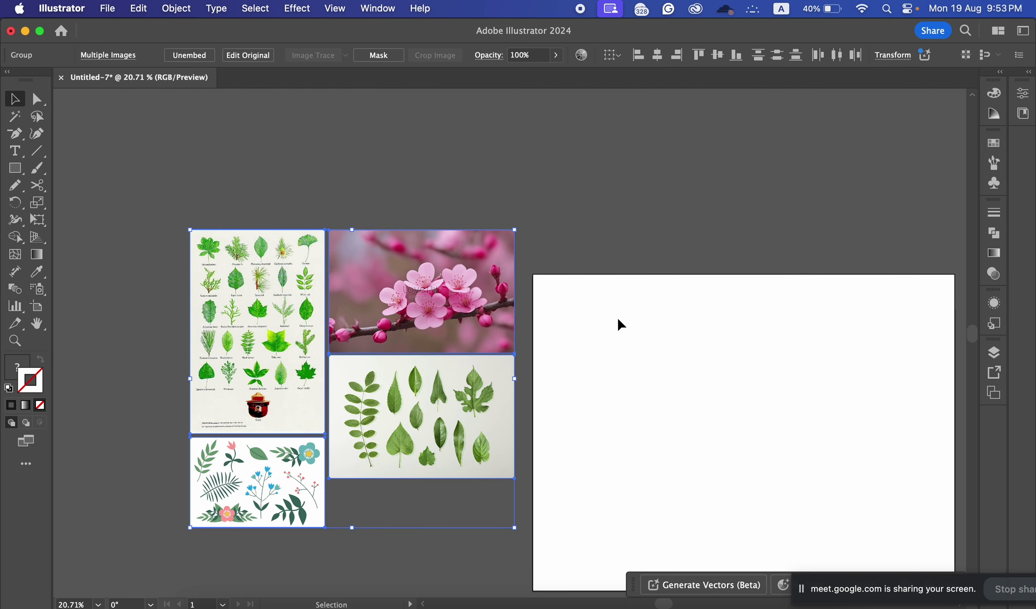
pyautogui.click(618, 324)
pyautogui.hscroll(5, 582, 296)
pyautogui.scroll(-4, 583, 296)
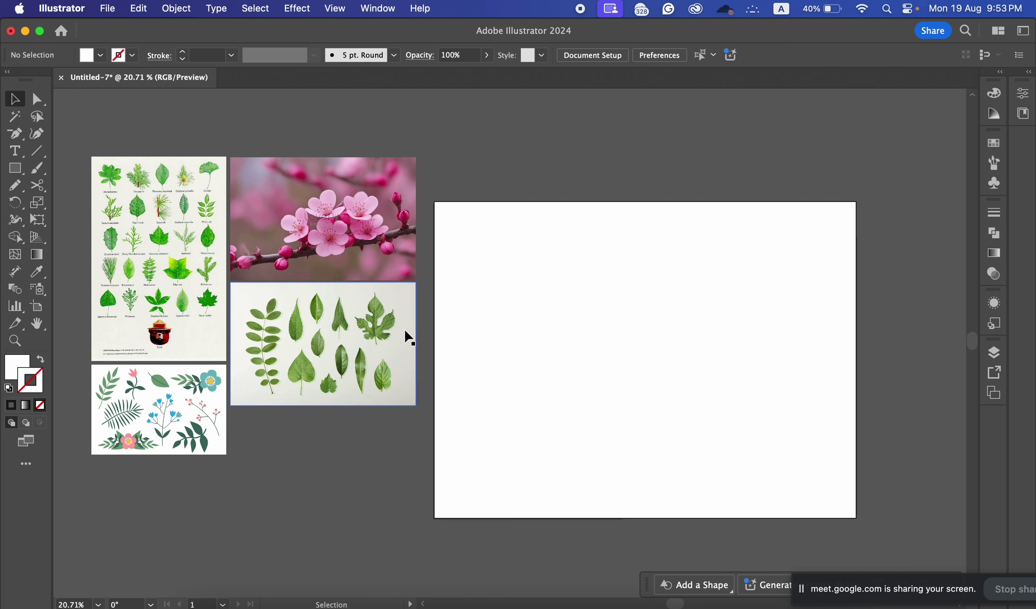
# Step: Place a copy of the green leaf collection photo on the blank artboard, keeping the original among the references
pyautogui.moveTo(377, 338); pyautogui.dragTo(696, 338)
pyautogui.press('super+z')
pyautogui.moveTo(367, 338); pyautogui.dragTo(653, 323)
pyautogui.press('super+equal')
pyautogui.click(602, 331)
pyautogui.press('super+z')
pyautogui.moveTo(226, 374); pyautogui.dragTo(564, 347)
pyautogui.click(564, 347)
pyautogui.scroll(5, 472, 379)
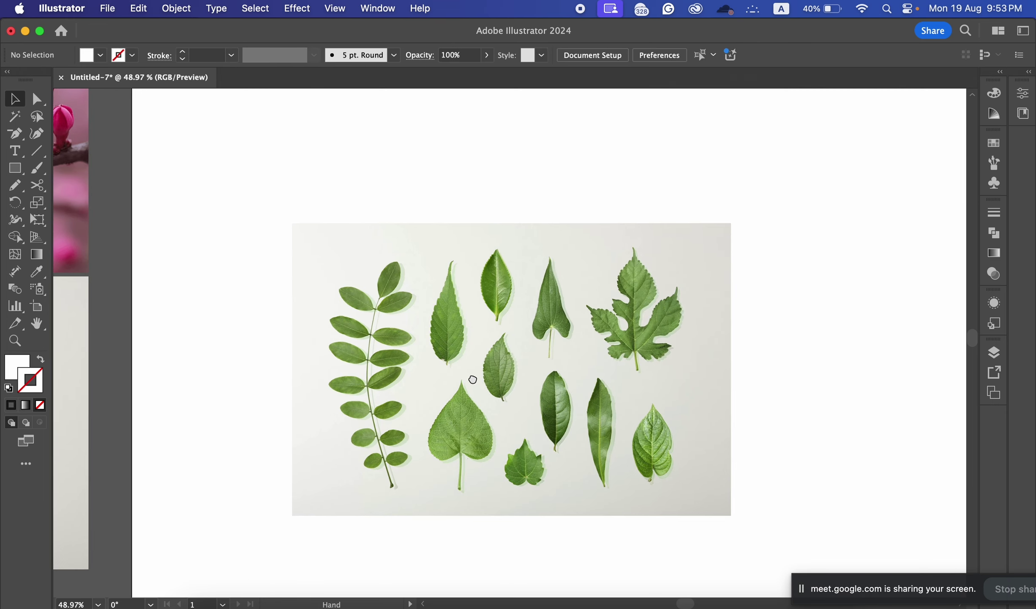
pyautogui.hscroll(-5, 472, 379)
pyautogui.scroll(-4, 657, 354)
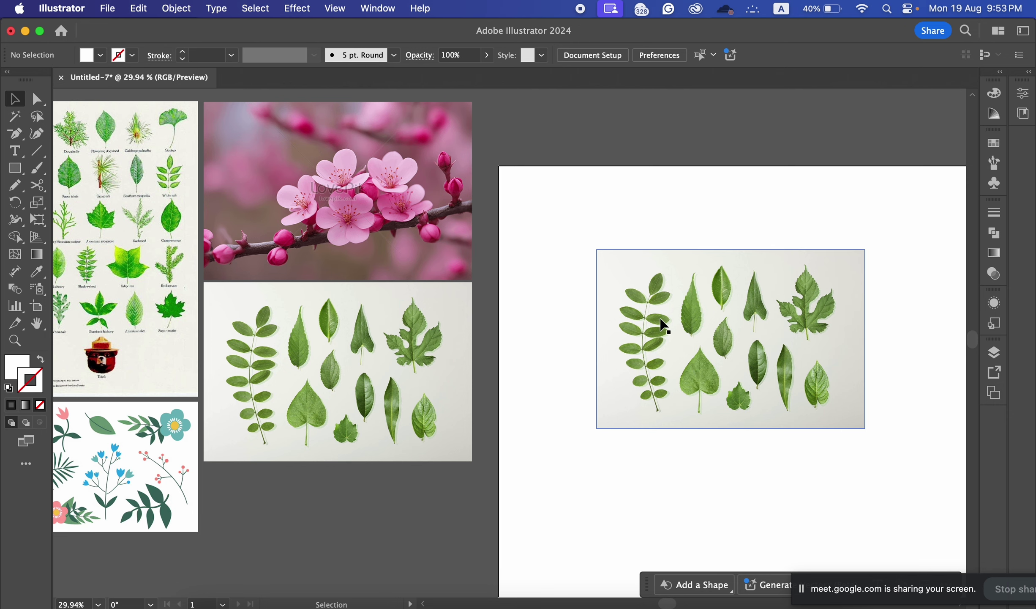
pyautogui.press('super+space')
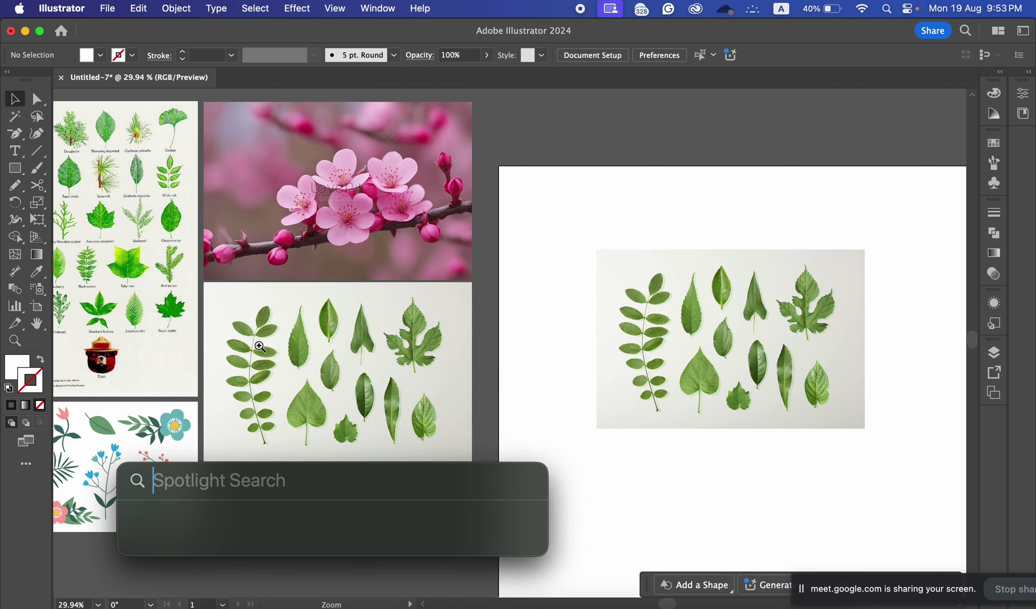
pyautogui.press('super+space')
pyautogui.scroll(2, 204, 339)
pyautogui.scroll(5, 204, 339)
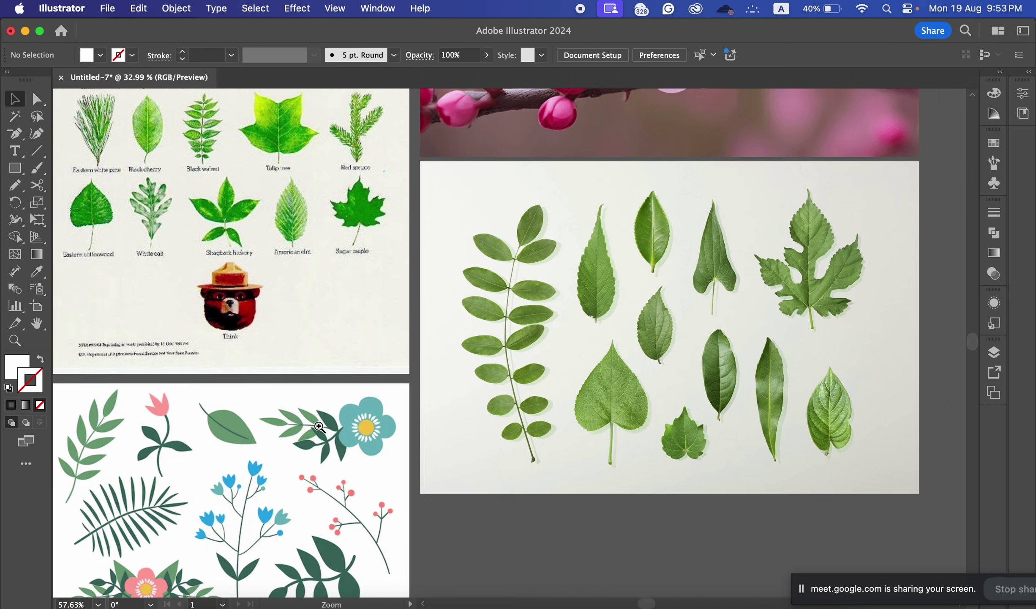
# Step: Allow the USB accessory to connect to the Mac, with the green leaf photo framed in the document
pyautogui.scroll(-3, 634, 332)
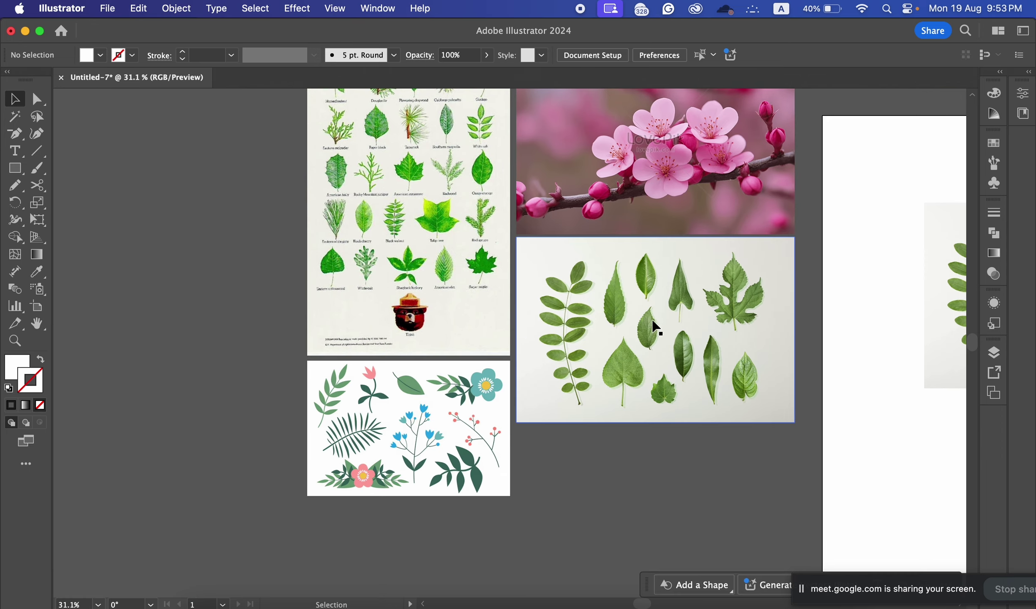
pyautogui.hscroll(3, 493, 340)
pyautogui.scroll(2, 638, 449)
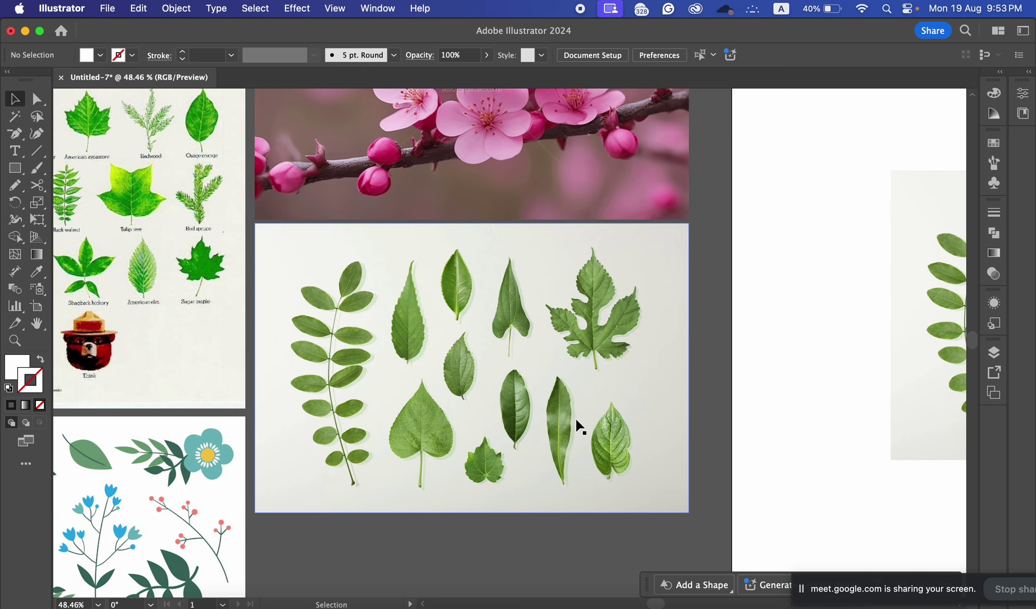
pyautogui.scroll(3, 585, 469)
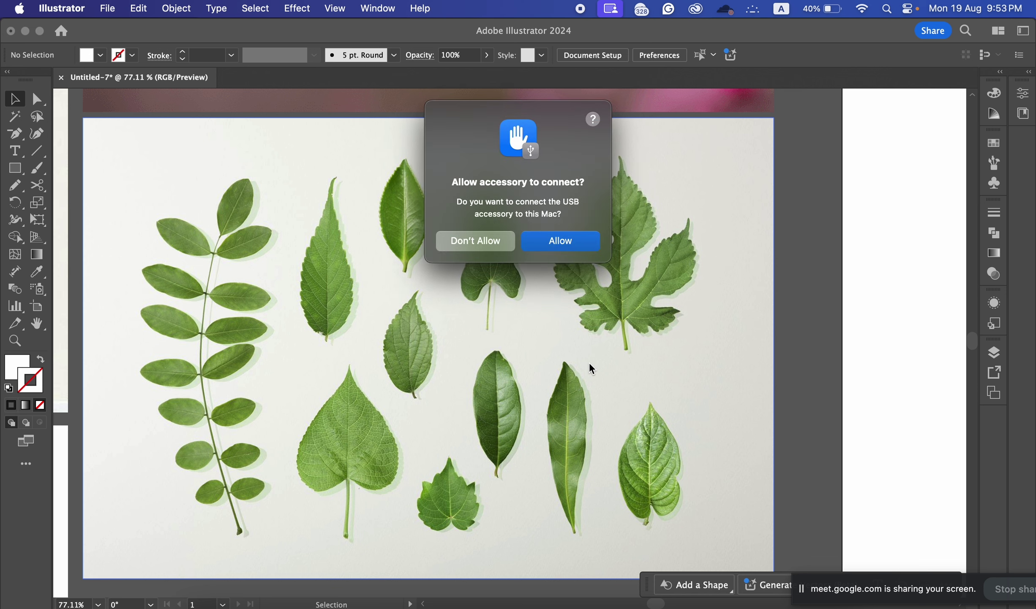
pyautogui.click(578, 252)
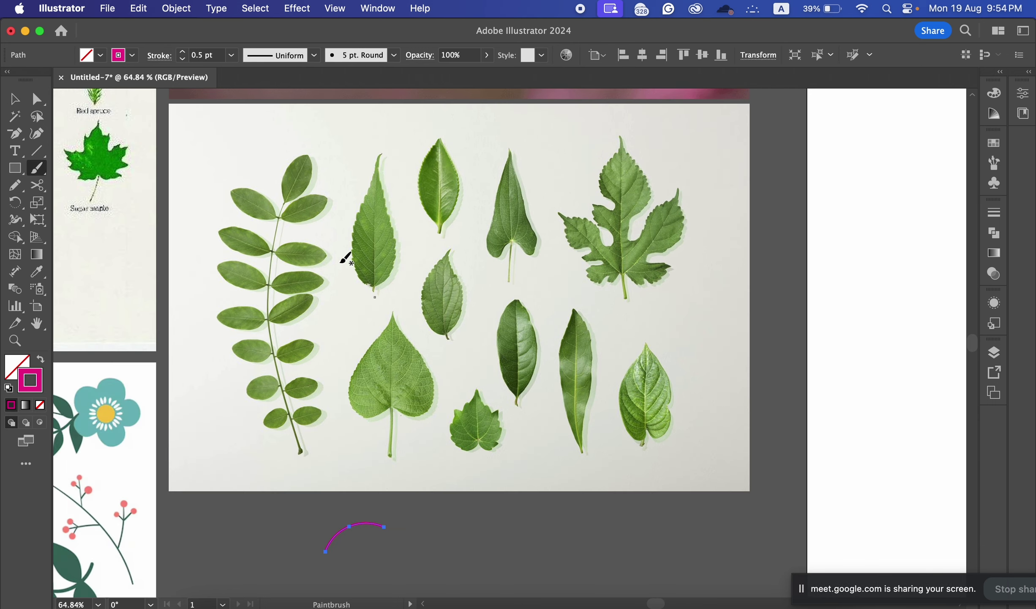
# Step: Apply Paintbrush options with Smooth fidelity, Keep Selected on, and both filling new strokes and editing selected paths off
pyautogui.doubleClick(38, 169)
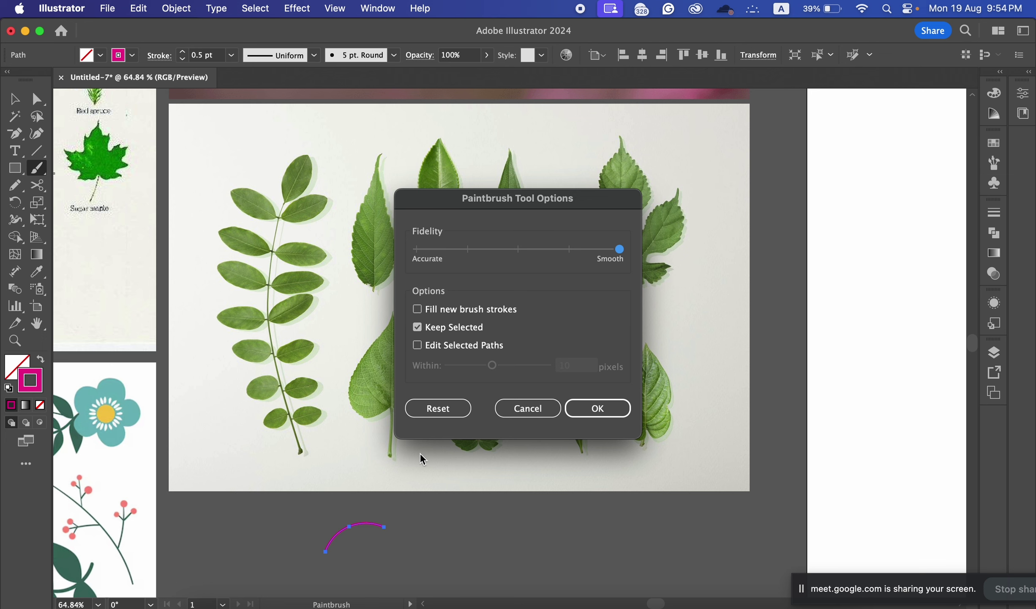
pyautogui.click(599, 408)
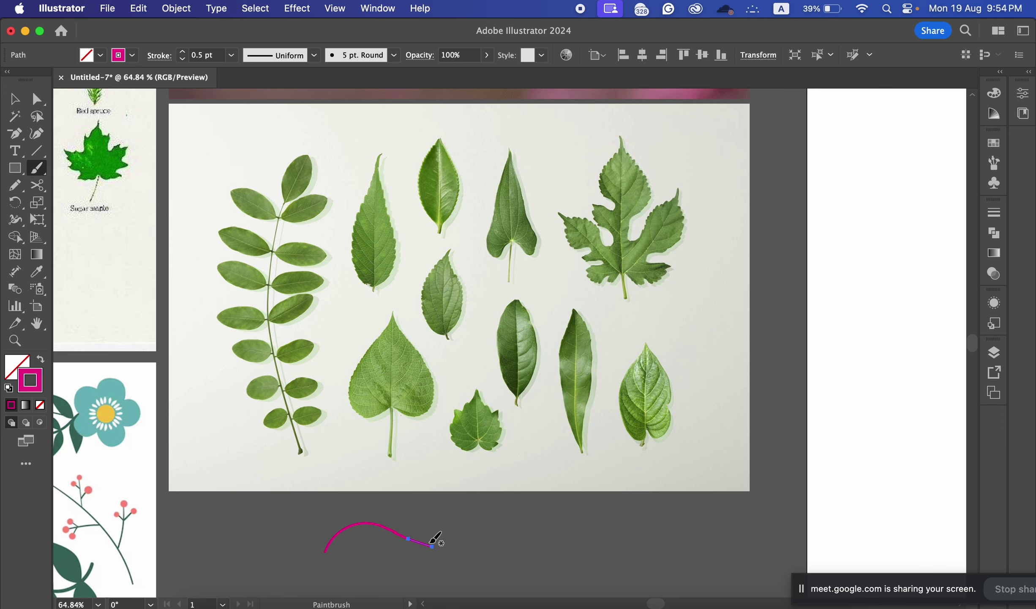
# Step: Try a freehand Paintbrush test stroke on the empty area below the leaf photo and undo it
pyautogui.moveTo(475, 553); pyautogui.dragTo(561, 546)
pyautogui.press('super+z')
pyautogui.press('super+z')
pyautogui.press('super+z')
pyautogui.press('super+z')
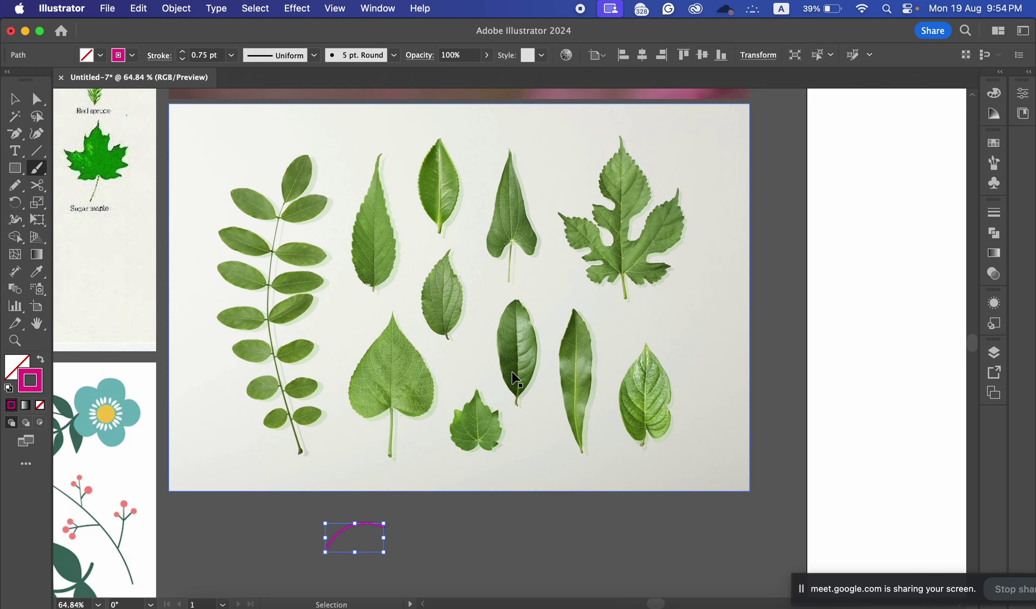
# Step: Trace around the long narrow leaf in the photo with a closed magenta 0.75 pt Paintbrush outline
pyautogui.scroll(5, 565, 338)
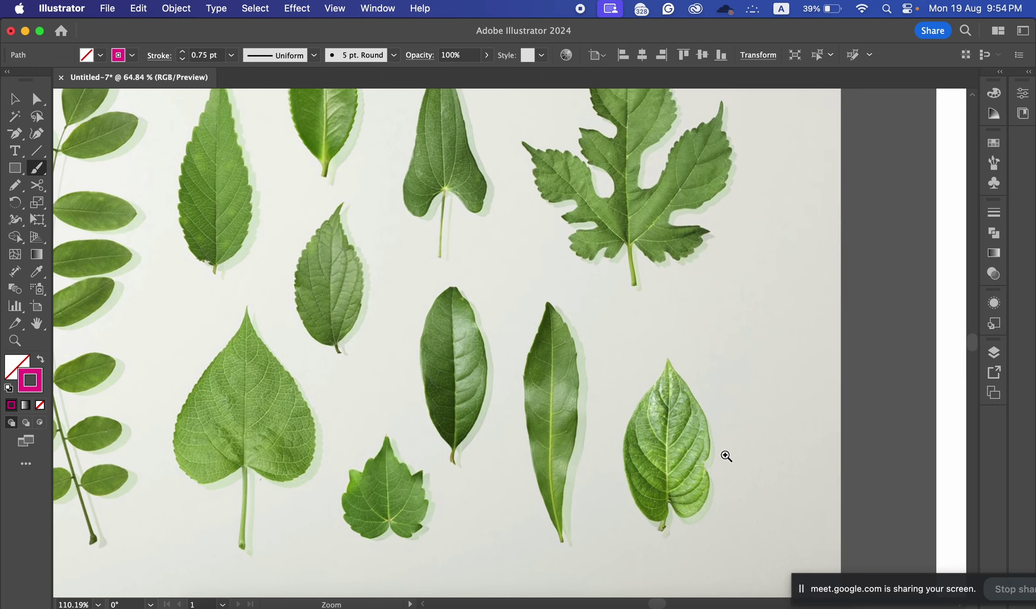
pyautogui.moveTo(604, 425); pyautogui.dragTo(523, 342)
pyautogui.scroll(3, 548, 416)
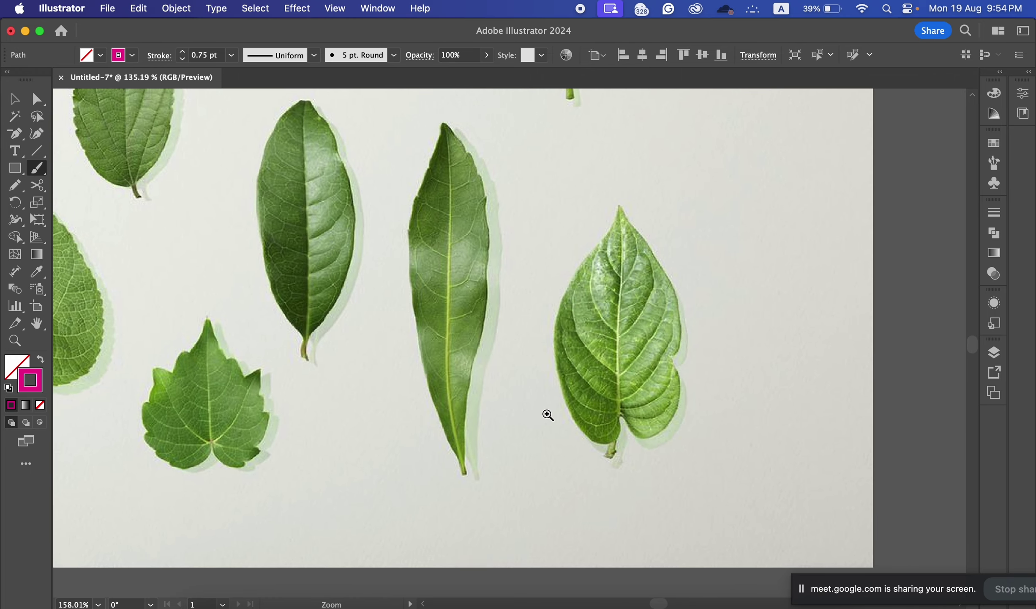
pyautogui.scroll(-1, 528, 374)
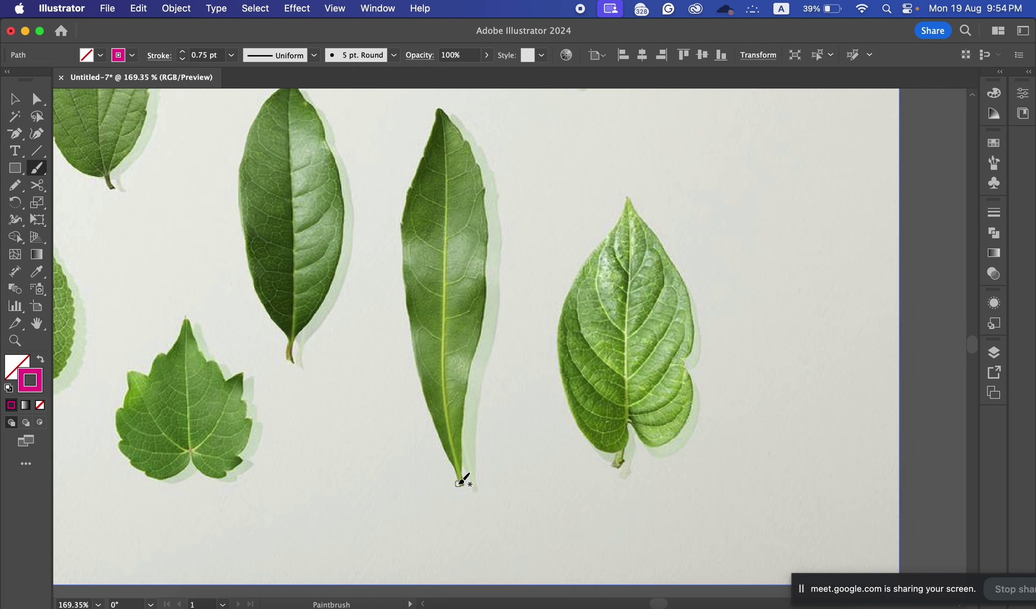
pyautogui.moveTo(450, 463)
pyautogui.mouseDown()
pyautogui.moveTo(404, 307)
pyautogui.moveTo(401, 210)
pyautogui.mouseUp()
pyautogui.moveTo(422, 152); pyautogui.dragTo(434, 115)
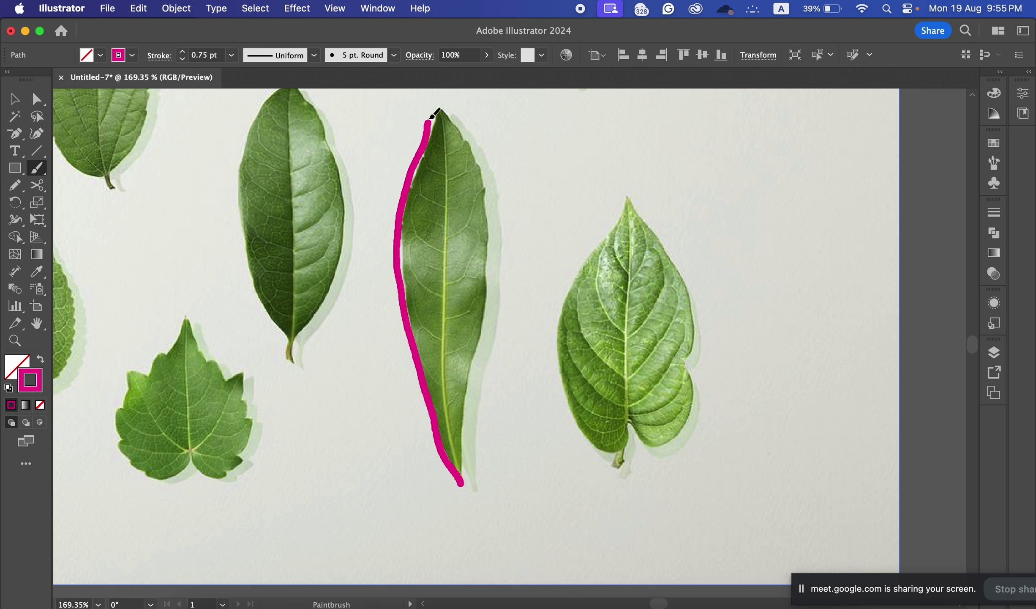
pyautogui.moveTo(478, 151); pyautogui.dragTo(494, 186)
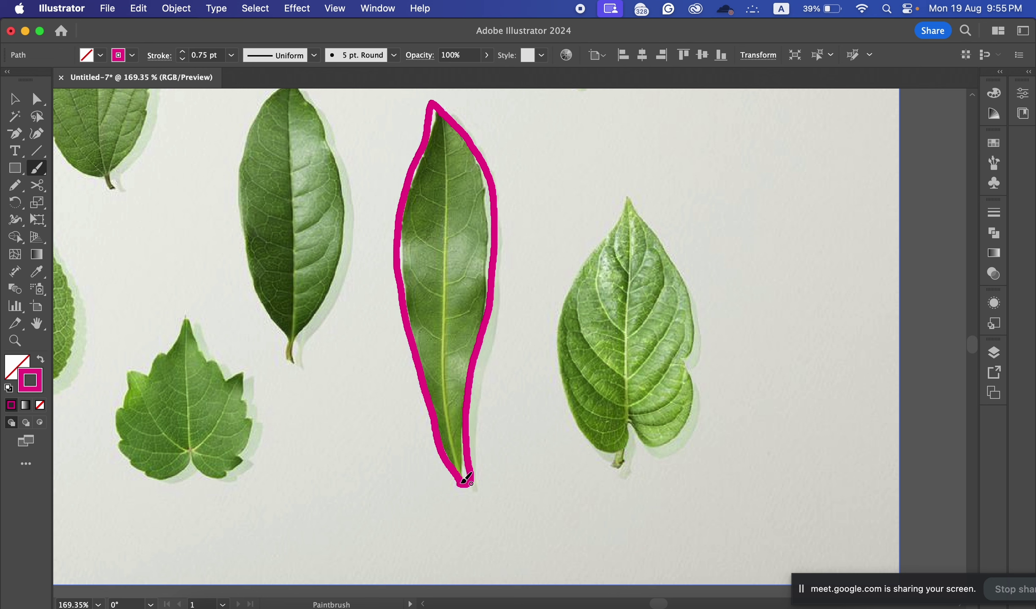
pyautogui.moveTo(466, 479); pyautogui.dragTo(465, 475)
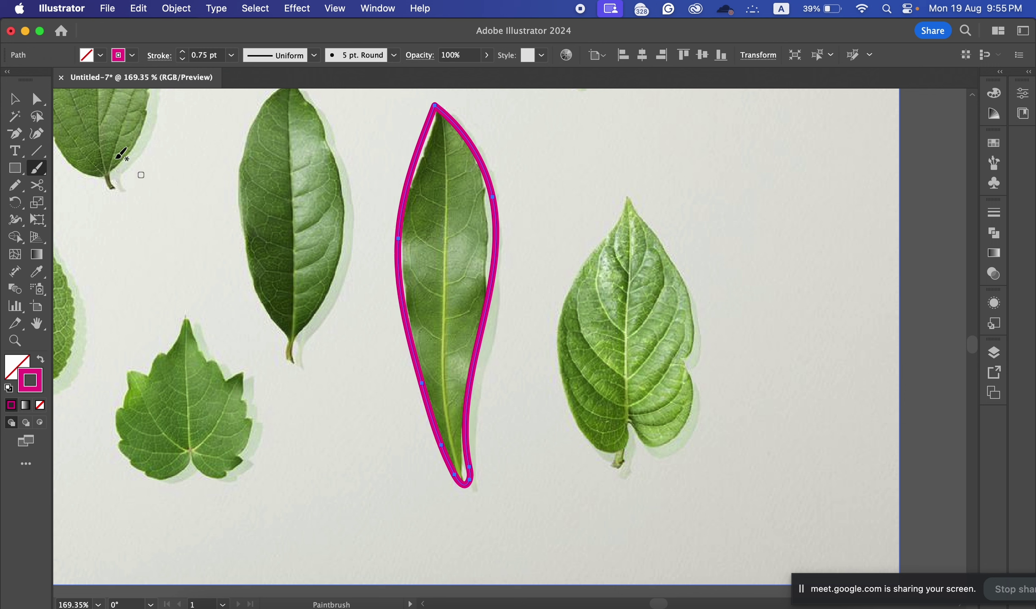
# Step: Deselect the outline and paint a separate magenta midrib stroke from the narrow leaf's base up to its tip
pyautogui.click(15, 99)
pyautogui.click(196, 211)
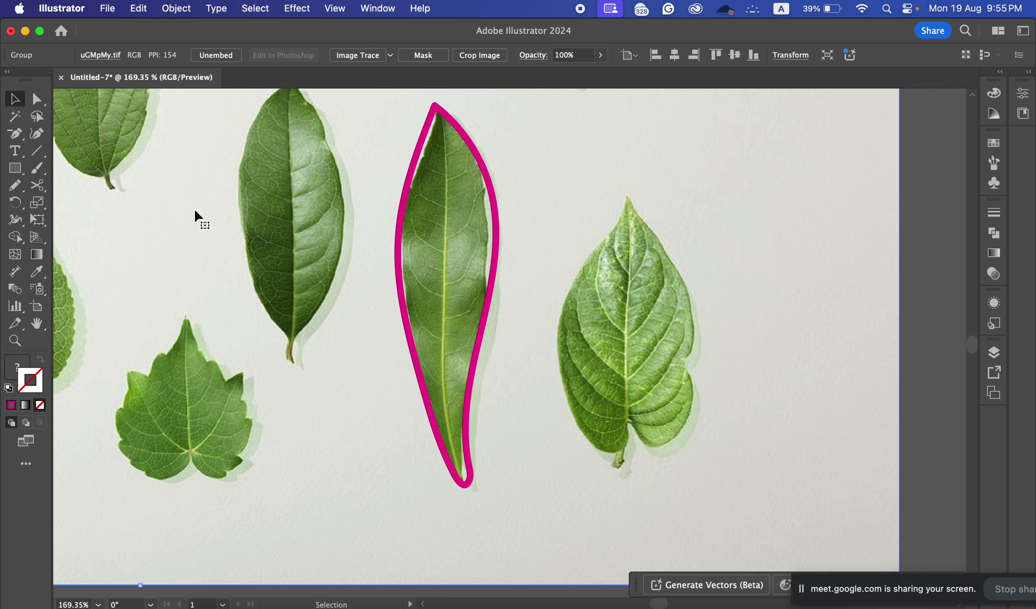
pyautogui.click(493, 187)
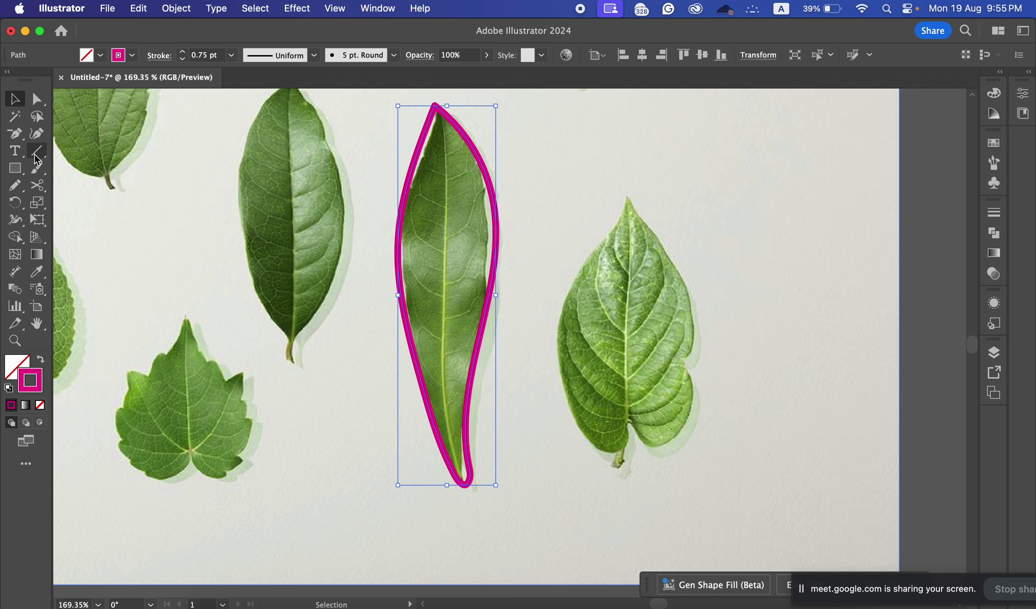
pyautogui.click(47, 167)
pyautogui.click(15, 99)
pyautogui.click(398, 186)
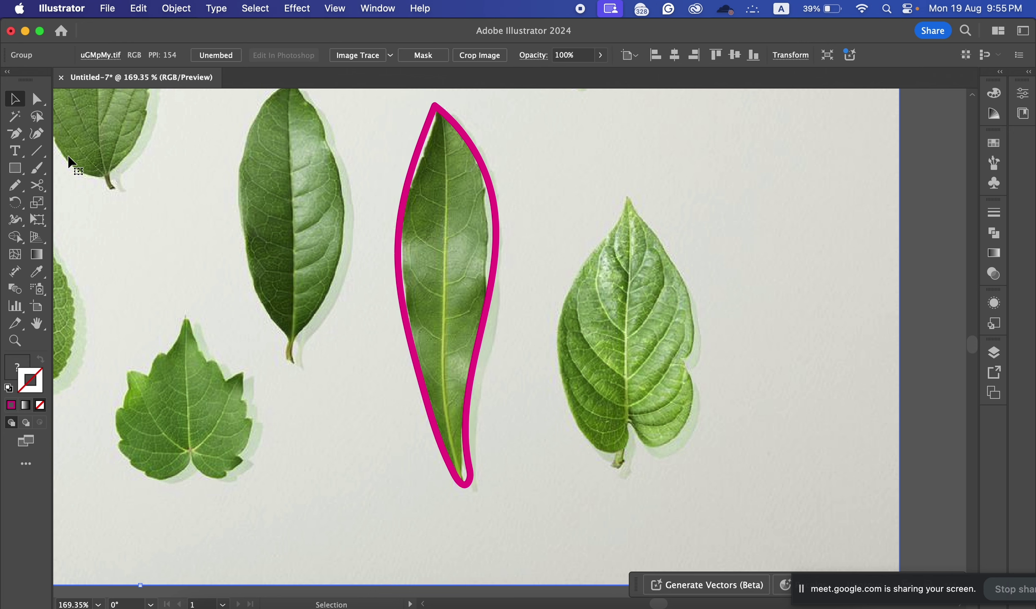
pyautogui.click(38, 169)
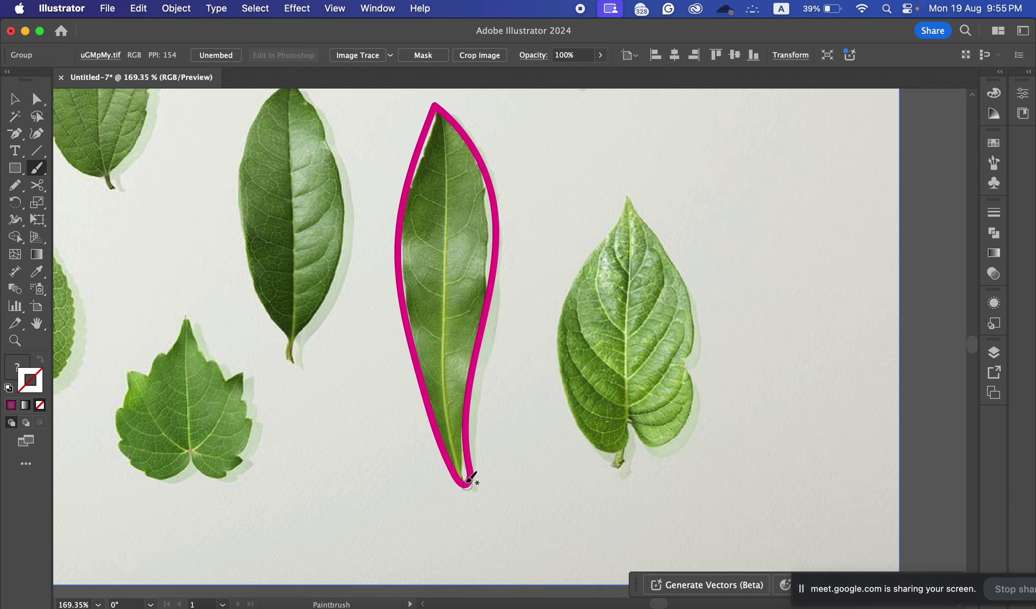
pyautogui.moveTo(464, 466)
pyautogui.mouseDown()
pyautogui.moveTo(446, 391)
pyautogui.moveTo(451, 172)
pyautogui.mouseUp()
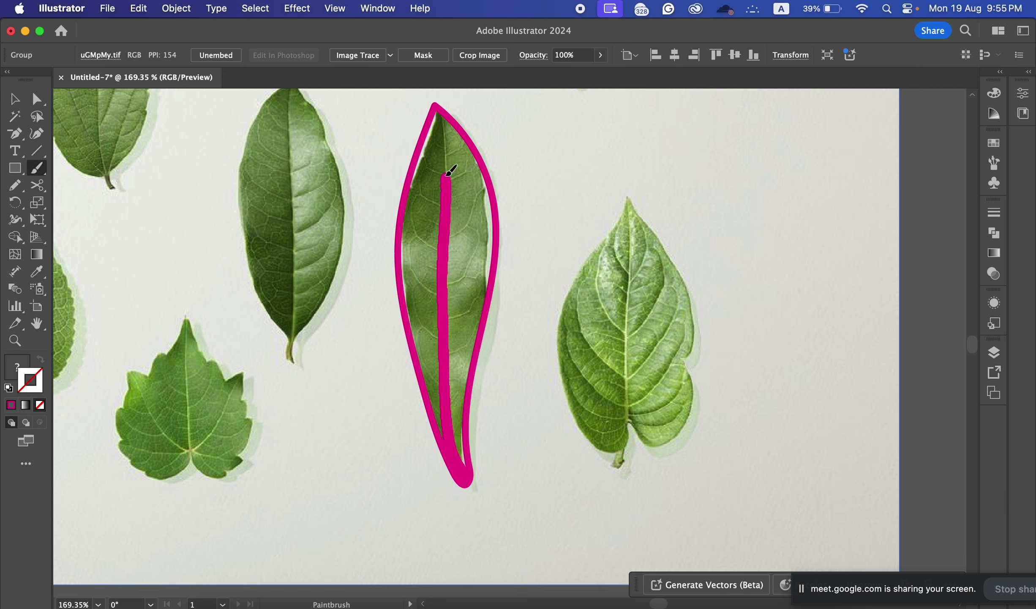
pyautogui.moveTo(442, 110); pyautogui.dragTo(443, 111)
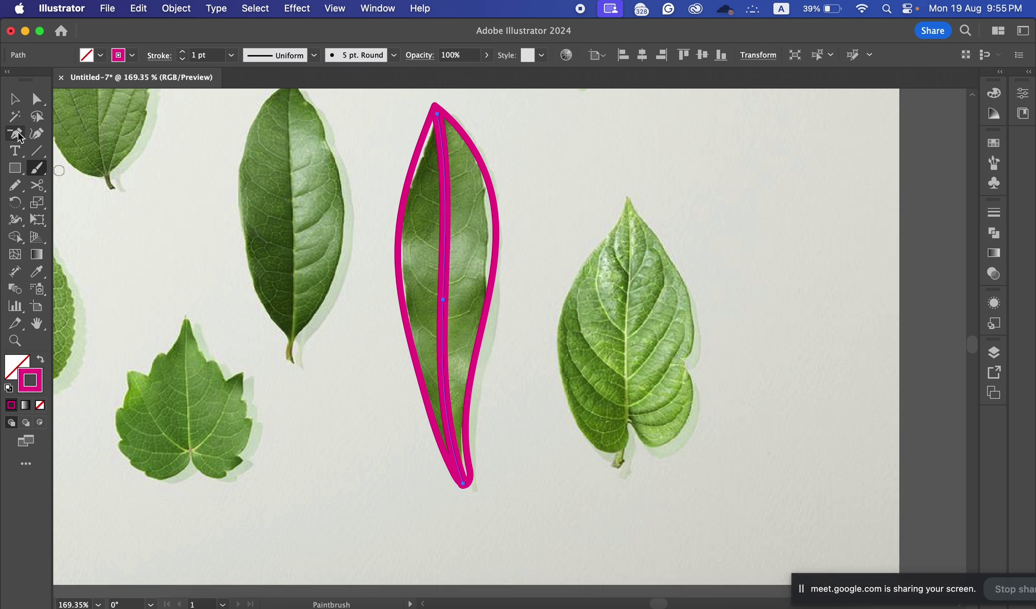
# Step: Select both the leaf outline and the midrib and set their stroke weight to 0.25 pt
pyautogui.press('v')
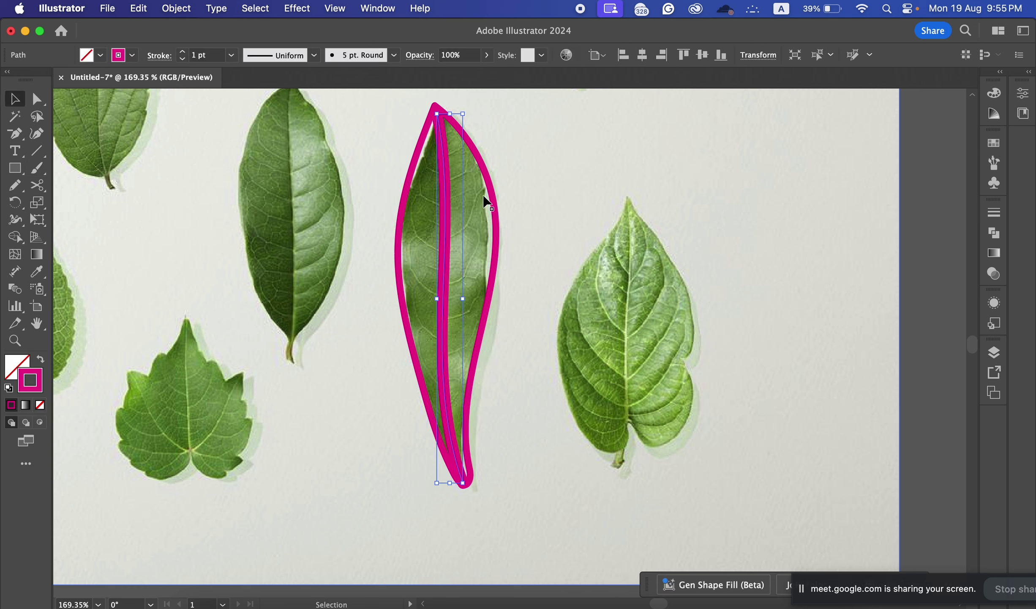
pyautogui.keyDown('shift'); pyautogui.click(486, 164); pyautogui.keyUp('shift')
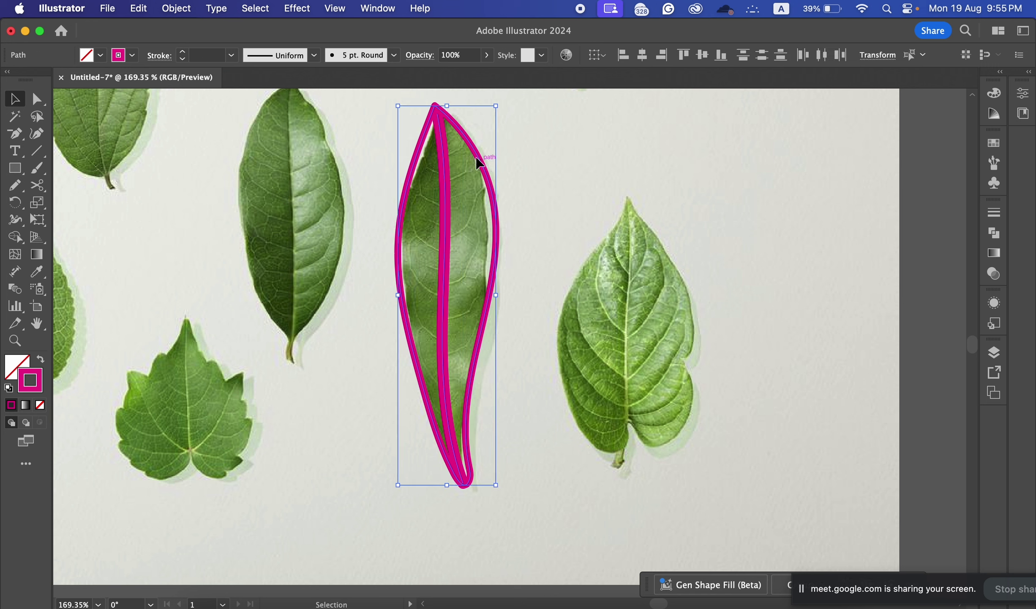
pyautogui.click(184, 58)
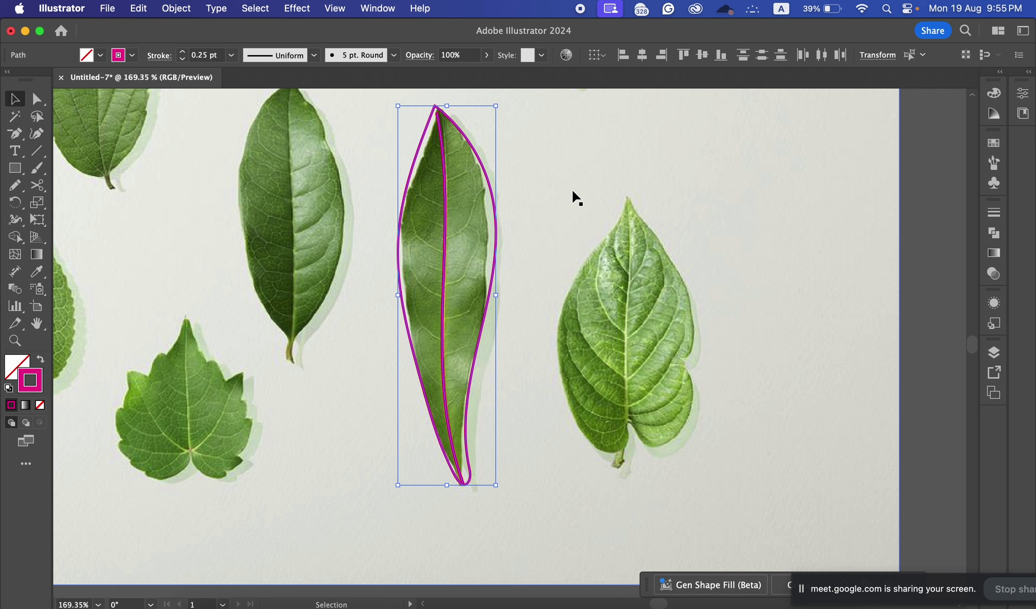
pyautogui.click(447, 168)
pyautogui.moveTo(440, 162); pyautogui.dragTo(493, 237)
pyautogui.press('super+z')
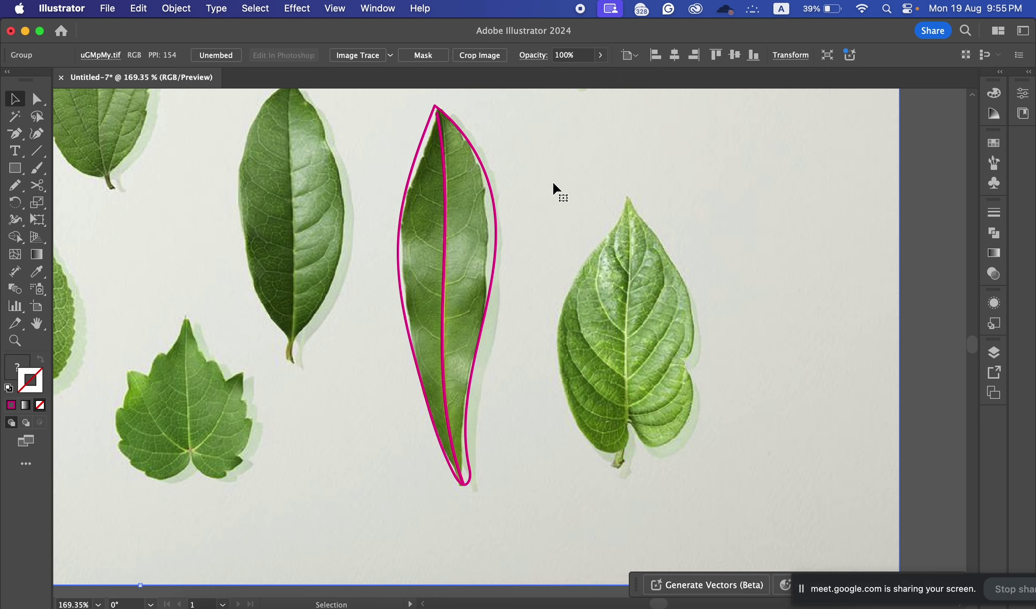
# Step: Move the midrib's upper anchor point with Direct Selection so it meets the tip of the leaf outline
pyautogui.press('super+shift+a')
pyautogui.moveTo(447, 160); pyautogui.dragTo(499, 208)
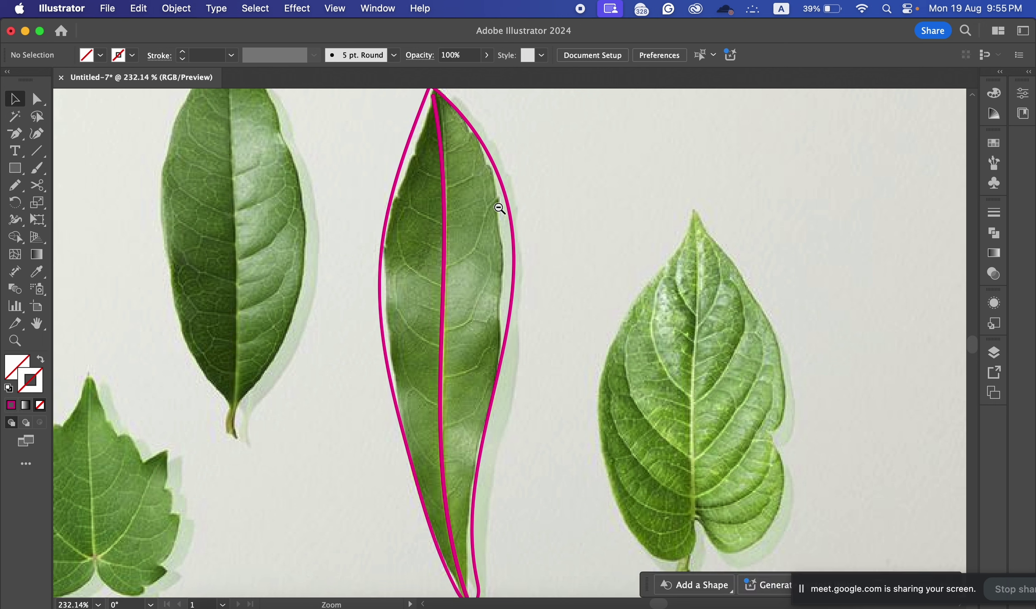
pyautogui.press('a')
pyautogui.scroll(2, 442, 140)
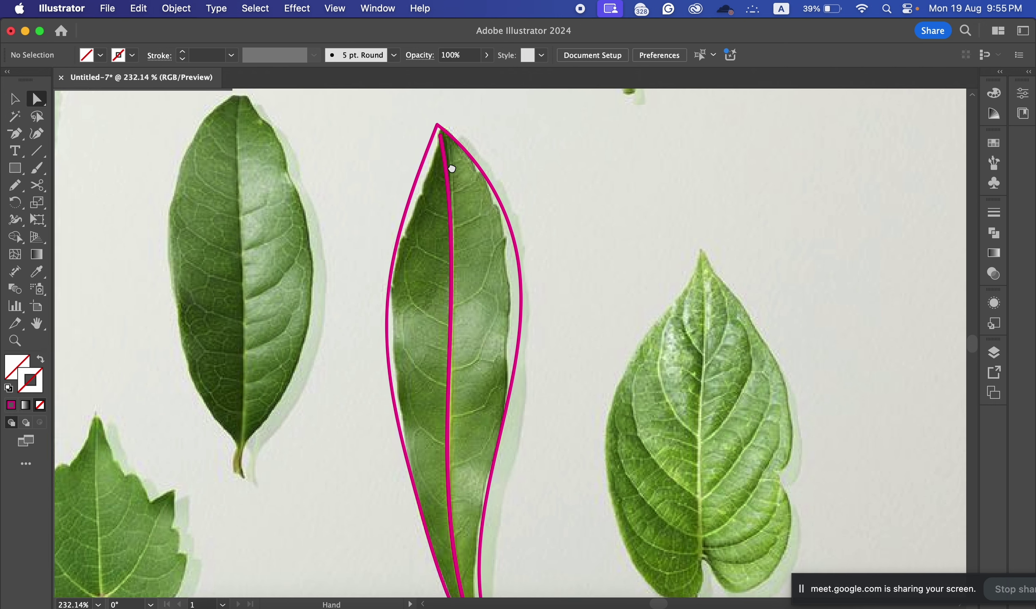
pyautogui.moveTo(441, 138); pyautogui.dragTo(440, 134)
pyautogui.click(555, 201)
pyautogui.moveTo(555, 202); pyautogui.dragTo(536, 99)
pyautogui.scroll(-5, 423, 295)
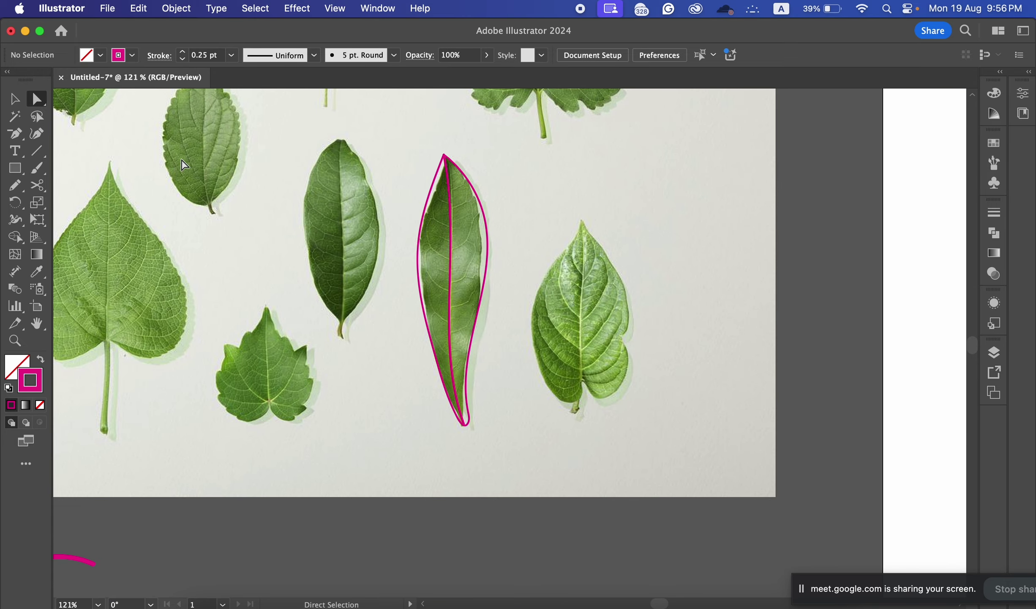
# Step: Fill the leaf outline with a light green sampled by Eyedropper from the leaf in the photo, and deselect it
pyautogui.click(15, 99)
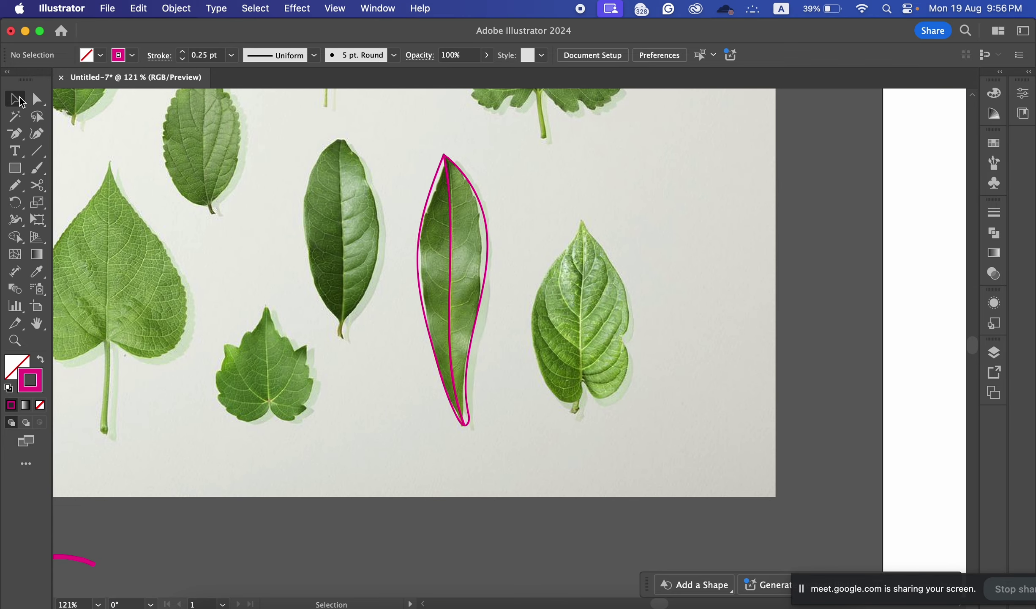
pyautogui.click(481, 211)
pyautogui.click(37, 272)
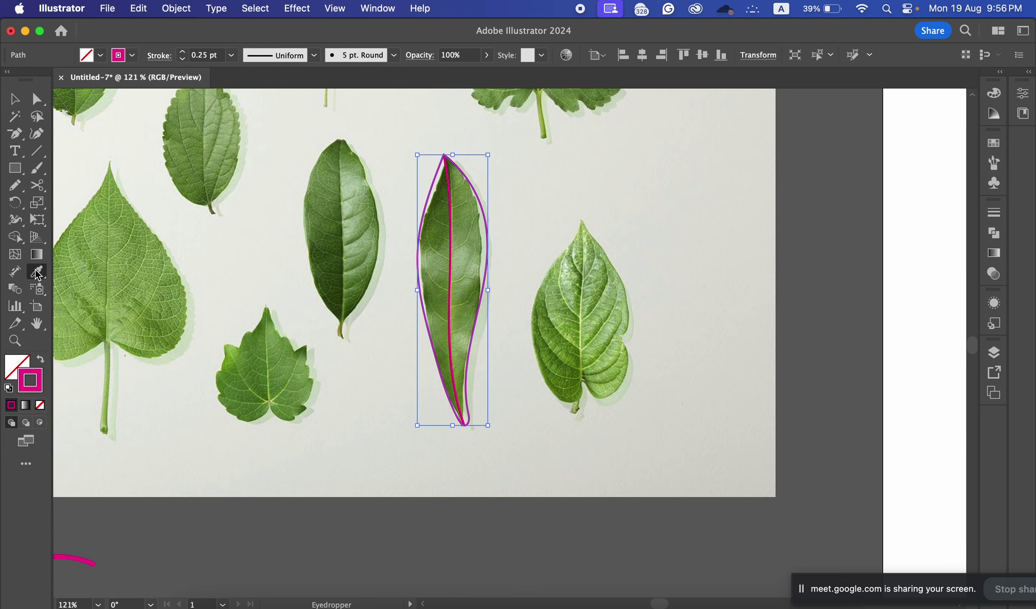
pyautogui.click(475, 260)
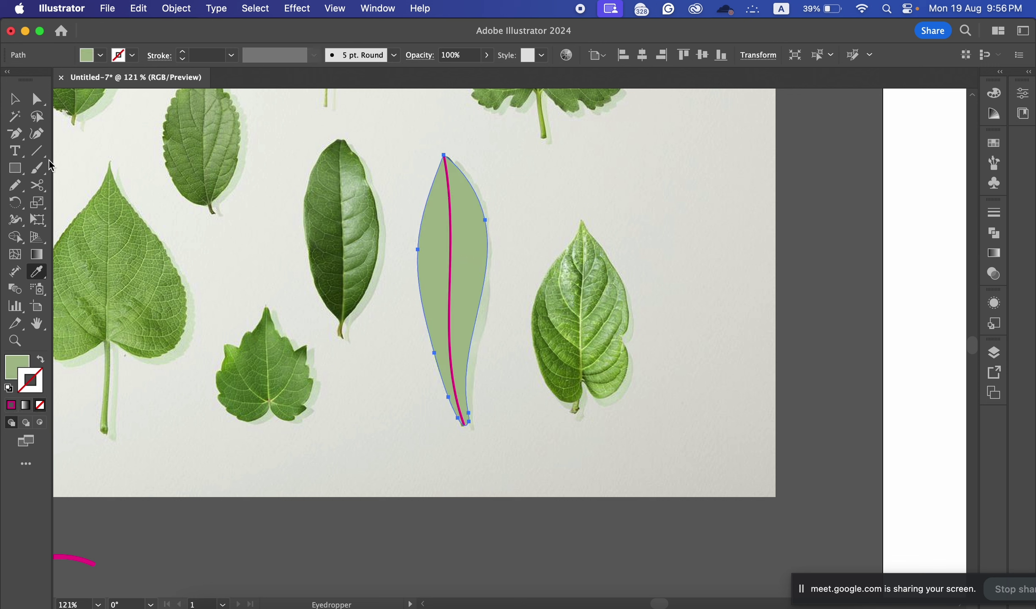
pyautogui.press('v')
pyautogui.click(500, 196)
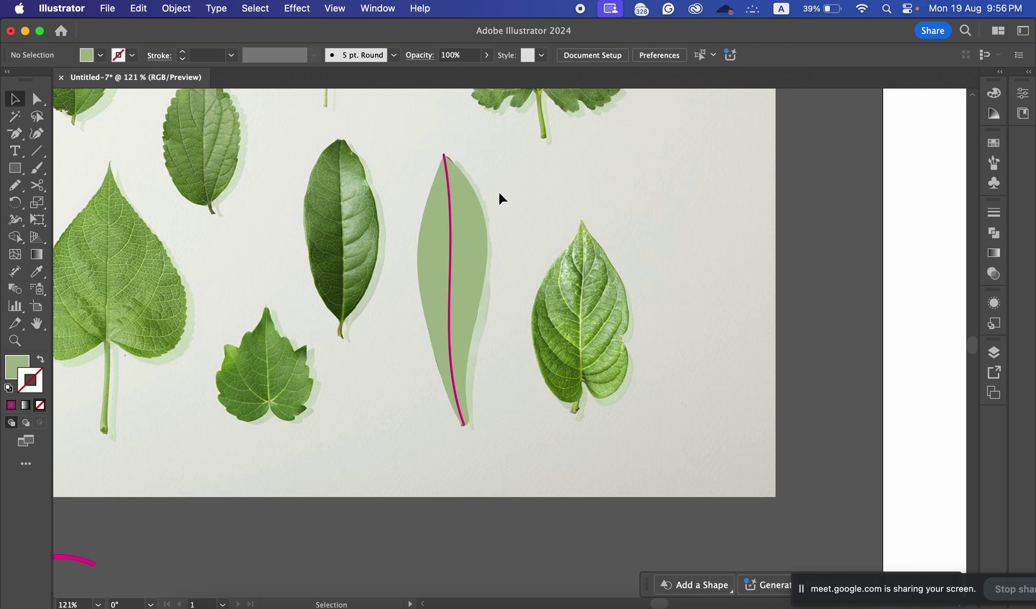
# Step: Colour the midrib's stroke dark green sampled from the neighbouring oval leaf, giving it a tapered width profile and 0.25 pt weight
pyautogui.click(454, 228)
pyautogui.click(36, 271)
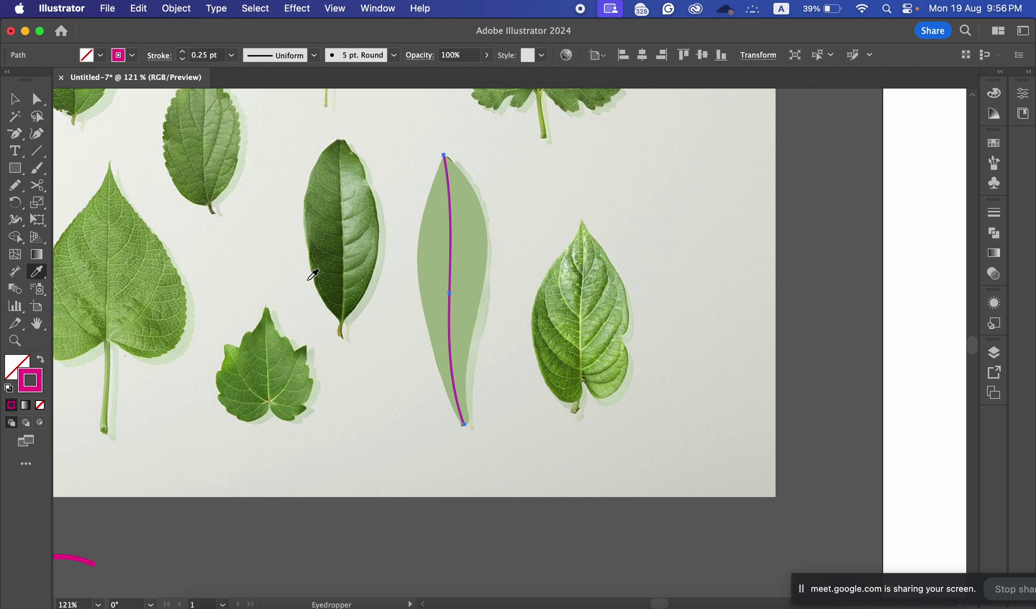
pyautogui.click(345, 284)
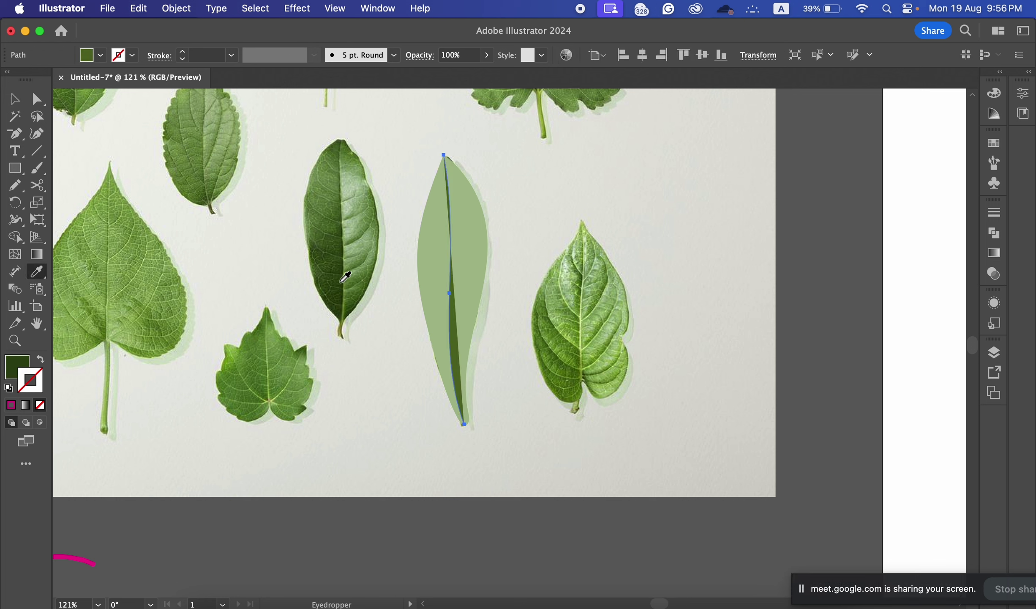
pyautogui.click(41, 360)
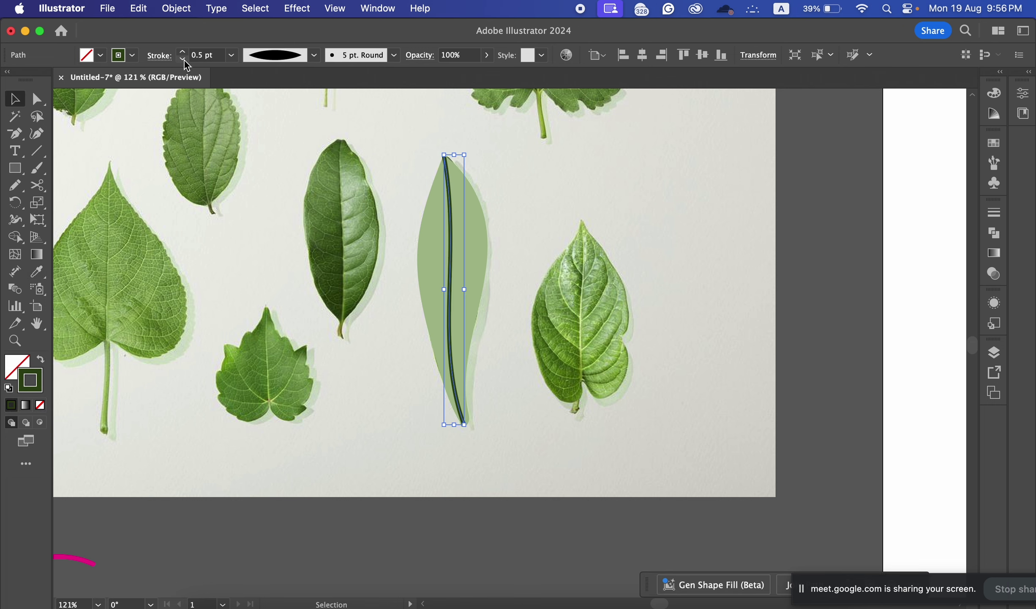
pyautogui.click(182, 59)
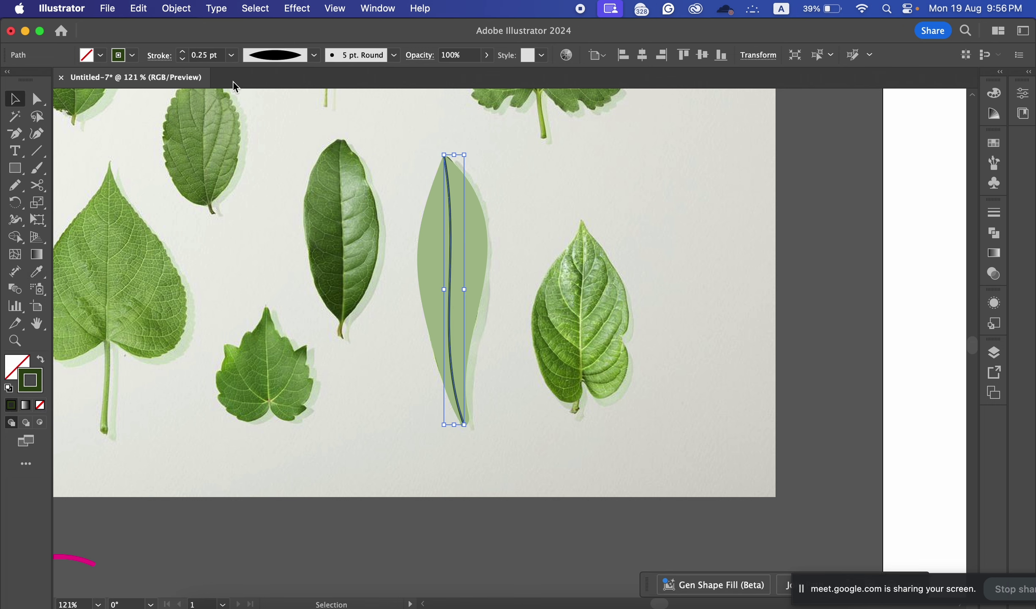
pyautogui.click(547, 161)
# Step: Nudge the midrib's top anchor point up to the very tip of the leaf shape with Direct Selection
pyautogui.click(447, 166)
pyautogui.press('super+space')
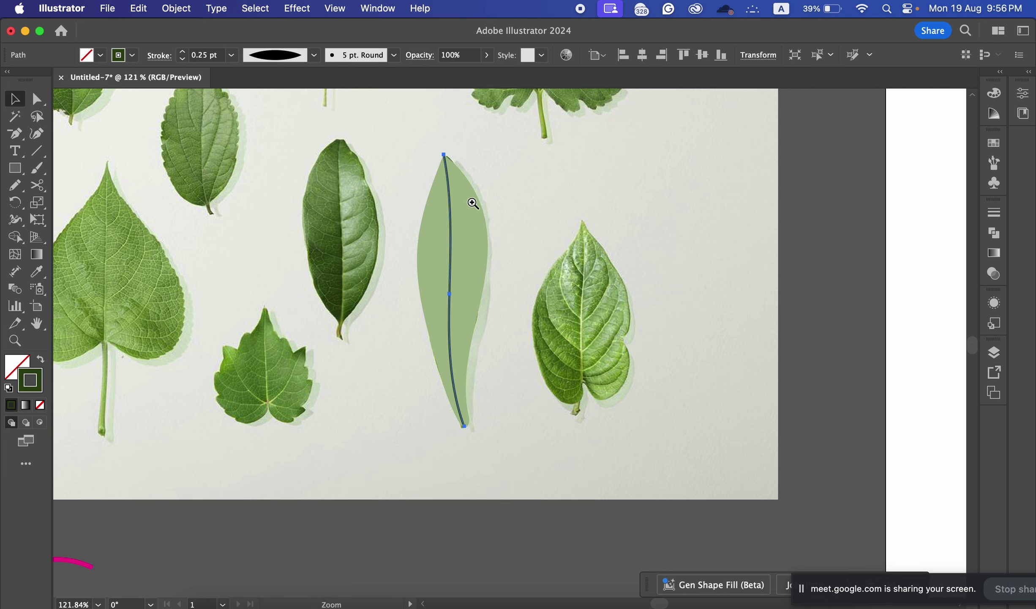
pyautogui.moveTo(473, 204); pyautogui.dragTo(490, 250)
pyautogui.press('a')
pyautogui.click(439, 142)
pyautogui.moveTo(440, 147); pyautogui.dragTo(444, 151)
pyautogui.press('super+space')
pyautogui.press('Escape')
pyautogui.click(647, 352)
pyautogui.click(511, 252)
pyautogui.click(556, 269)
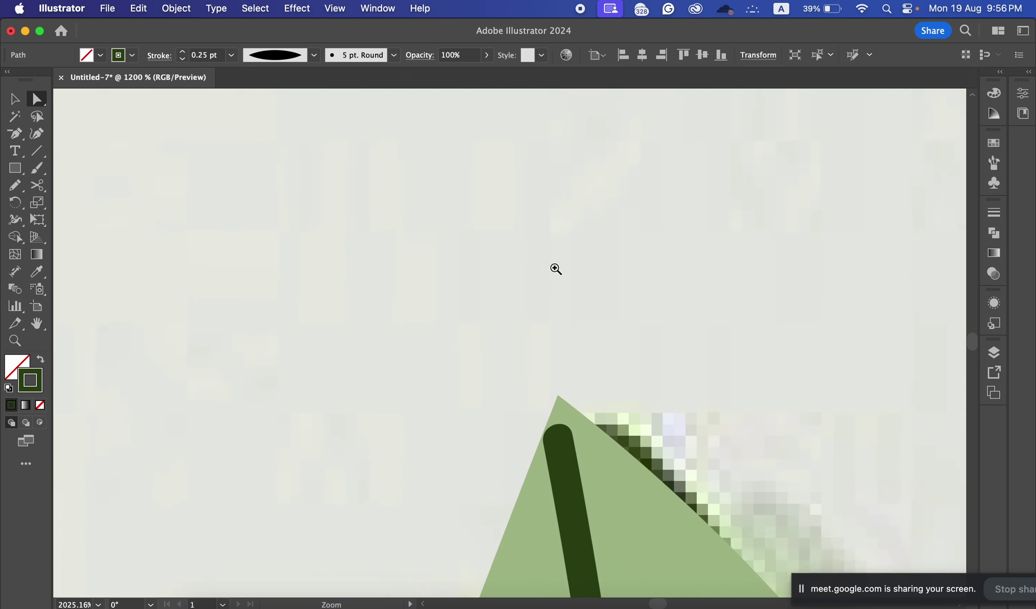
pyautogui.click(432, 336)
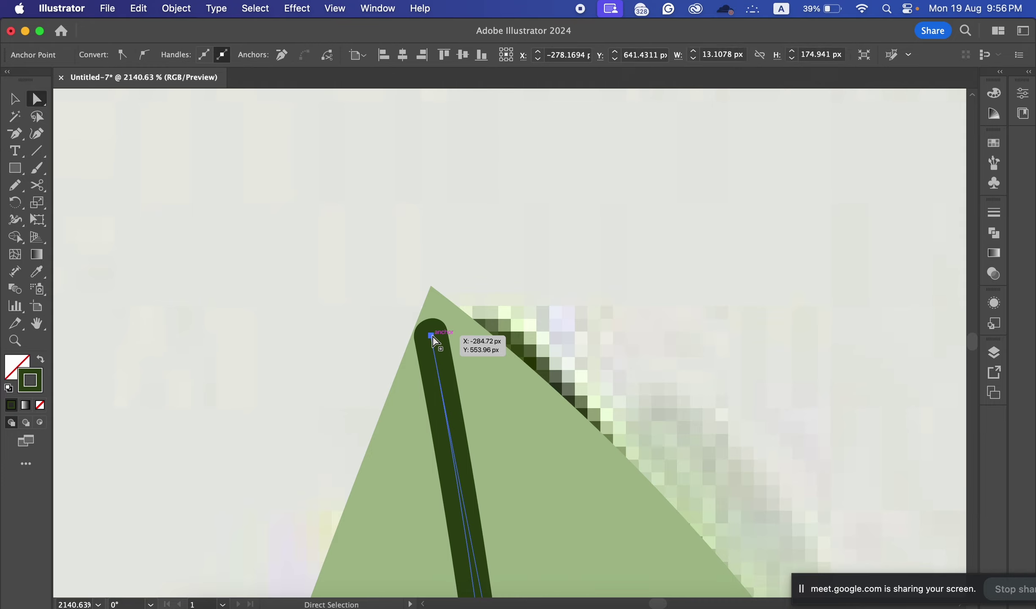
pyautogui.moveTo(433, 337); pyautogui.dragTo(436, 303)
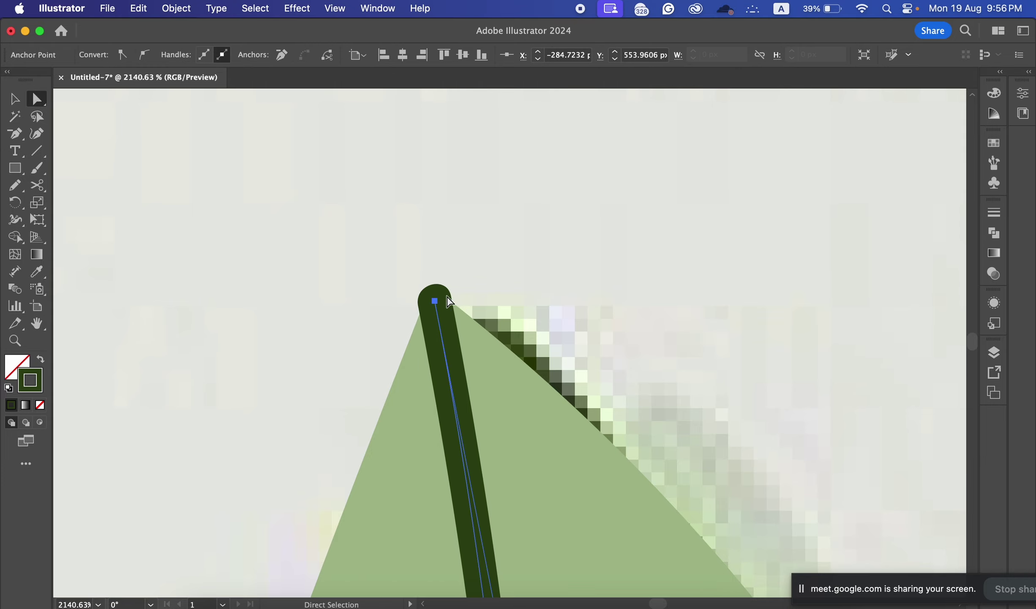
# Step: Select the light green leaf shape and give its outline a 0.75 pt stroke
pyautogui.scroll(-15, 443, 302)
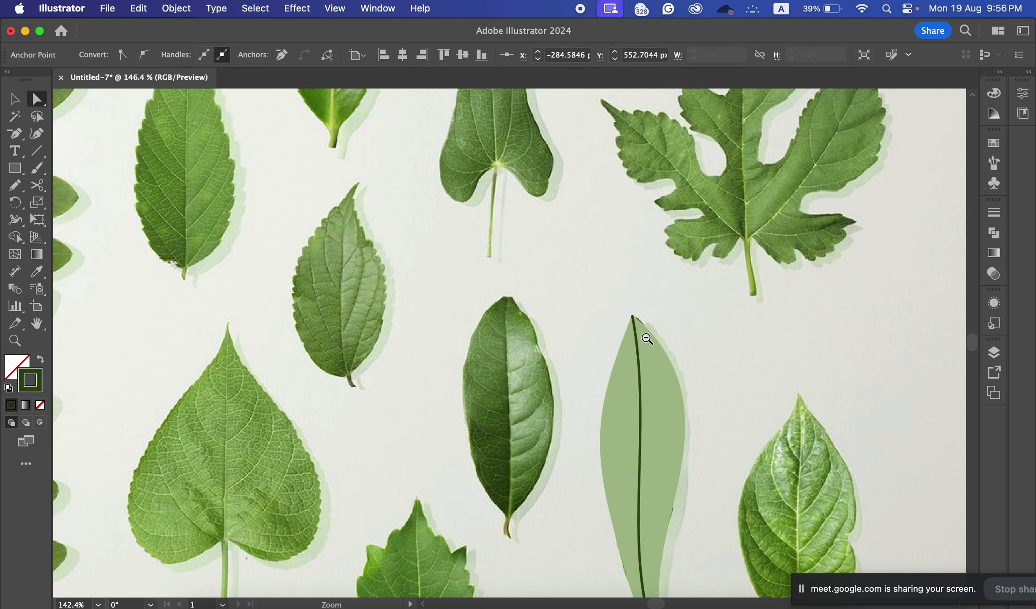
pyautogui.scroll(-5, 651, 342)
pyautogui.moveTo(666, 331); pyautogui.dragTo(527, 260)
pyautogui.click(17, 101)
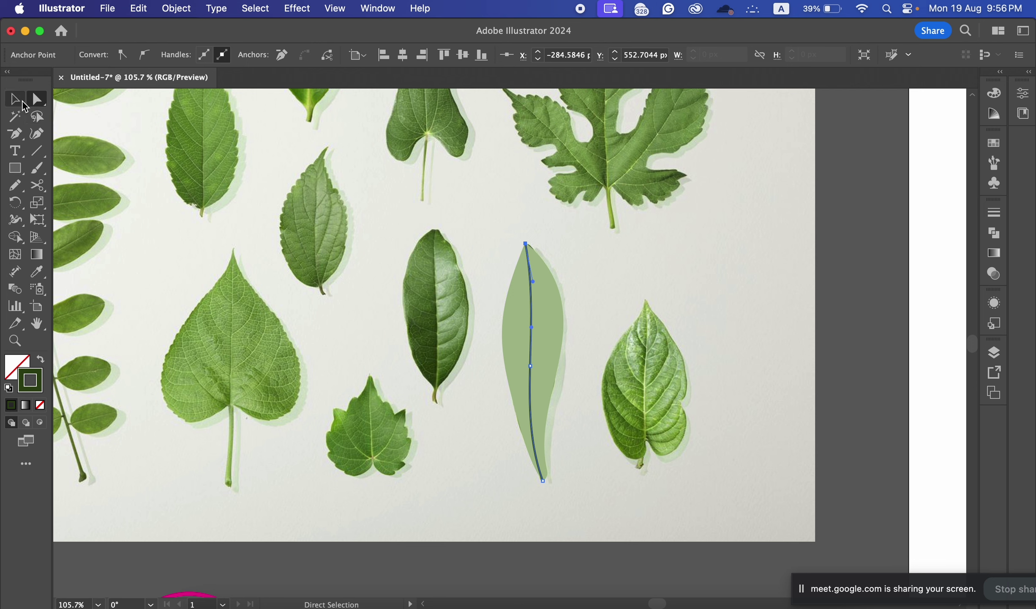
pyautogui.click(583, 257)
pyautogui.click(521, 289)
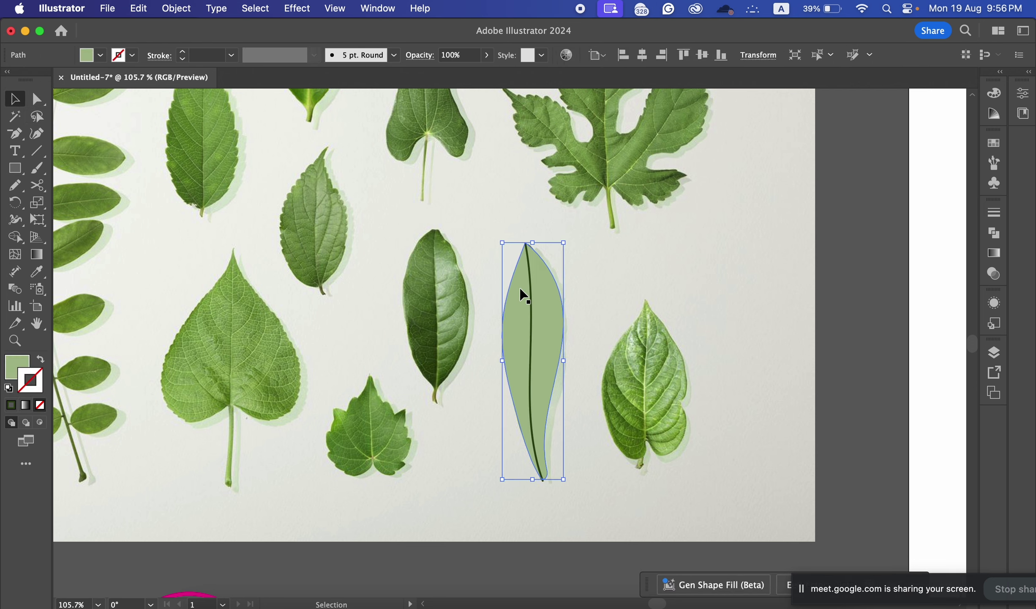
pyautogui.click(183, 59)
pyautogui.click(182, 53)
pyautogui.click(182, 53)
pyautogui.click(182, 53)
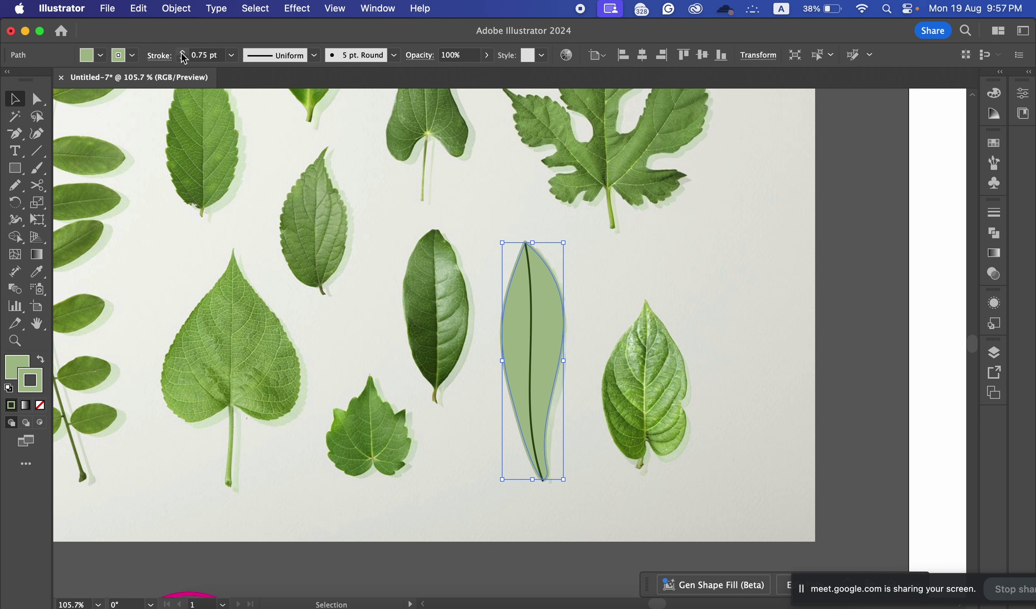
# Step: Try colouring the leaf outline with the midrib's dark green using the Eyedropper, and undo it
pyautogui.click(37, 272)
pyautogui.click(530, 267)
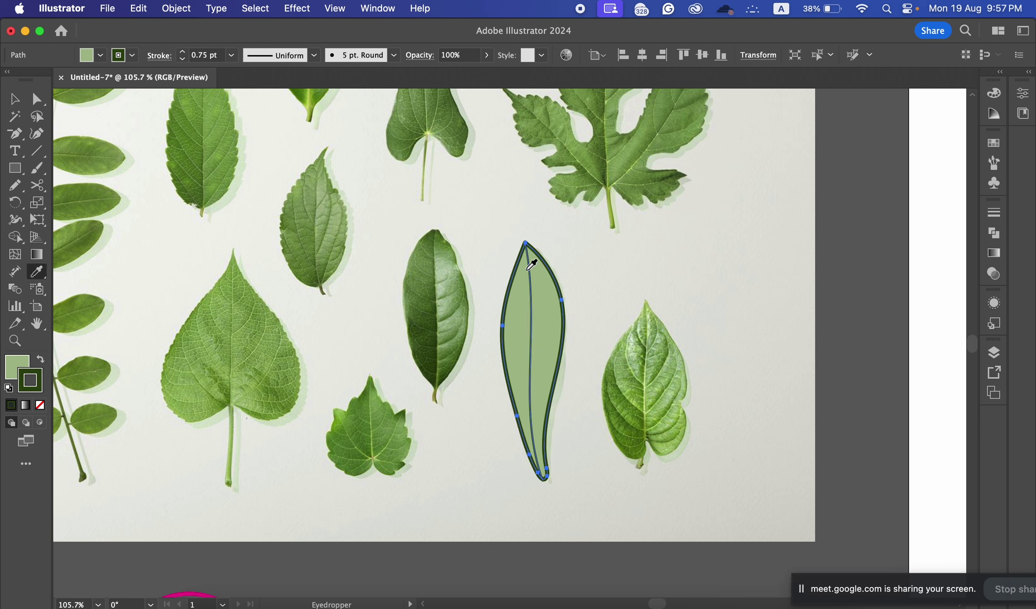
pyautogui.click(66, 364)
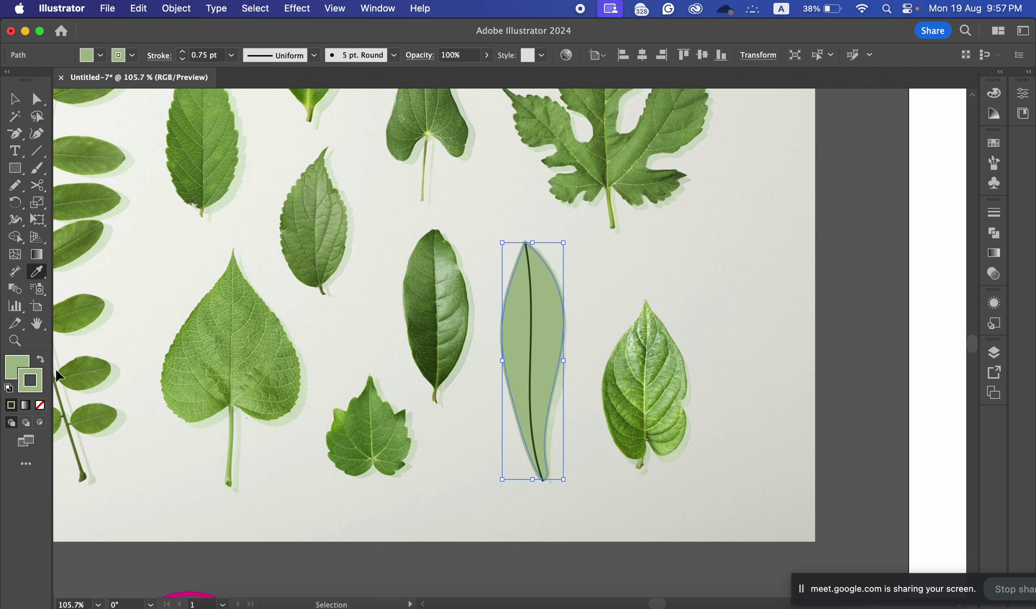
# Step: Set the leaf outline's stroke to 0.5 pt, colour it dark green sampled from the midrib, and deselect the leaf
pyautogui.press('Down')
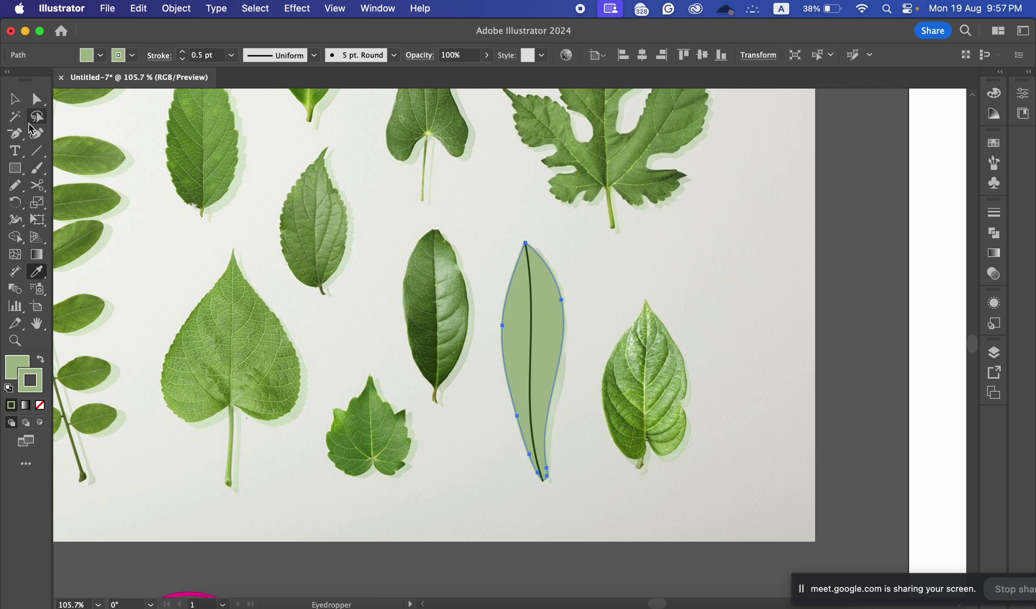
pyautogui.click(530, 280)
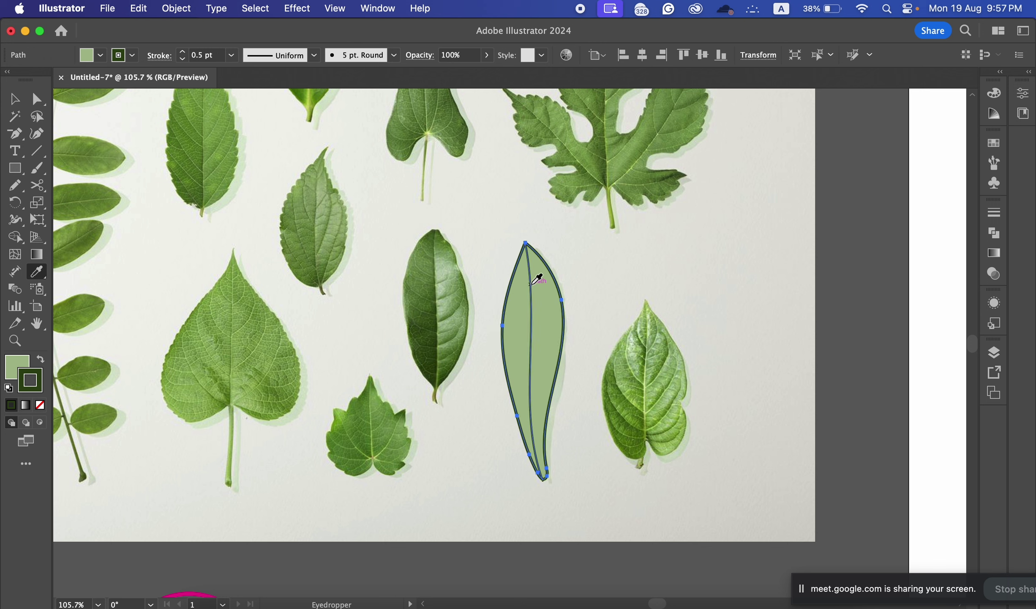
pyautogui.click(14, 98)
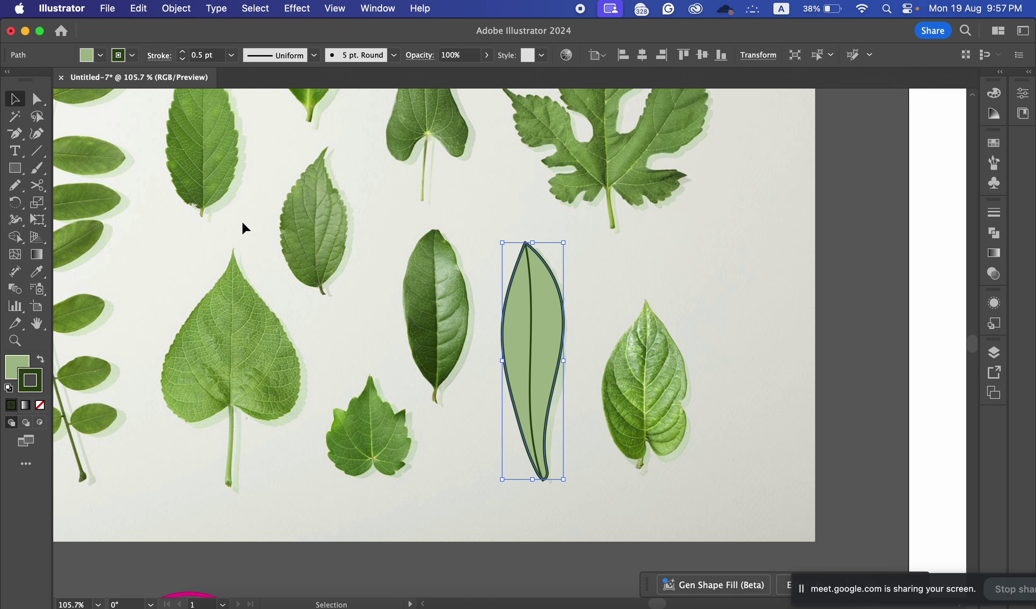
pyautogui.click(615, 264)
# Step: Select the traced leaf together with its midrib and move both off the photographed leaf towards the photo's right edge
pyautogui.scroll(3, 569, 351)
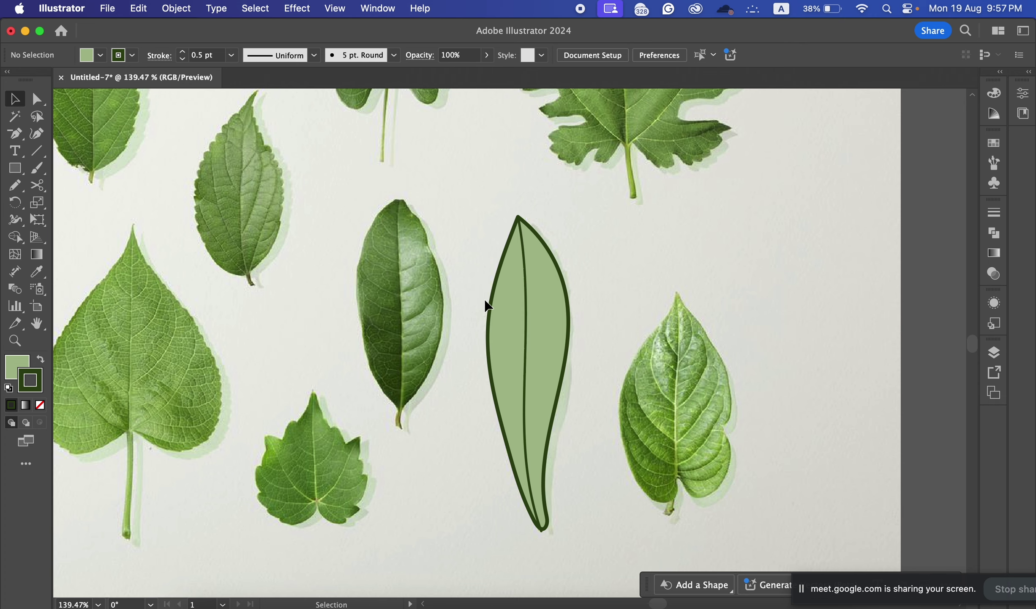
pyautogui.scroll(-5, 577, 286)
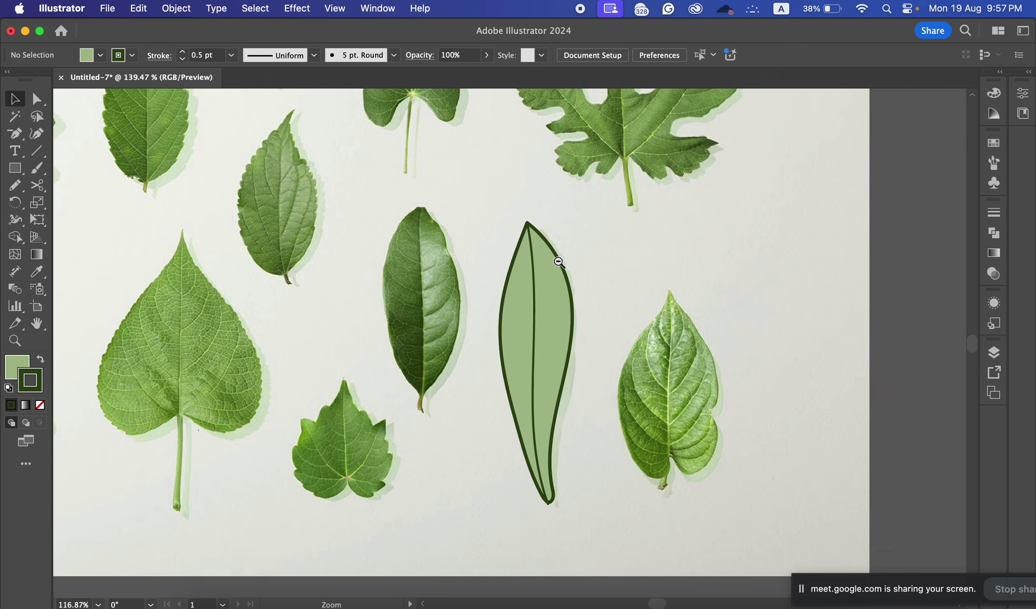
pyautogui.scroll(2, 623, 275)
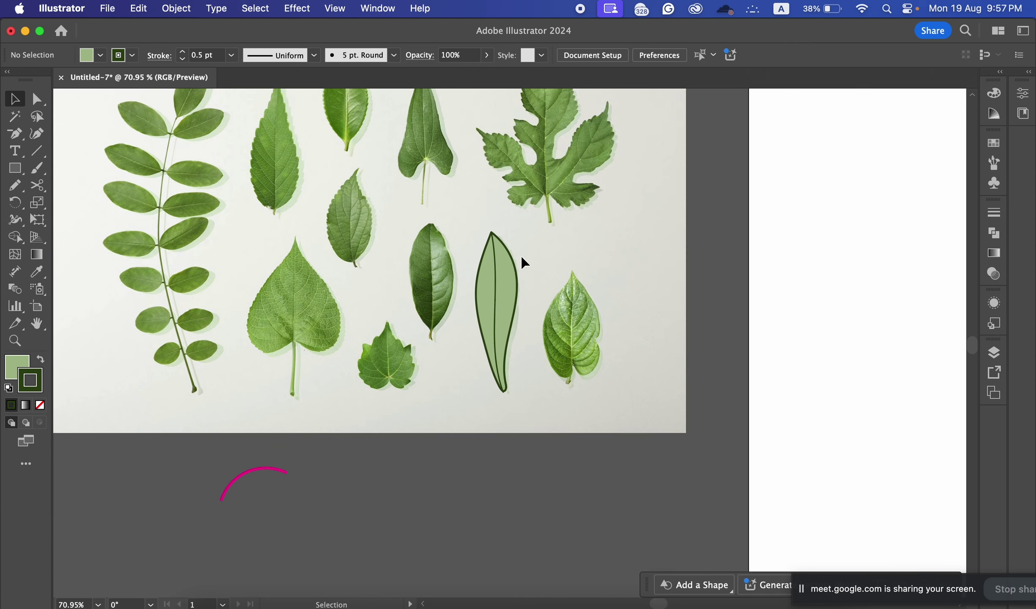
pyautogui.moveTo(492, 294)
pyautogui.mouseDown()
pyautogui.moveTo(541, 283)
pyautogui.moveTo(734, 291)
pyautogui.moveTo(685, 289)
pyautogui.moveTo(681, 279)
pyautogui.mouseUp()
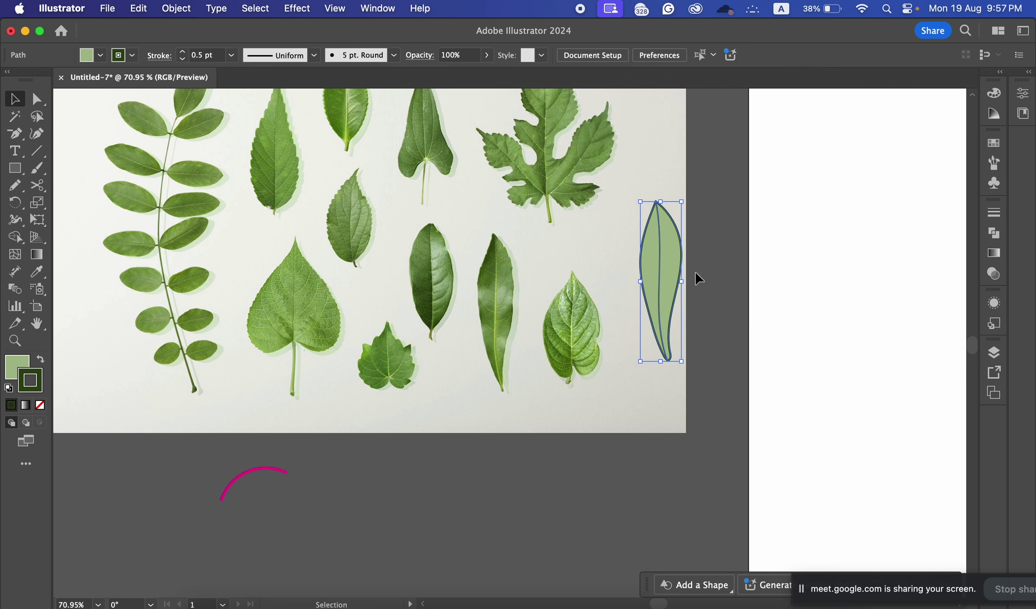
# Step: Change the traced leaf's fill to the brighter green 94B767 and deselect it
pyautogui.doubleClick(26, 367)
pyautogui.moveTo(720, 414); pyautogui.dragTo(738, 416)
pyautogui.click(977, 375)
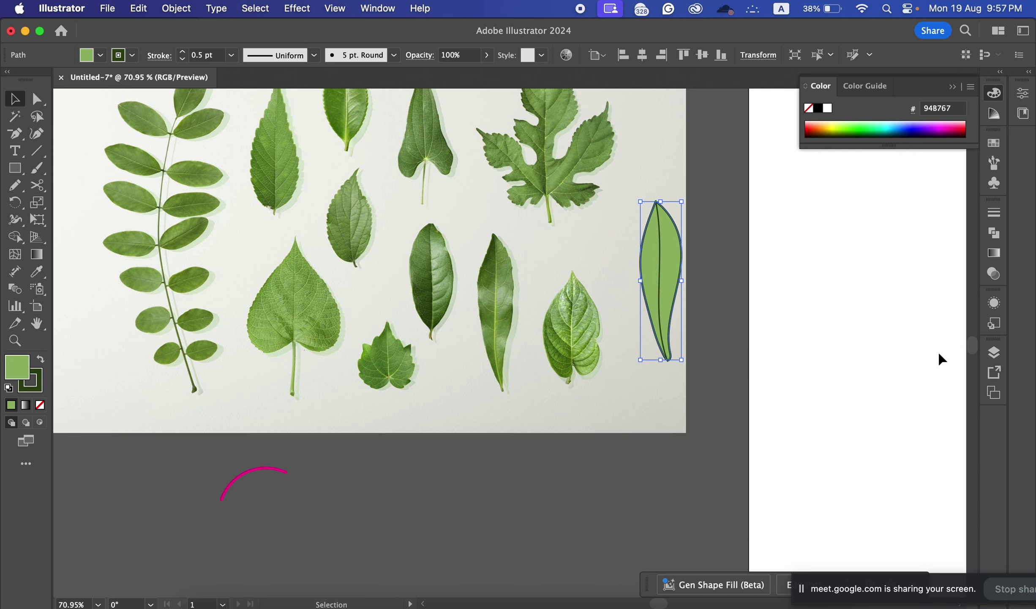
pyautogui.click(724, 256)
# Step: Select the leaf and its midrib, scale them down, and move them onto the white artboard beside the photo
pyautogui.click(659, 324)
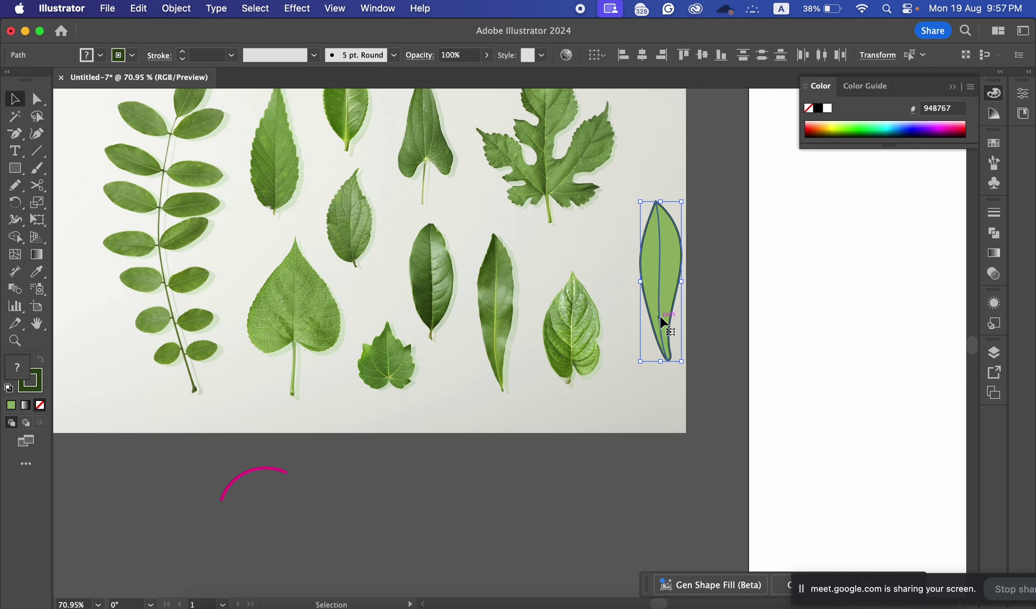
pyautogui.moveTo(681, 201); pyautogui.dragTo(670, 250)
pyautogui.moveTo(654, 294); pyautogui.dragTo(761, 304)
# Step: Activate the Paintbrush for the compound leaf, accepting its options with fidelity at Smooth and Keep Selected enabled
pyautogui.scroll(3, 485, 307)
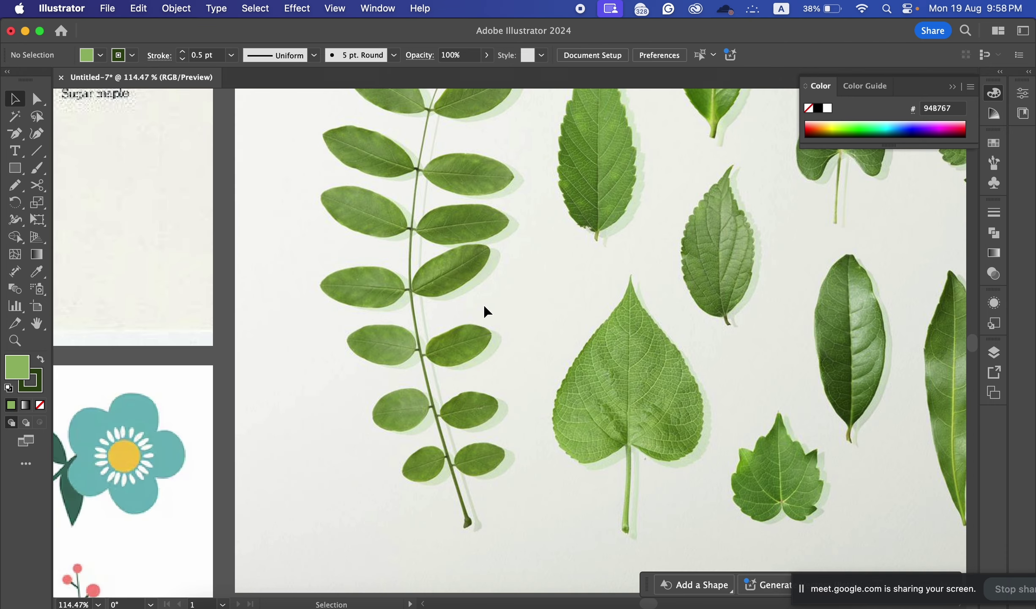
pyautogui.hscroll(-3, 486, 308)
pyautogui.doubleClick(40, 173)
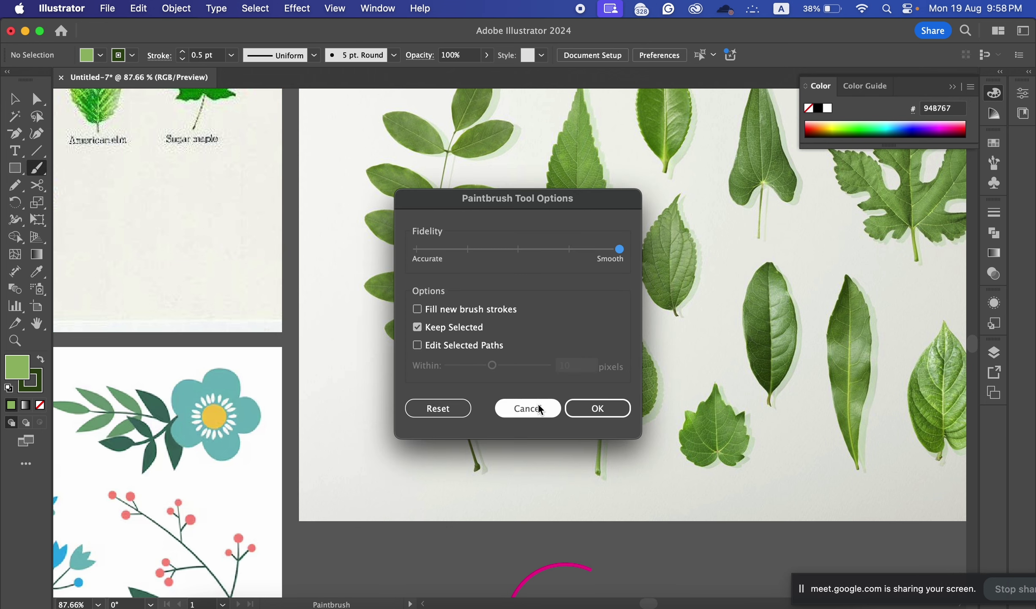
pyautogui.click(592, 408)
pyautogui.press('super+space')
pyautogui.keyDown('super'); pyautogui.click(473, 269); pyautogui.keyUp('super')
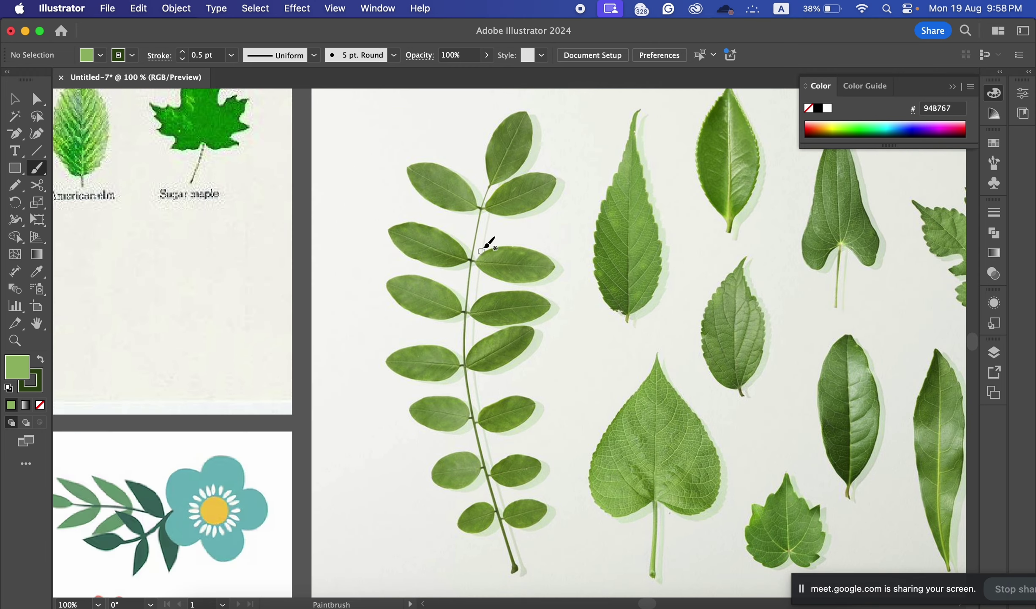
# Step: Paint one 1 pt dark green stroke without fill along the whole stem of the compound leaf, and deselect it
pyautogui.moveTo(499, 223); pyautogui.dragTo(445, 233)
pyautogui.press('super+z')
pyautogui.press('super+space')
pyautogui.keyDown('alt'); pyautogui.keyDown('super'); pyautogui.click(523, 202); pyautogui.keyUp('super'); pyautogui.keyUp('alt')
pyautogui.moveTo(523, 202); pyautogui.dragTo(465, 203)
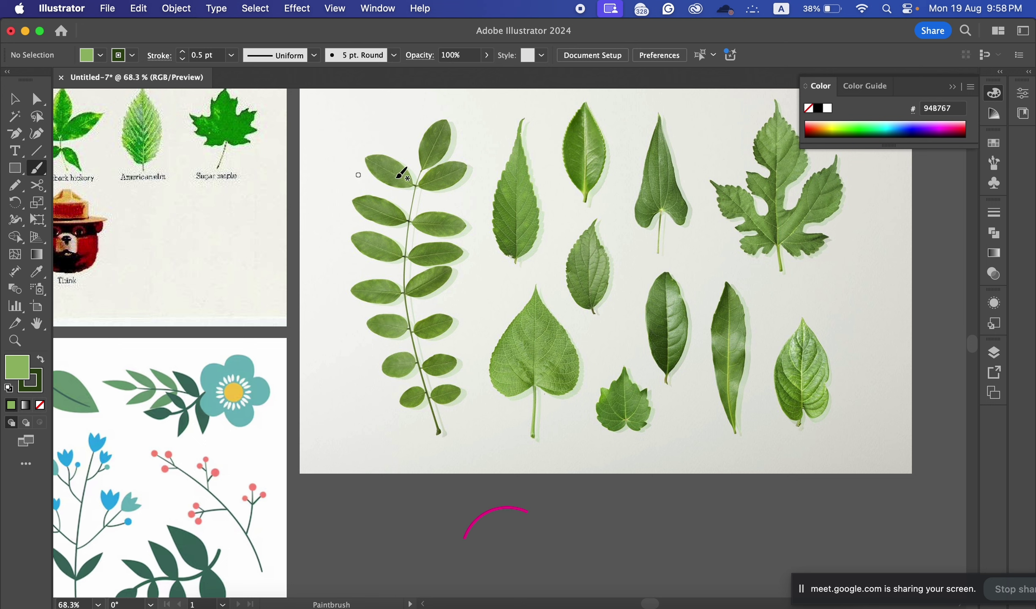
pyautogui.press('/')
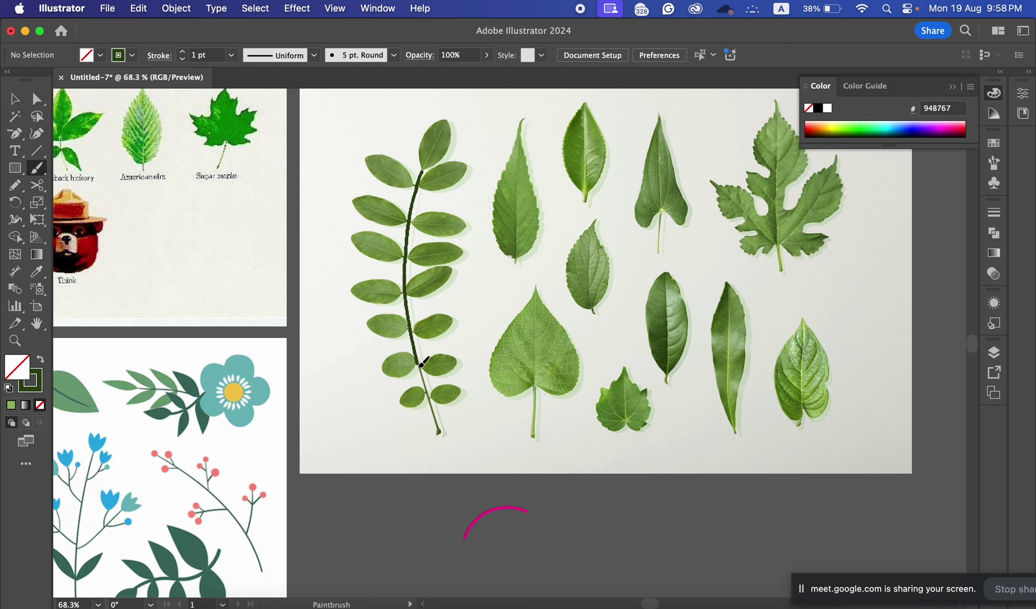
pyautogui.moveTo(437, 420); pyautogui.dragTo(443, 428)
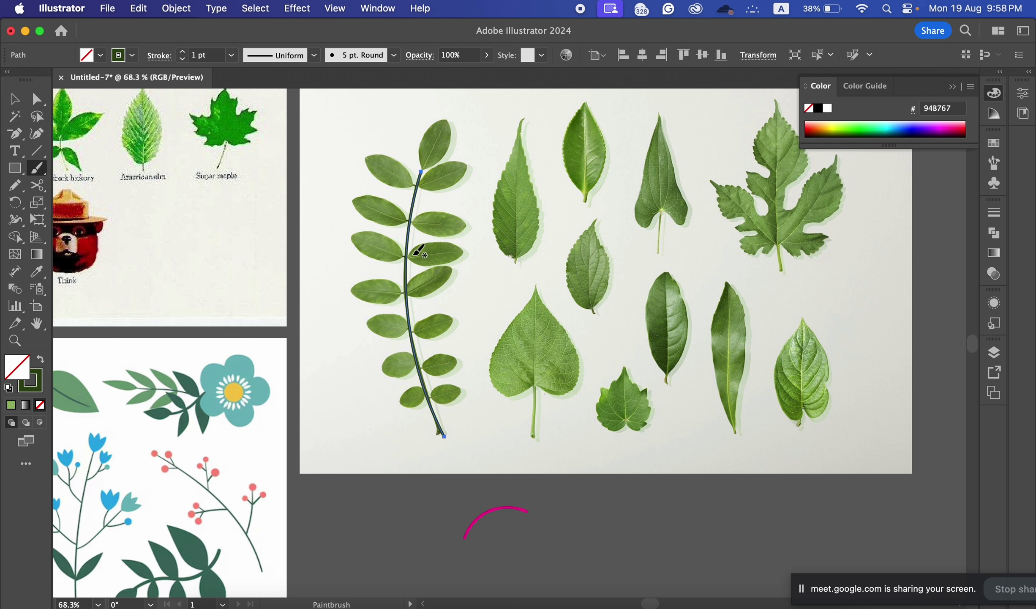
pyautogui.click(14, 98)
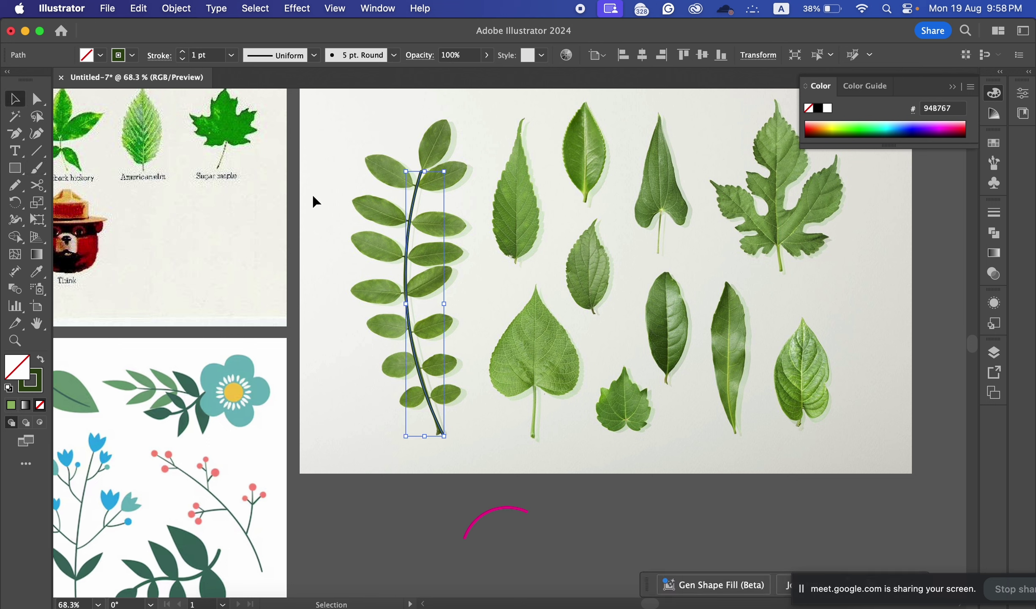
pyautogui.click(369, 169)
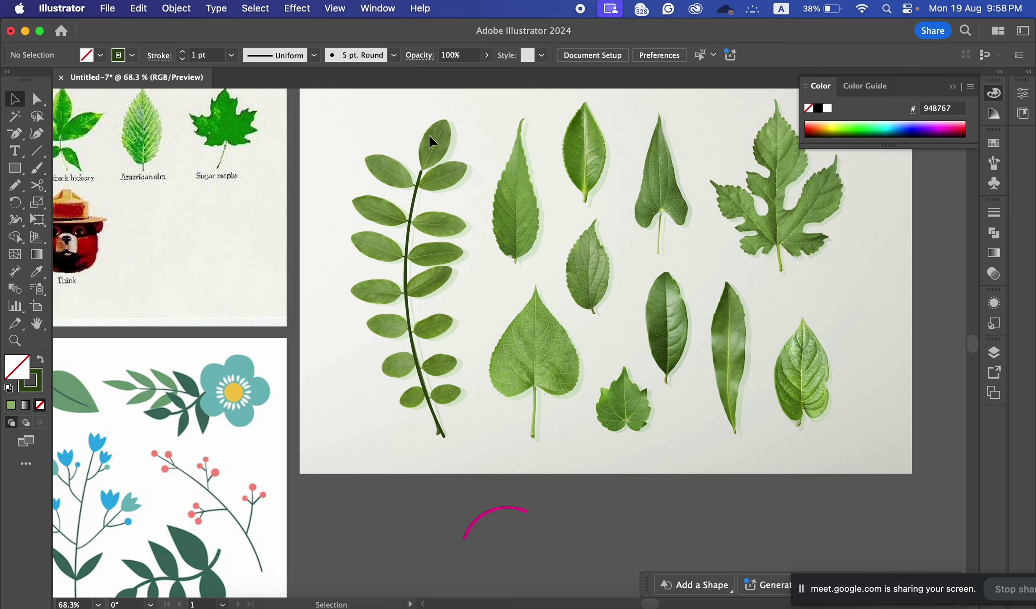
# Step: Paint a closed outline over the compound leaf's lowest right leaflet and a short stalk joining it to the stem
pyautogui.scroll(2, 456, 398)
pyautogui.scroll(3, 456, 391)
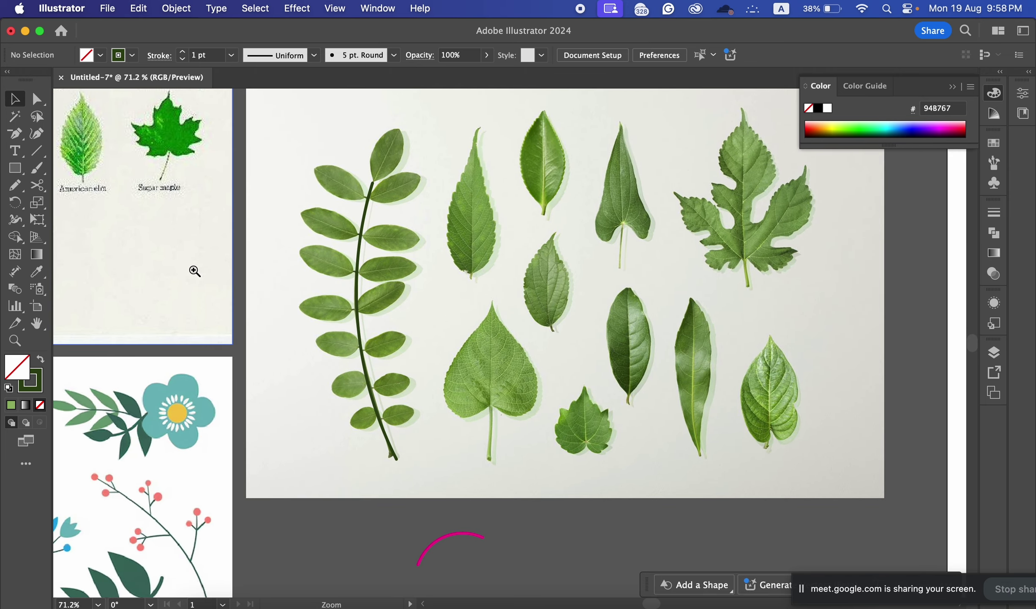
pyautogui.scroll(3, 403, 417)
pyautogui.scroll(3, 403, 417)
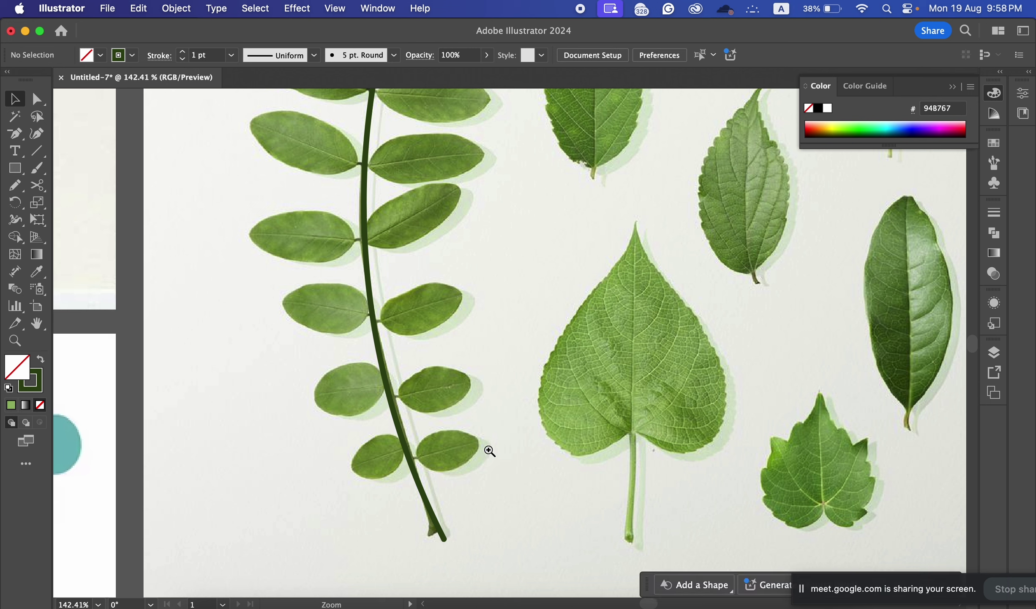
pyautogui.click(37, 169)
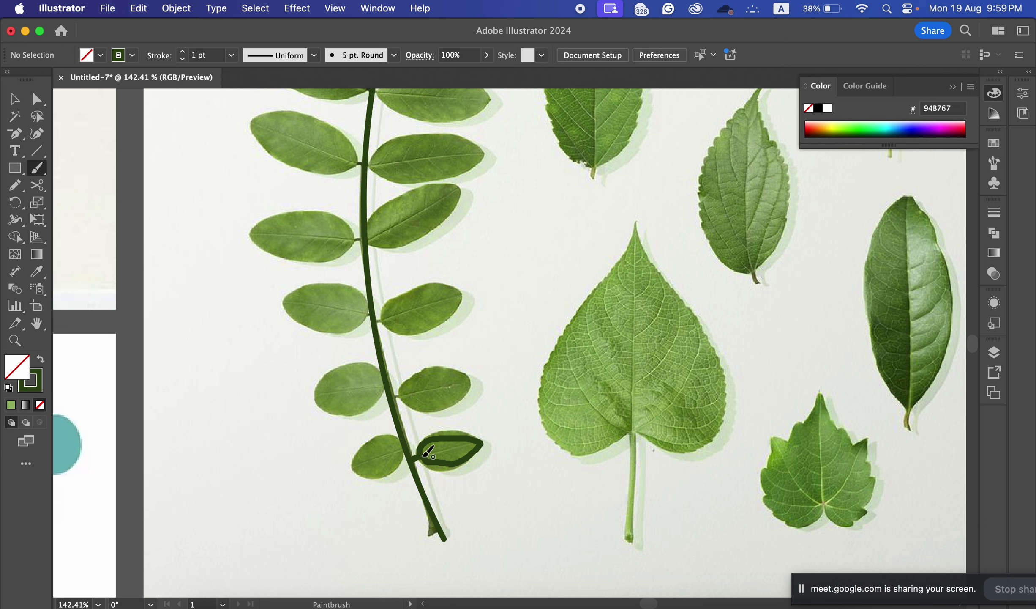
pyautogui.moveTo(423, 455); pyautogui.dragTo(424, 454)
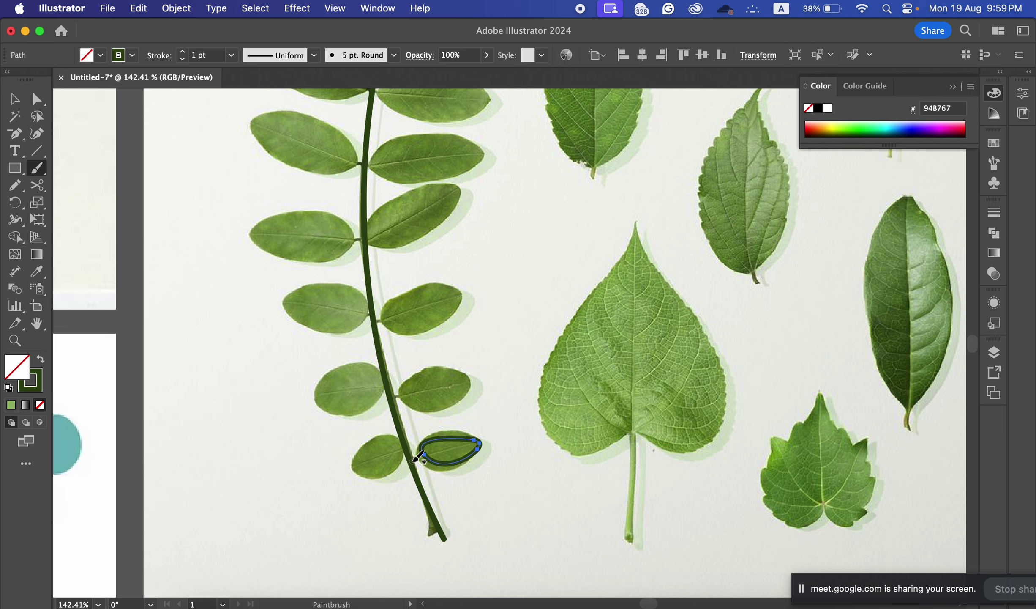
pyautogui.moveTo(412, 460); pyautogui.dragTo(424, 457)
# Step: Select the leaflet outline and swap its fill and stroke to make it a solid dark green shape
pyautogui.press('v')
pyautogui.click(473, 434)
pyautogui.click(479, 441)
pyautogui.press('super+space')
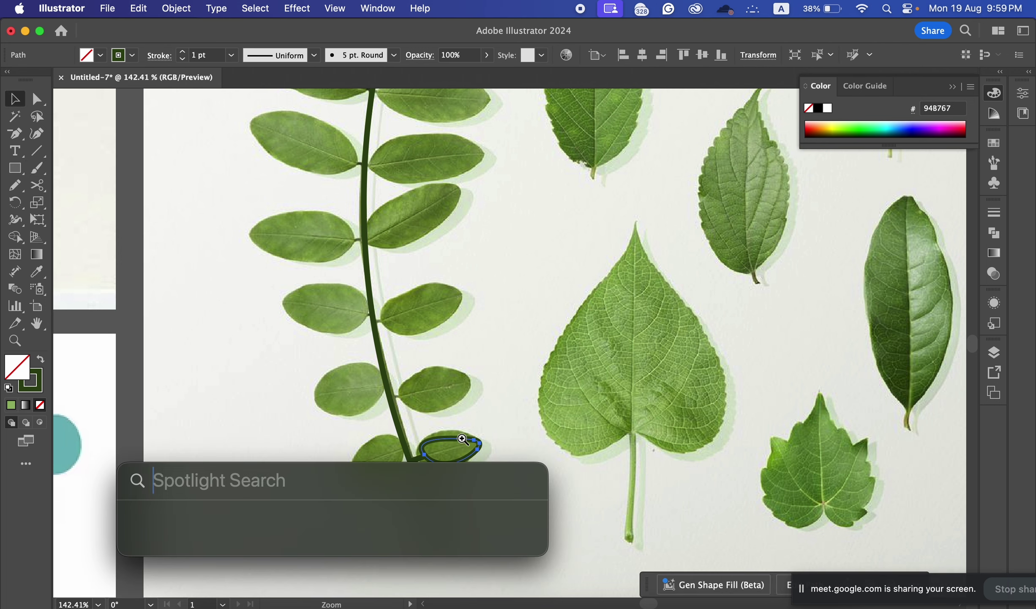
pyautogui.click(462, 438)
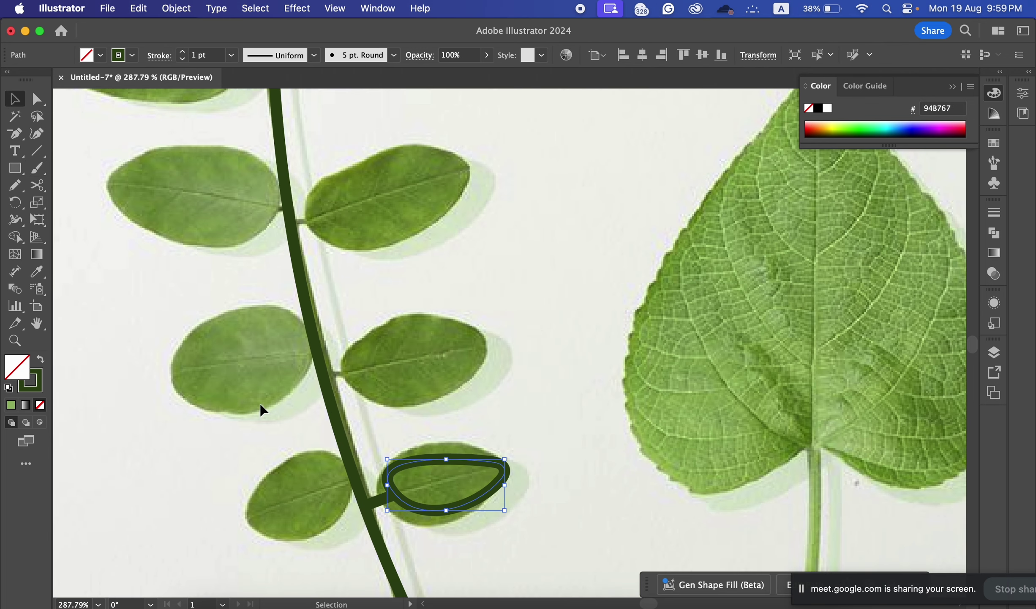
pyautogui.click(41, 359)
pyautogui.click(219, 436)
# Step: Enlarge and reposition the dark green leaflet to cover the photographed one more closely, and deselect it
pyautogui.click(451, 481)
pyautogui.moveTo(504, 459); pyautogui.dragTo(512, 442)
pyautogui.moveTo(470, 479); pyautogui.dragTo(465, 479)
pyautogui.click(534, 412)
# Step: Group the lowest right leaflet of the compound leaf with its short stalk
pyautogui.press('super+space')
pyautogui.keyDown('alt'); pyautogui.keyDown('super'); pyautogui.click(534, 412); pyautogui.keyUp('super'); pyautogui.keyUp('alt')
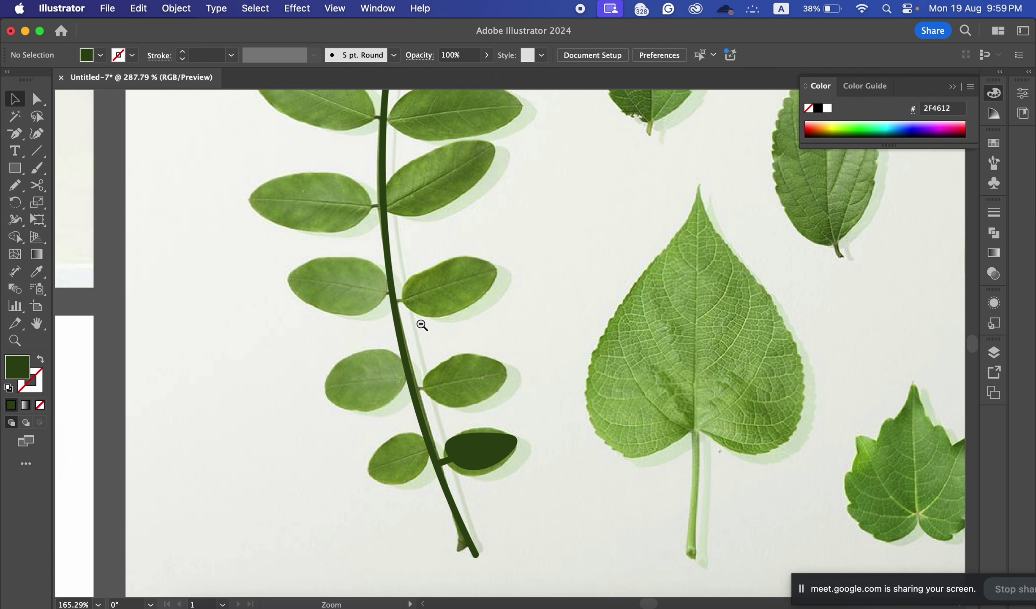
pyautogui.click(433, 374)
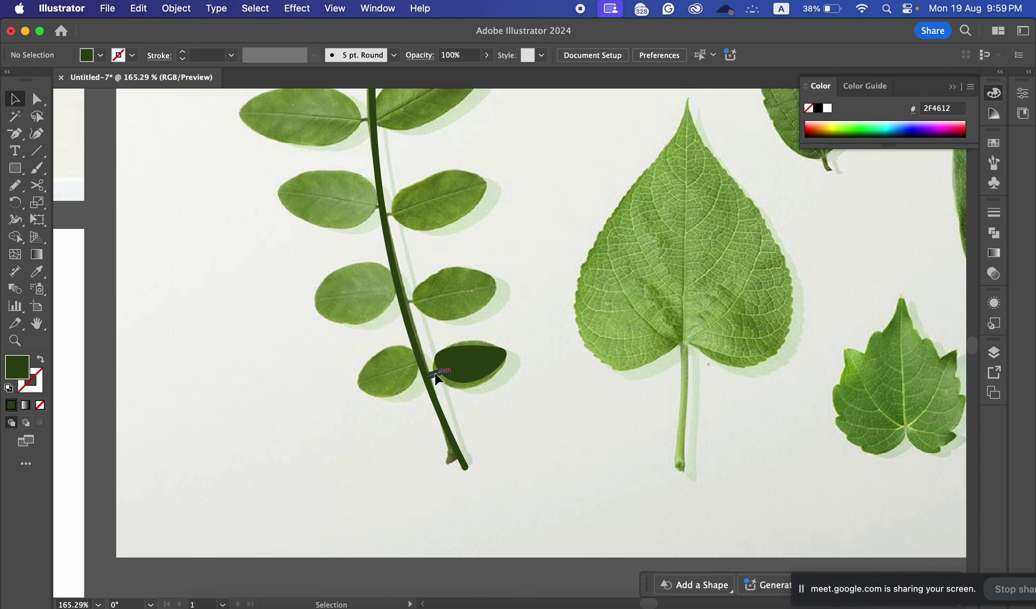
pyautogui.keyDown('shift'); pyautogui.click(470, 366); pyautogui.keyUp('shift')
pyautogui.press('super+g')
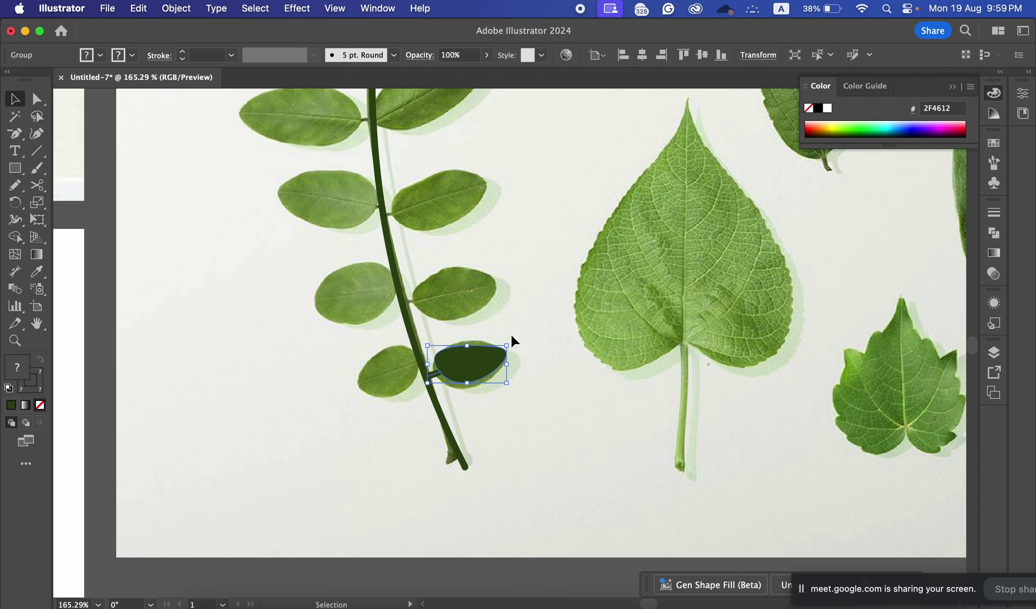
# Step: Place a mirrored copy of the leaflet group across the stem and rotate it to follow the lowest left photographed leaflet
pyautogui.moveTo(496, 362); pyautogui.dragTo(392, 365)
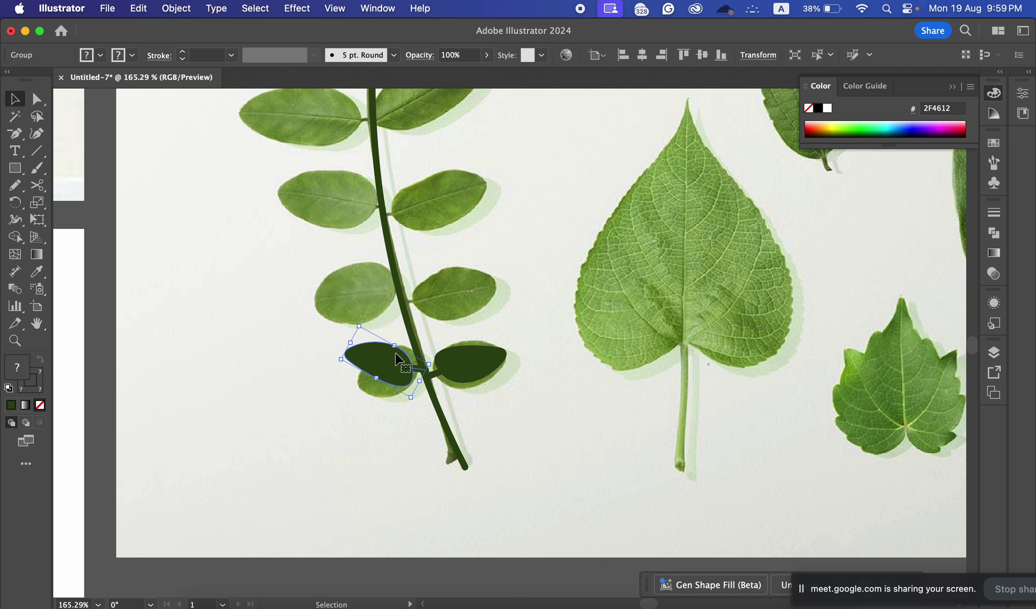
pyautogui.moveTo(360, 327); pyautogui.dragTo(353, 363)
pyautogui.moveTo(435, 368); pyautogui.dragTo(436, 362)
pyautogui.click(374, 395)
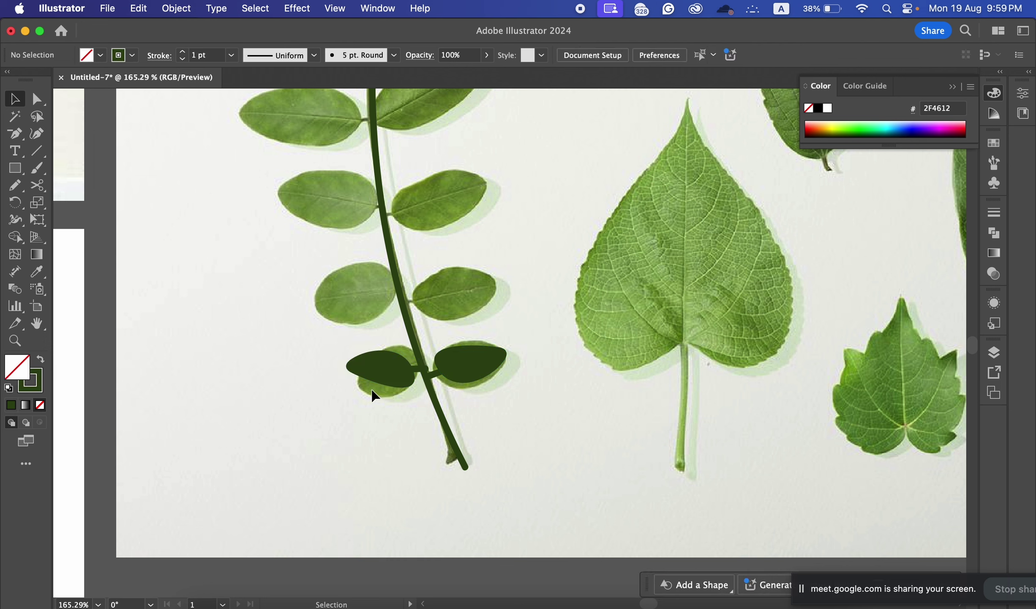
pyautogui.moveTo(395, 377)
pyautogui.mouseDown()
pyautogui.moveTo(382, 393)
pyautogui.moveTo(424, 379)
pyautogui.moveTo(425, 351)
pyautogui.moveTo(405, 376)
pyautogui.mouseUp()
pyautogui.moveTo(405, 378); pyautogui.dragTo(405, 378)
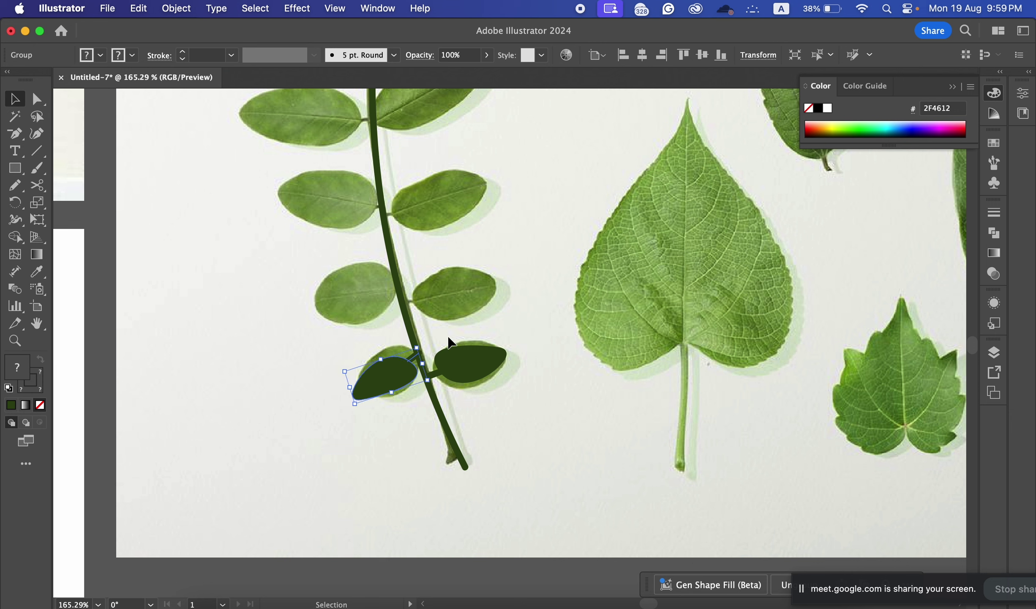
pyautogui.click(449, 340)
# Step: Copy the lowest right leaflet onto the next one up, enlarge it, and place a mirrored copy opposite it on the stem's left side
pyautogui.moveTo(474, 361); pyautogui.dragTo(500, 273)
pyautogui.click(523, 262)
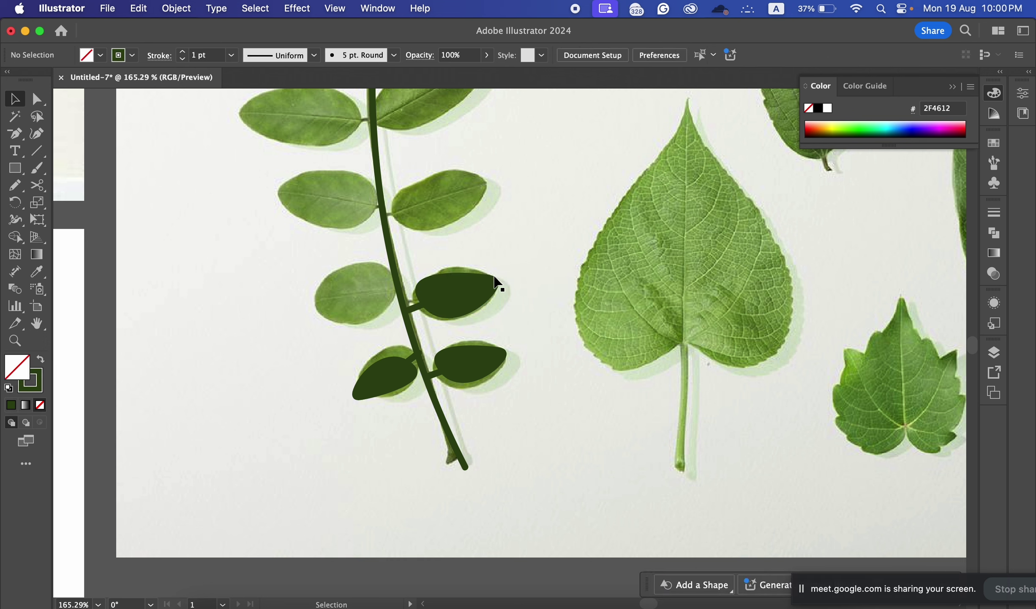
pyautogui.click(460, 298)
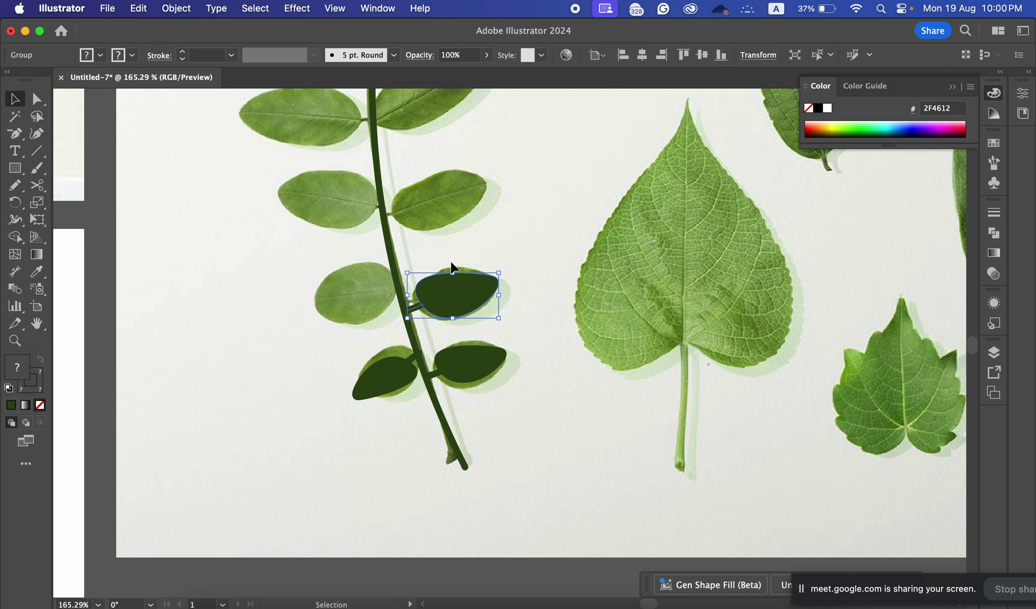
pyautogui.rightClick(466, 292)
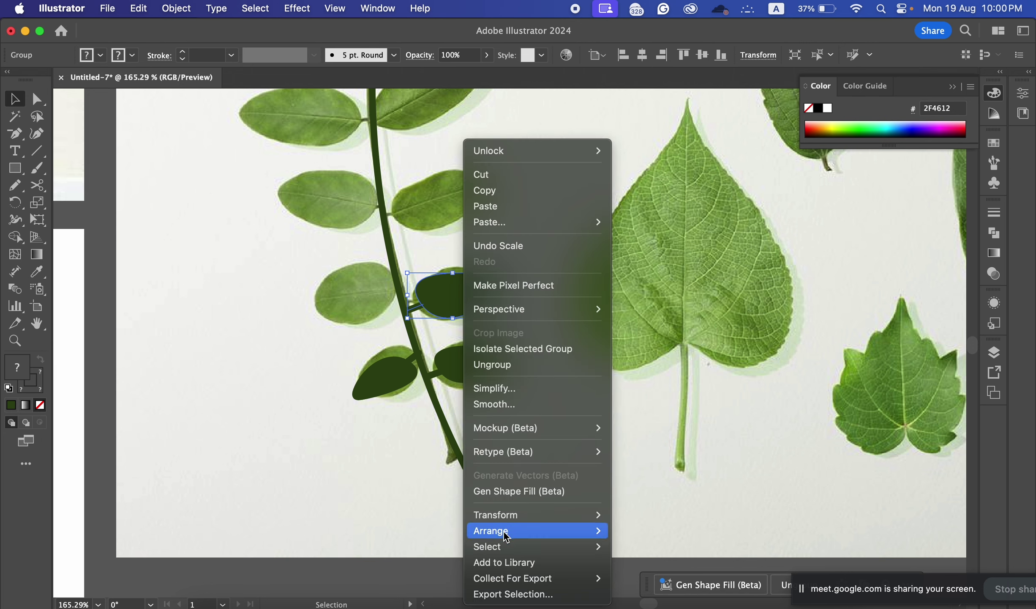
pyautogui.moveTo(517, 516)
pyautogui.click(627, 512)
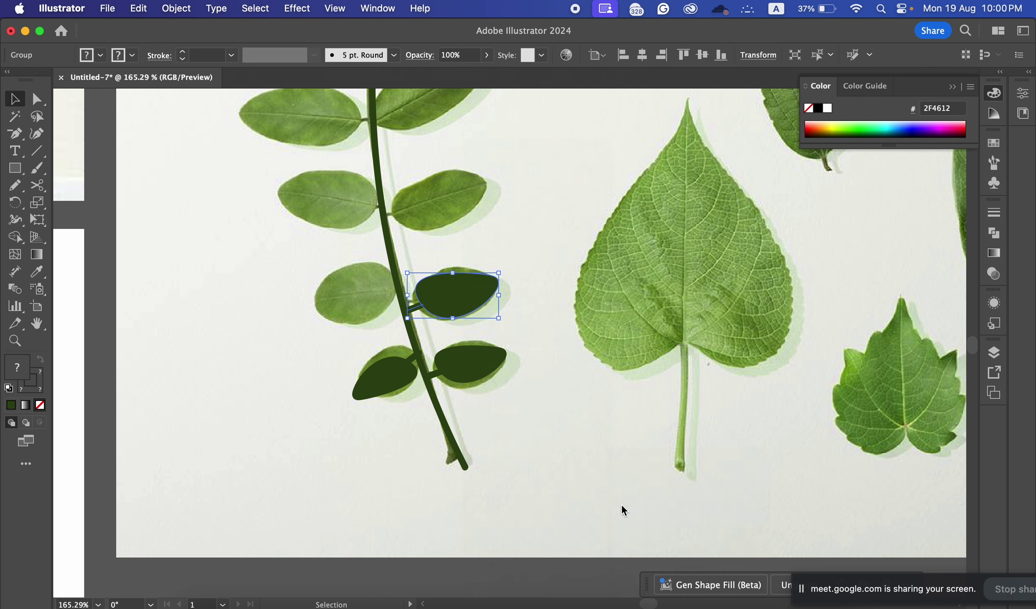
pyautogui.click(457, 415)
pyautogui.moveTo(458, 296); pyautogui.dragTo(393, 279)
pyautogui.click(428, 259)
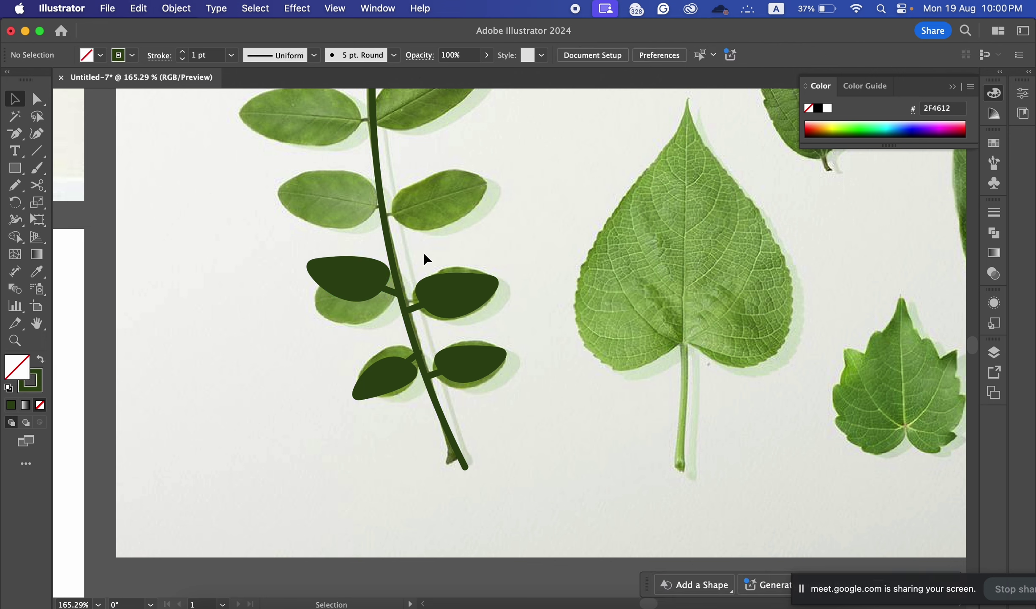
# Step: Paint a closed outline around the third right leaflet from the bottom and a short stalk joining it to the stem
pyautogui.scroll(3, 447, 166)
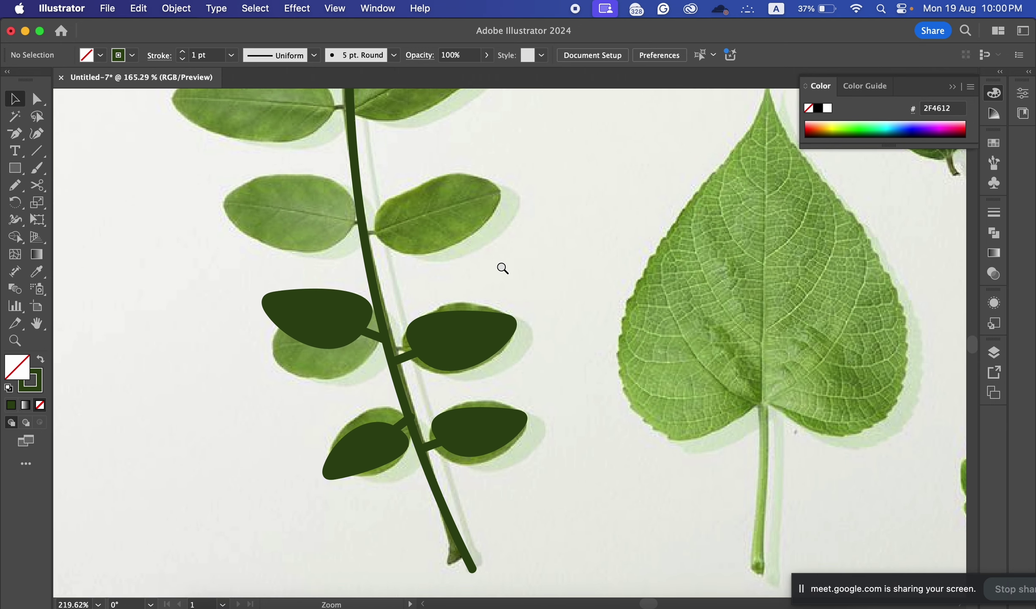
pyautogui.press('b')
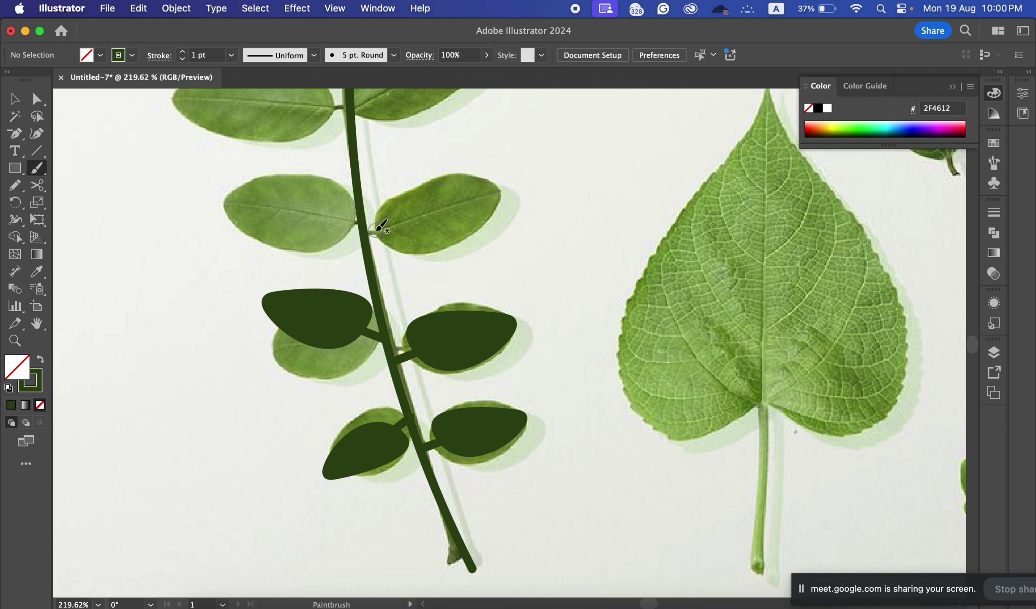
pyautogui.moveTo(383, 232)
pyautogui.mouseDown()
pyautogui.moveTo(374, 213)
pyautogui.moveTo(435, 175)
pyautogui.moveTo(511, 190)
pyautogui.moveTo(485, 231)
pyautogui.moveTo(427, 252)
pyautogui.moveTo(383, 233)
pyautogui.mouseUp()
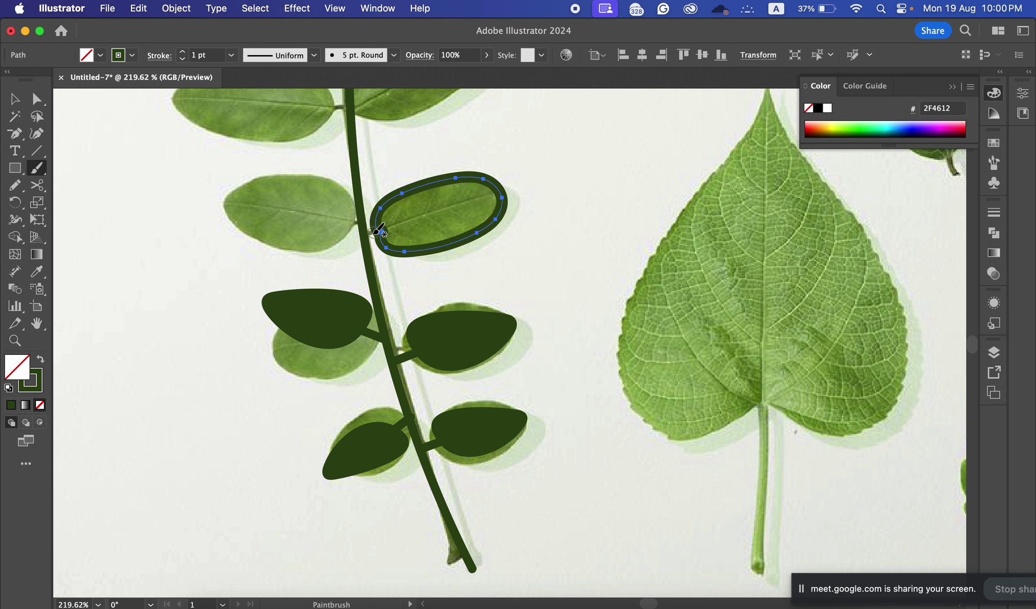
pyautogui.press('super+z')
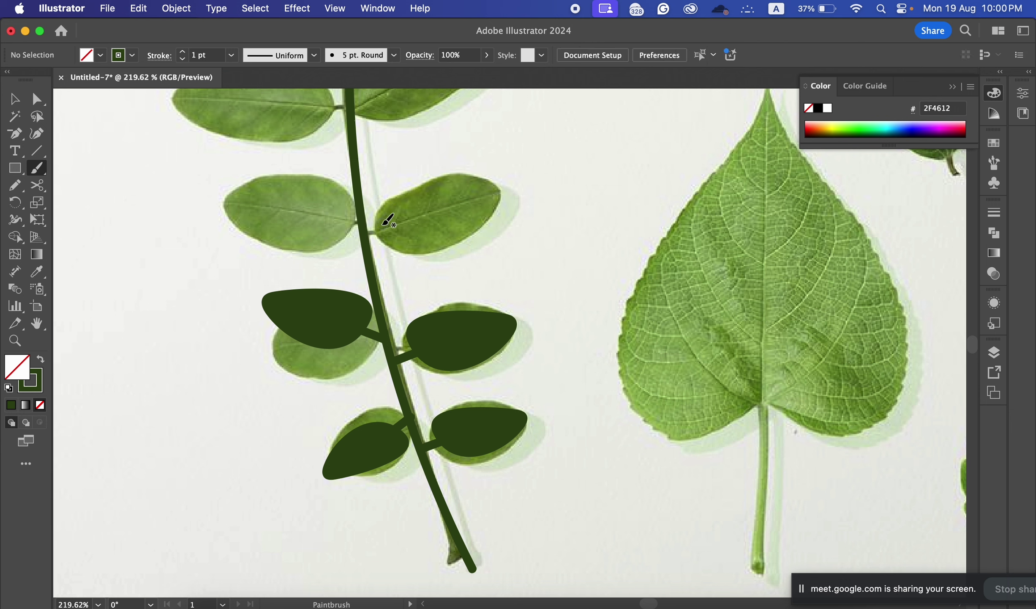
pyautogui.moveTo(379, 232)
pyautogui.mouseDown()
pyautogui.moveTo(386, 199)
pyautogui.moveTo(439, 179)
pyautogui.moveTo(482, 175)
pyautogui.mouseUp()
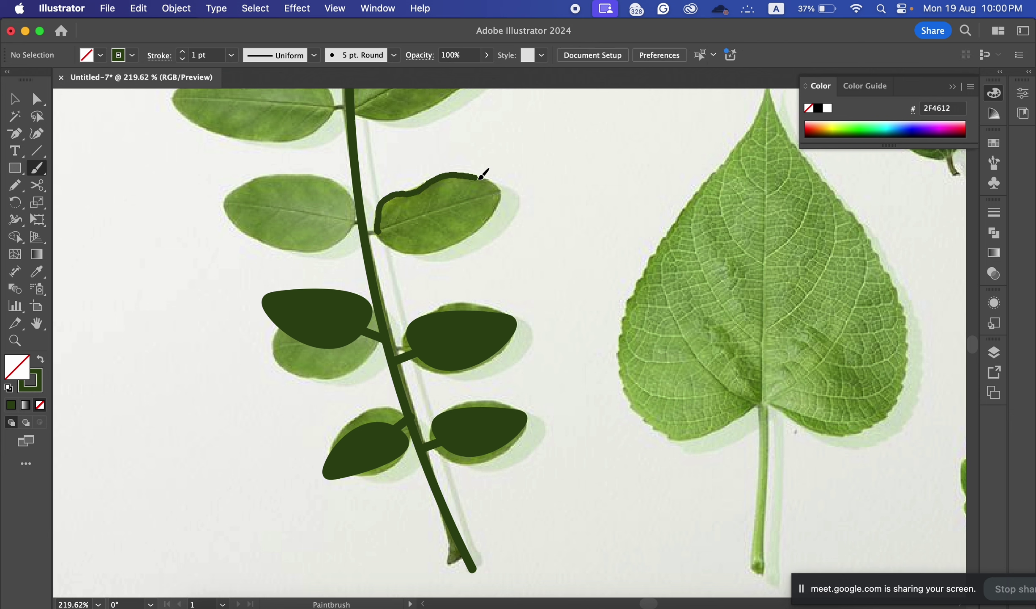
pyautogui.moveTo(452, 246)
pyautogui.mouseDown()
pyautogui.moveTo(408, 259)
pyautogui.moveTo(383, 229)
pyautogui.moveTo(365, 238)
pyautogui.mouseUp()
# Step: Swap the new outline's fill and stroke to make it solid dark green, and group it with its stalk
pyautogui.click(14, 99)
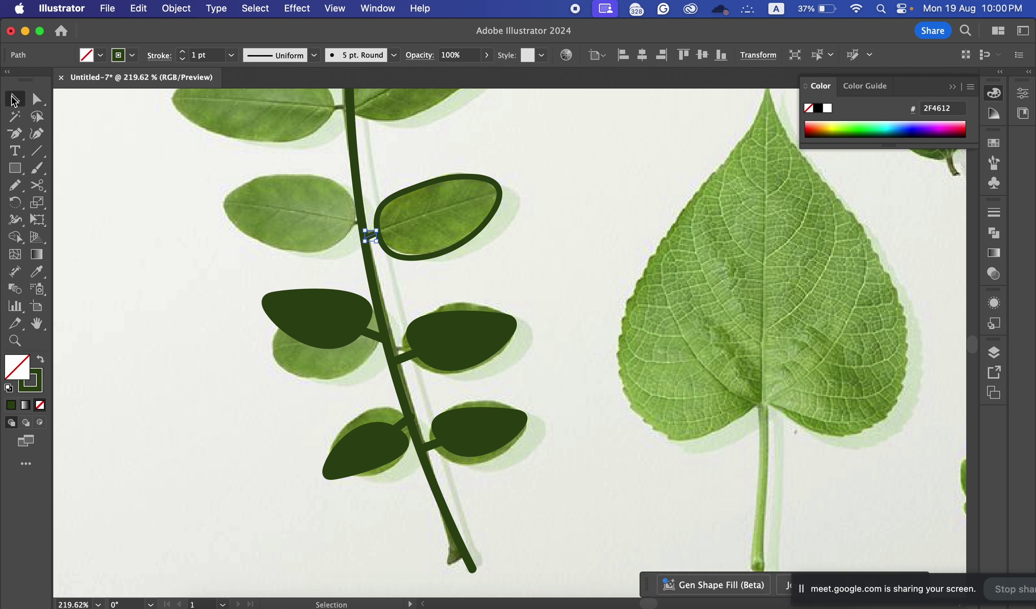
pyautogui.click(399, 191)
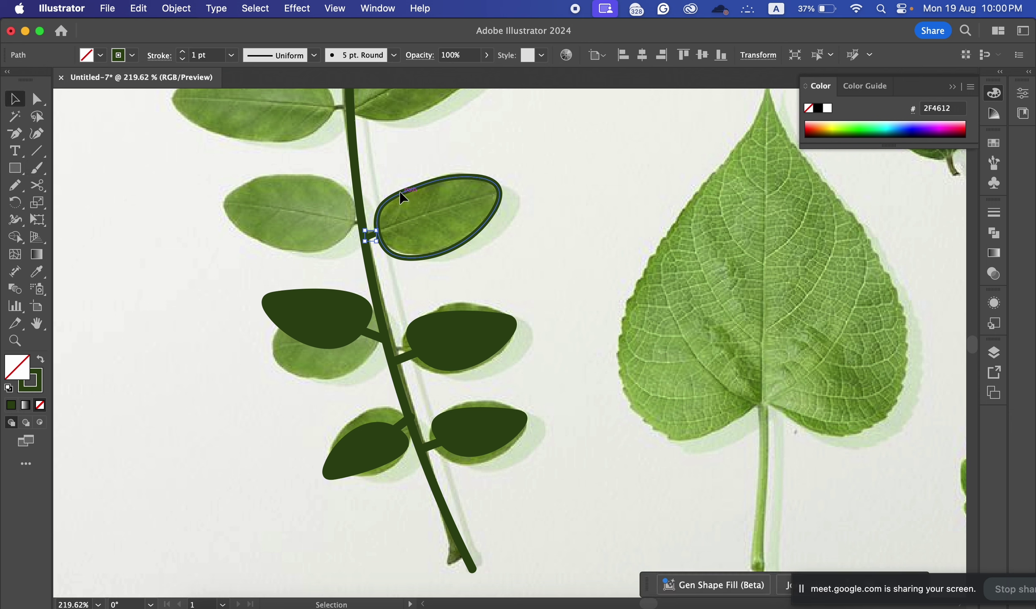
pyautogui.click(41, 360)
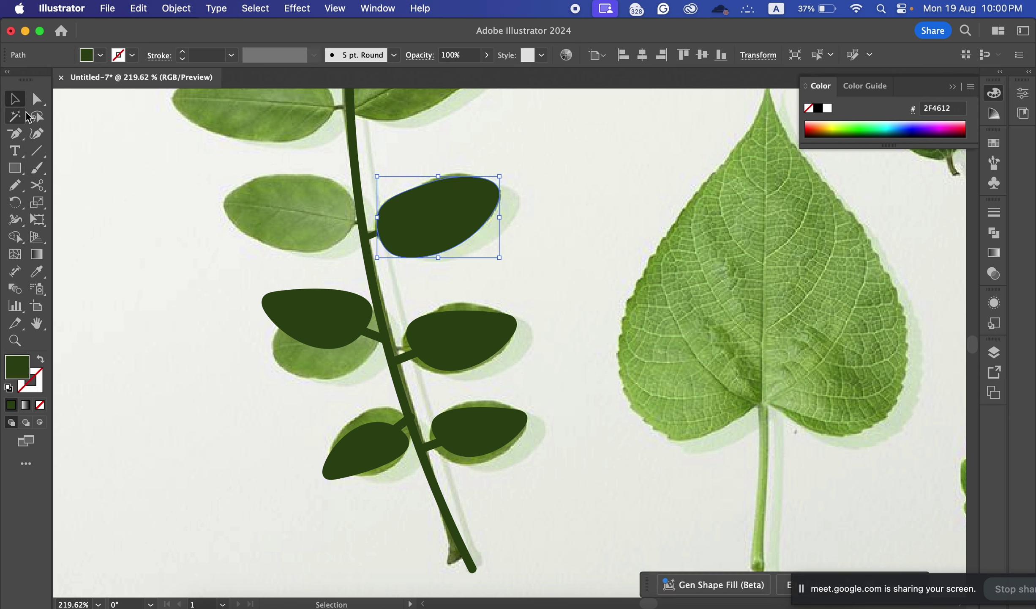
pyautogui.click(95, 162)
pyautogui.click(370, 237)
pyautogui.keyDown('shift'); pyautogui.click(415, 229); pyautogui.keyUp('shift')
pyautogui.press('super+g')
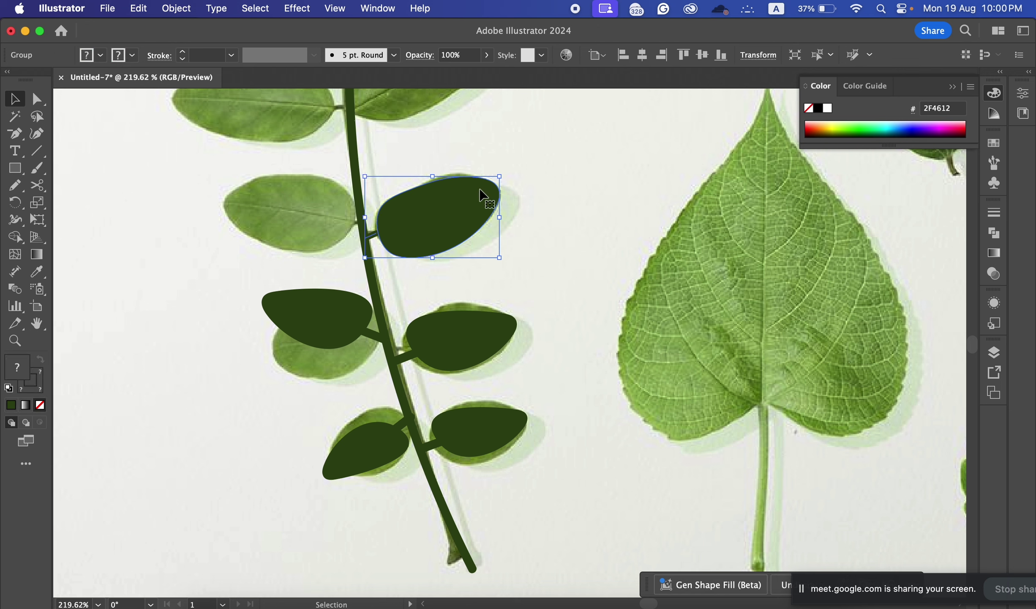
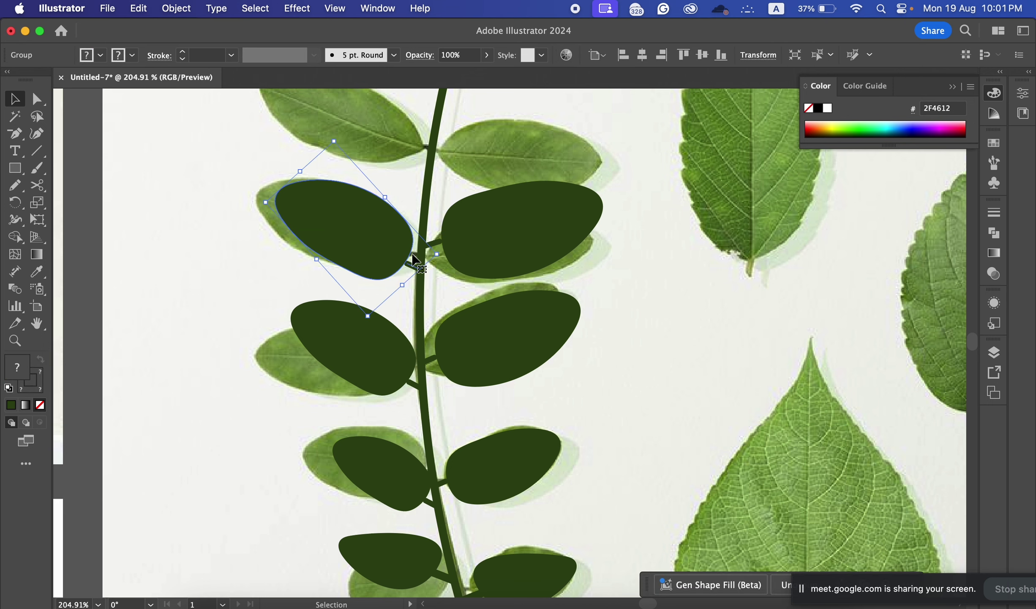
# Step: Isolate the uppermost dark left leaflet's group and nudge the leaflet shape slightly closer to the stem
pyautogui.click(605, 290)
pyautogui.moveTo(391, 278); pyautogui.dragTo(536, 363)
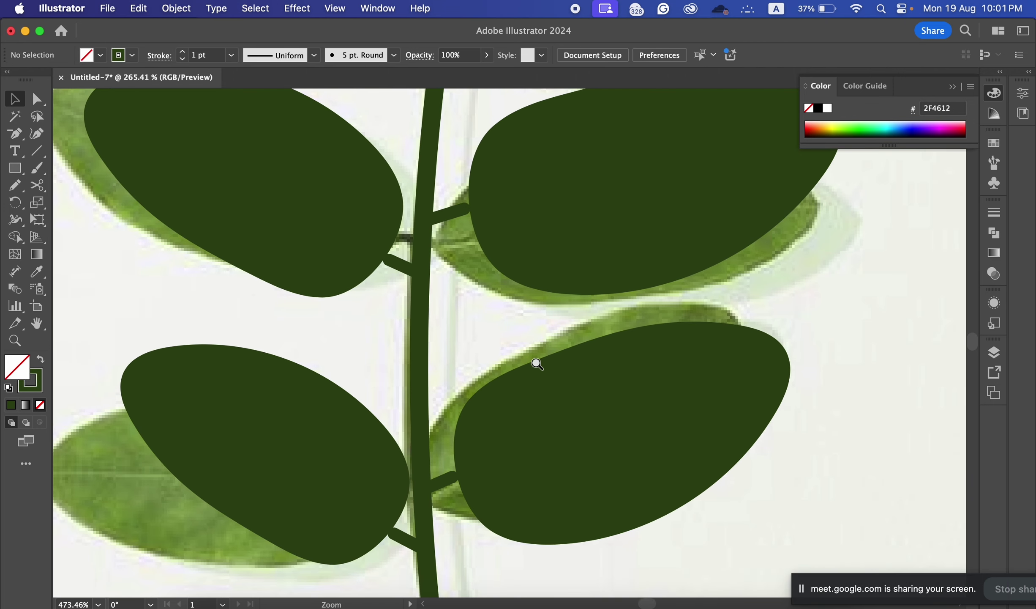
pyautogui.click(401, 269)
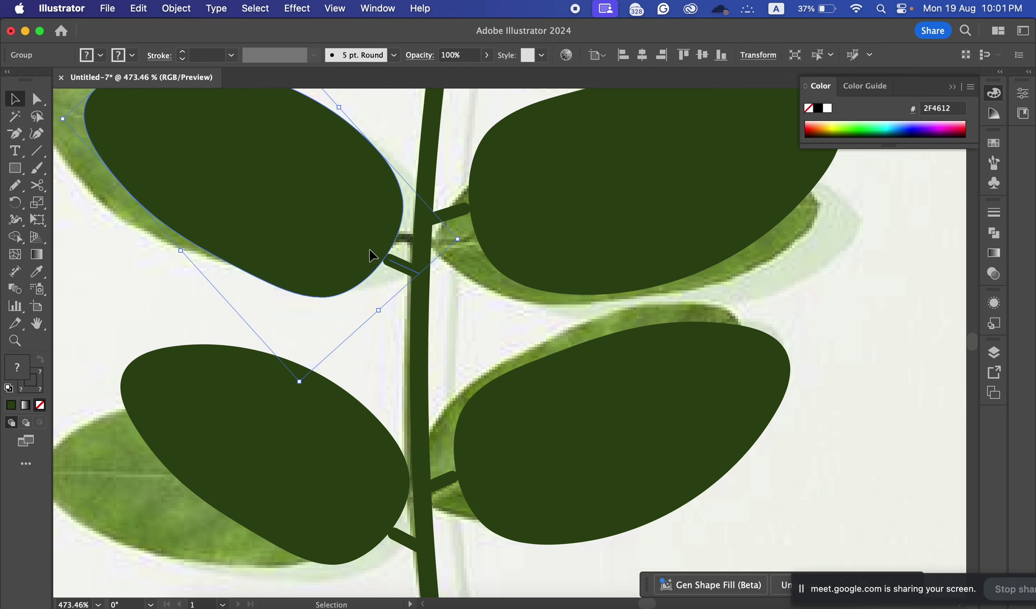
pyautogui.click(219, 297)
pyautogui.doubleClick(275, 255)
pyautogui.moveTo(281, 250); pyautogui.dragTo(285, 255)
pyautogui.doubleClick(361, 326)
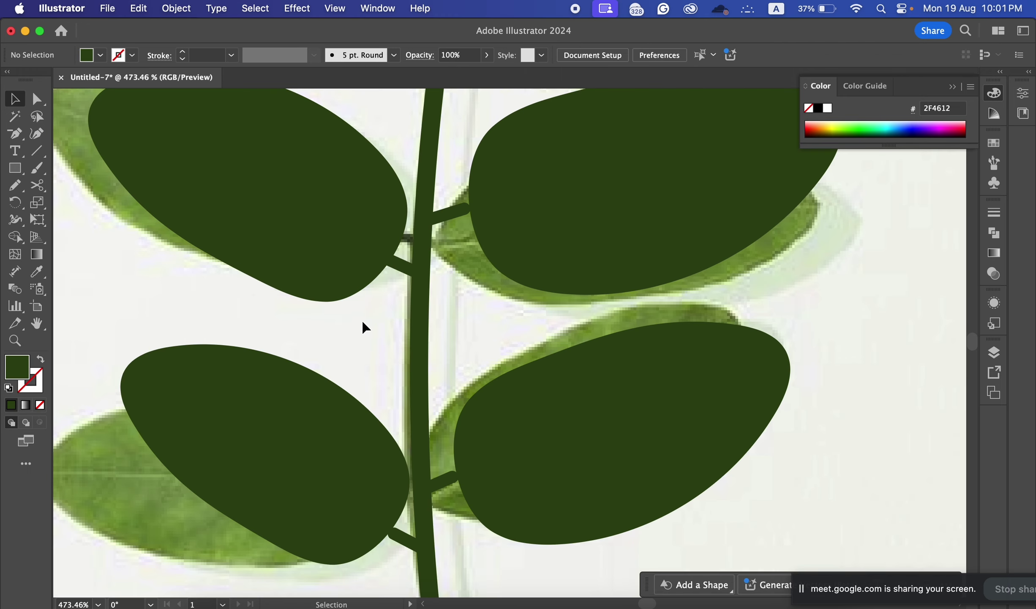
# Step: Isolate the uppermost dark right leaflet's group and nudge the leaflet shape slightly towards the stem
pyautogui.doubleClick(507, 230)
pyautogui.click(509, 231)
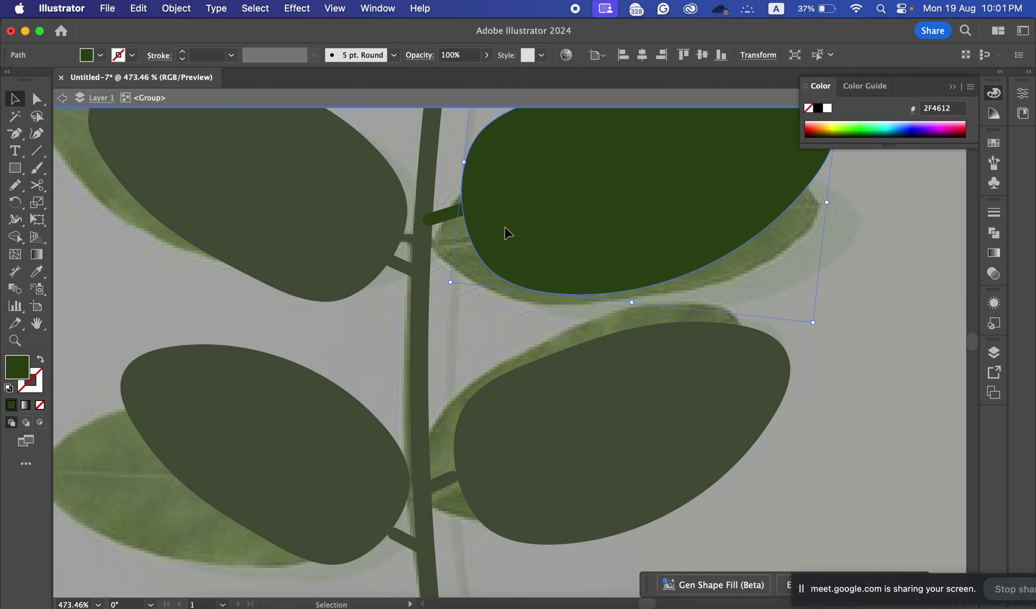
pyautogui.doubleClick(453, 276)
# Step: Select the uppermost pair of dark leaflets and duplicate it over the next photographed pair above
pyautogui.scroll(-10, 541, 252)
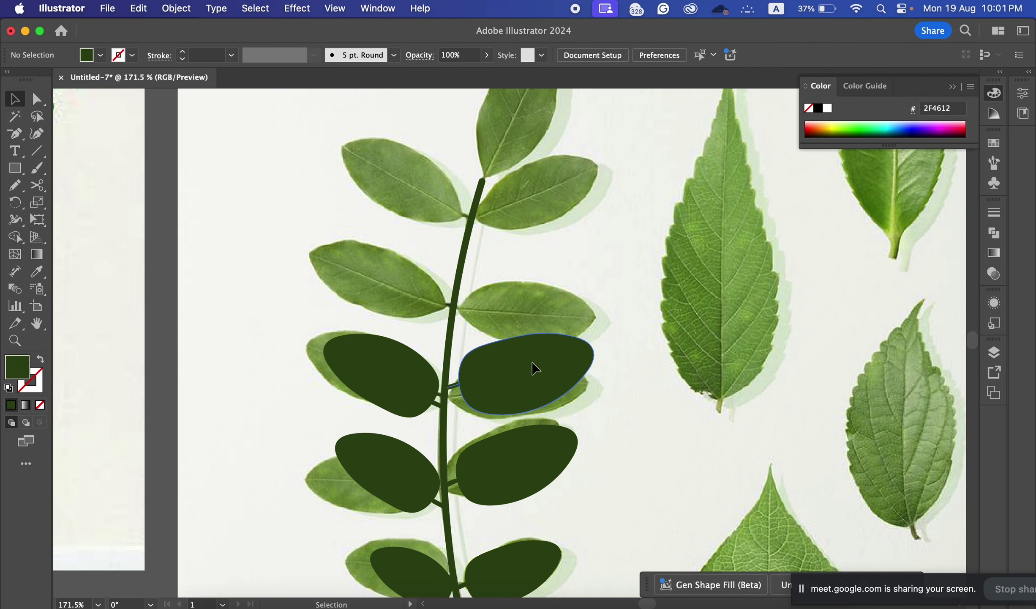
pyautogui.click(535, 368)
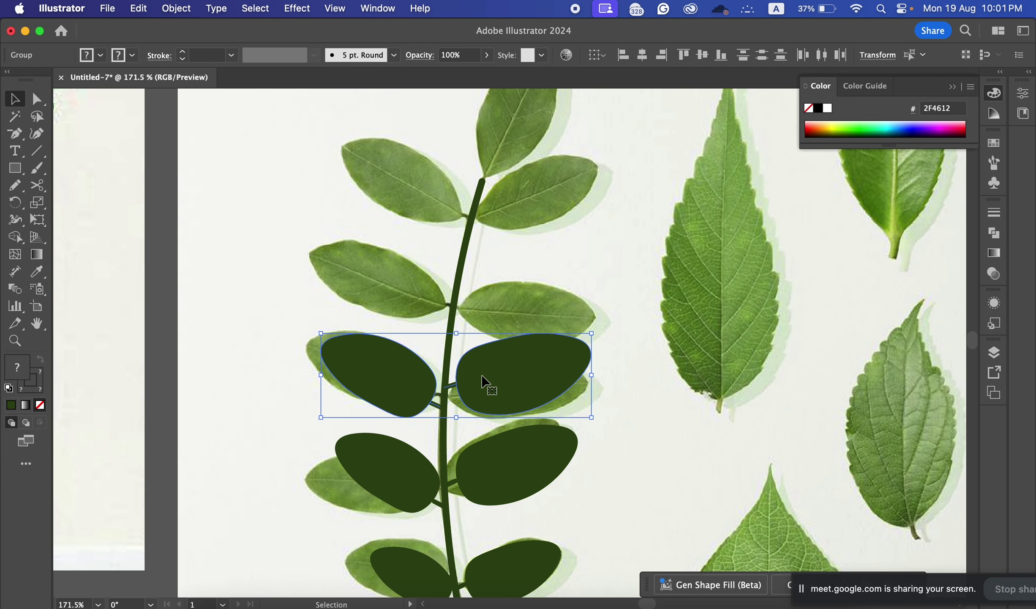
pyautogui.moveTo(500, 380); pyautogui.dragTo(515, 290)
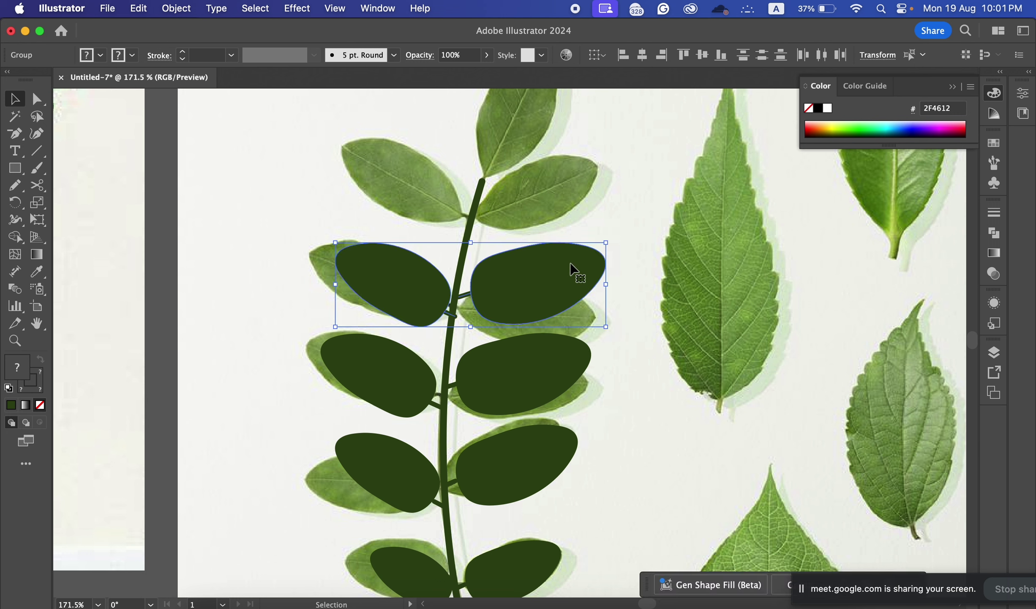
pyautogui.click(607, 284)
# Step: Reflect the duplicated leaflet pair about the vertical axis, move it so its stalks meet the stem, and deselect it
pyautogui.rightClick(535, 285)
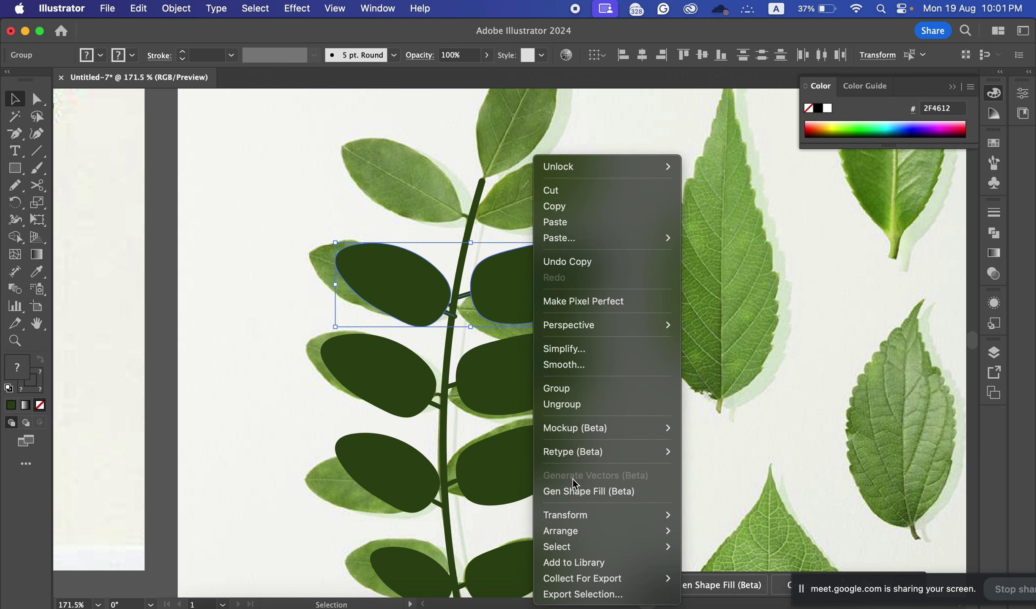
pyautogui.moveTo(594, 512)
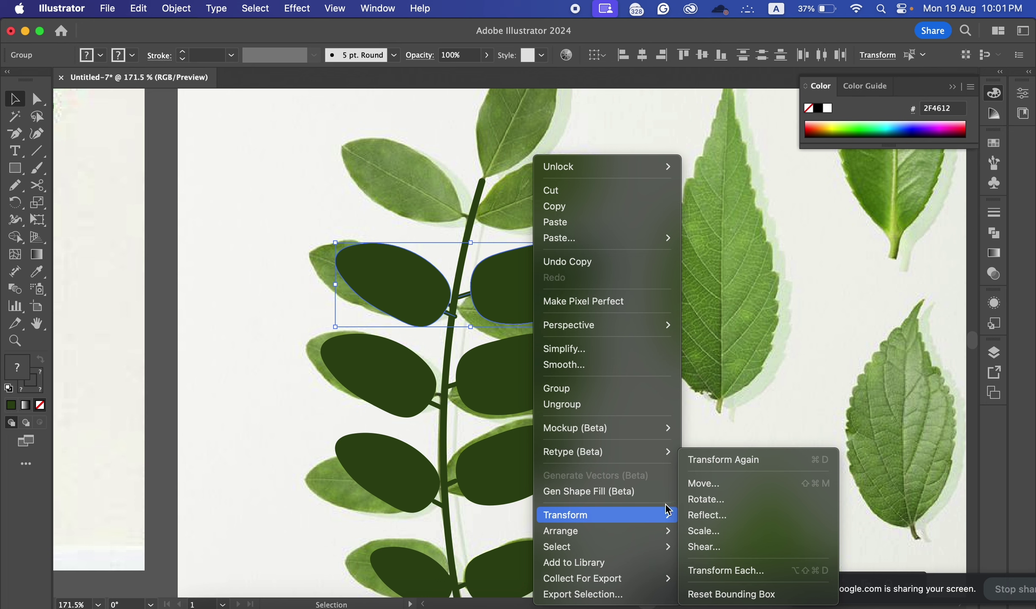
pyautogui.click(704, 515)
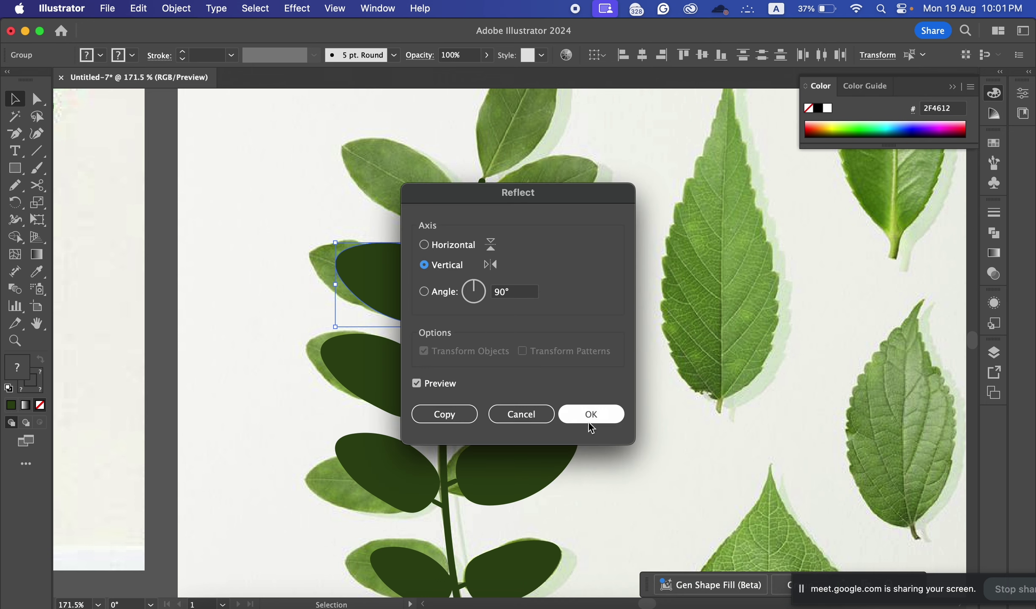
pyautogui.click(600, 419)
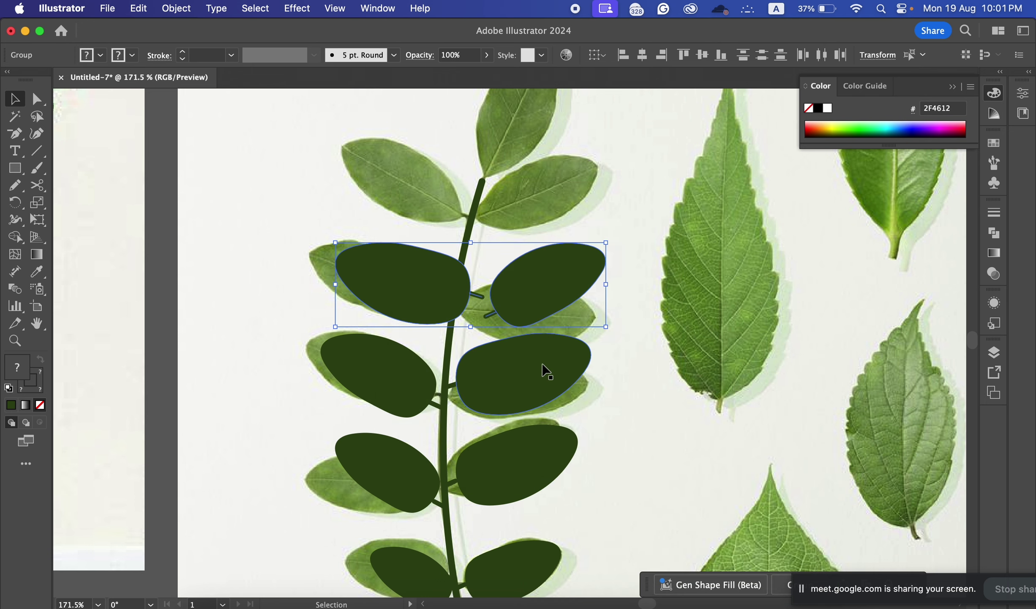
pyautogui.moveTo(523, 297)
pyautogui.mouseDown()
pyautogui.moveTo(498, 289)
pyautogui.moveTo(513, 296)
pyautogui.mouseUp()
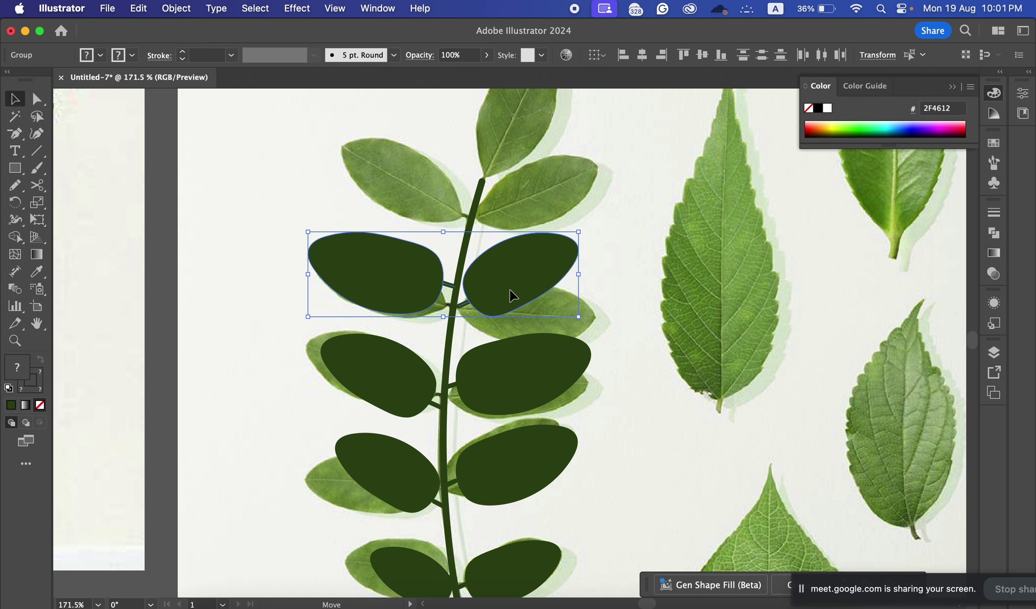
pyautogui.click(577, 300)
pyautogui.press('super+space')
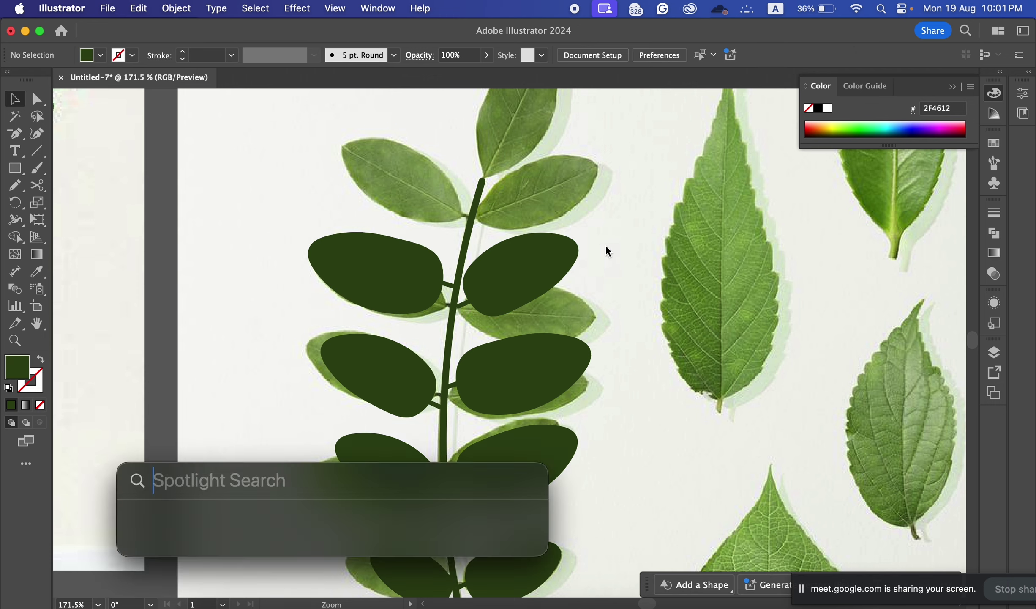
pyautogui.press('Escape')
pyautogui.scroll(-2, 606, 248)
pyautogui.scroll(3, 550, 295)
pyautogui.moveTo(535, 290); pyautogui.dragTo(539, 261)
pyautogui.press('super+z')
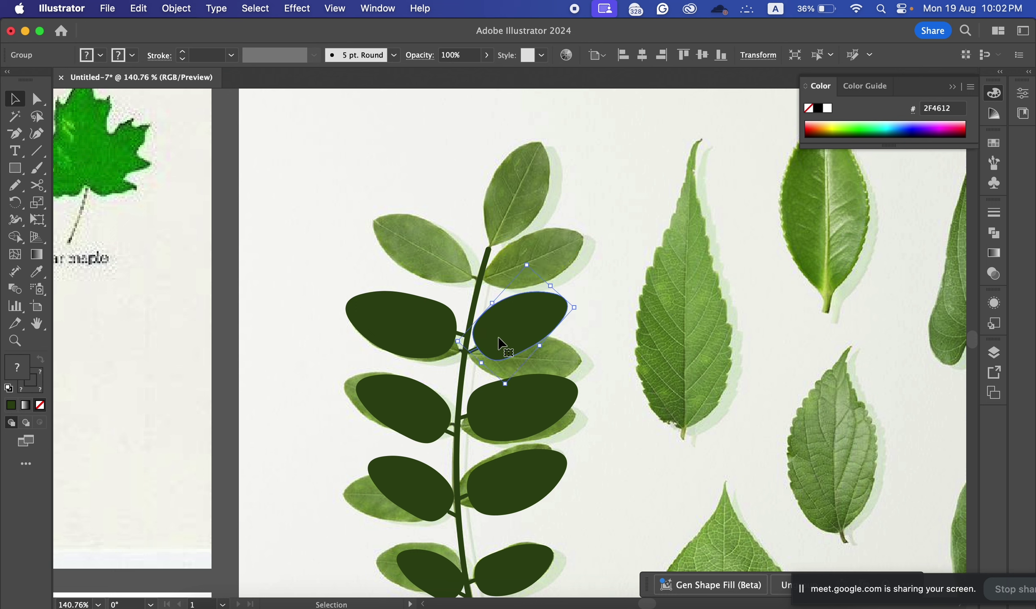
# Step: Duplicate the uppermost dark leaflet pair over the top photographed pair, rotate it slightly, move it so its stalks meet the stem, and deselect it
pyautogui.click(413, 340)
pyautogui.moveTo(513, 335); pyautogui.dragTo(532, 264)
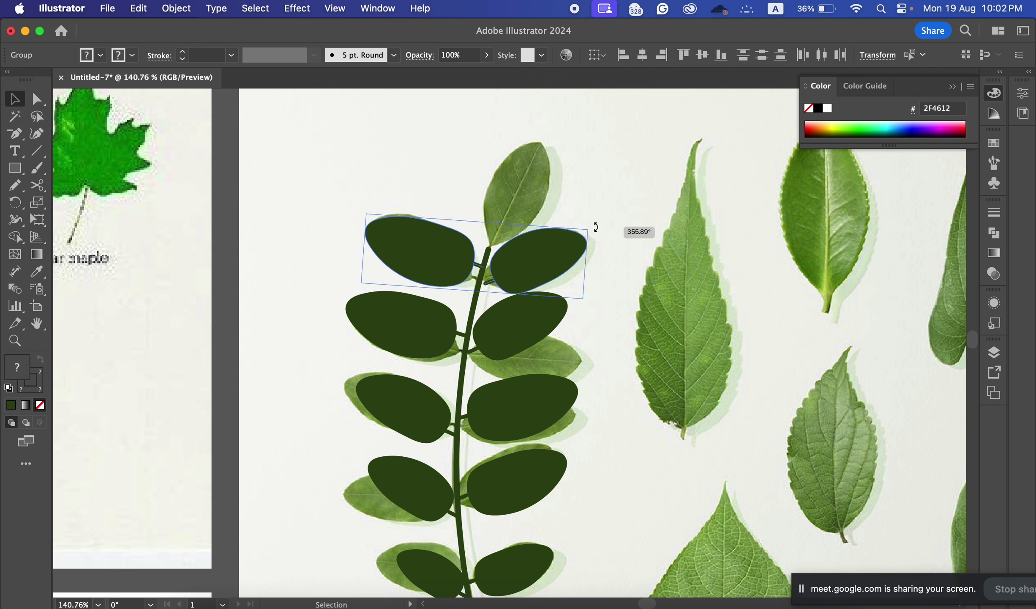
pyautogui.moveTo(573, 262); pyautogui.dragTo(567, 247)
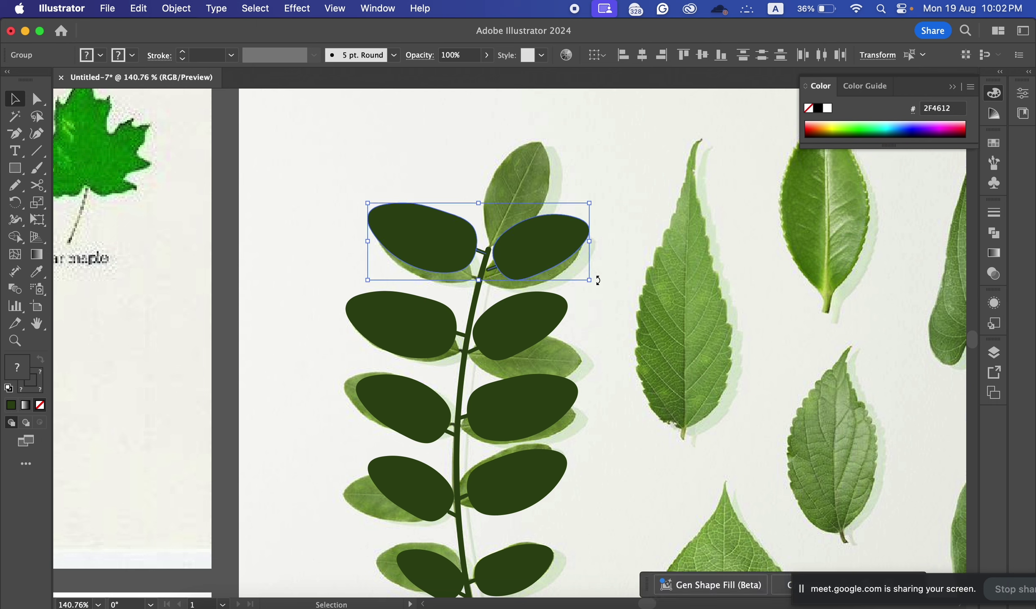
pyautogui.click(431, 199)
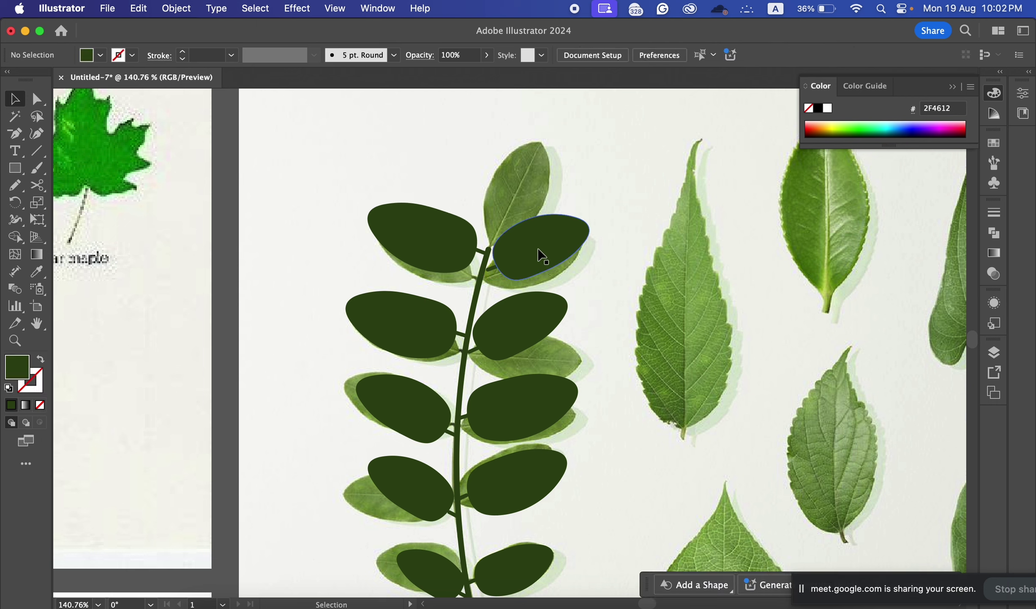
# Step: Show the grid and shift the right leaflet of the third pair from the bottom slightly away from the stem
pyautogui.rightClick(518, 528)
pyautogui.click(537, 442)
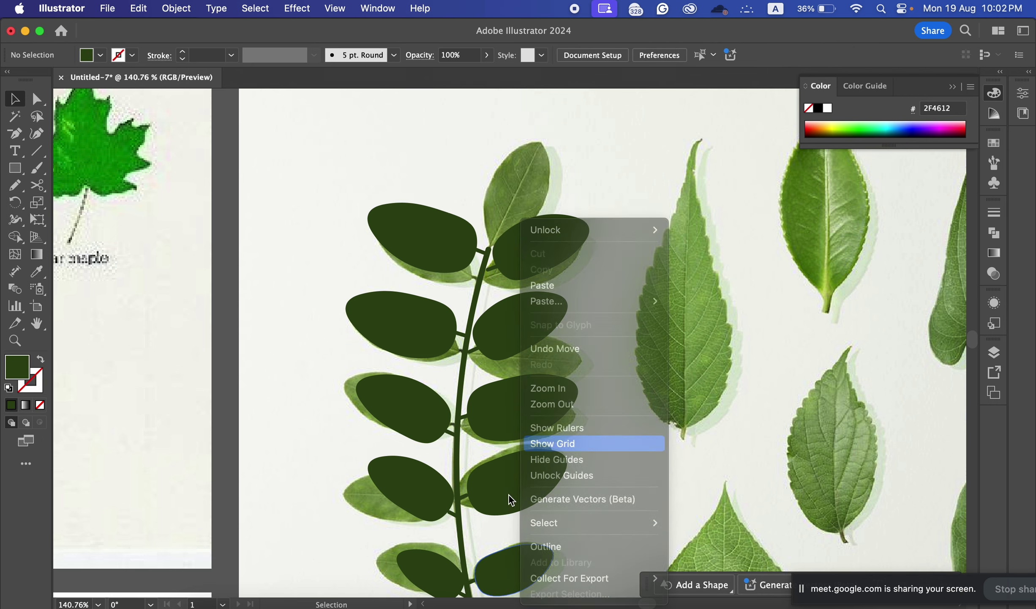
pyautogui.click(513, 573)
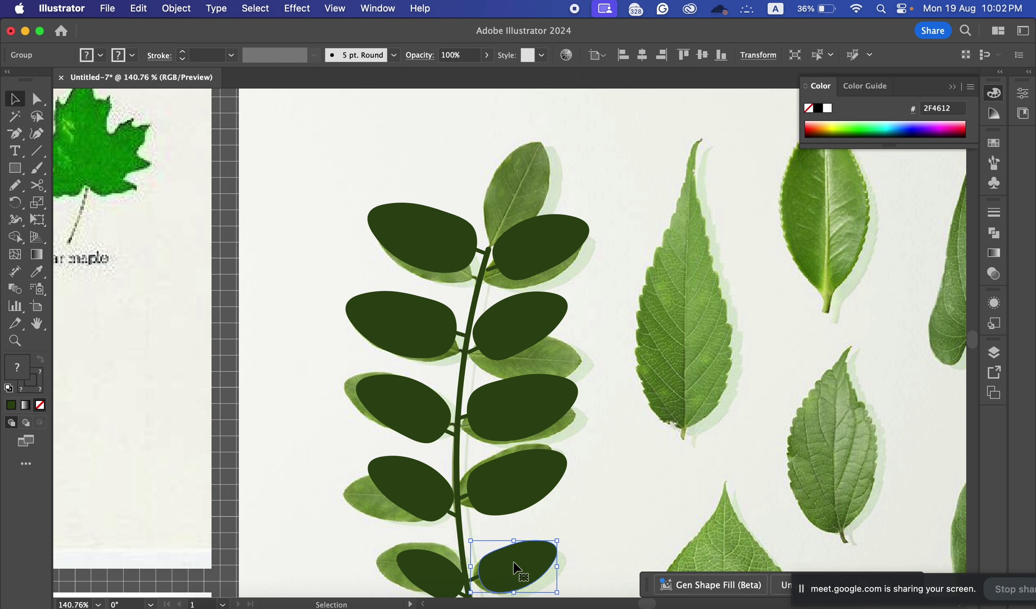
pyautogui.doubleClick(519, 563)
pyautogui.press('Escape')
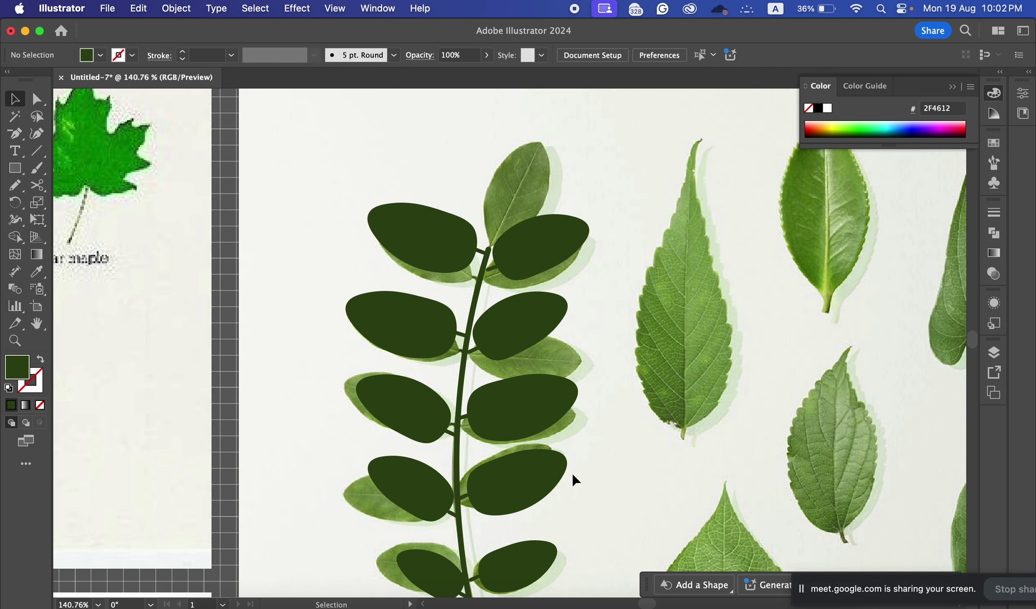
# Step: Duplicate that right leaflet over the photographed tip leaf, then rotate, enlarge and position it to point up from the stem
pyautogui.click(534, 557)
pyautogui.moveTo(528, 564); pyautogui.dragTo(512, 196)
pyautogui.moveTo(539, 158)
pyautogui.mouseDown()
pyautogui.moveTo(528, 157)
pyautogui.moveTo(518, 195)
pyautogui.moveTo(555, 148)
pyautogui.mouseUp()
pyautogui.moveTo(536, 212); pyautogui.dragTo(527, 206)
pyautogui.moveTo(565, 143); pyautogui.dragTo(535, 140)
pyautogui.moveTo(524, 186)
pyautogui.mouseDown()
pyautogui.moveTo(514, 185)
pyautogui.moveTo(654, 290)
pyautogui.moveTo(558, 143)
pyautogui.moveTo(574, 138)
pyautogui.moveTo(526, 192)
pyautogui.mouseUp()
# Step: Align the tip leaflet's stalk with the upper end of the stem and deselect it
pyautogui.press('super+space')
pyautogui.click(616, 233)
pyautogui.scroll(5, 536, 303)
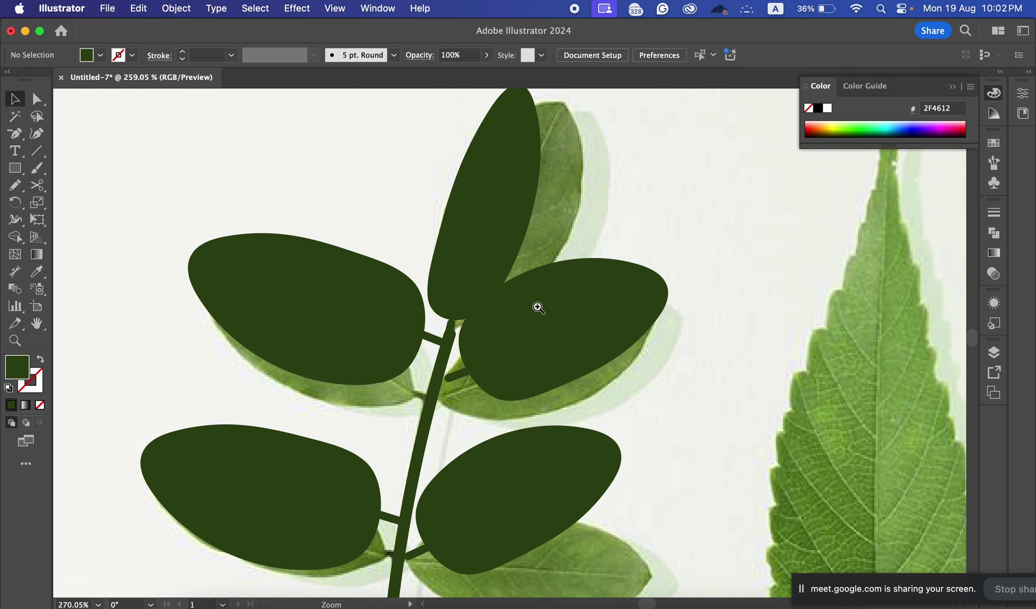
pyautogui.moveTo(446, 330); pyautogui.dragTo(448, 333)
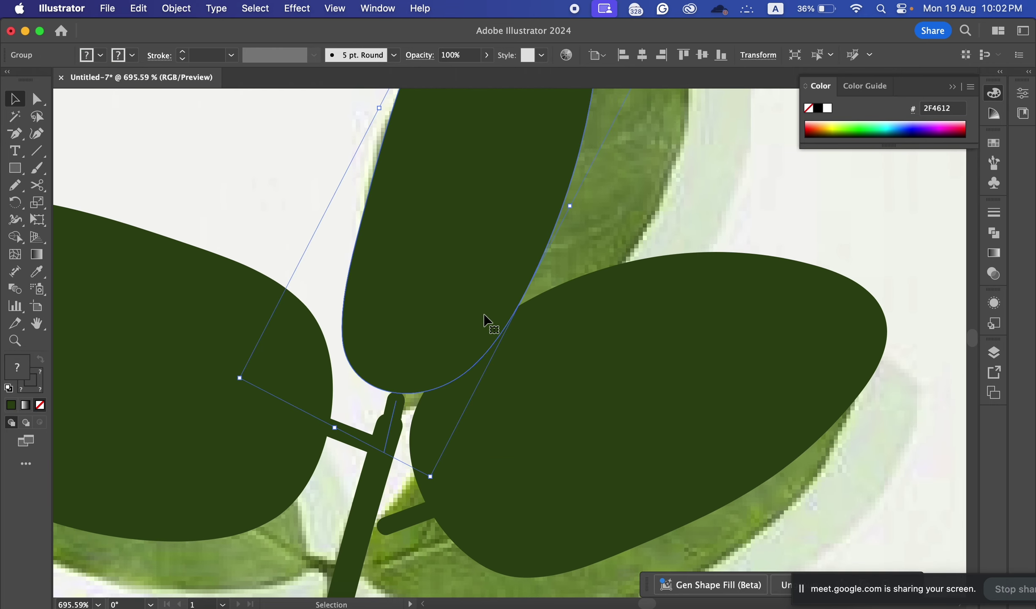
pyautogui.scroll(-4, 660, 288)
pyautogui.moveTo(667, 316); pyautogui.dragTo(661, 318)
pyautogui.click(778, 357)
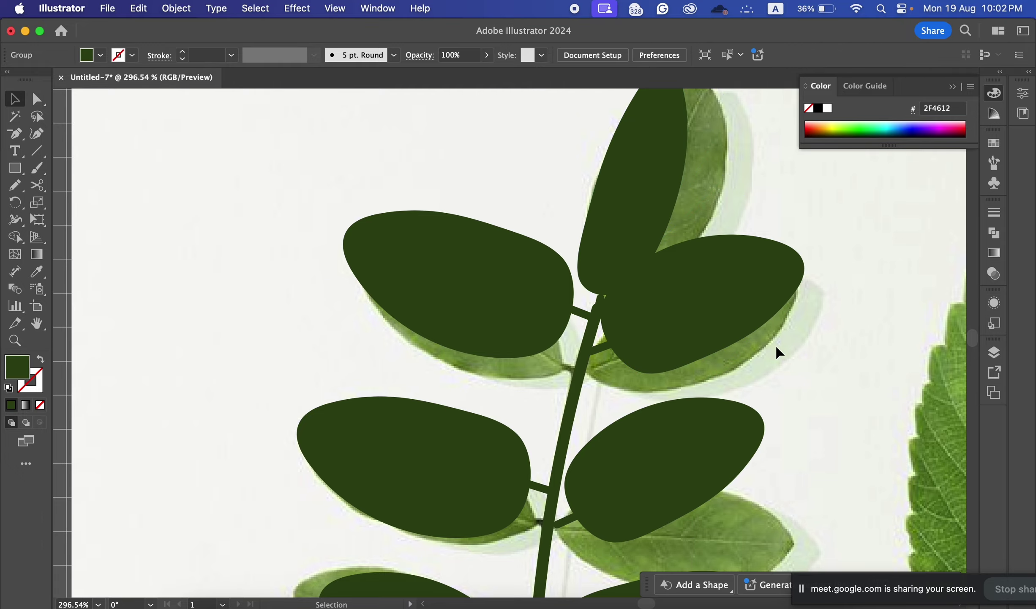
# Step: Move the finished dark compound leaf off the photo onto the white artboard, above the green outlined leaf, and deselect it
pyautogui.scroll(-5, 777, 351)
pyautogui.scroll(-3, 729, 296)
pyautogui.scroll(-6, 664, 255)
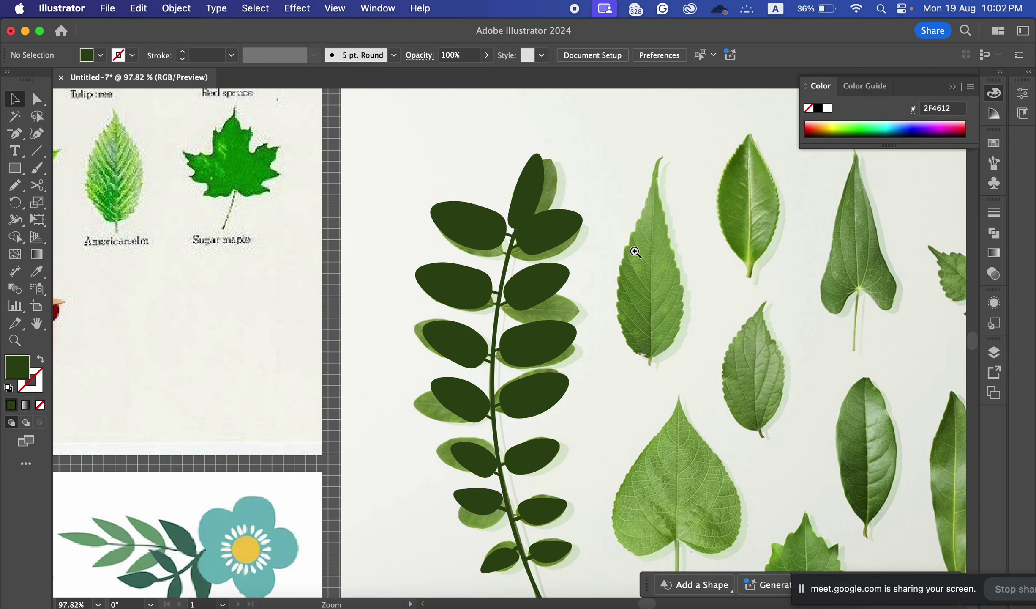
pyautogui.hscroll(2, 606, 233)
pyautogui.click(454, 275)
pyautogui.moveTo(446, 262); pyautogui.dragTo(770, 204)
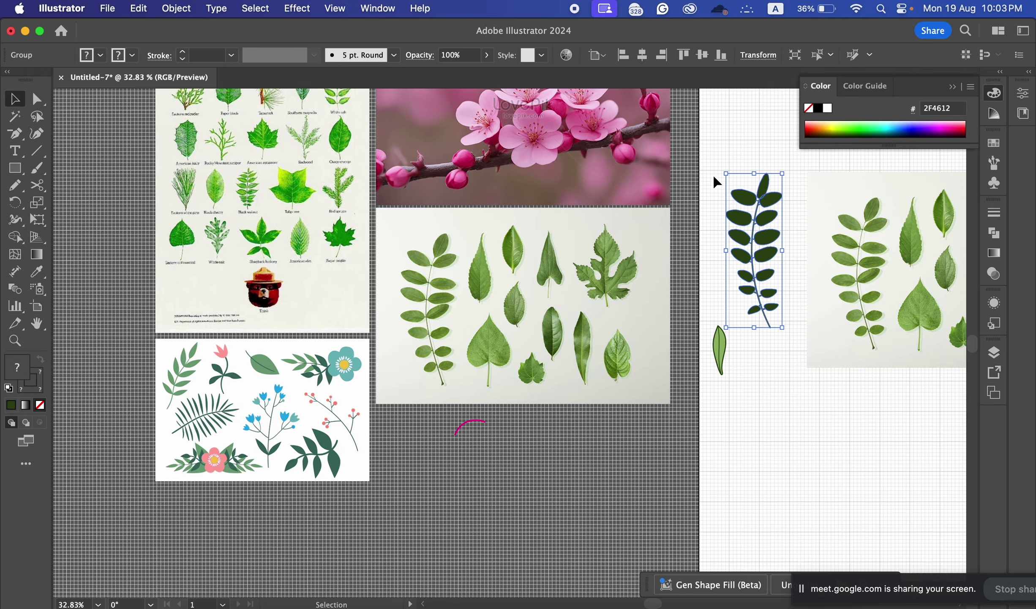
pyautogui.click(717, 182)
pyautogui.scroll(-3, 296, 334)
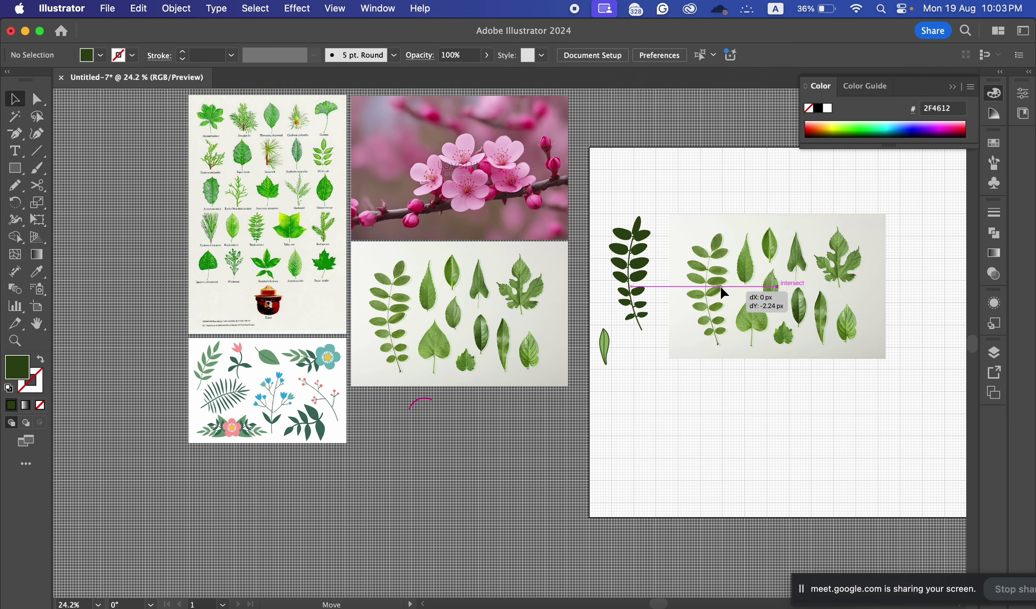
# Step: Swap fill and stroke, then paint the Rocky Mountain juniper's central stem and lowest right twig with the dark green 5 pt. Round brush
pyautogui.scroll(5, 253, 165)
pyautogui.scroll(3, 314, 232)
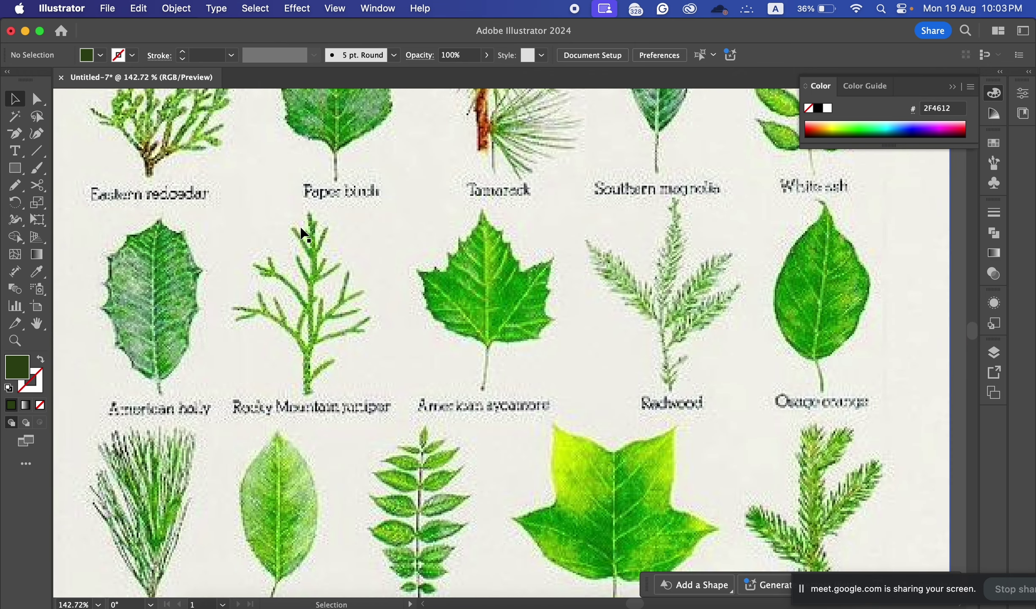
pyautogui.click(39, 172)
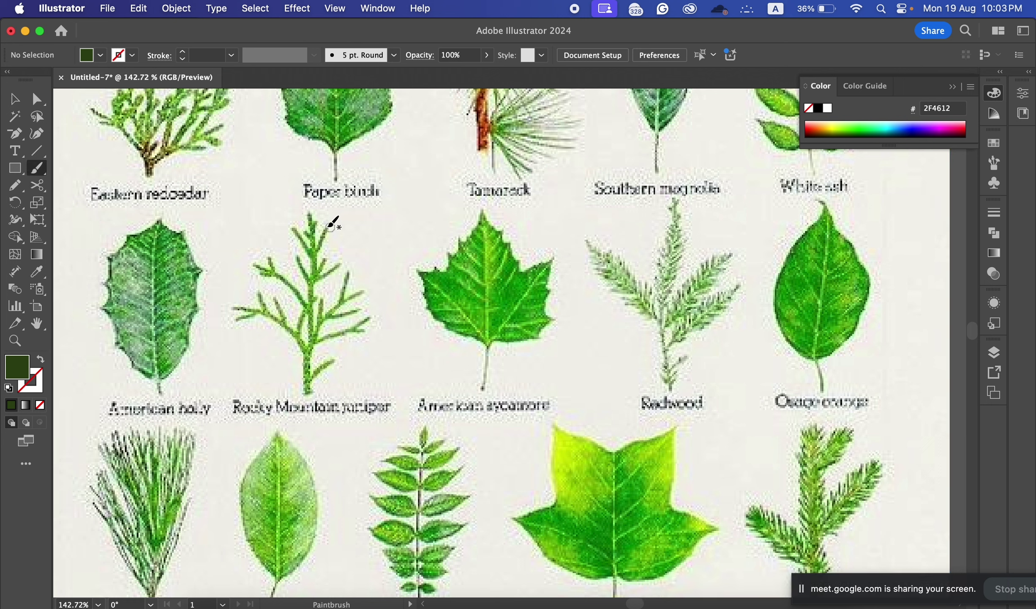
pyautogui.hotkey('shift', 'x')
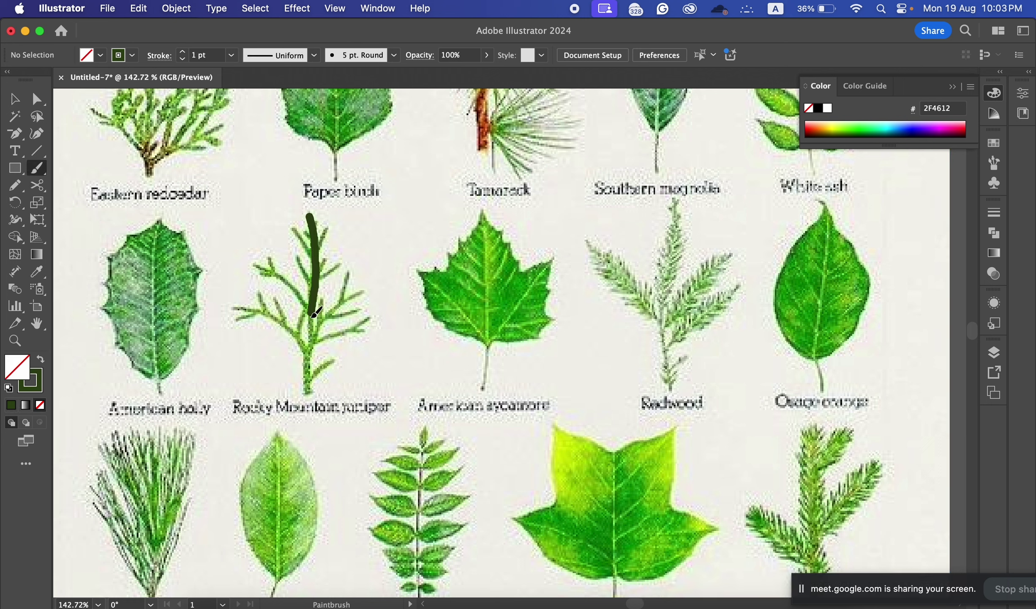
pyautogui.moveTo(308, 385); pyautogui.dragTo(332, 361)
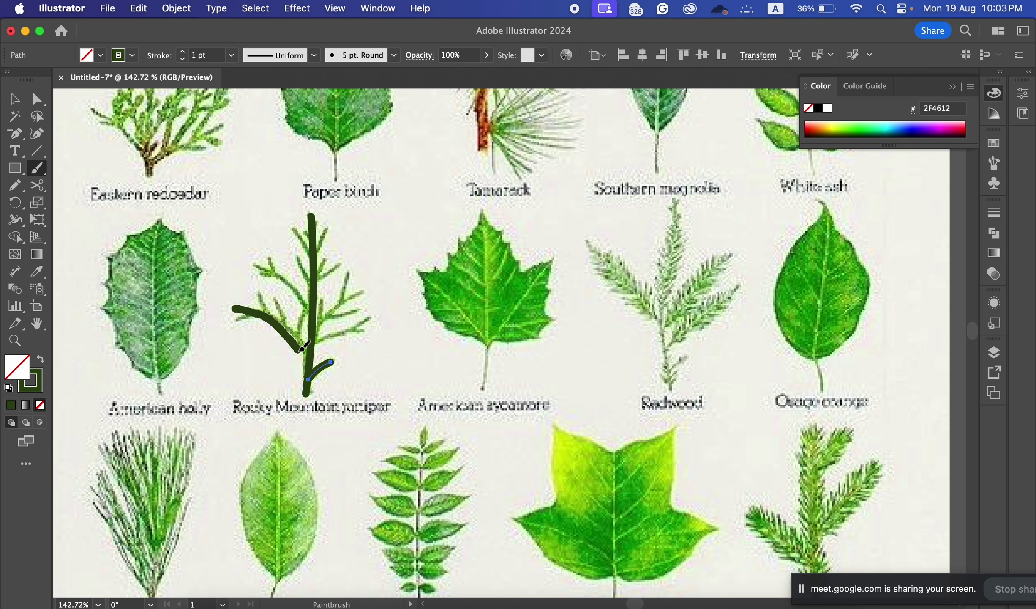
# Step: Paint the juniper's lower left branch with its short twigs and nudge the middle twig slightly outward
pyautogui.keyDown('super'); pyautogui.click(311, 359); pyautogui.keyUp('super')
pyautogui.moveTo(297, 343); pyautogui.dragTo(297, 320)
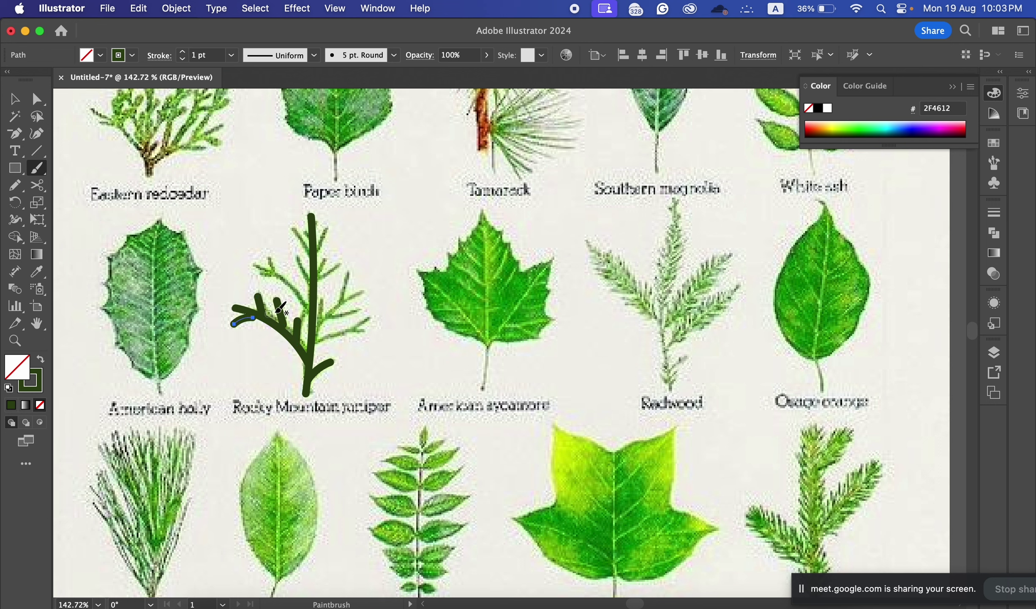
pyautogui.press('v')
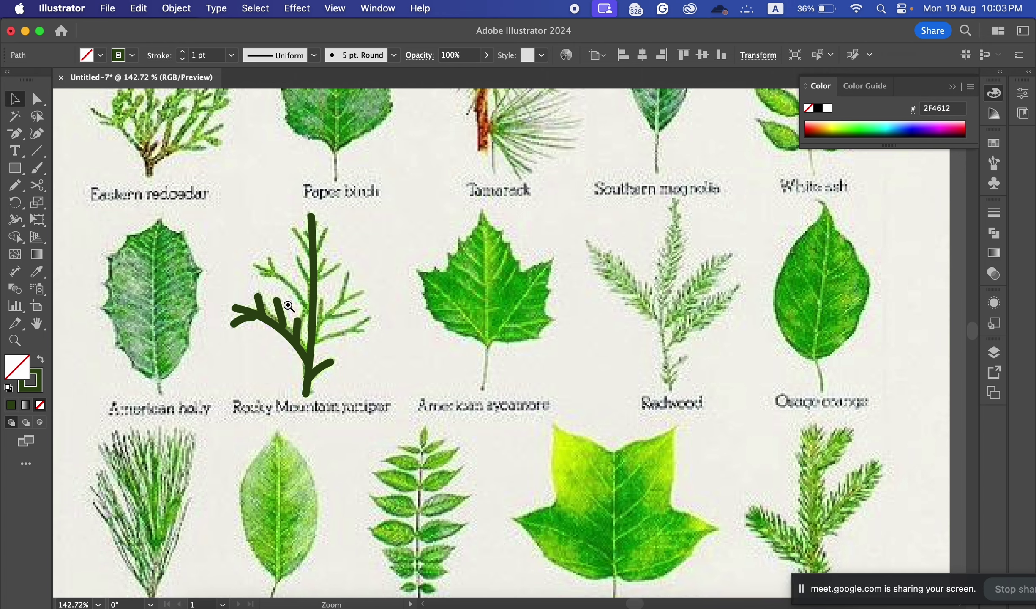
pyautogui.scroll(3, 289, 301)
pyautogui.moveTo(277, 322)
pyautogui.mouseDown()
pyautogui.moveTo(237, 376)
pyautogui.moveTo(292, 322)
pyautogui.moveTo(270, 327)
pyautogui.mouseUp()
pyautogui.click(308, 359)
pyautogui.click(219, 337)
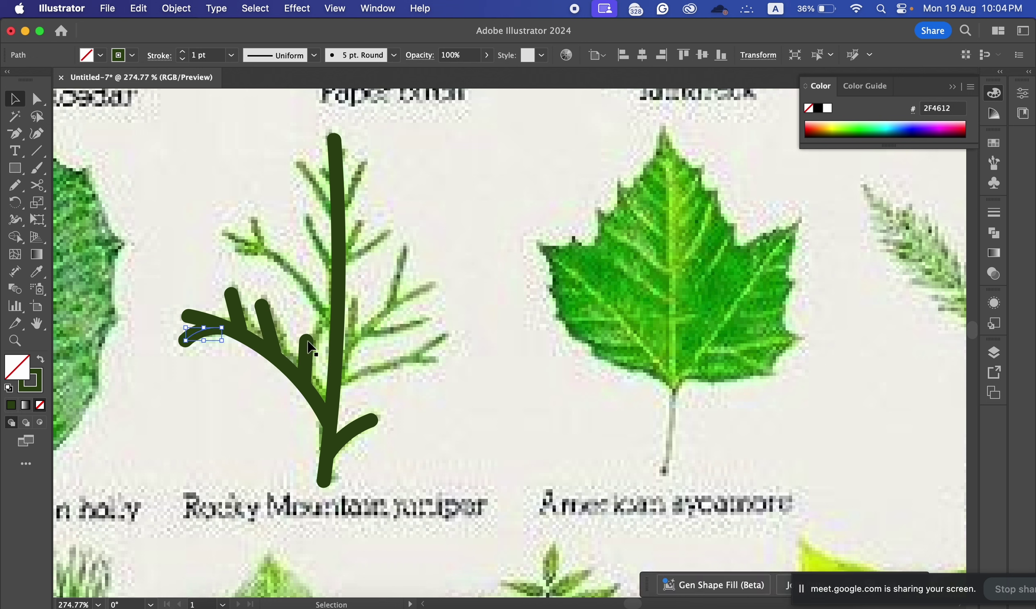
pyautogui.press('b')
pyautogui.moveTo(338, 387); pyautogui.dragTo(426, 347)
pyautogui.press('super+z')
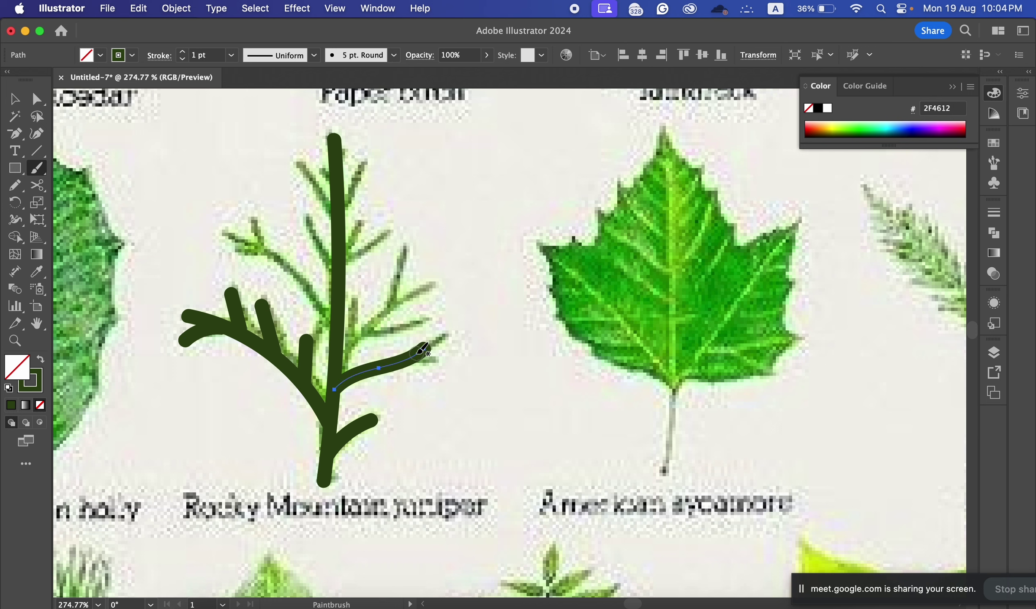
pyautogui.press('super+z')
pyautogui.press('super+shift+z')
pyautogui.press('super+z')
pyautogui.press('z')
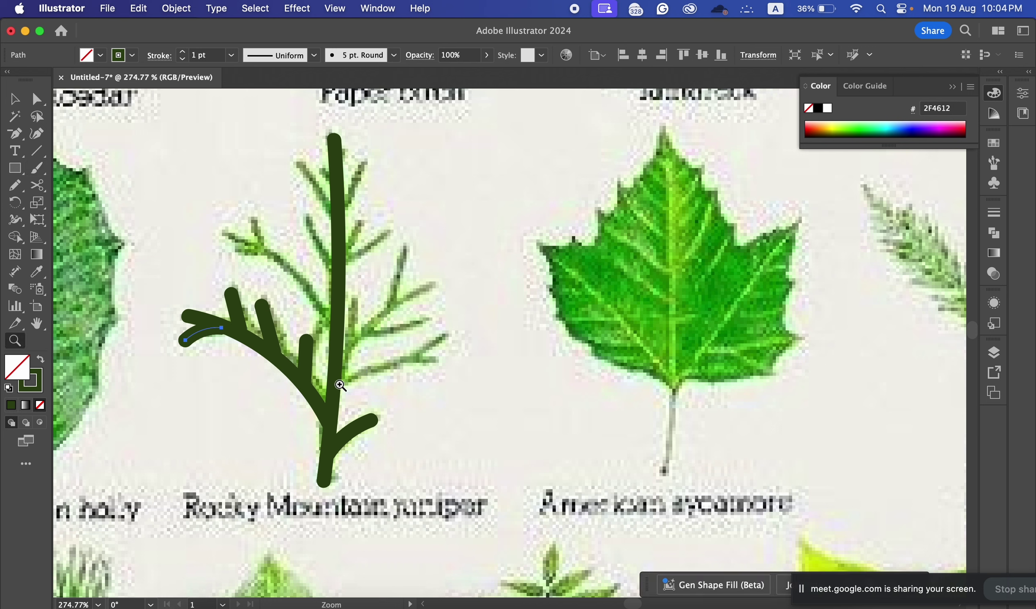
# Step: Paint the juniper's forked lower right branch and the larger right branch above it with its side twigs
pyautogui.press('b')
pyautogui.moveTo(341, 383)
pyautogui.mouseDown()
pyautogui.moveTo(445, 337)
pyautogui.moveTo(399, 360)
pyautogui.moveTo(441, 360)
pyautogui.mouseUp()
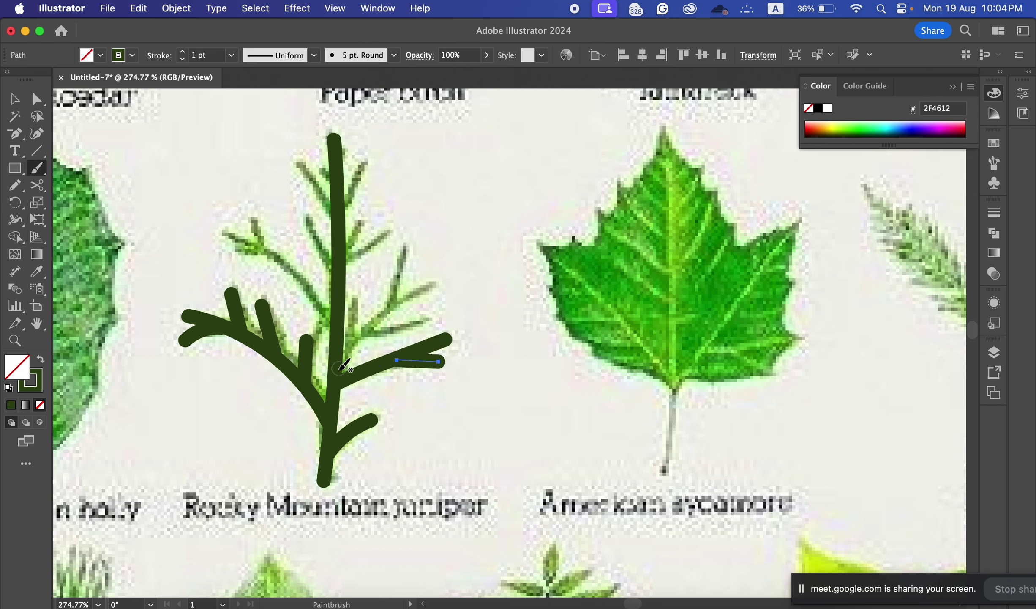
pyautogui.moveTo(341, 379)
pyautogui.mouseDown()
pyautogui.moveTo(369, 326)
pyautogui.moveTo(439, 272)
pyautogui.moveTo(401, 262)
pyautogui.moveTo(396, 298)
pyautogui.mouseUp()
pyautogui.moveTo(364, 335); pyautogui.dragTo(427, 314)
pyautogui.moveTo(355, 292); pyautogui.dragTo(359, 328)
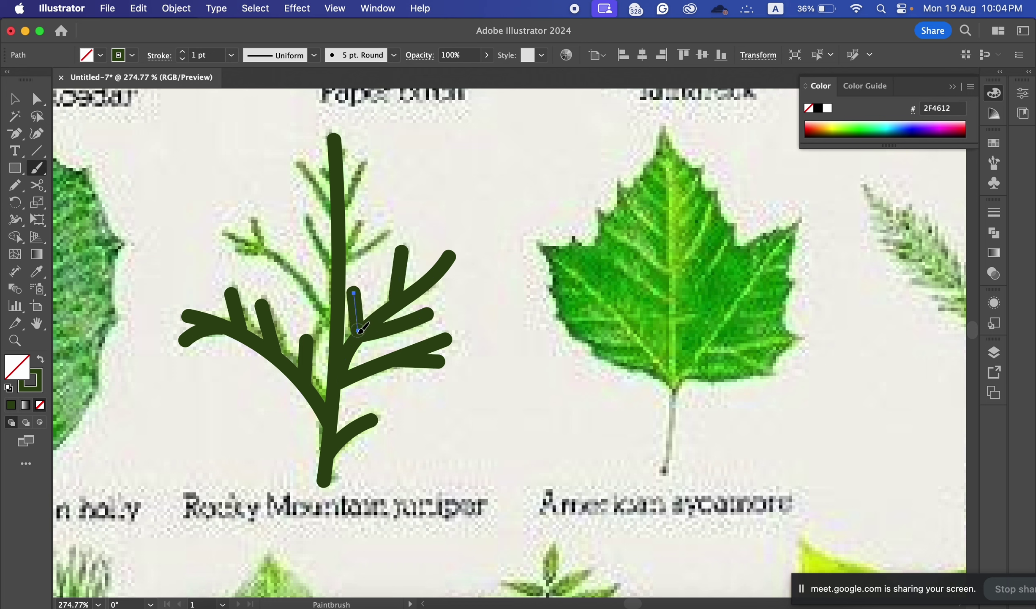
# Step: Paint the juniper's upper left branch with its two side twigs and nudge the upper twig onto the branch
pyautogui.moveTo(228, 232)
pyautogui.mouseDown()
pyautogui.moveTo(307, 282)
pyautogui.moveTo(332, 322)
pyautogui.mouseUp()
pyautogui.moveTo(259, 218)
pyautogui.mouseDown()
pyautogui.moveTo(264, 276)
pyautogui.moveTo(291, 278)
pyautogui.mouseUp()
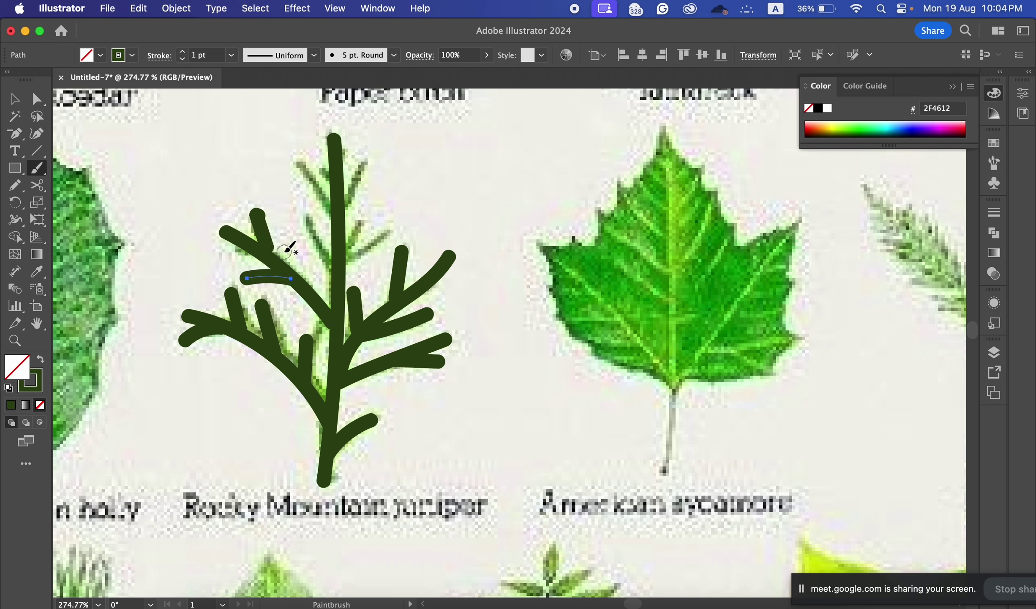
pyautogui.press('v')
pyautogui.click(266, 233)
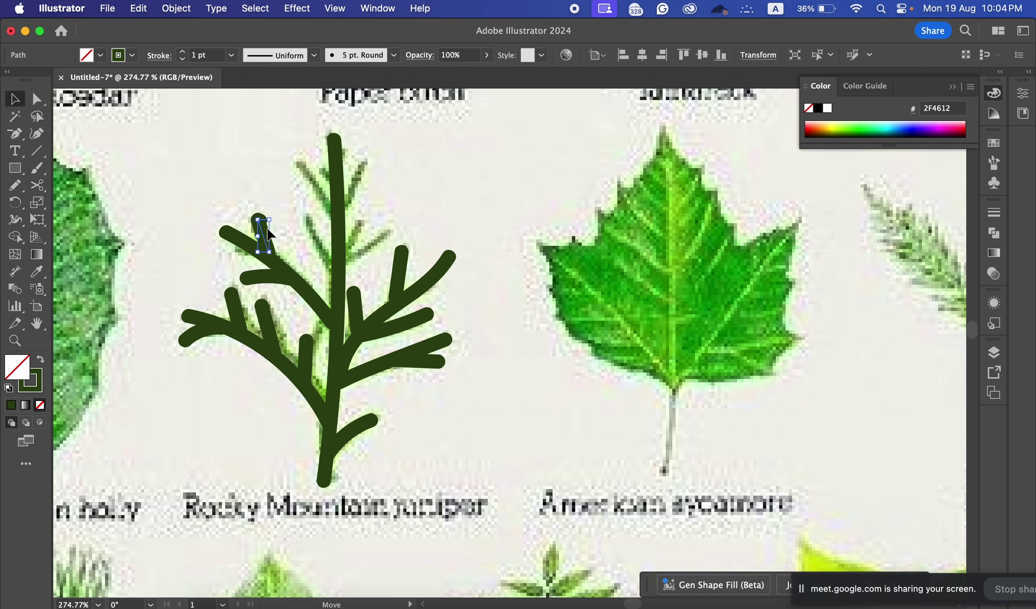
pyautogui.click(338, 256)
# Step: Paint the short twigs on both sides of the juniper's upper stem, redo the upper left one, and add a twig beside the tip
pyautogui.press('b')
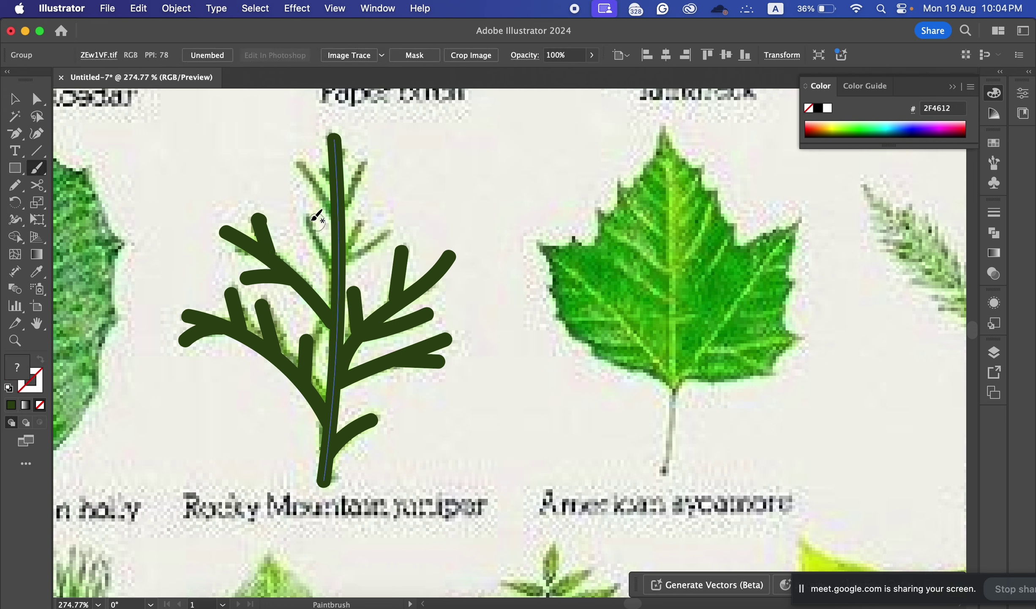
pyautogui.moveTo(310, 213)
pyautogui.mouseDown()
pyautogui.moveTo(339, 267)
pyautogui.moveTo(379, 209)
pyautogui.mouseUp()
pyautogui.moveTo(364, 162); pyautogui.dragTo(344, 210)
pyautogui.moveTo(296, 160); pyautogui.dragTo(332, 203)
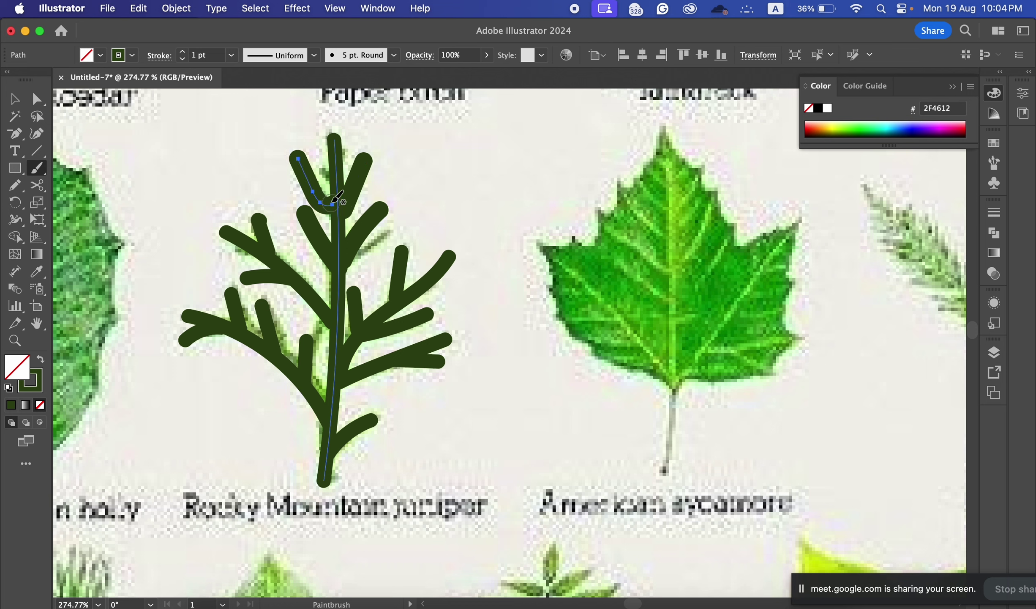
pyautogui.press('super+z')
pyautogui.moveTo(304, 160); pyautogui.dragTo(336, 211)
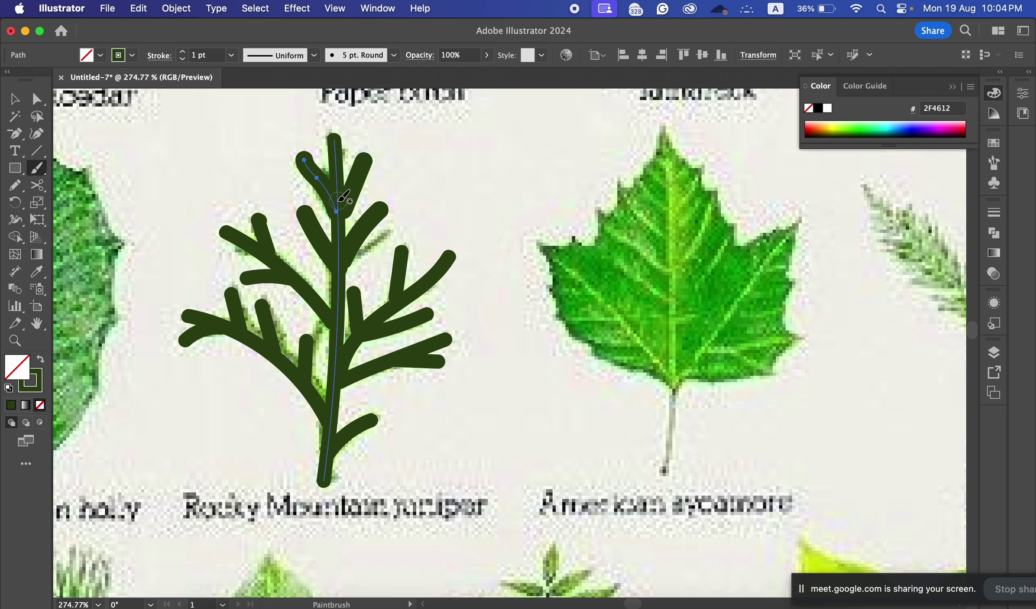
pyautogui.moveTo(314, 139); pyautogui.dragTo(331, 161)
# Step: Select all the painted juniper strokes, set their stroke weight to 0.25 pt, and deselect them
pyautogui.click(24, 100)
pyautogui.press('super+space')
pyautogui.press('Escape')
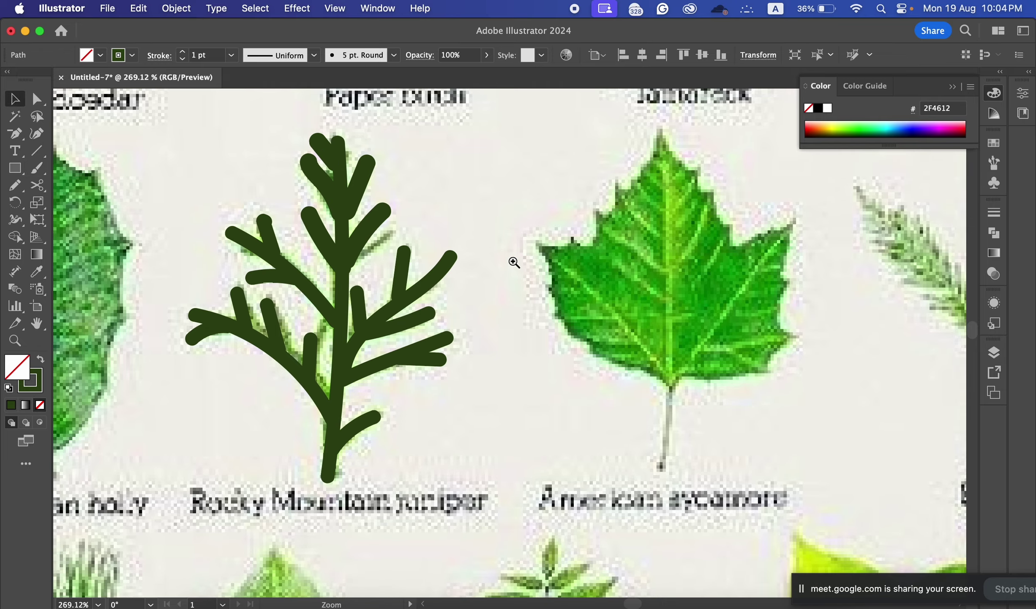
pyautogui.scroll(5, 513, 262)
pyautogui.scroll(-6, 504, 318)
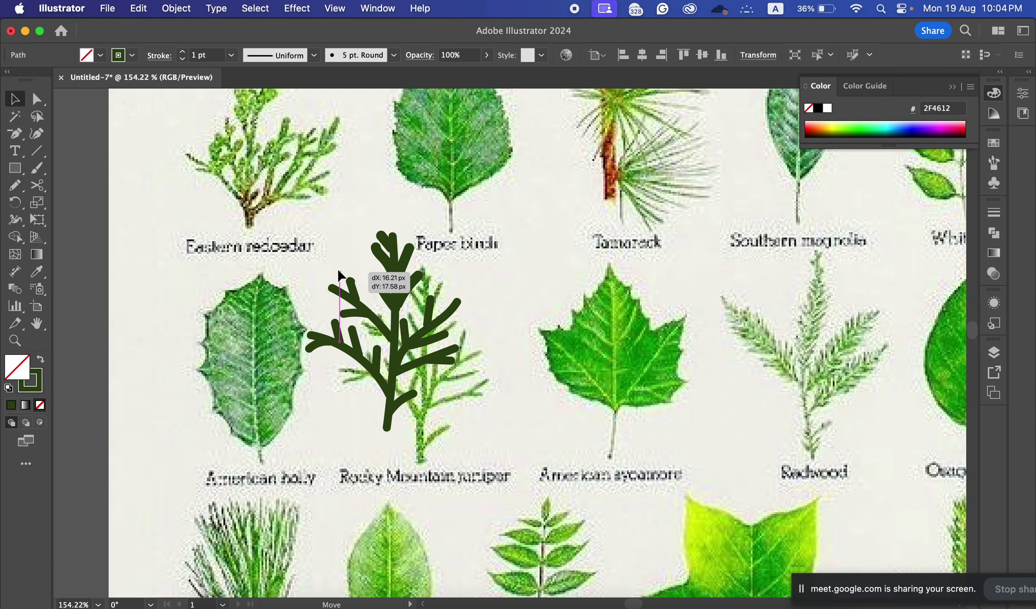
pyautogui.click(332, 265)
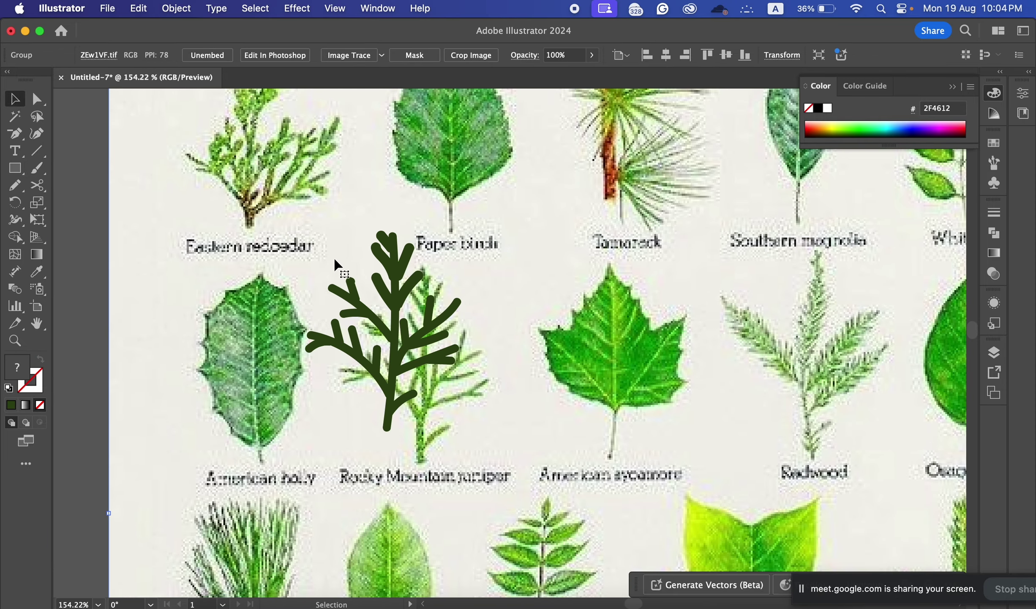
pyautogui.press('super+shift+a')
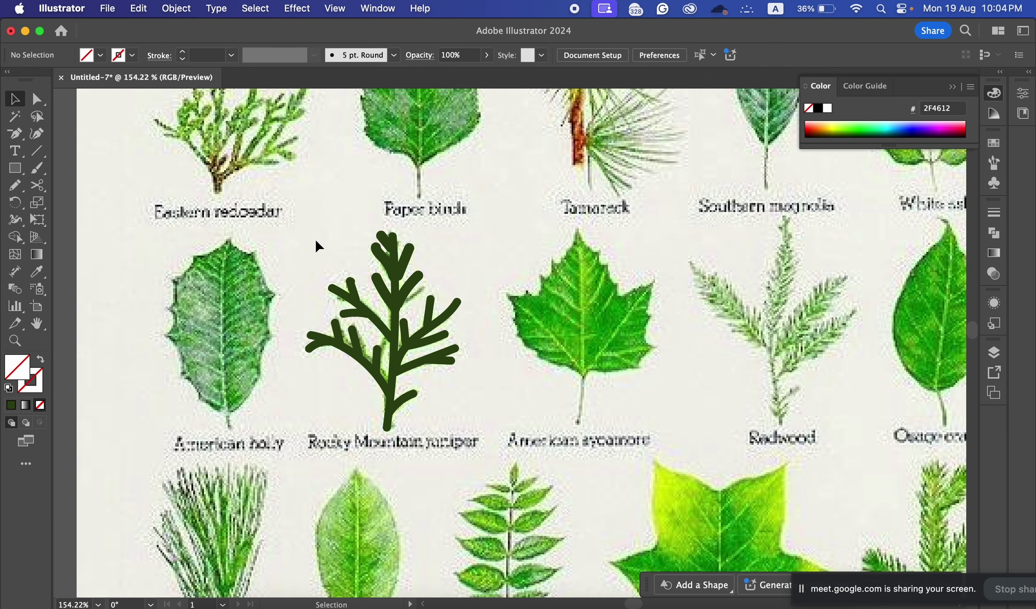
pyautogui.moveTo(378, 350); pyautogui.dragTo(459, 418)
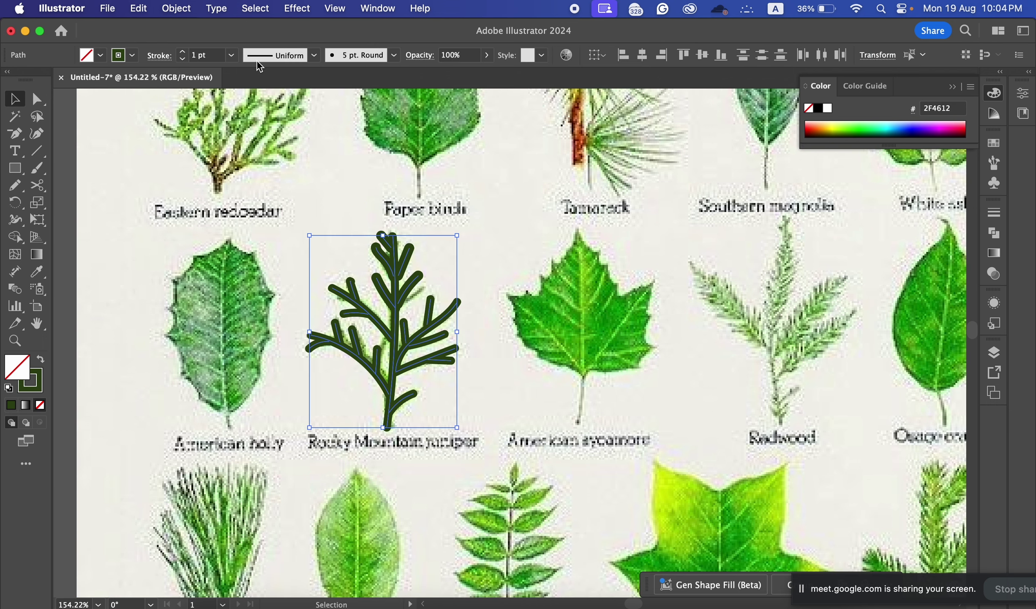
pyautogui.click(234, 60)
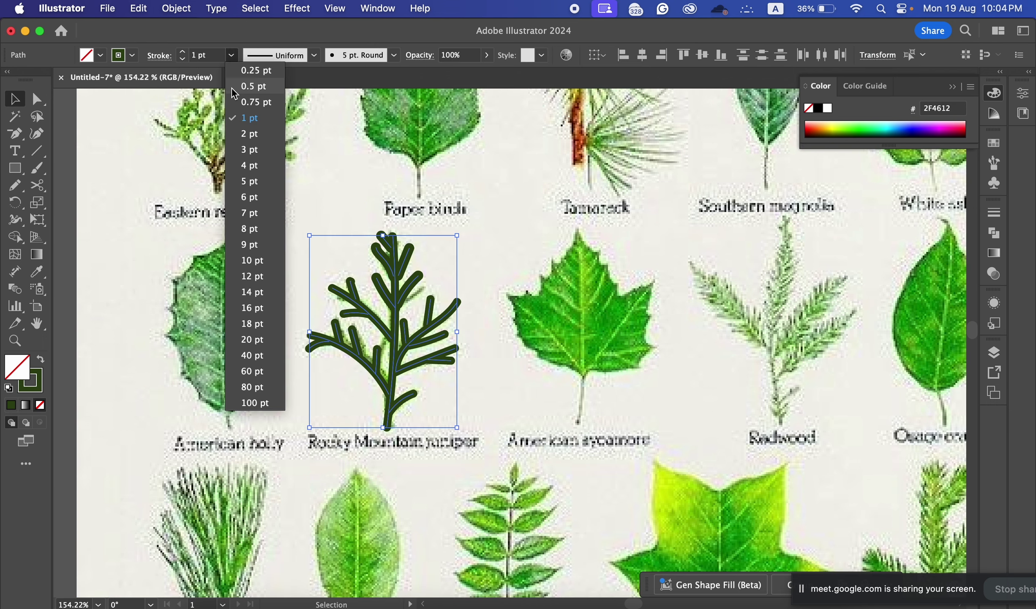
pyautogui.click(252, 67)
pyautogui.press('super+shift+a')
# Step: Nudge the juniper's two opposite mid-stem twigs and the short right twig above them so their bases meet the main stem
pyautogui.press('z')
pyautogui.moveTo(467, 301); pyautogui.dragTo(404, 299)
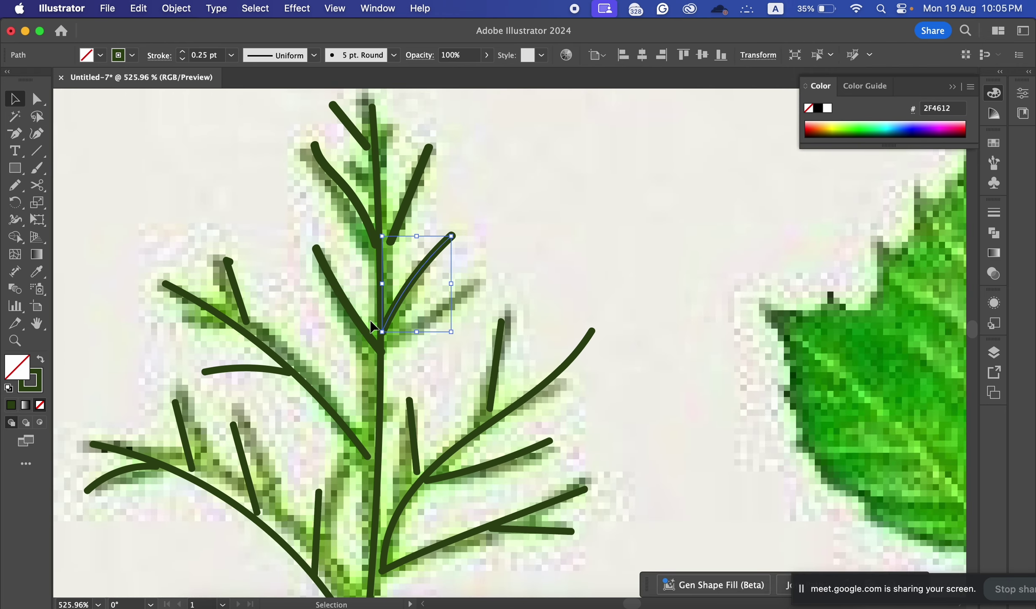
pyautogui.click(409, 376)
pyautogui.scroll(5, 372, 338)
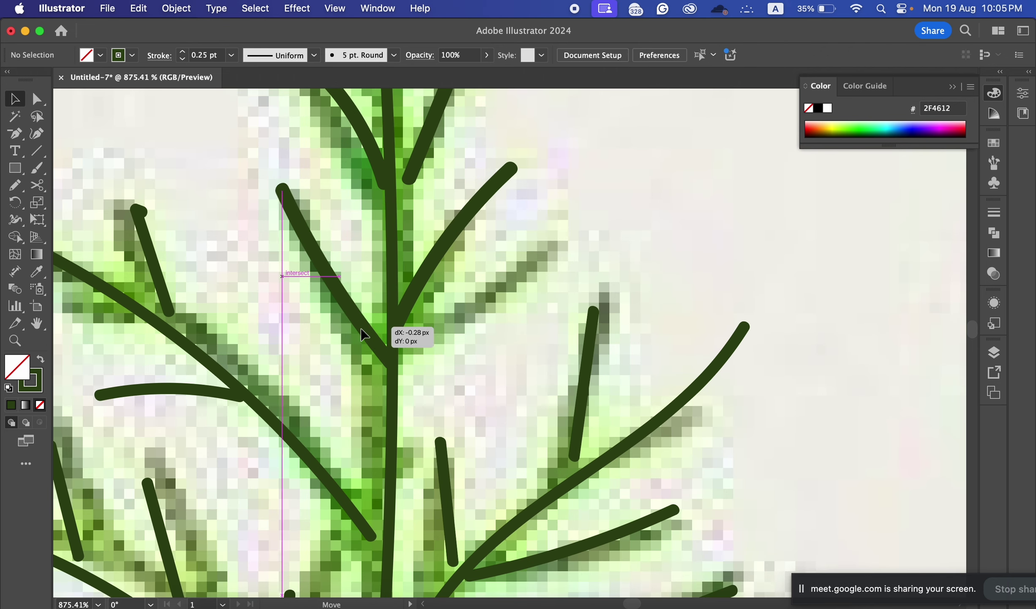
pyautogui.click(366, 334)
pyautogui.click(424, 158)
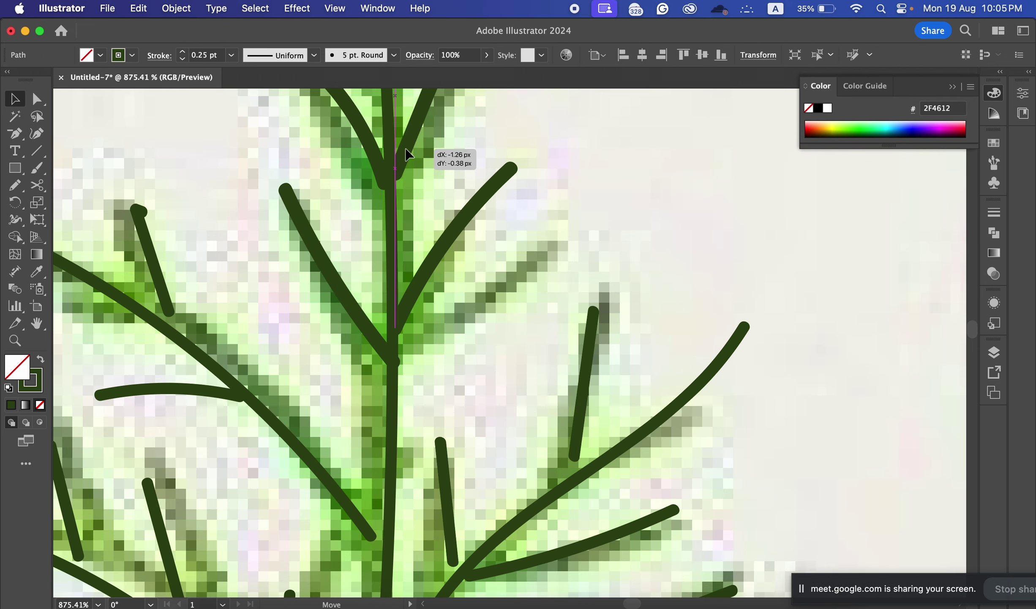
# Step: Shift the juniper's lower left branch with all its side twigs so the branch base joins the main stem
pyautogui.scroll(-5, 334, 199)
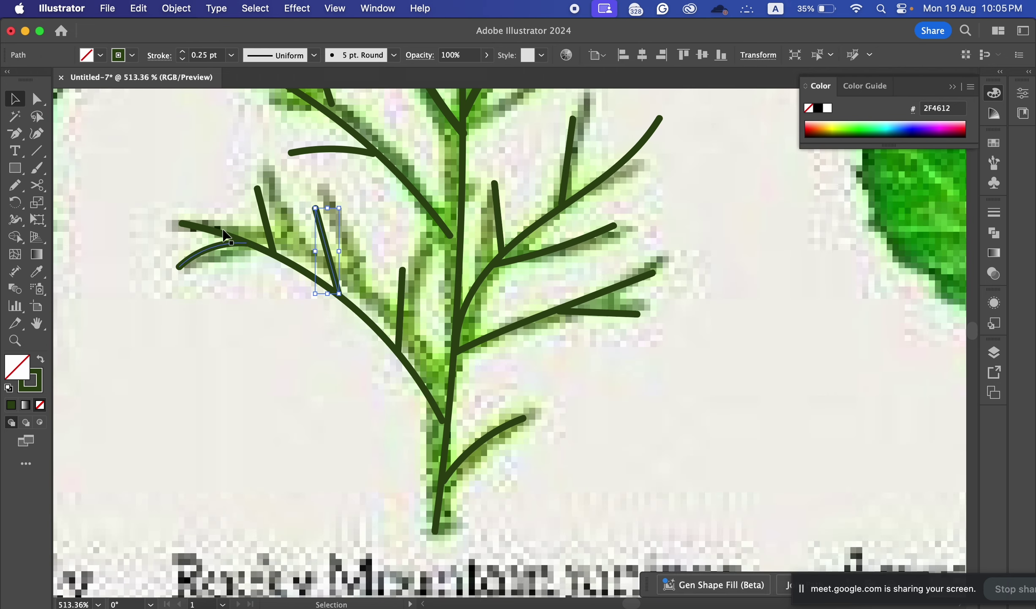
pyautogui.moveTo(316, 323); pyautogui.dragTo(327, 327)
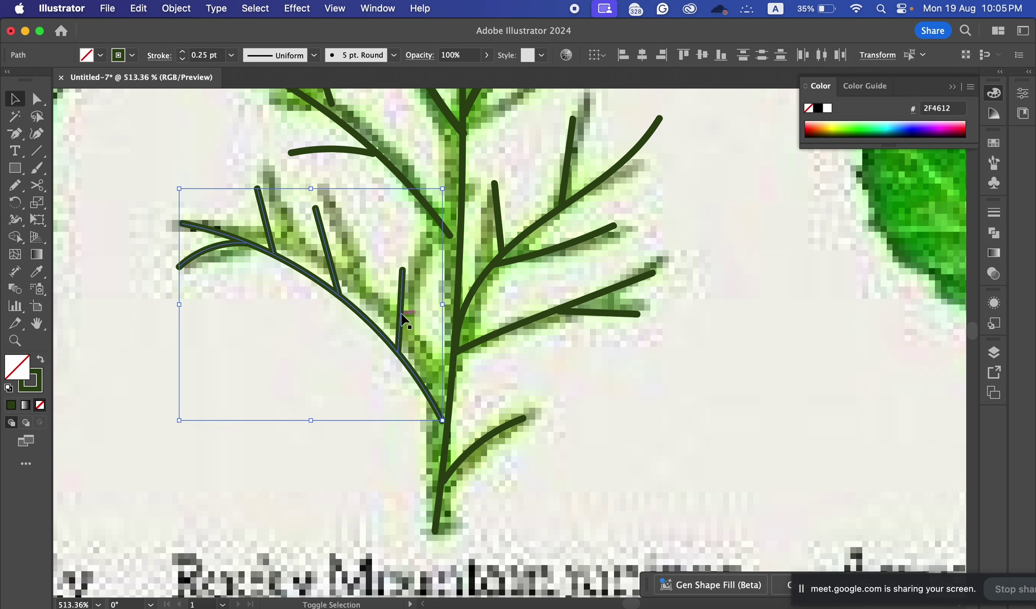
pyautogui.moveTo(413, 372); pyautogui.dragTo(418, 374)
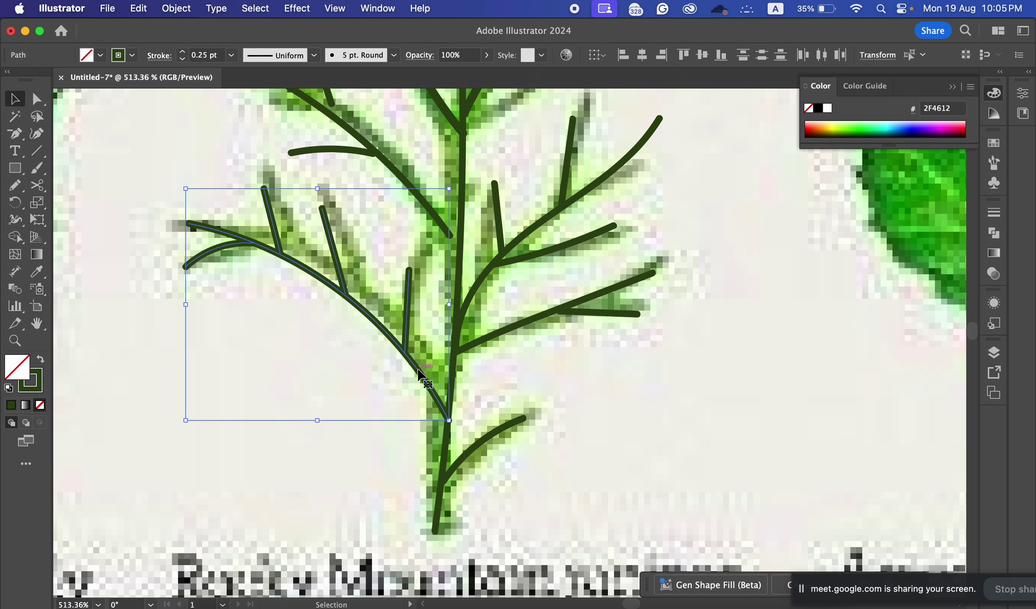
pyautogui.click(537, 397)
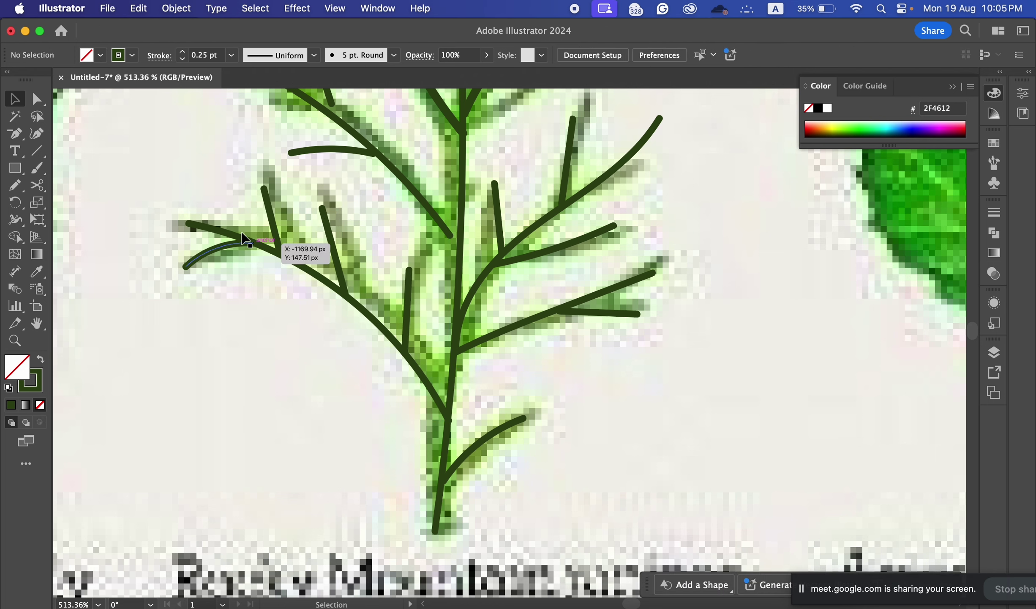
pyautogui.moveTo(213, 197); pyautogui.dragTo(409, 406)
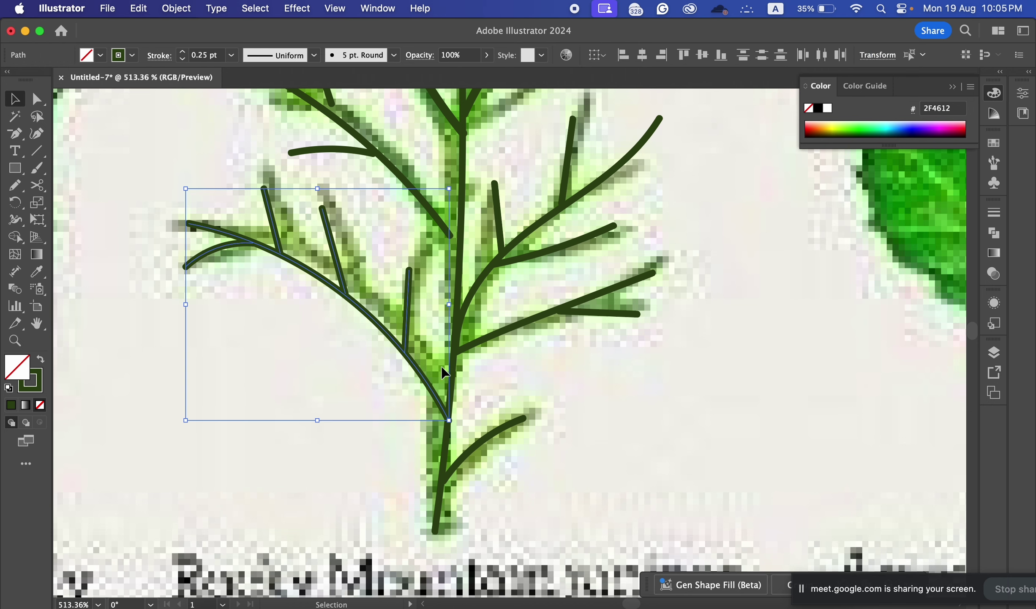
pyautogui.scroll(5, 446, 396)
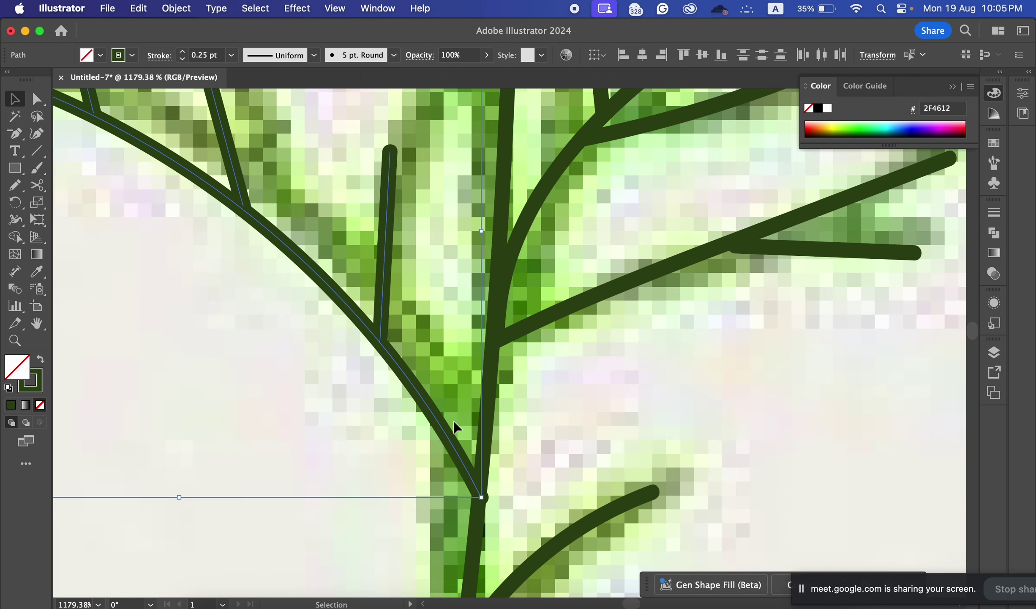
pyautogui.doubleClick(455, 430)
pyautogui.moveTo(455, 431); pyautogui.dragTo(451, 439)
pyautogui.doubleClick(549, 406)
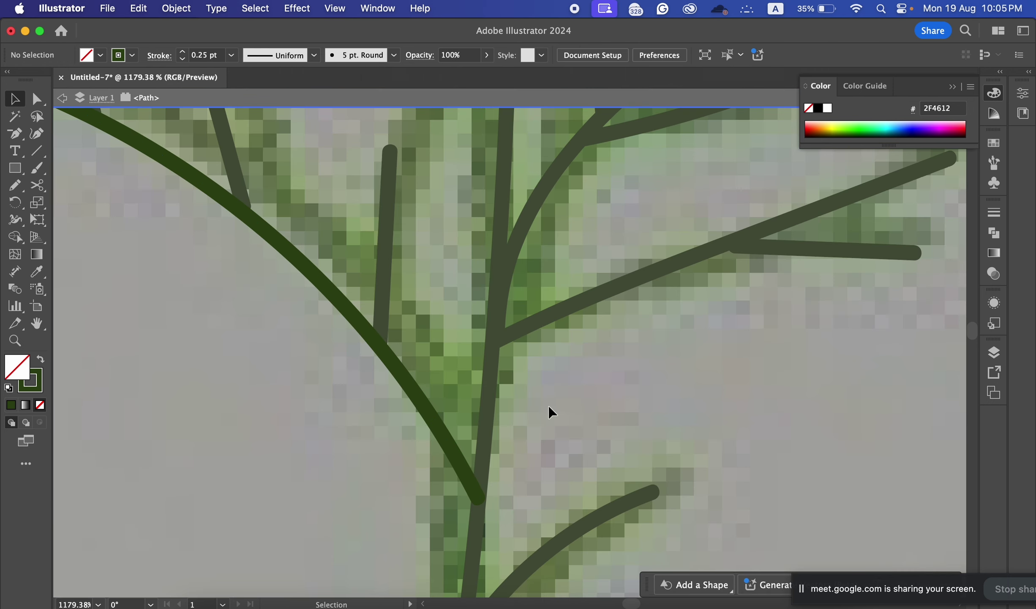
# Step: Shift the juniper's upper left branch with both side twigs onto the main stem and nudge its upper twig onto the branch
pyautogui.scroll(-1, 571, 376)
pyautogui.scroll(-4, 570, 375)
pyautogui.scroll(2, 437, 365)
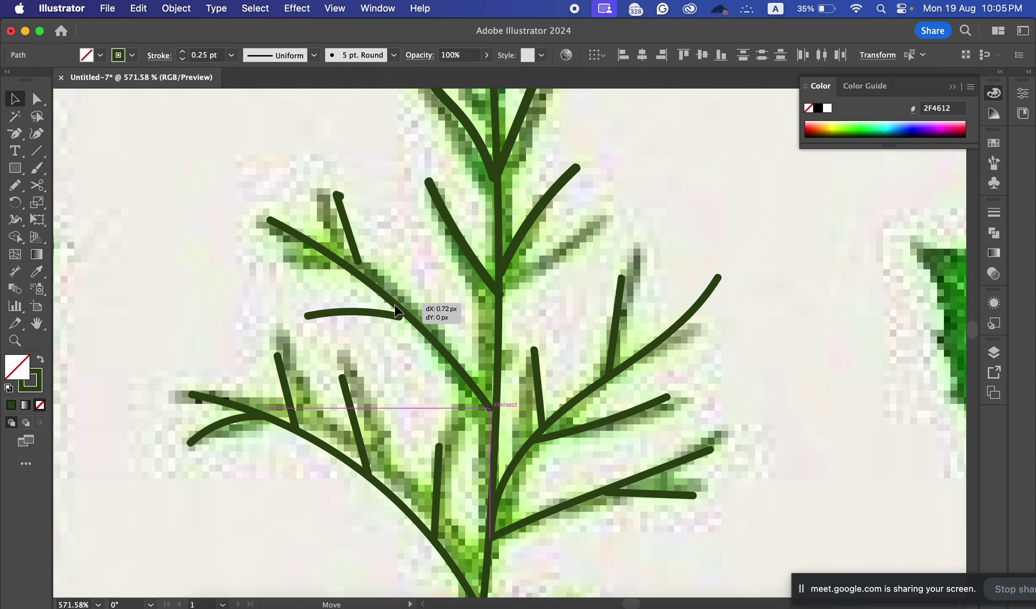
pyautogui.keyDown('shift'); pyautogui.click(366, 313); pyautogui.keyUp('shift')
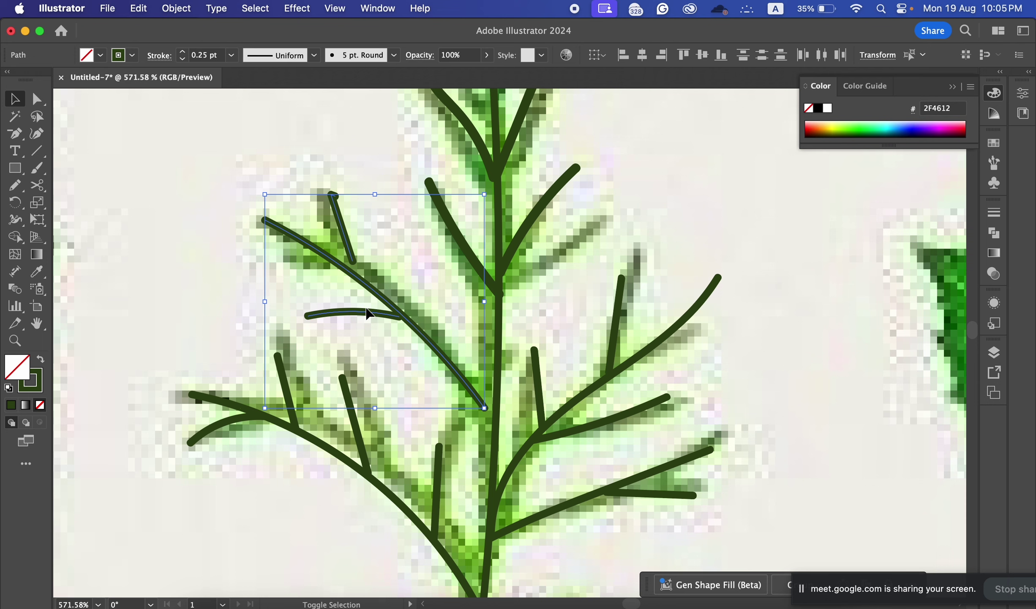
pyautogui.moveTo(385, 306); pyautogui.dragTo(394, 311)
pyautogui.click(396, 273)
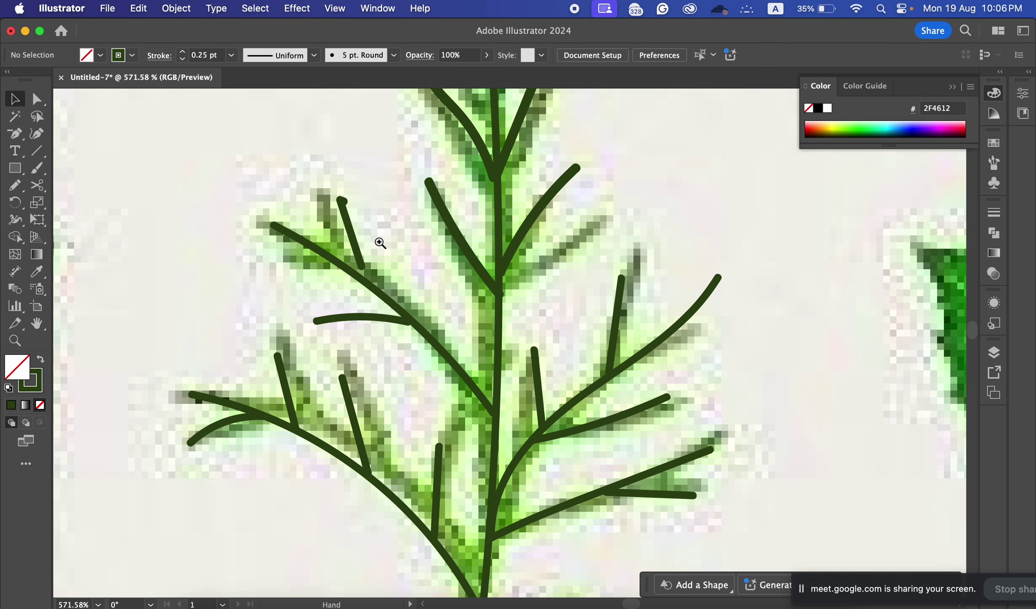
pyautogui.scroll(3, 379, 239)
pyautogui.moveTo(354, 269); pyautogui.dragTo(355, 279)
pyautogui.click(392, 262)
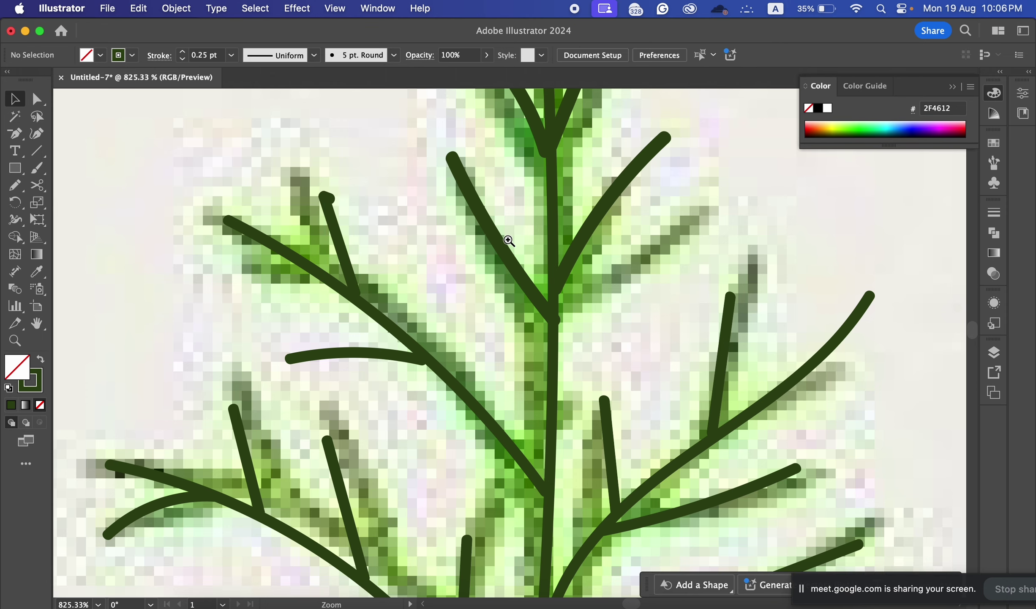
# Step: Fine-tune the positions of the small twigs along the juniper's upper stem so they join it cleanly
pyautogui.scroll(3, 505, 235)
pyautogui.moveTo(544, 308); pyautogui.dragTo(535, 312)
pyautogui.click(606, 289)
pyautogui.scroll(-5, 566, 279)
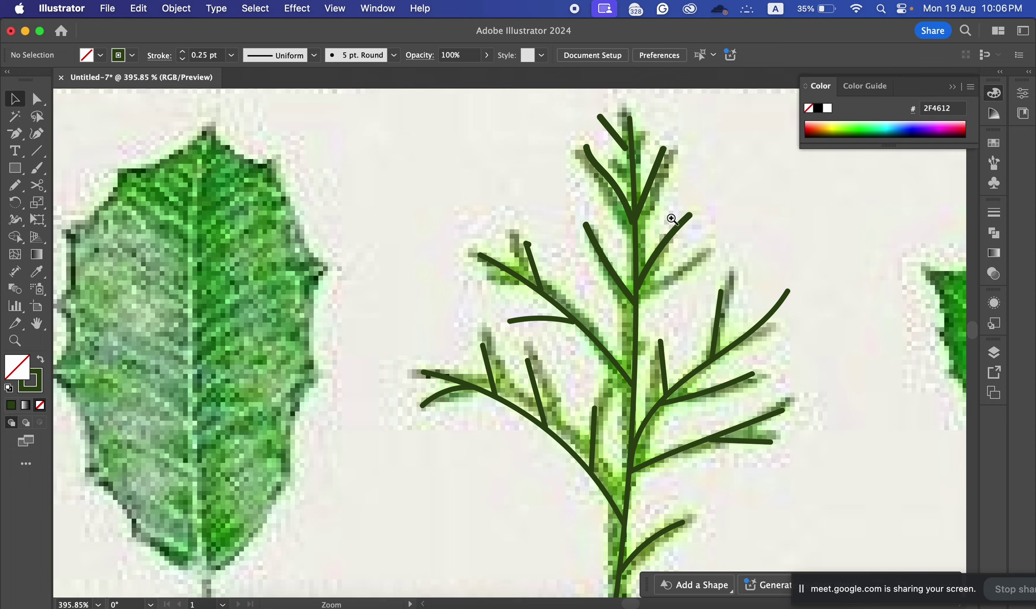
pyautogui.scroll(4, 640, 117)
pyautogui.moveTo(591, 173); pyautogui.dragTo(594, 173)
pyautogui.click(723, 162)
pyautogui.scroll(-6, 661, 237)
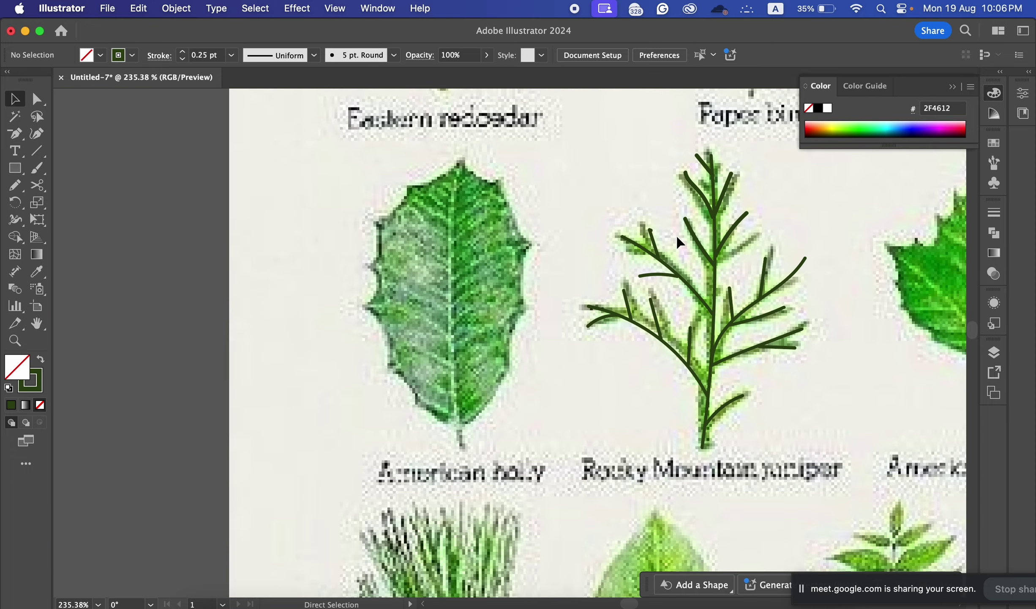
# Step: Group all the juniper strokes and move the sprig onto the white artboard beside the dark green compound leaf
pyautogui.scroll(-3, 661, 238)
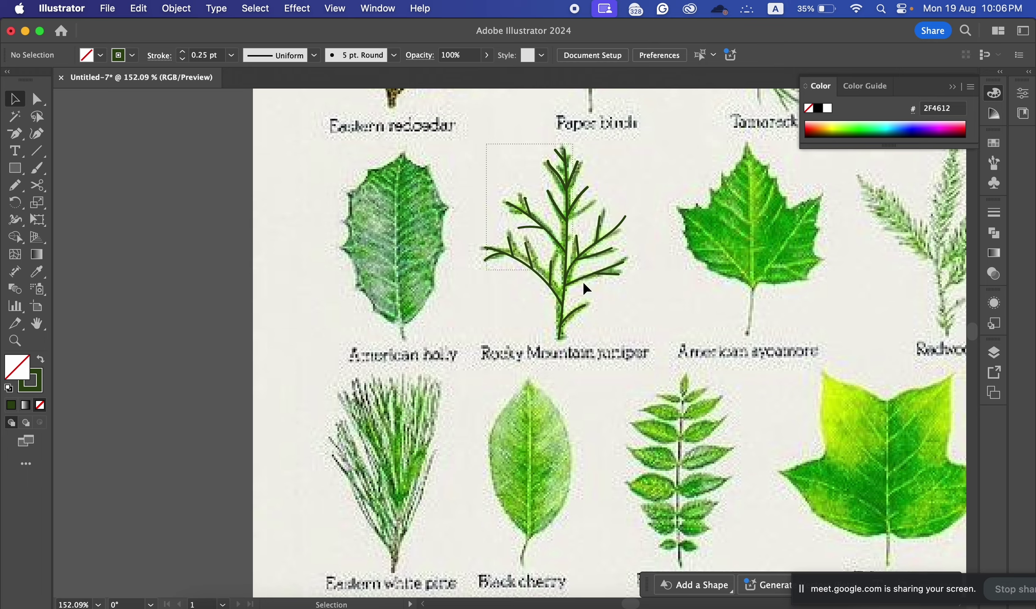
pyautogui.click(583, 284)
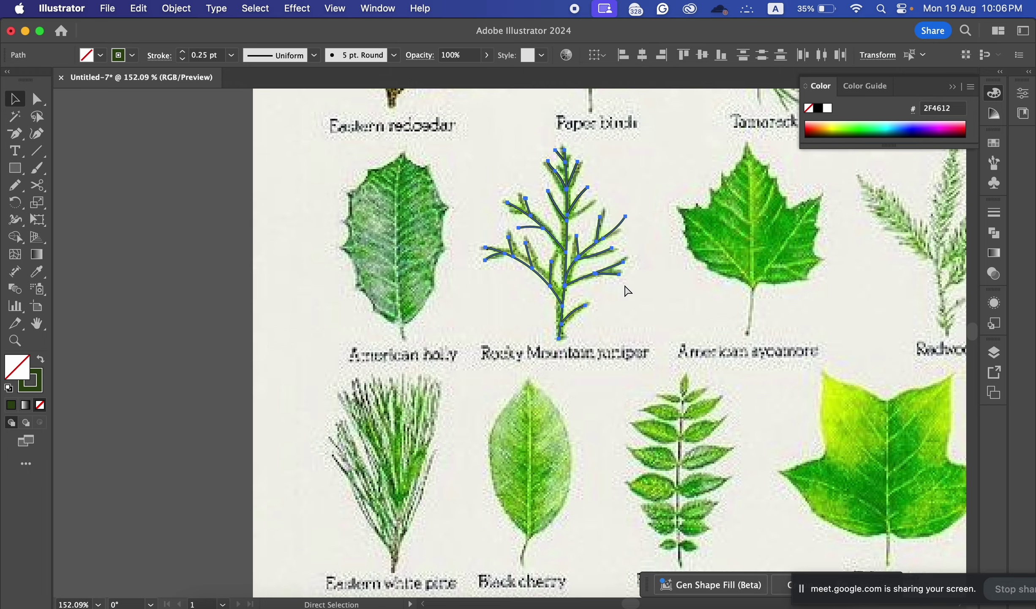
pyautogui.scroll(-4, 664, 254)
pyautogui.scroll(-5, 446, 220)
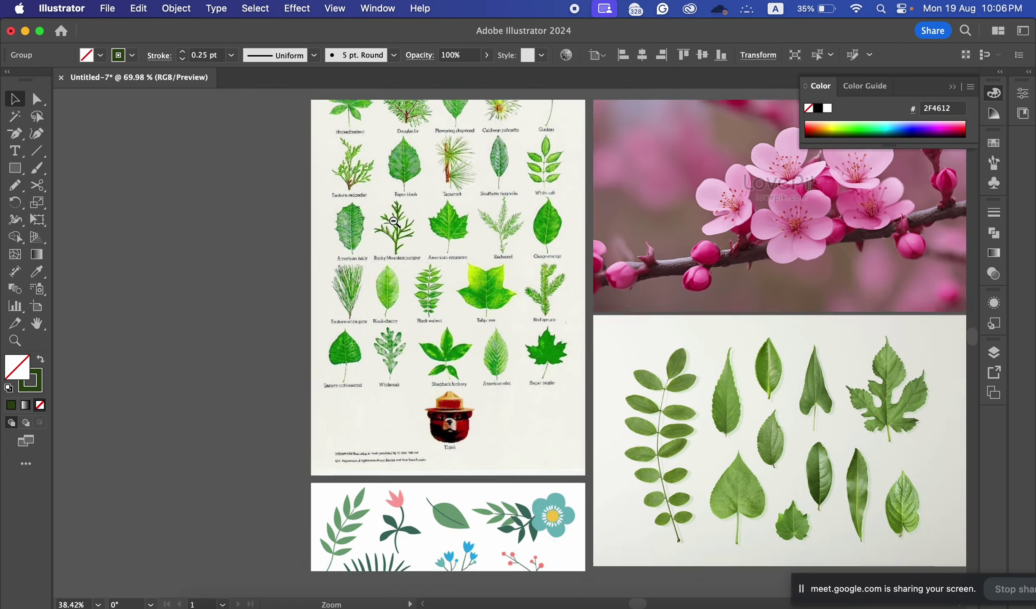
pyautogui.hscroll(3, 368, 238)
pyautogui.moveTo(326, 248); pyautogui.dragTo(889, 243)
pyautogui.moveTo(858, 282); pyautogui.dragTo(841, 329)
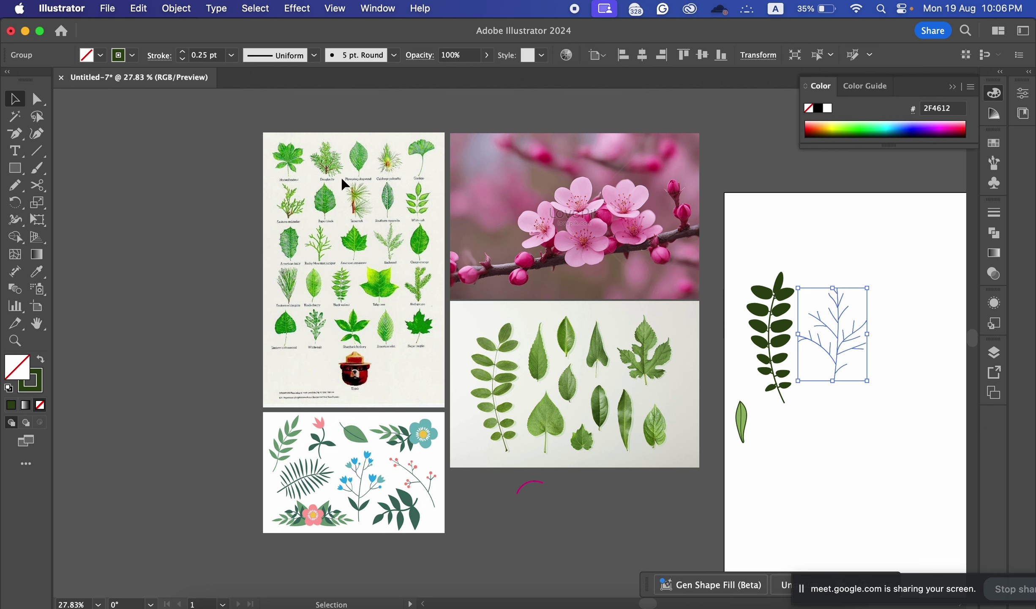
# Step: Set the grouped juniper sprig's stroke weight to 0.75 pt and deselect it
pyautogui.click(184, 53)
pyautogui.click(184, 59)
pyautogui.click(184, 53)
pyautogui.click(184, 53)
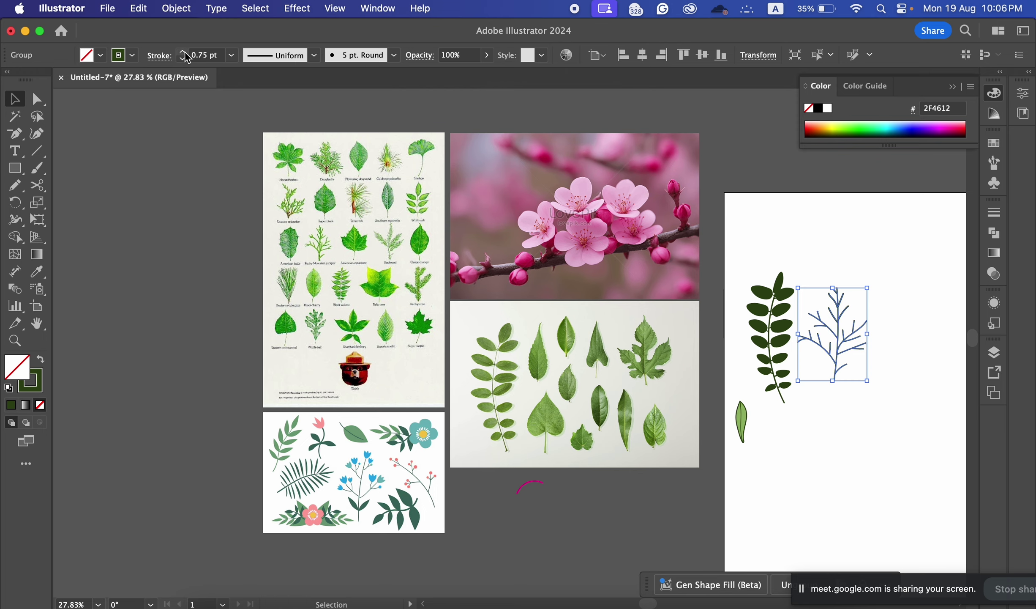
pyautogui.click(191, 126)
# Step: Move the flat floral reference image onto the white artboard, placing it above and to the right of the juniper sprig
pyautogui.press('z')
pyautogui.moveTo(357, 218); pyautogui.dragTo(392, 250)
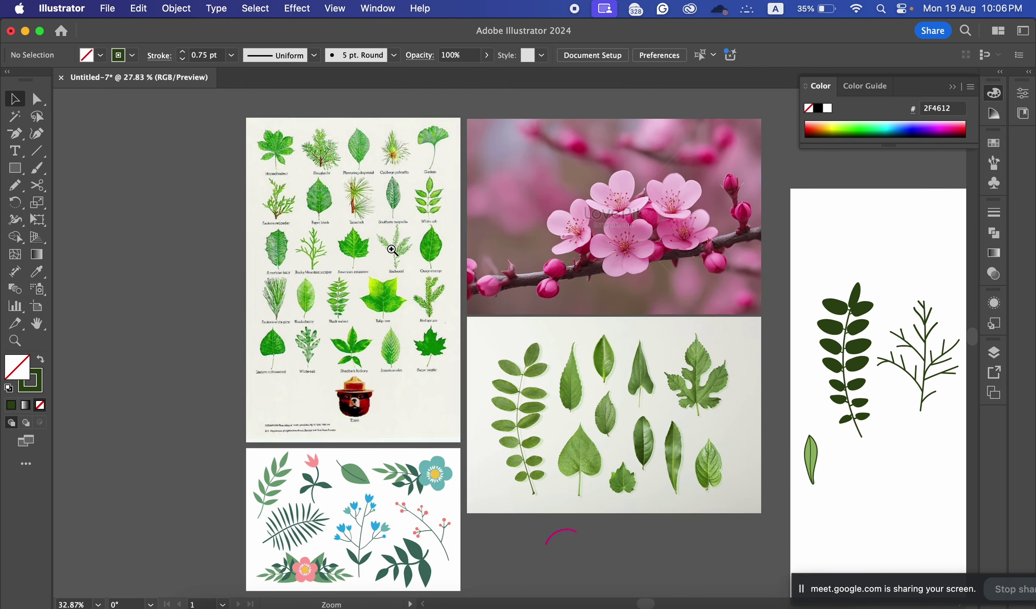
pyautogui.scroll(-5, 392, 250)
pyautogui.scroll(5, 467, 481)
pyautogui.press('v')
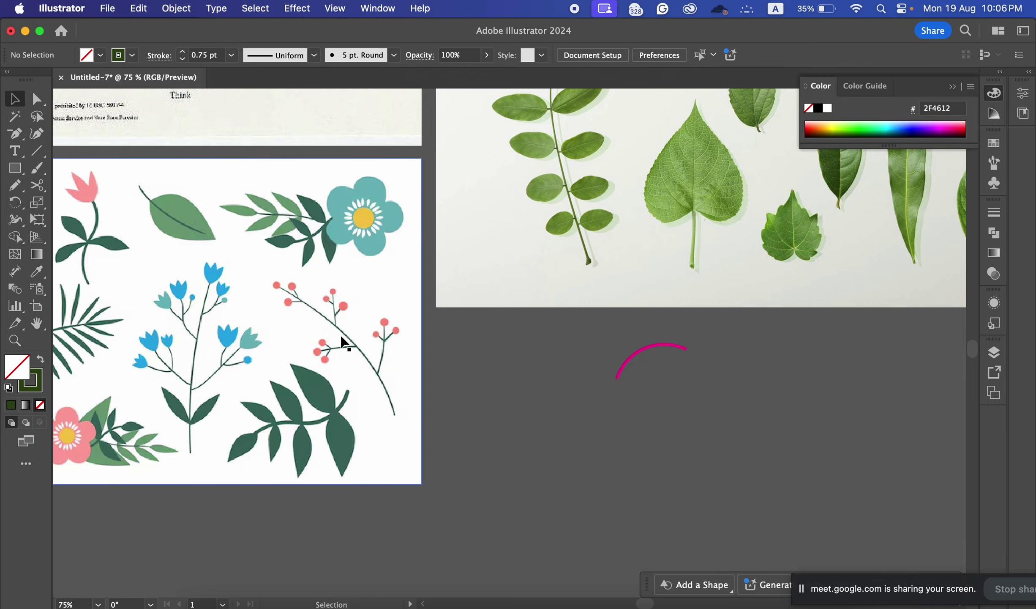
pyautogui.scroll(-5, 412, 351)
pyautogui.scroll(-3, 490, 326)
pyautogui.moveTo(382, 346); pyautogui.dragTo(913, 331)
pyautogui.hscroll(10, 822, 250)
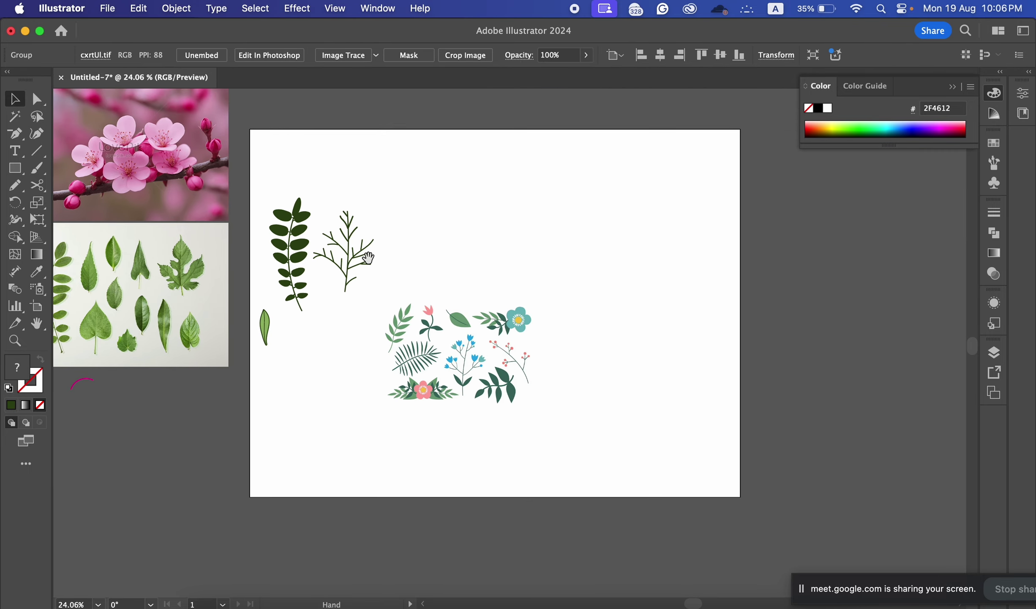
pyautogui.moveTo(484, 357); pyautogui.dragTo(597, 219)
pyautogui.scroll(3, 550, 317)
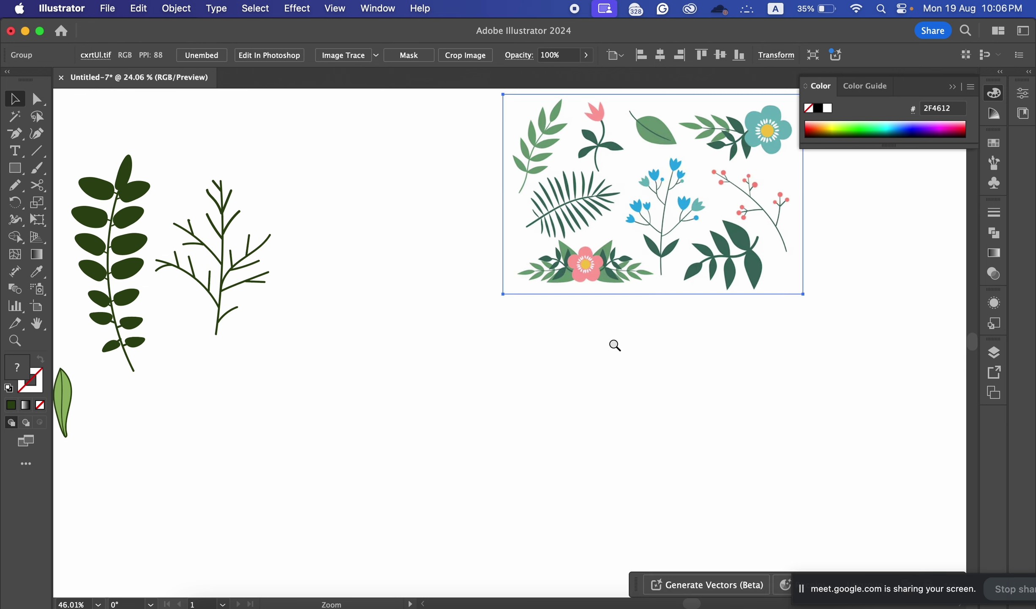
# Step: Paint a five-petal flower outline between the juniper and the floral reference, fill it dark green without a stroke, and deselect it
pyautogui.click(37, 167)
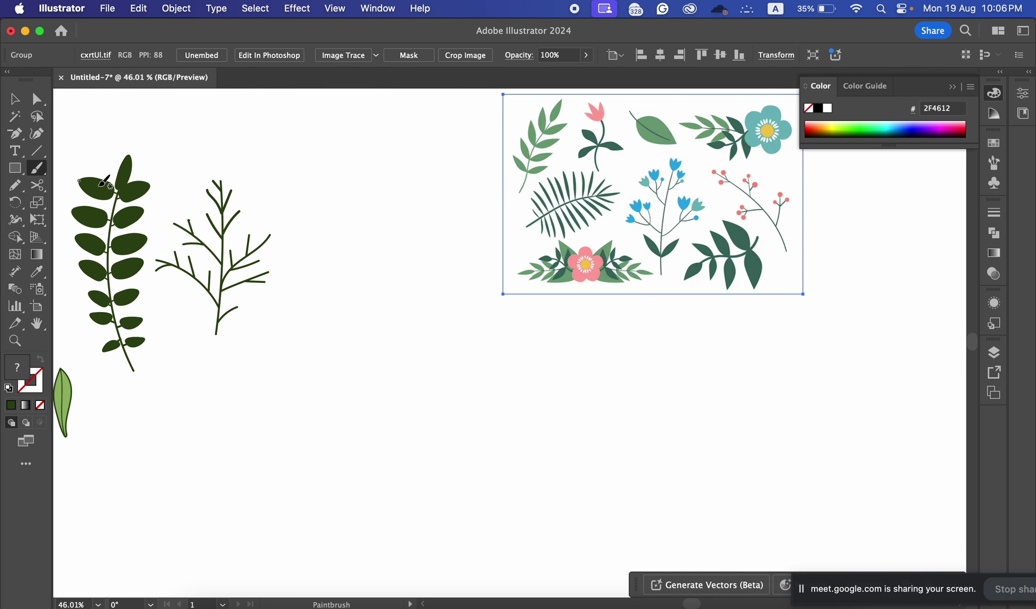
pyautogui.scroll(2, 427, 286)
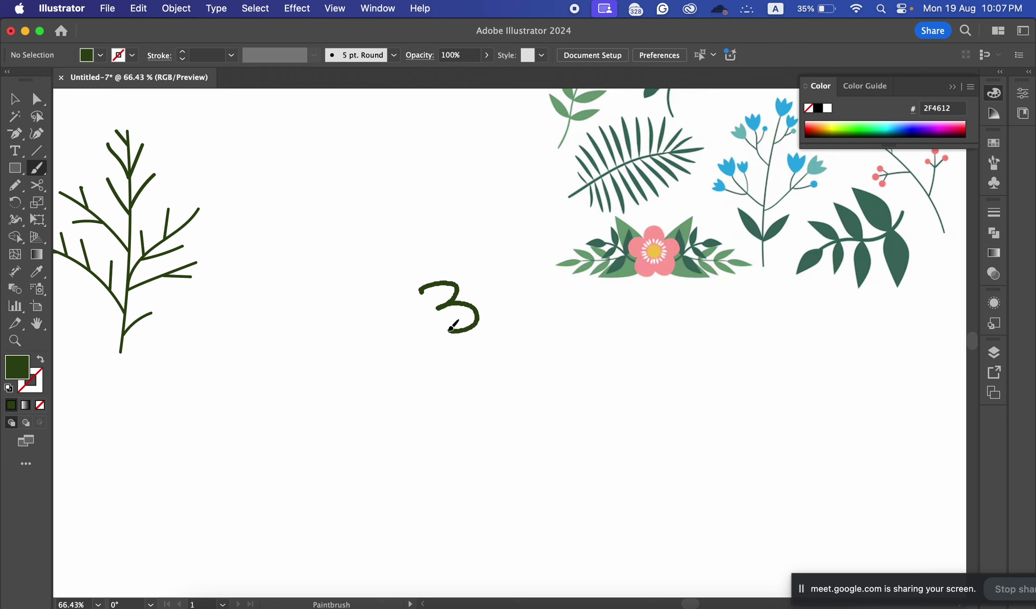
pyautogui.moveTo(428, 353); pyautogui.dragTo(415, 328)
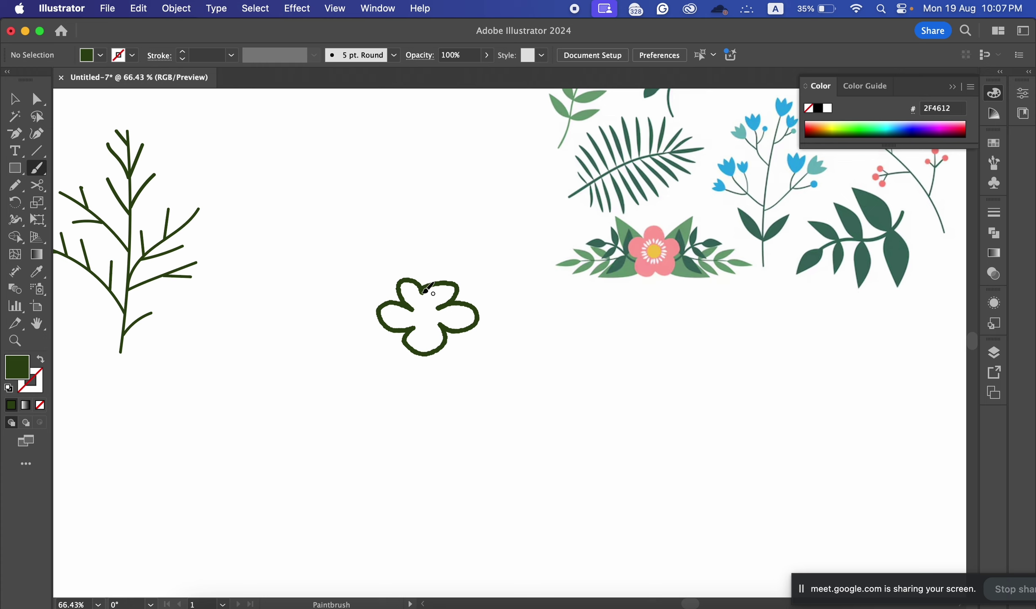
pyautogui.moveTo(428, 289); pyautogui.dragTo(430, 287)
pyautogui.click(41, 362)
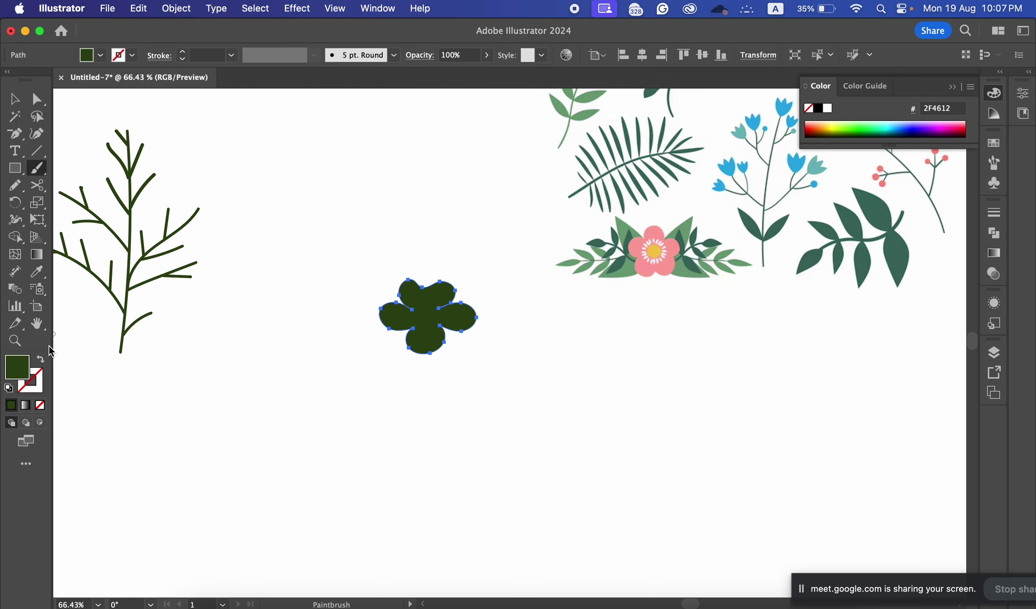
pyautogui.click(14, 99)
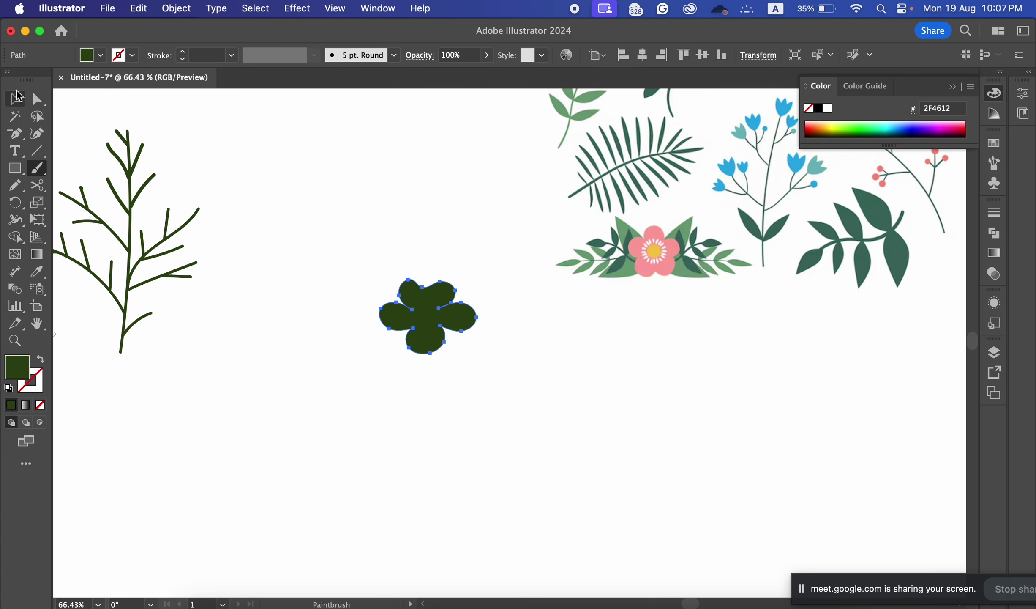
pyautogui.click(495, 295)
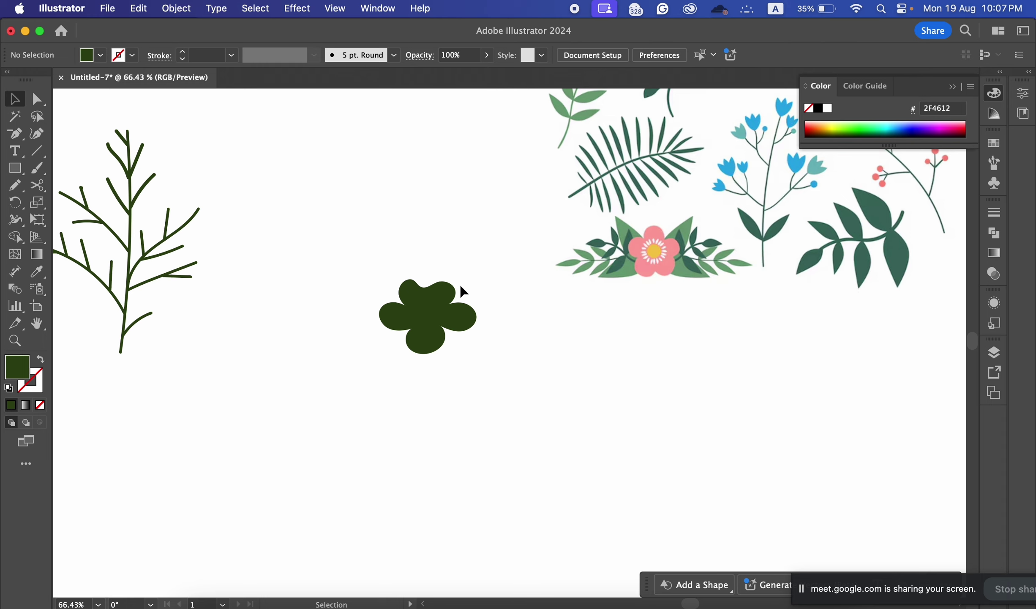
# Step: Move the dark green flower up and closer to the juniper sprig, and deselect it
pyautogui.moveTo(427, 321); pyautogui.dragTo(354, 233)
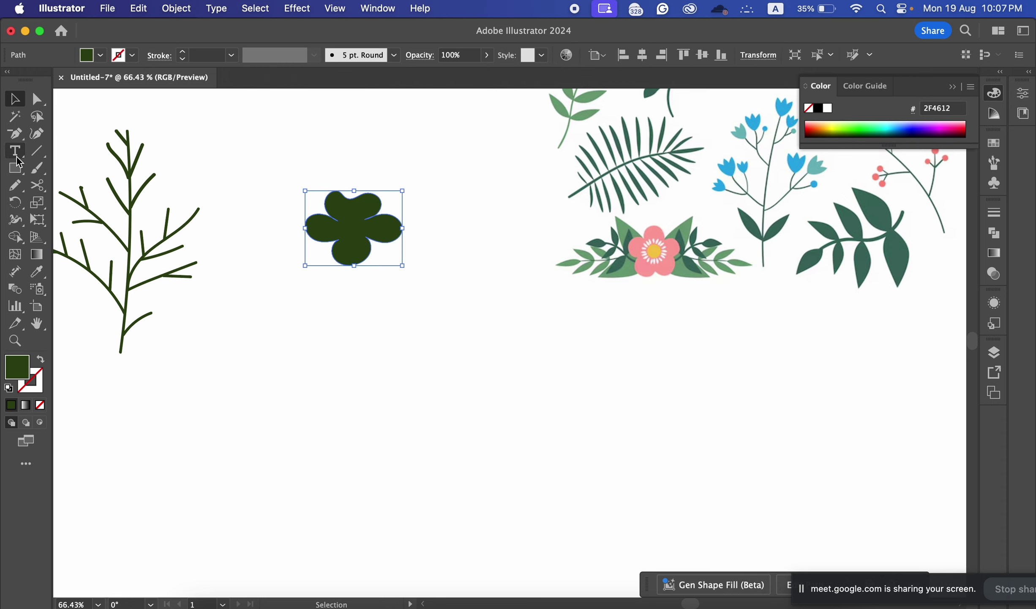
pyautogui.click(23, 170)
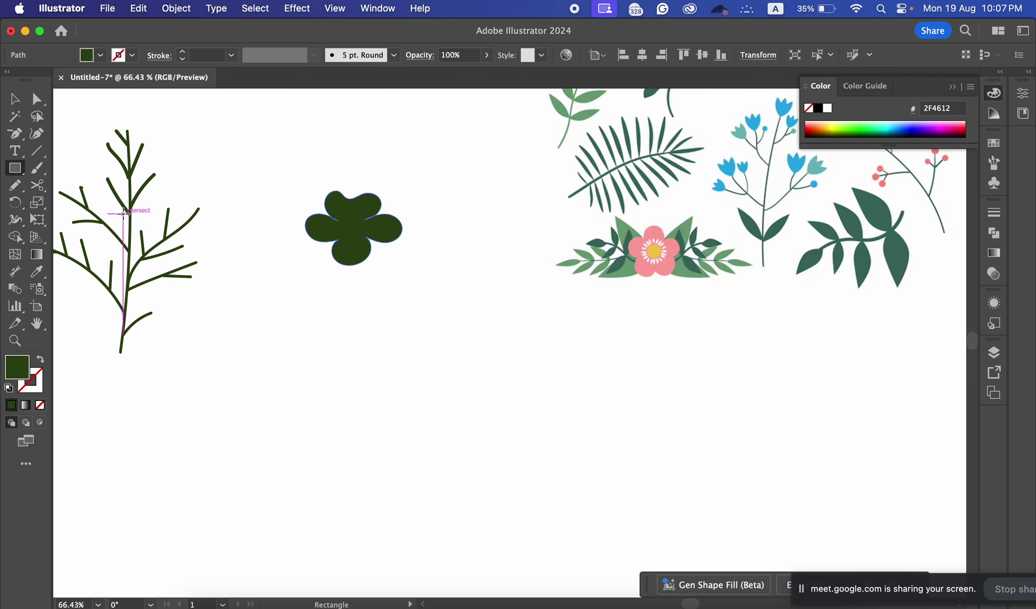
pyautogui.press('b')
pyautogui.press('v')
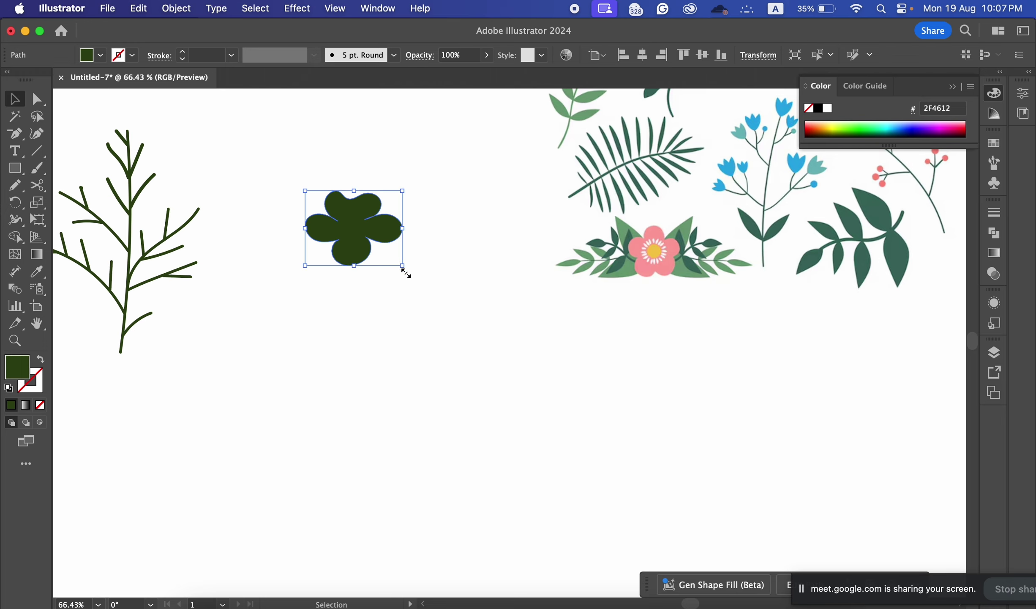
pyautogui.click(400, 287)
pyautogui.scroll(2, 338, 220)
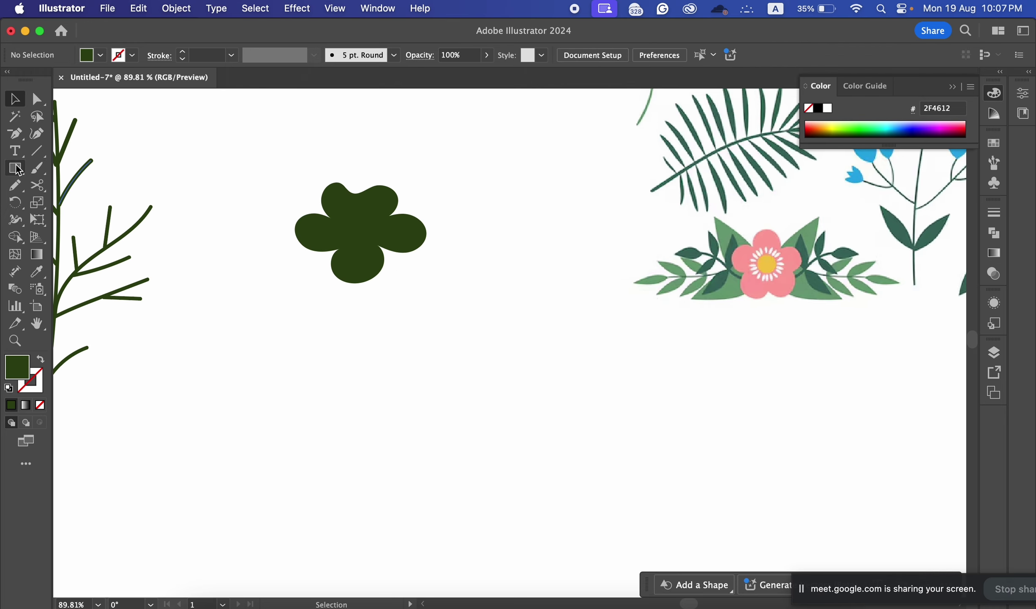
# Step: Paint a small oval in the middle of the dark green flower and fill it with sampled white, without a stroke
pyautogui.click(36, 167)
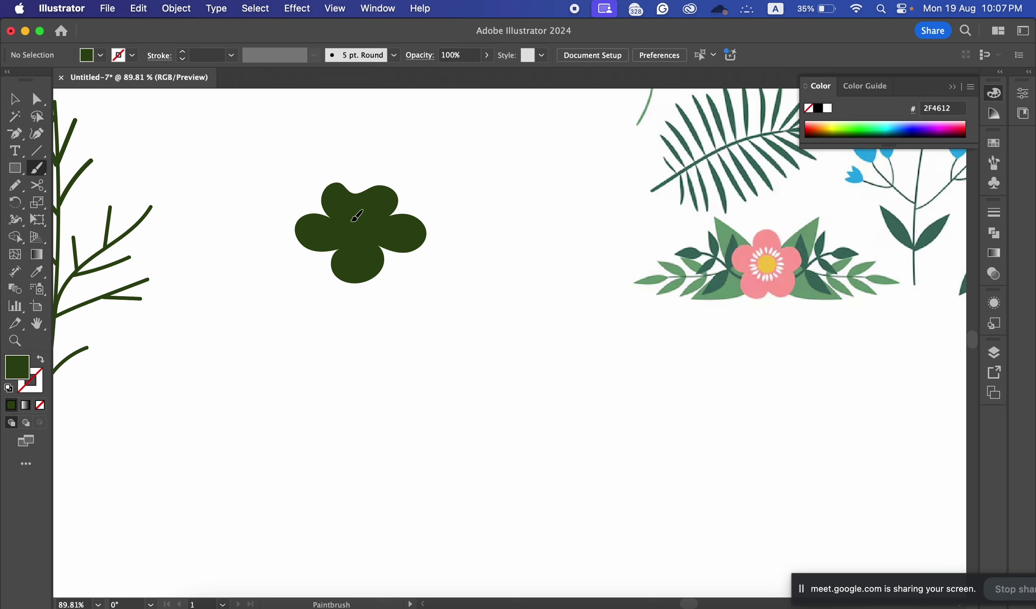
pyautogui.moveTo(358, 219); pyautogui.dragTo(359, 220)
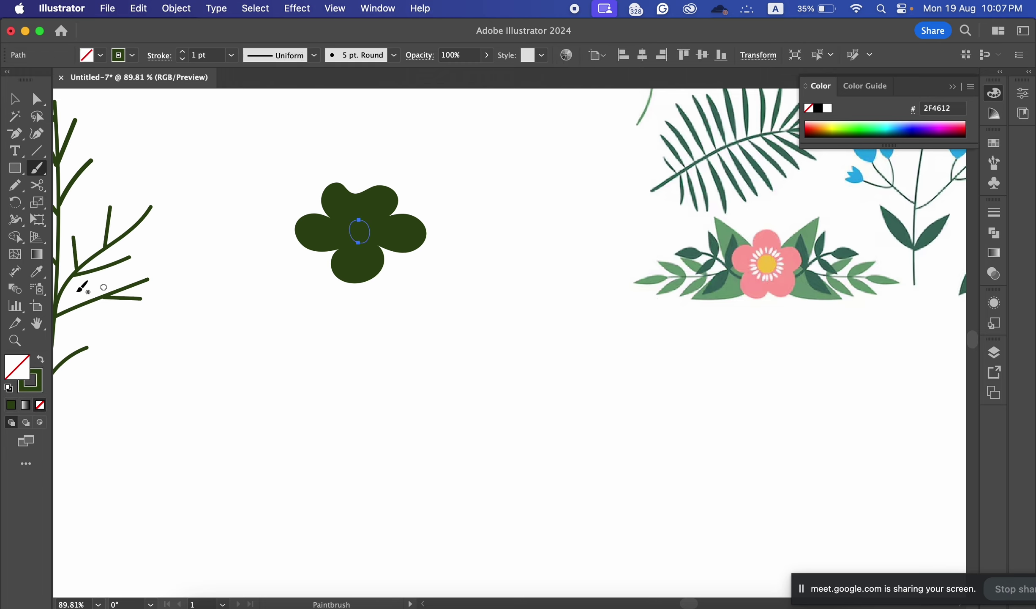
pyautogui.click(37, 271)
pyautogui.click(150, 191)
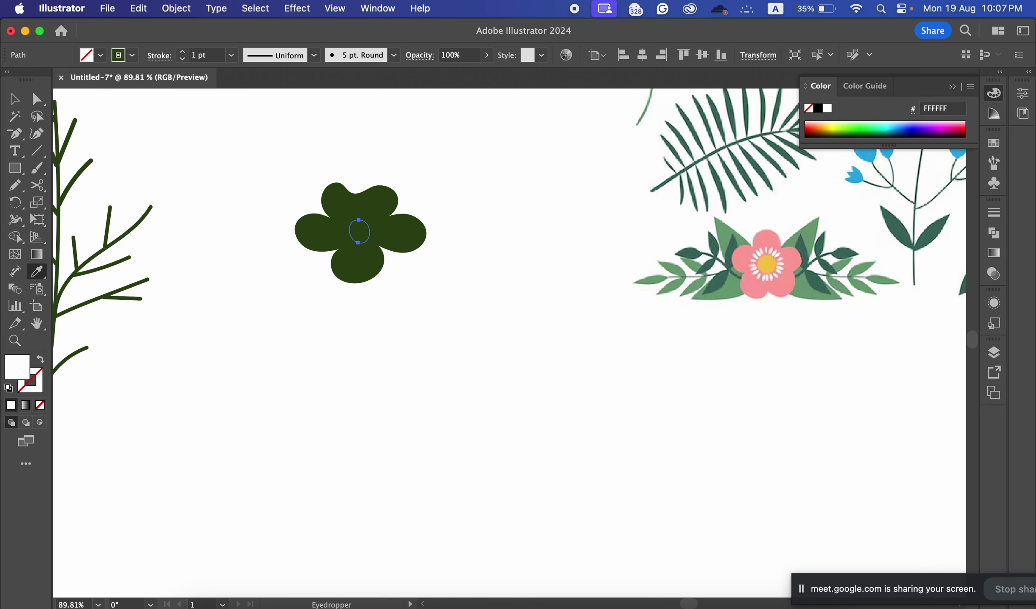
pyautogui.click(14, 99)
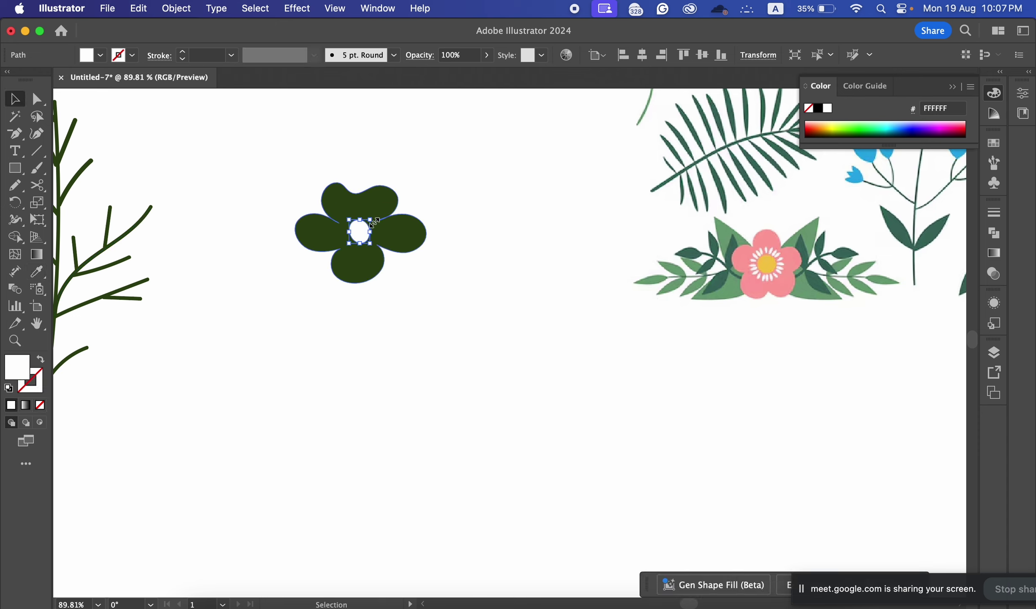
# Step: Nudge the white oval slightly left to centre it in the flower, and deselect it
pyautogui.click(412, 264)
pyautogui.moveTo(358, 229); pyautogui.dragTo(354, 232)
pyautogui.click(424, 185)
# Step: Group the flower with its white centre, move it up and left beside the juniper sprig's tip, and deselect it
pyautogui.moveTo(297, 159); pyautogui.dragTo(438, 274)
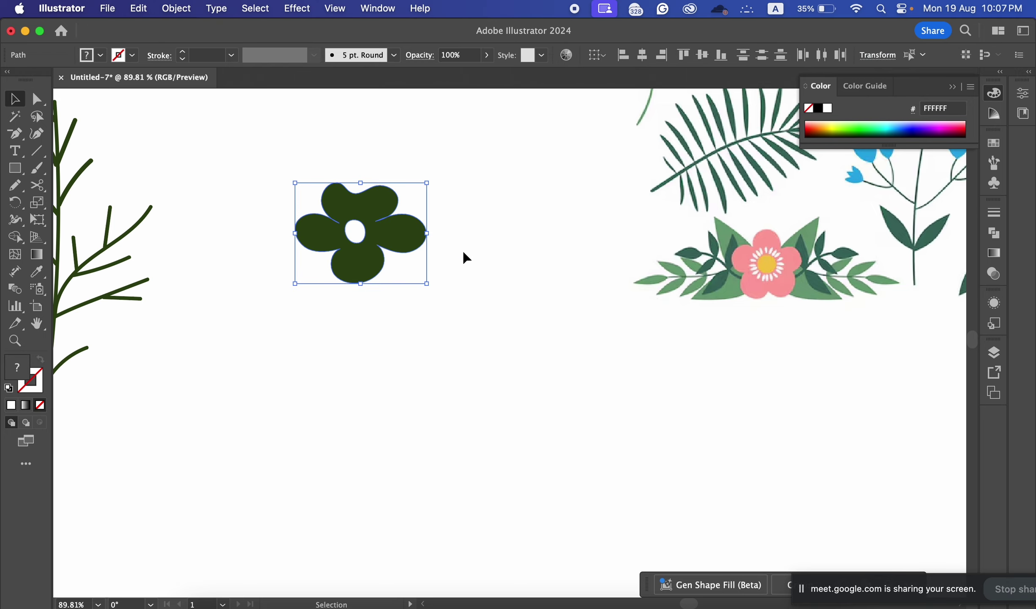
pyautogui.press('super+g')
pyautogui.scroll(-5, 351, 220)
pyautogui.moveTo(434, 236); pyautogui.dragTo(352, 170)
pyautogui.click(458, 238)
# Step: Examine the leaves and flowers in the floral reference image to choose another motif to draw
pyautogui.scroll(3, 472, 234)
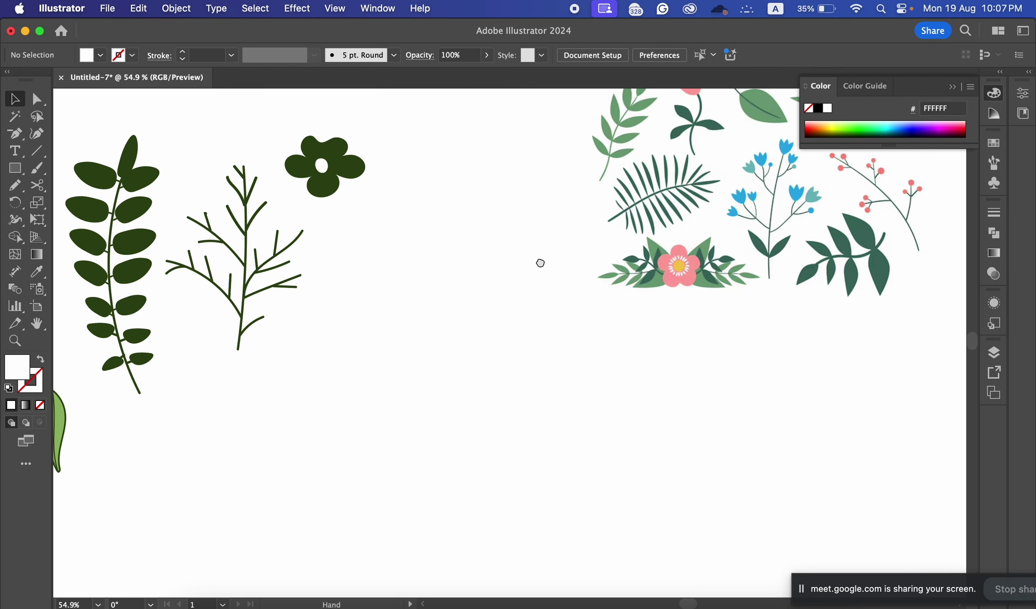
pyautogui.moveTo(543, 264); pyautogui.dragTo(462, 290)
pyautogui.scroll(2, 577, 246)
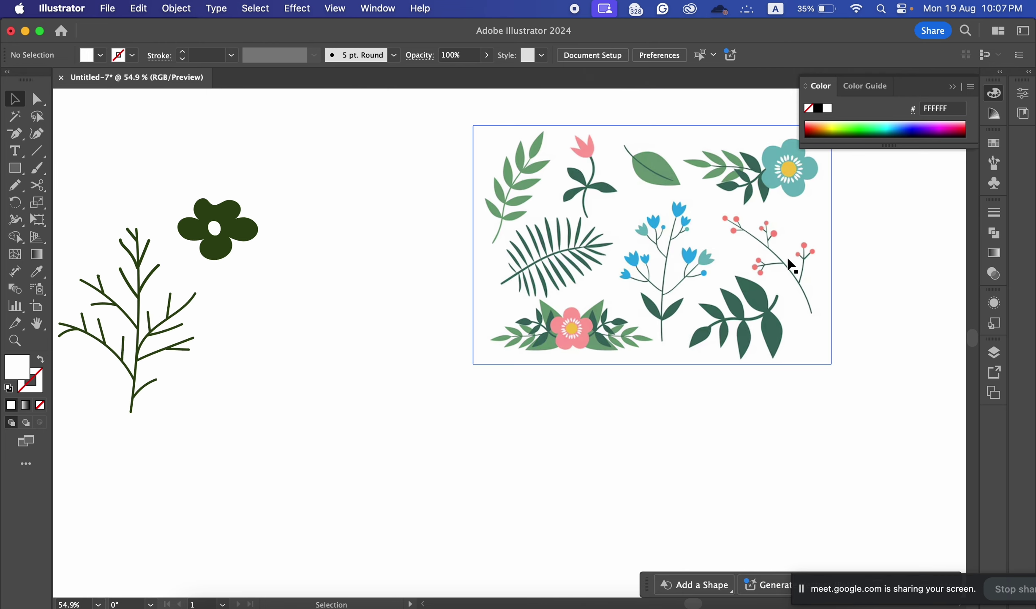
pyautogui.moveTo(800, 275); pyautogui.dragTo(597, 227)
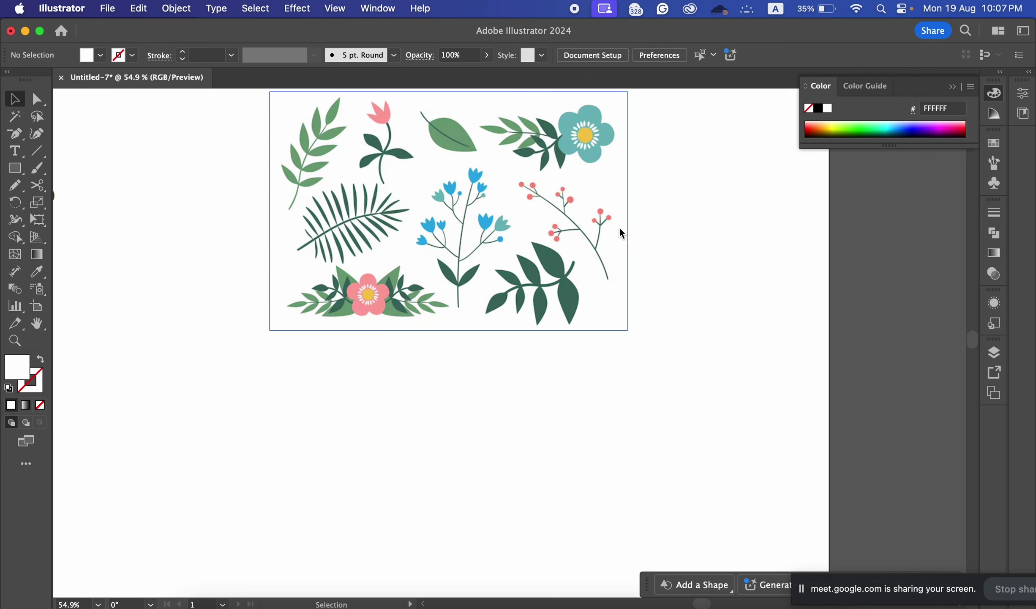
pyautogui.press('super+space')
pyautogui.moveTo(490, 223); pyautogui.dragTo(642, 237)
pyautogui.click(529, 259)
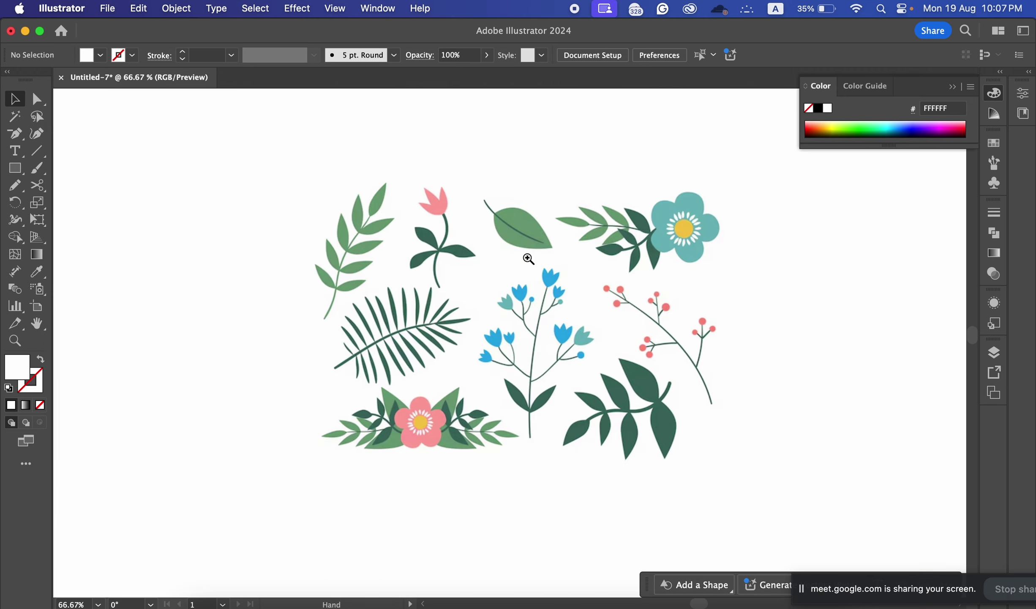
pyautogui.moveTo(528, 258); pyautogui.dragTo(317, 240)
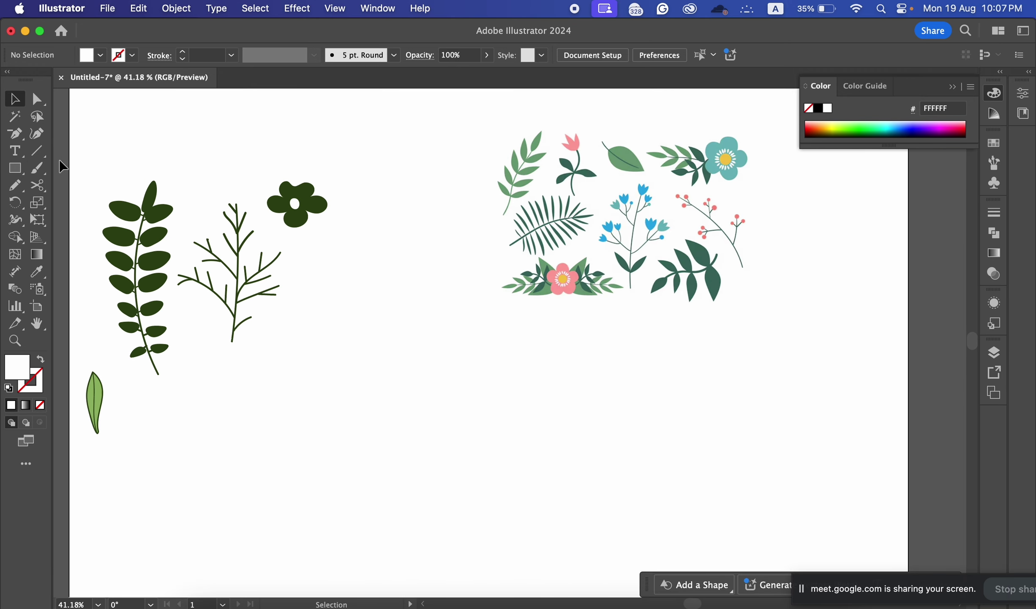
# Step: Paint a tall curved stem between the dark green flower and the floral reference, and start sampling a colour for it
pyautogui.click(44, 172)
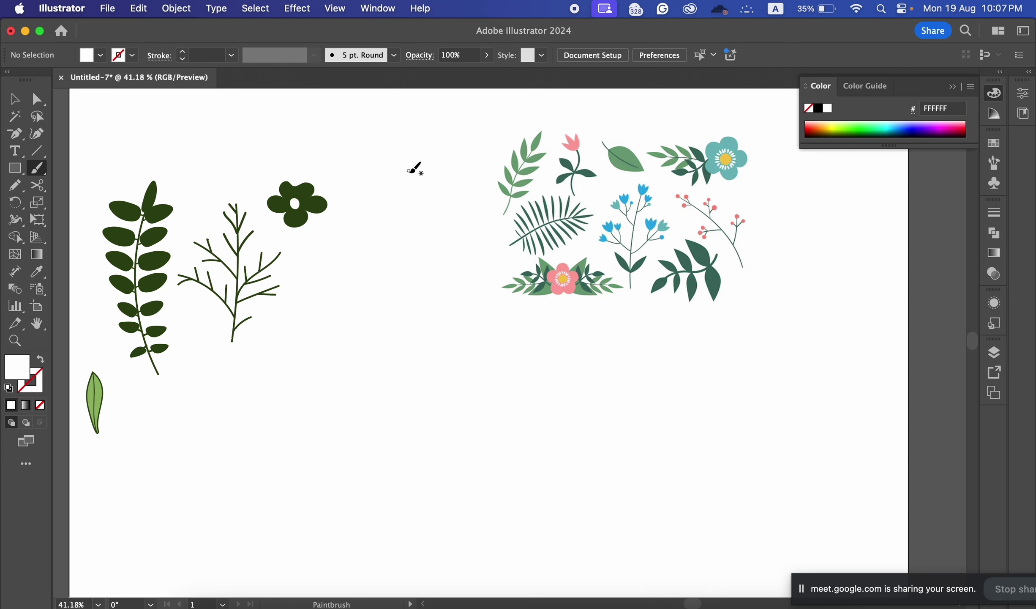
pyautogui.moveTo(408, 175); pyautogui.dragTo(427, 346)
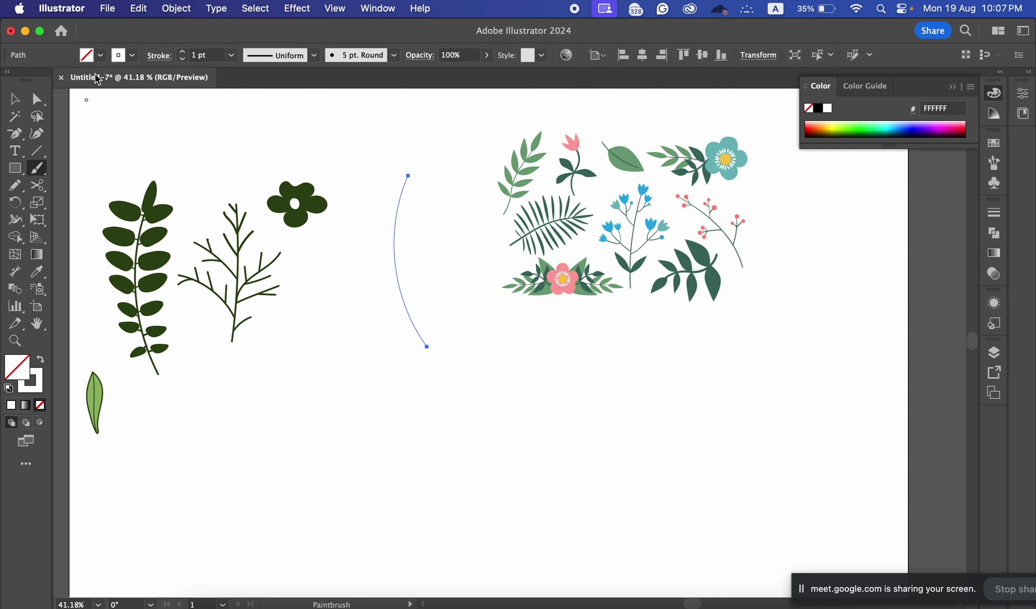
pyautogui.click(132, 58)
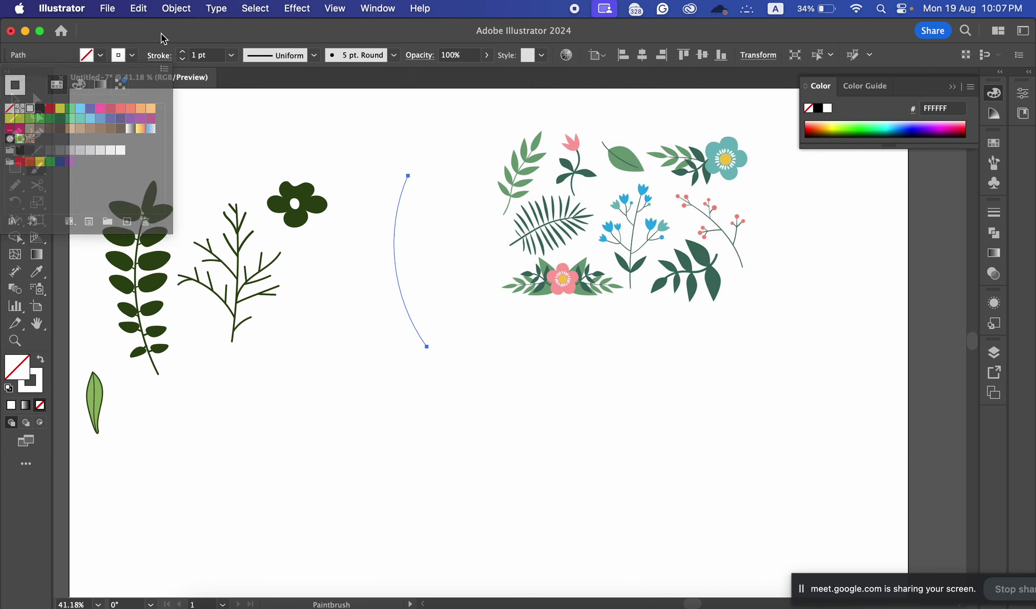
pyautogui.click(34, 274)
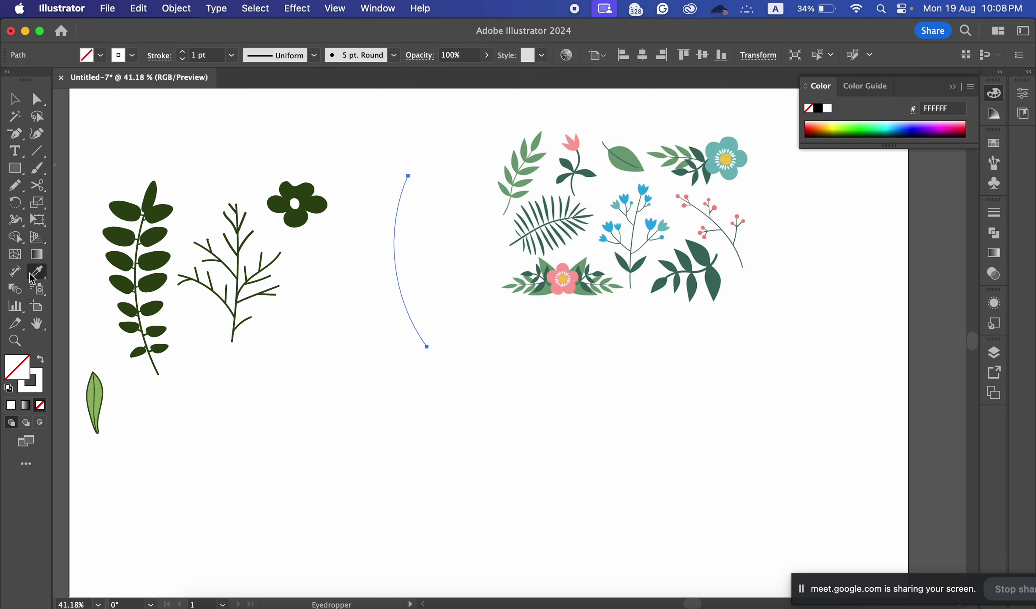
# Step: Copy the dark green 0.75 pt stroke of the bare branch drawing onto the new curved stem with the Eyedropper
pyautogui.click(232, 252)
pyautogui.click(15, 98)
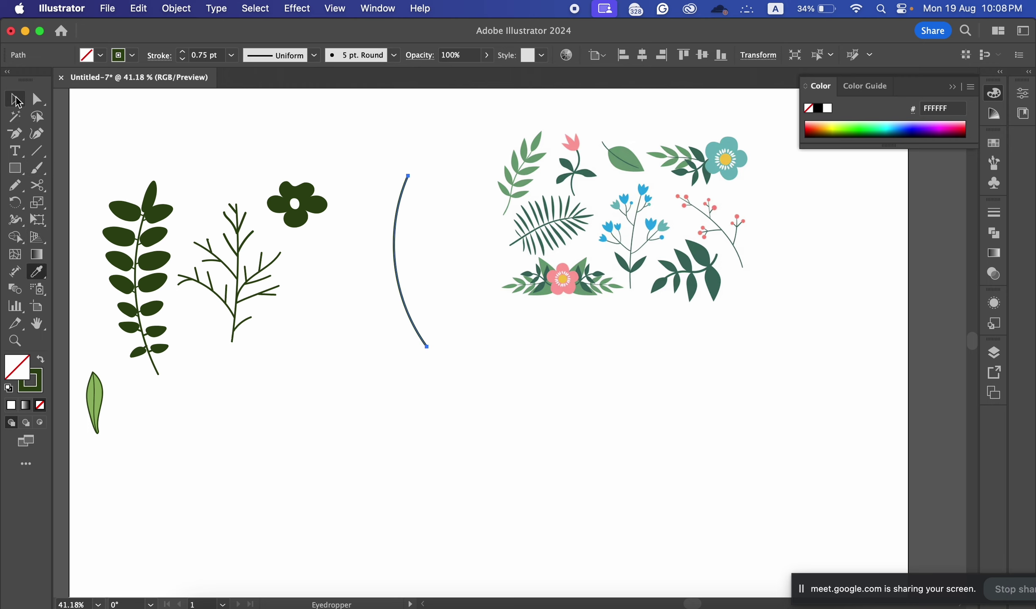
pyautogui.click(434, 252)
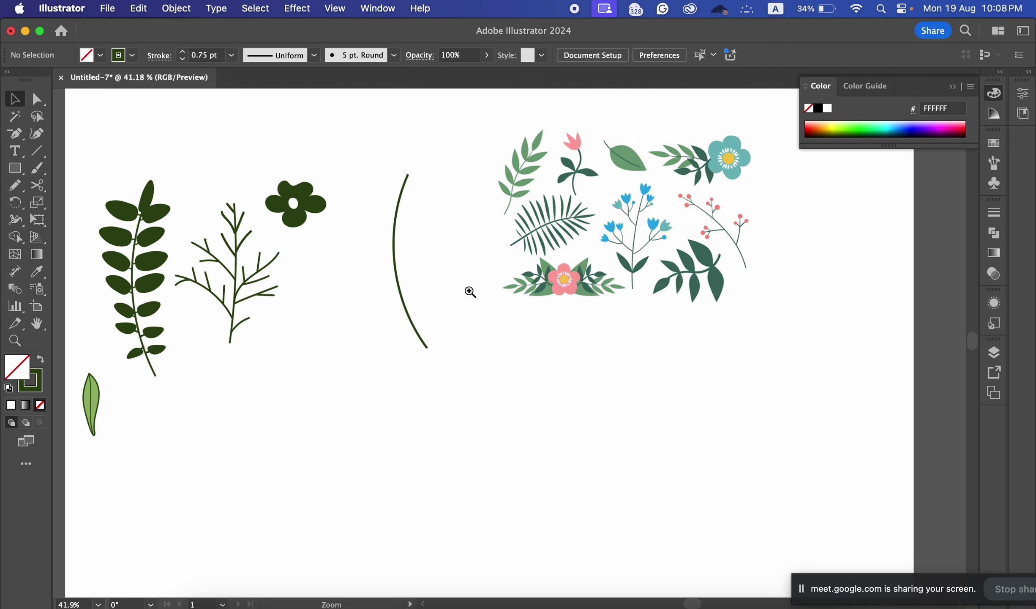
# Step: Paint a short curved side branch rising from the right side of the curved stem near its lower end
pyautogui.scroll(3, 470, 291)
pyautogui.click(36, 168)
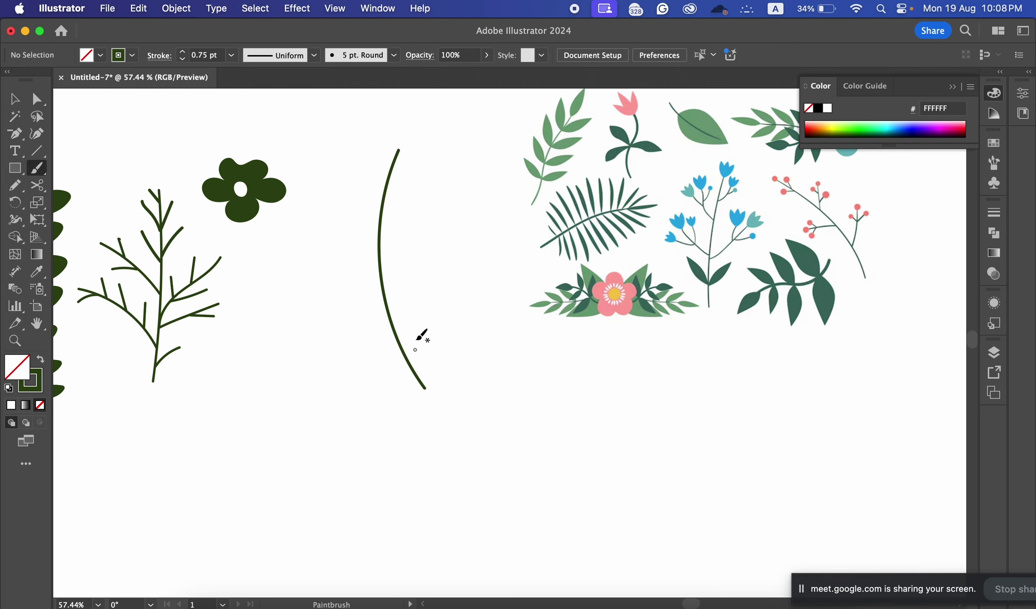
pyautogui.moveTo(420, 367); pyautogui.dragTo(416, 373)
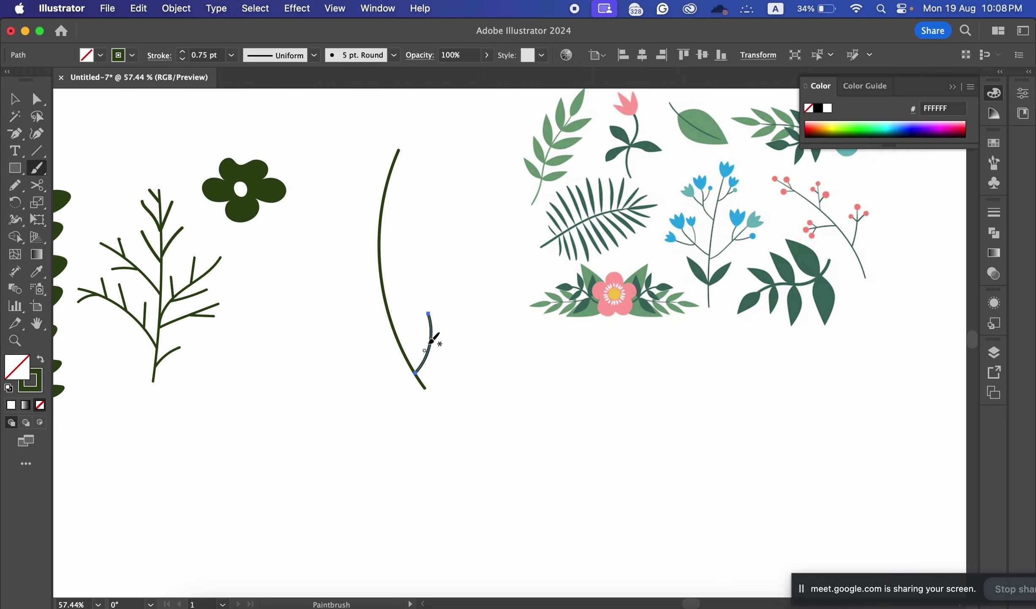
# Step: Paint two short twigs on the side branch and a round berry at each of the three tips
pyautogui.press('super+space')
pyautogui.scroll(3, 430, 289)
pyautogui.moveTo(471, 273)
pyautogui.mouseDown()
pyautogui.moveTo(315, 299)
pyautogui.moveTo(329, 291)
pyautogui.mouseUp()
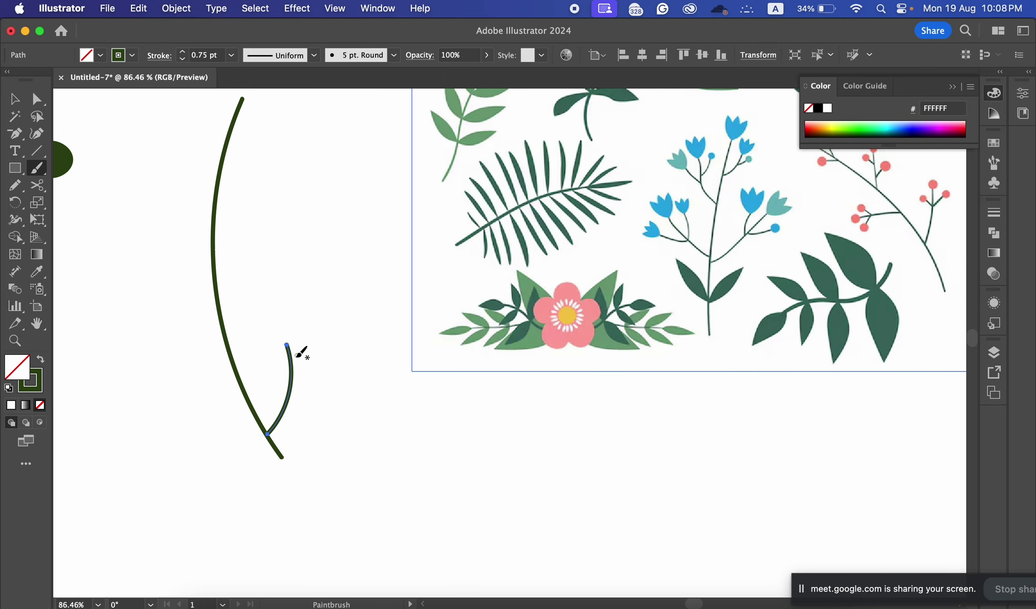
pyautogui.moveTo(292, 365); pyautogui.dragTo(291, 365)
pyautogui.moveTo(276, 351); pyautogui.dragTo(272, 351)
# Step: Move the right twig with its berry slightly lower along the side branch
pyautogui.click(14, 99)
pyautogui.click(330, 345)
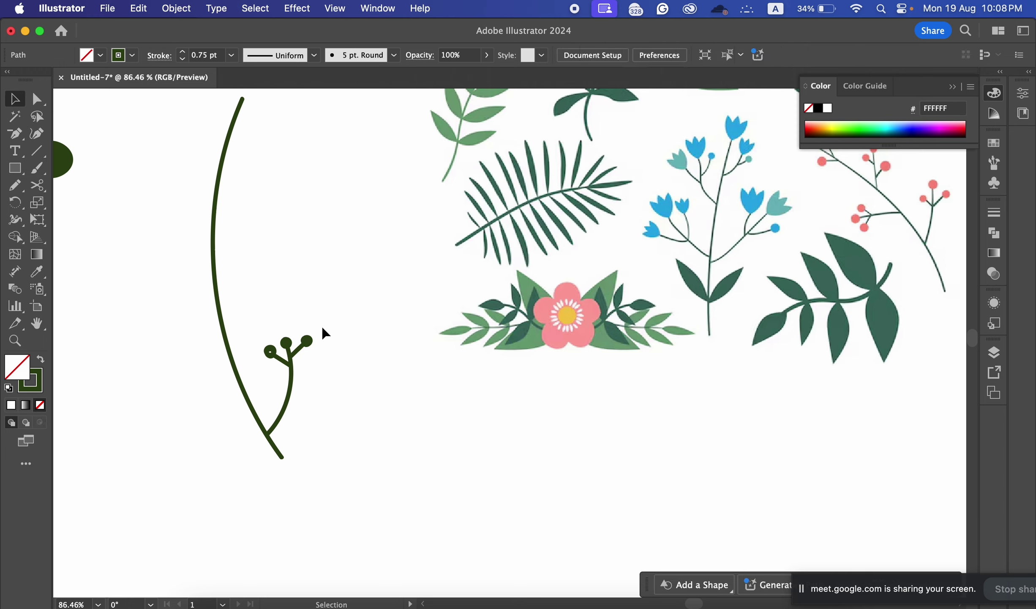
pyautogui.click(307, 341)
pyautogui.moveTo(305, 355); pyautogui.dragTo(303, 370)
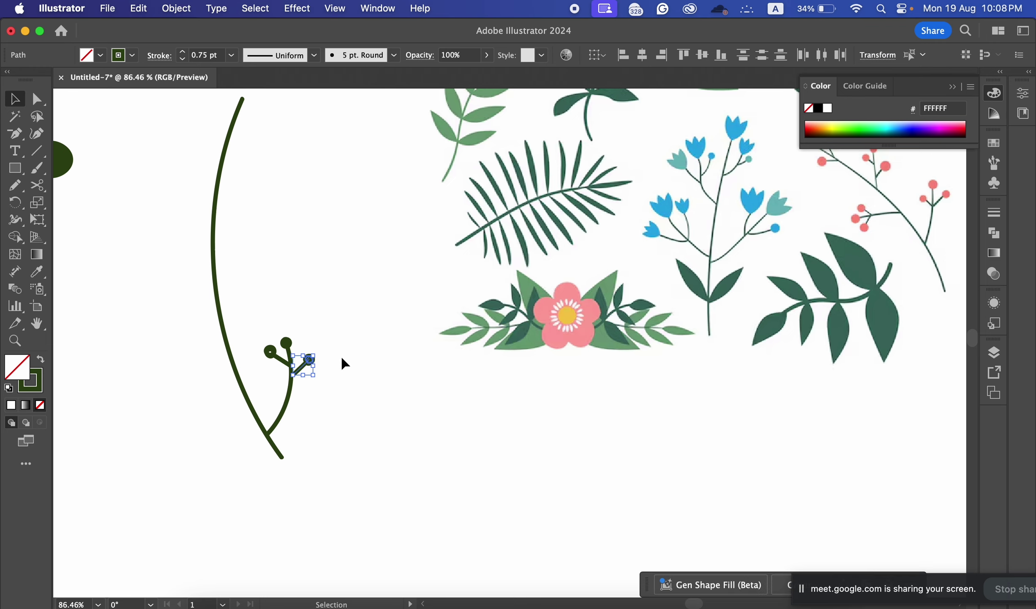
pyautogui.click(351, 349)
# Step: Recolor the three berries with pink sampled from the reference flower, applied as their stroke with no fill
pyautogui.click(310, 359)
pyautogui.keyDown('shift'); pyautogui.click(287, 343); pyautogui.keyUp('shift')
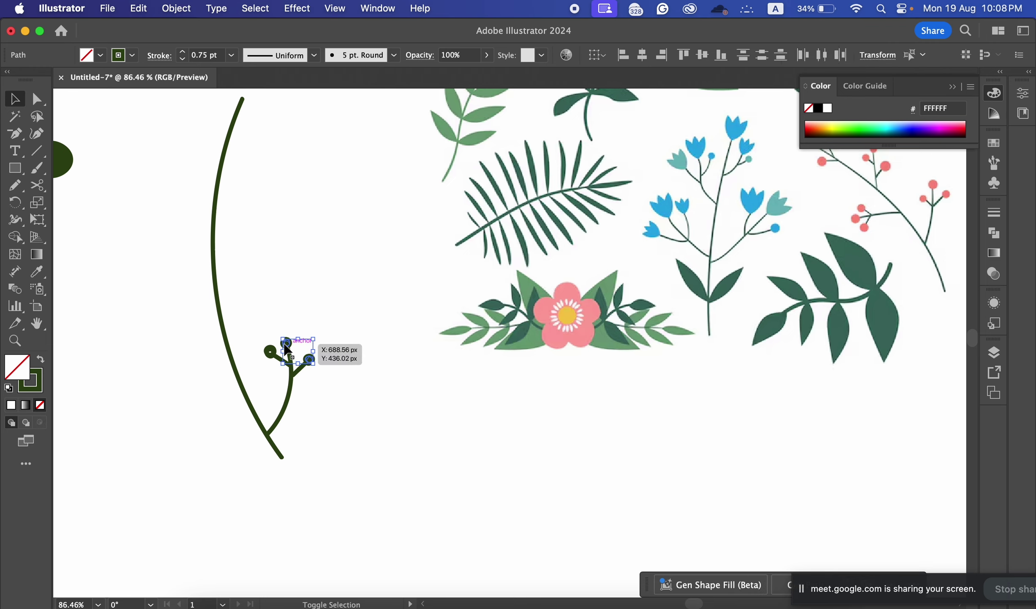
pyautogui.keyDown('shift'); pyautogui.click(270, 351); pyautogui.keyUp('shift')
pyautogui.click(37, 271)
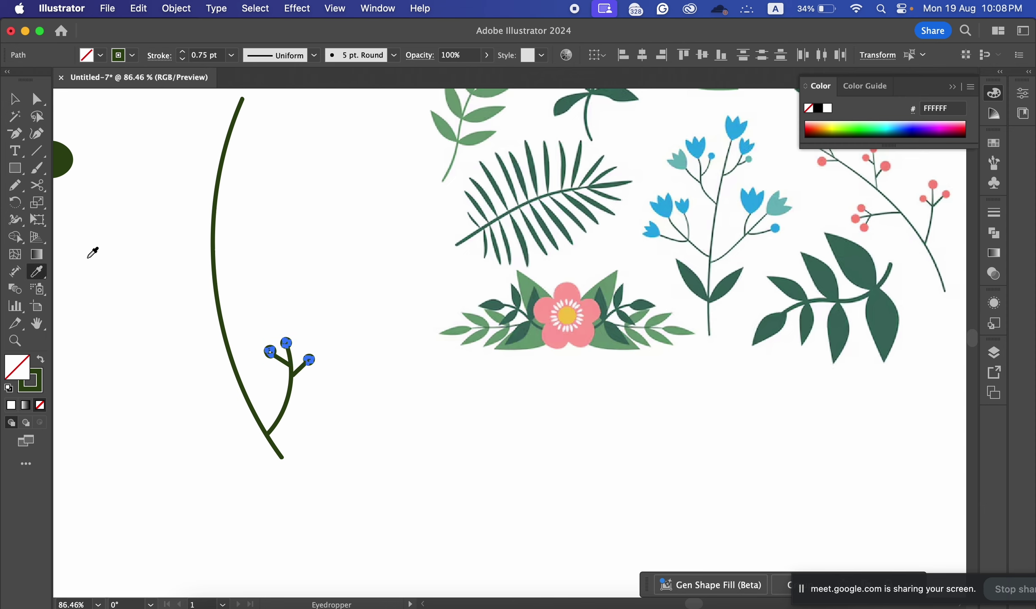
pyautogui.click(544, 292)
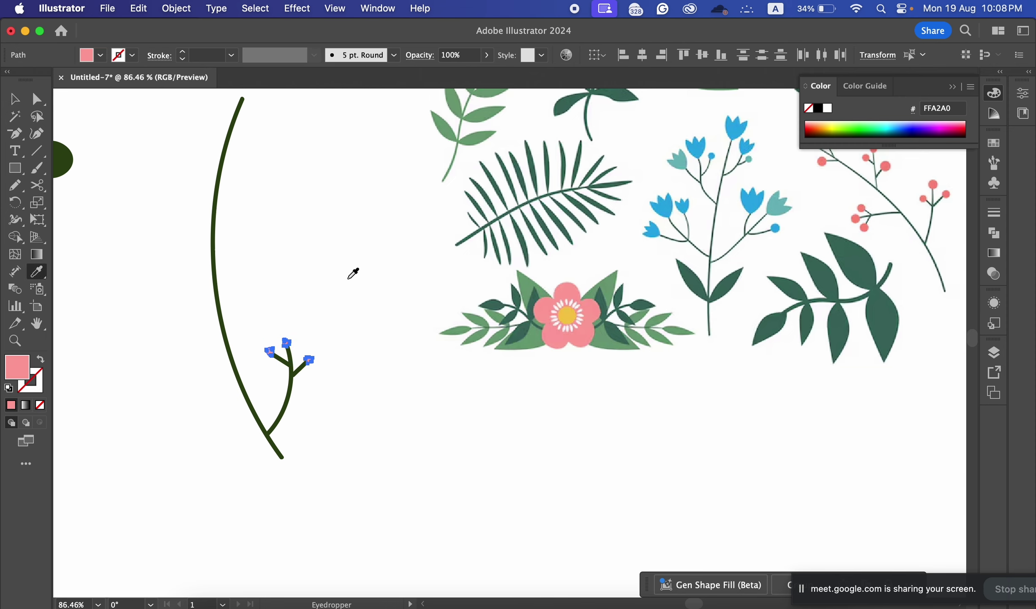
pyautogui.click(39, 362)
pyautogui.click(13, 99)
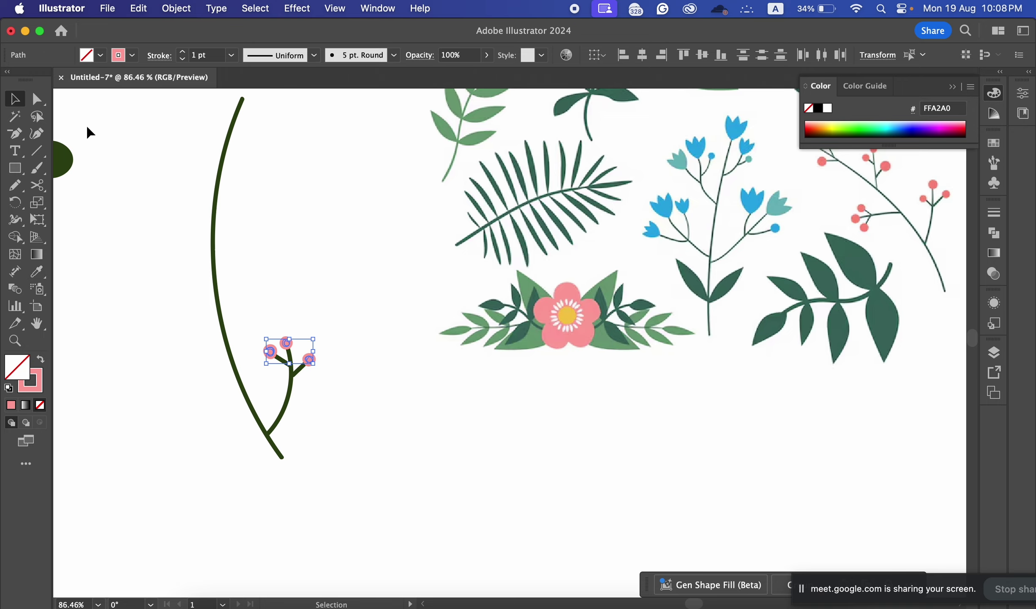
pyautogui.click(329, 264)
# Step: Resize the berries on the side branch so the middle one is largest and the right one smallest
pyautogui.press('super+space')
pyautogui.moveTo(359, 253); pyautogui.dragTo(257, 251)
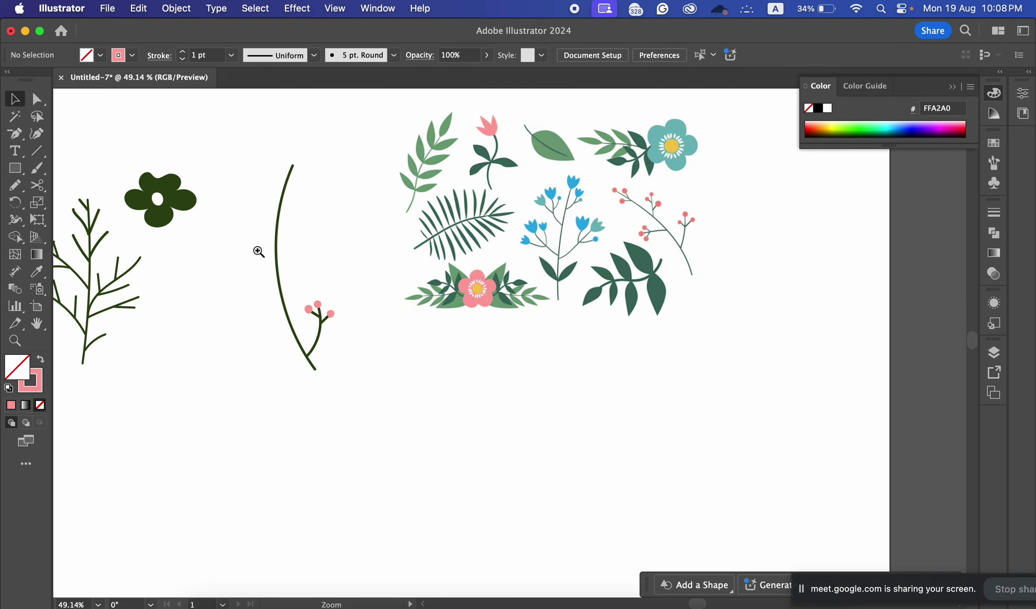
pyautogui.press('space')
pyautogui.scroll(10, 363, 341)
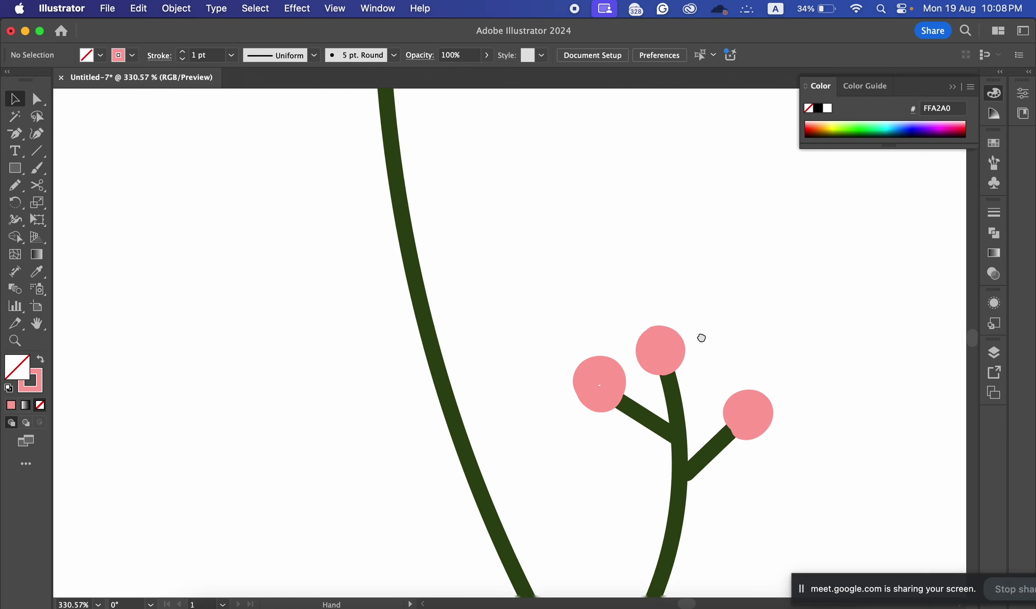
pyautogui.moveTo(702, 337); pyautogui.dragTo(518, 233)
pyautogui.click(569, 306)
pyautogui.moveTo(583, 296); pyautogui.dragTo(573, 301)
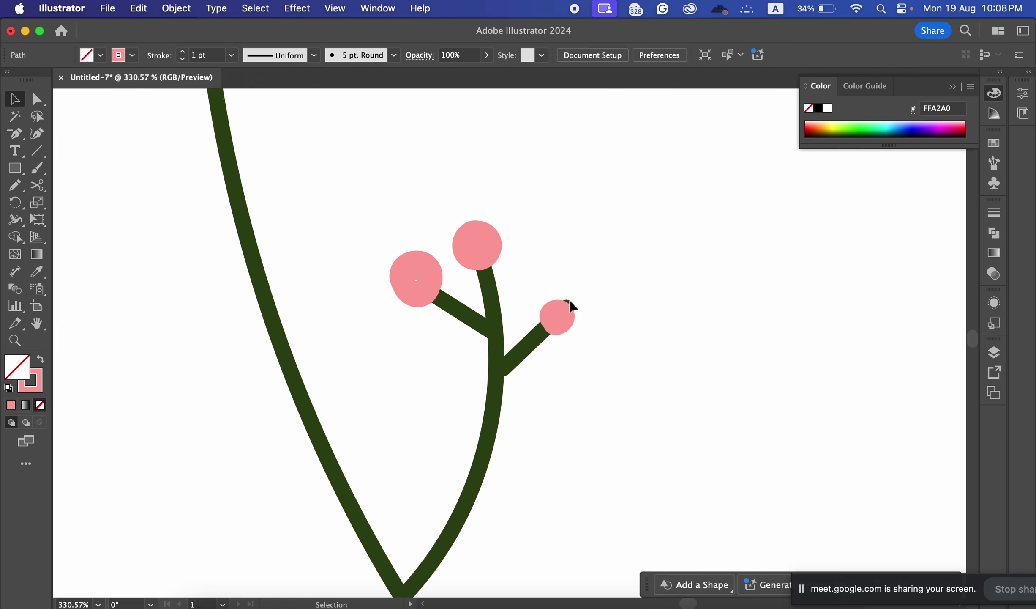
pyautogui.doubleClick(573, 303)
pyautogui.doubleClick(592, 283)
pyautogui.moveTo(562, 312); pyautogui.dragTo(569, 305)
pyautogui.keyDown('shift'); pyautogui.click(474, 259); pyautogui.keyUp('shift')
pyautogui.keyDown('shift'); pyautogui.click(412, 275); pyautogui.keyUp('shift')
# Step: Group the side branch with its twigs and berries, and place a copy higher up beside the main stem
pyautogui.press('super+0')
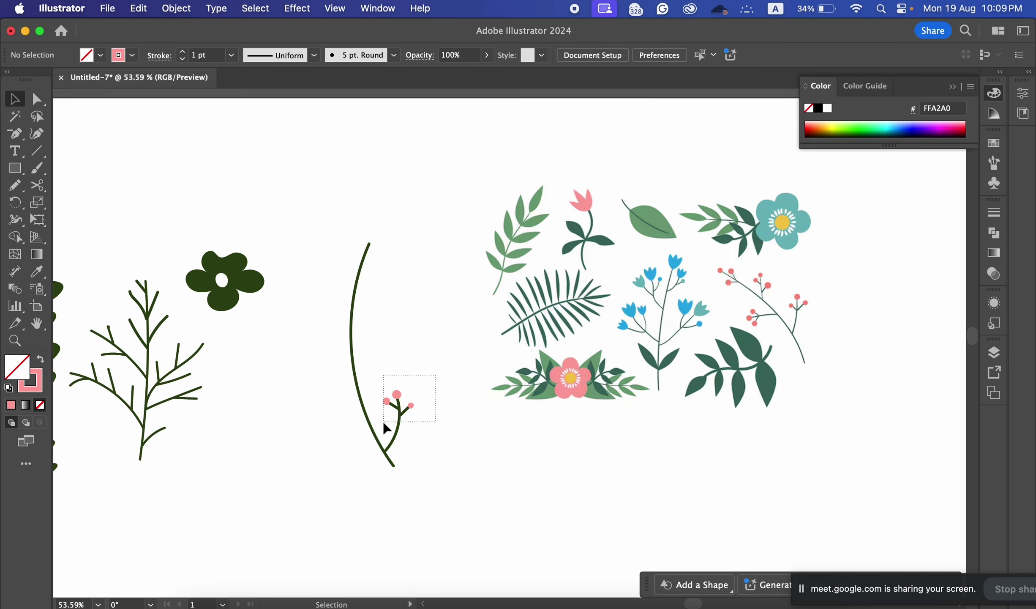
pyautogui.press('super+g')
pyautogui.moveTo(399, 410); pyautogui.dragTo(342, 359)
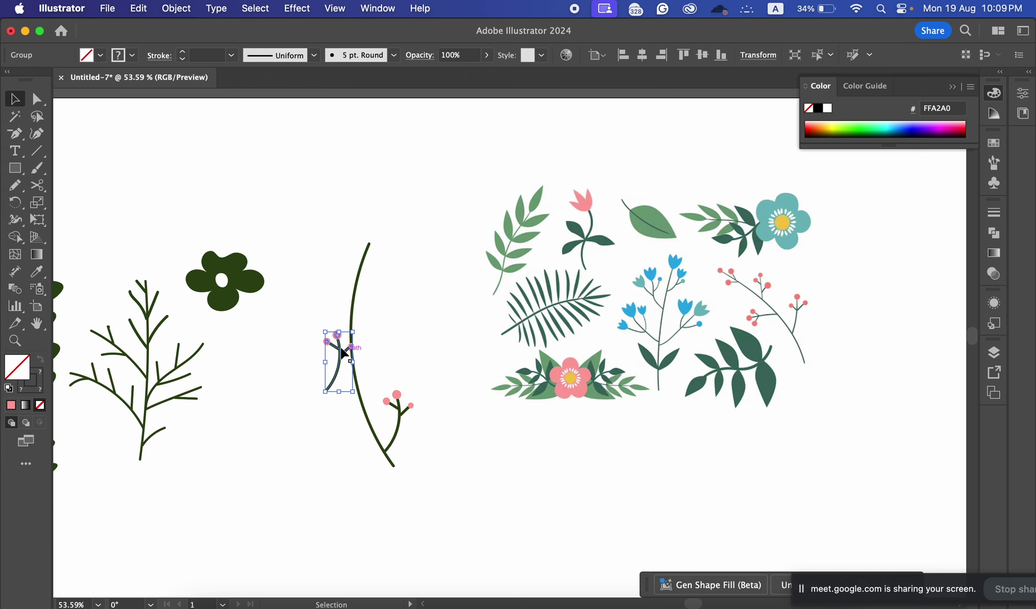
# Step: Make a vertical-axis reflected copy of the sprig and place the pair on the stem's left side and upper right
pyautogui.rightClick(344, 353)
pyautogui.moveTo(410, 515)
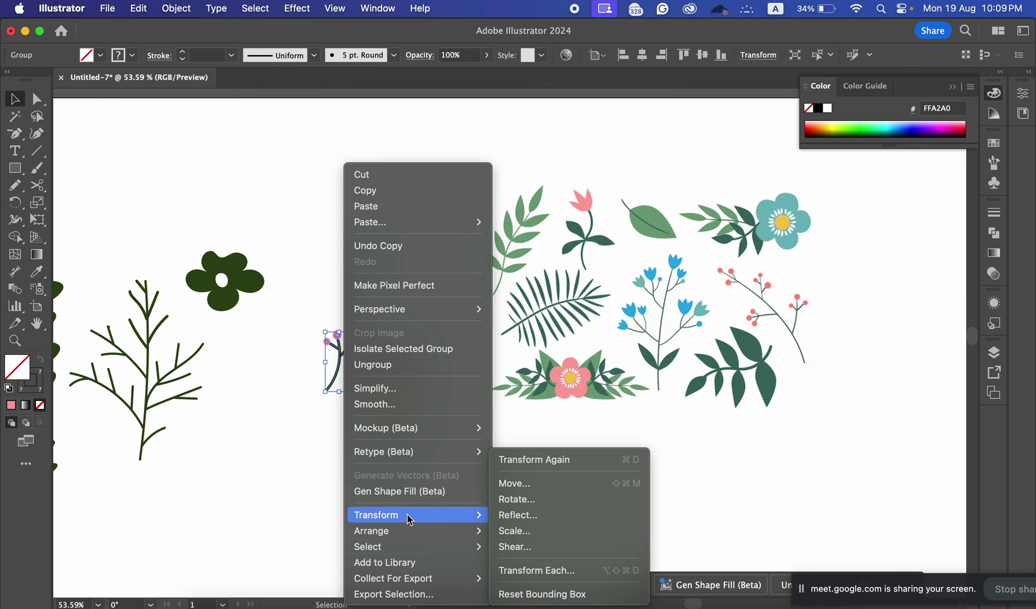
pyautogui.click(509, 515)
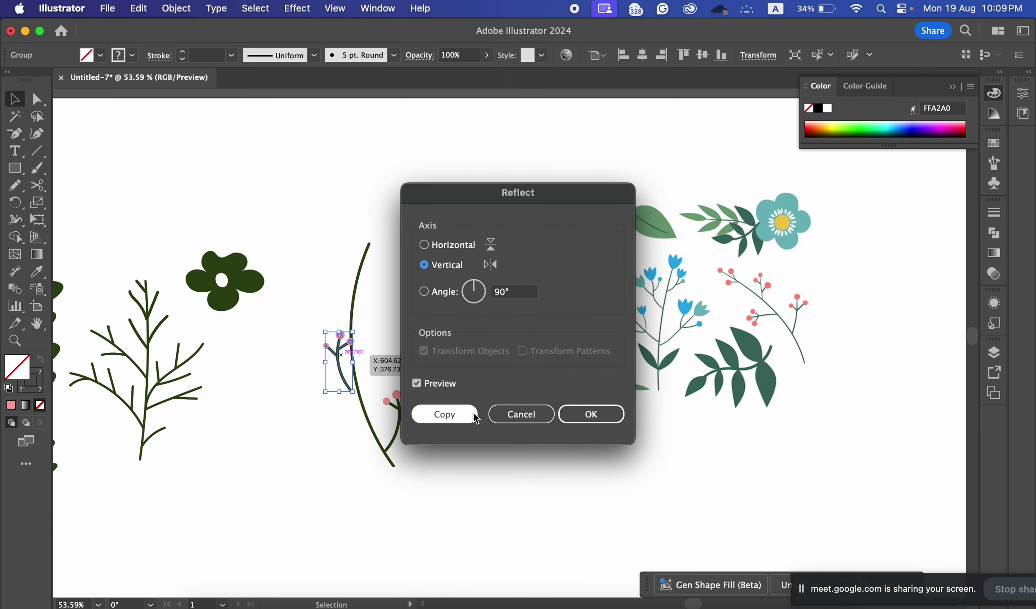
pyautogui.click(460, 422)
pyautogui.moveTo(342, 378); pyautogui.dragTo(423, 281)
pyautogui.moveTo(342, 365)
pyautogui.mouseDown()
pyautogui.moveTo(391, 296)
pyautogui.moveTo(371, 296)
pyautogui.moveTo(395, 283)
pyautogui.moveTo(351, 368)
pyautogui.moveTo(347, 340)
pyautogui.moveTo(335, 344)
pyautogui.moveTo(335, 360)
pyautogui.mouseUp()
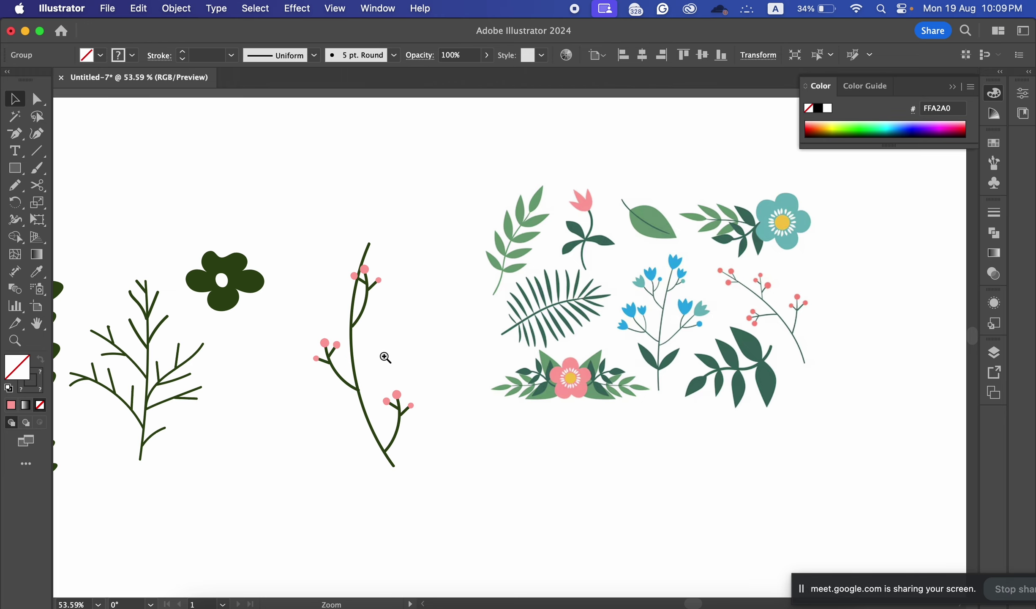
# Step: Straighten the lower part of the left sprig's branch by adjusting the curve handle of its base anchor point
pyautogui.scroll(5, 384, 356)
pyautogui.press('a')
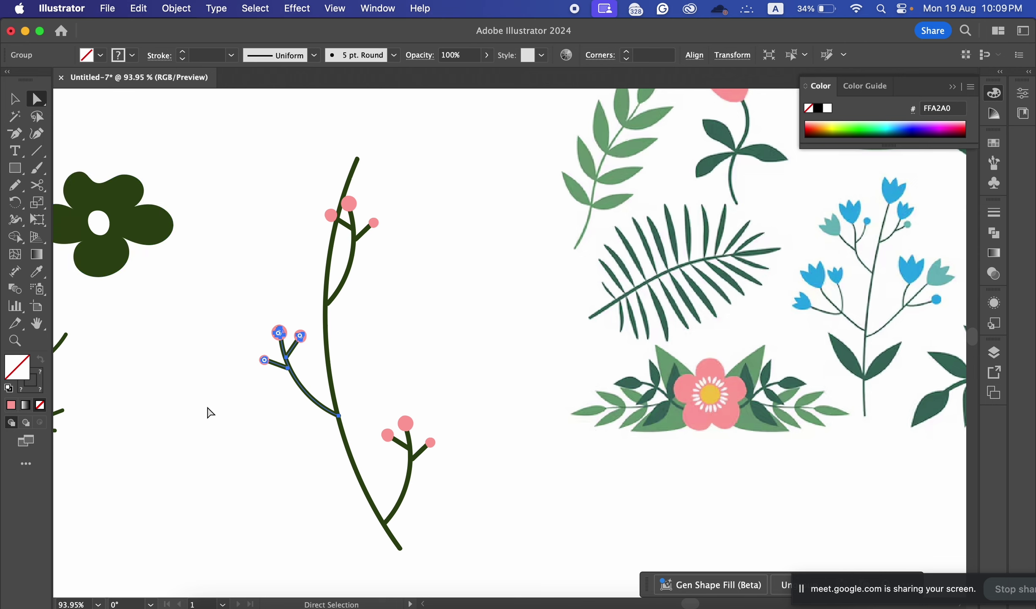
pyautogui.click(338, 416)
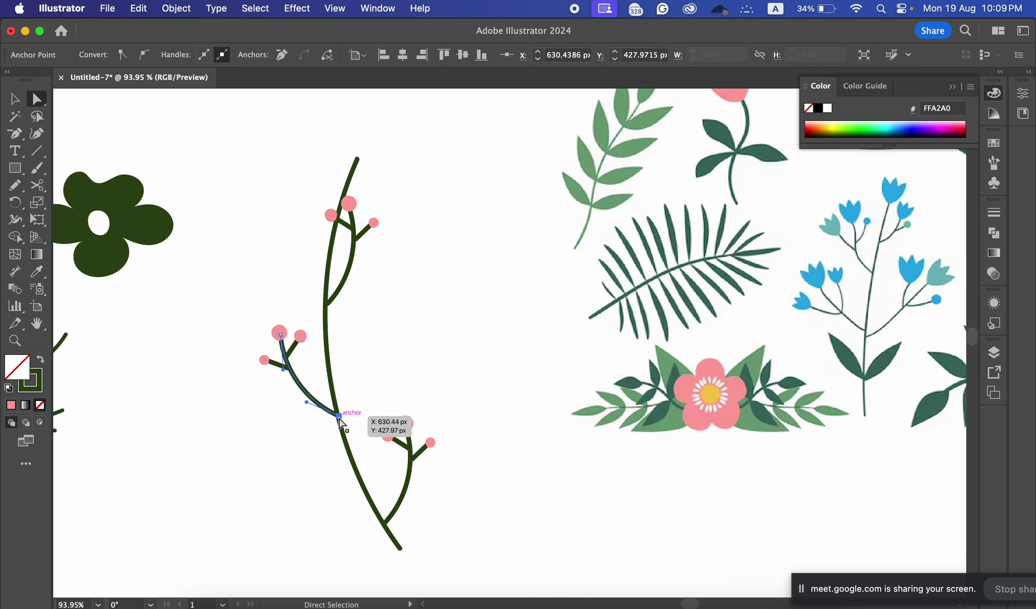
pyautogui.moveTo(305, 397); pyautogui.dragTo(320, 392)
pyautogui.click(14, 100)
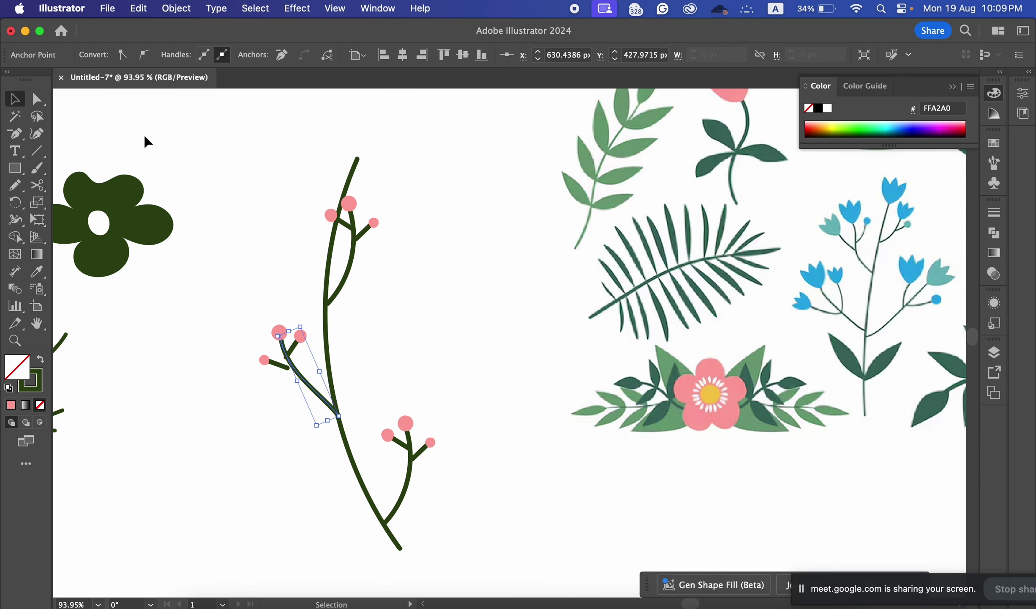
pyautogui.click(454, 373)
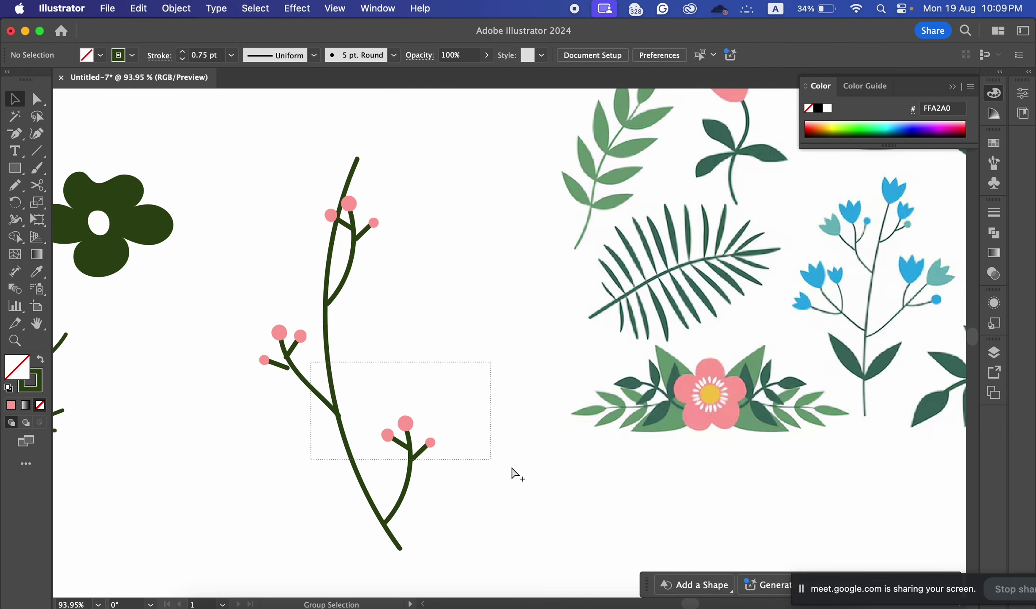
# Step: Ungroup the left berry sprig
pyautogui.moveTo(513, 469); pyautogui.dragTo(375, 363)
pyautogui.press('super+space')
pyautogui.press('Escape')
pyautogui.scroll(6, 393, 397)
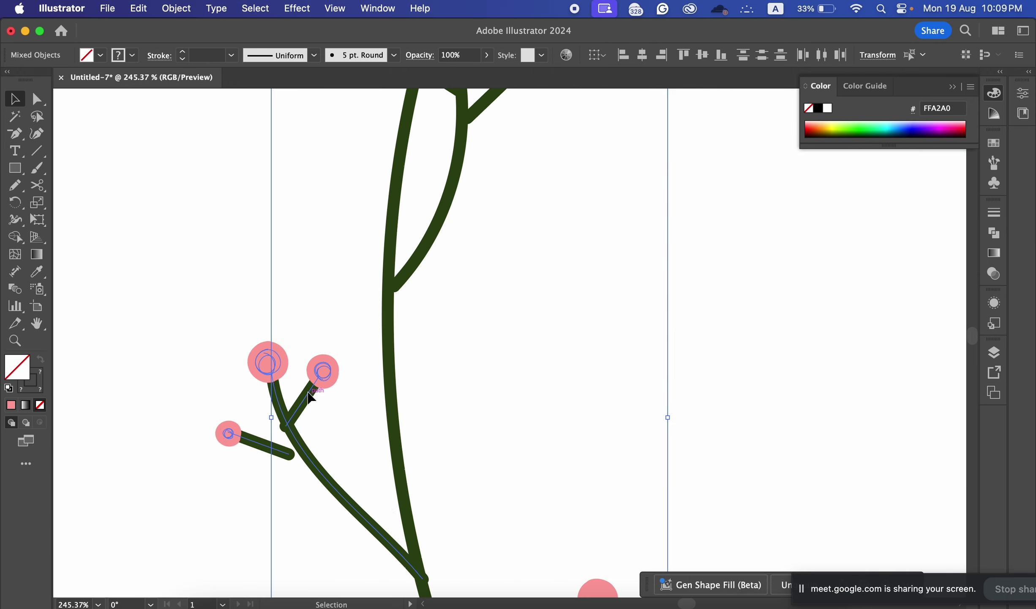
pyautogui.click(310, 397)
pyautogui.click(336, 340)
pyautogui.click(314, 397)
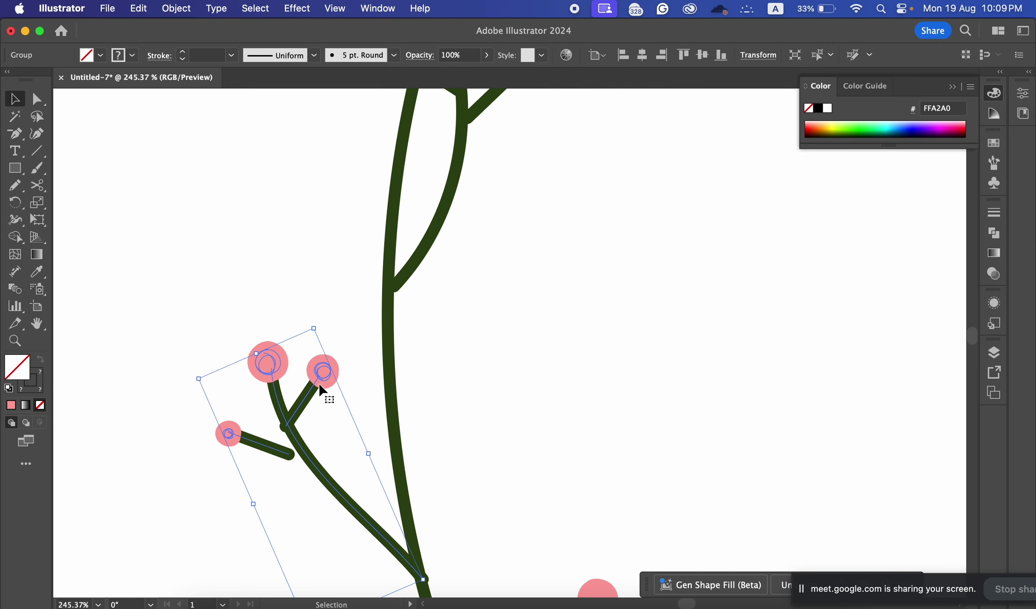
pyautogui.rightClick(322, 389)
pyautogui.click(360, 363)
pyautogui.click(345, 359)
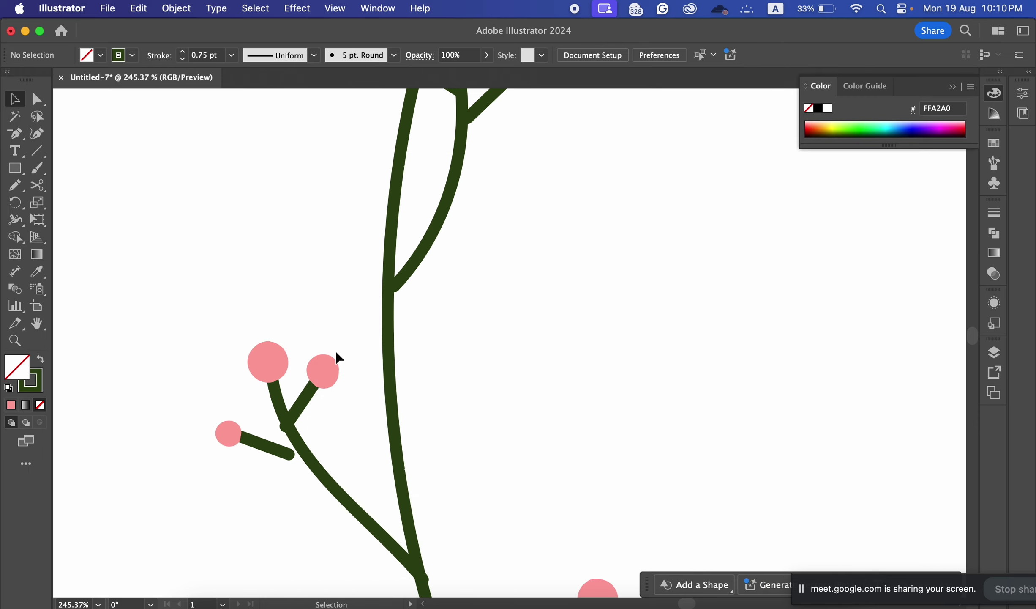
# Step: Move the left sprig's two berry twigs so their bases attach to the reshaped branch
pyautogui.moveTo(329, 396); pyautogui.dragTo(343, 404)
pyautogui.moveTo(252, 452); pyautogui.dragTo(233, 384)
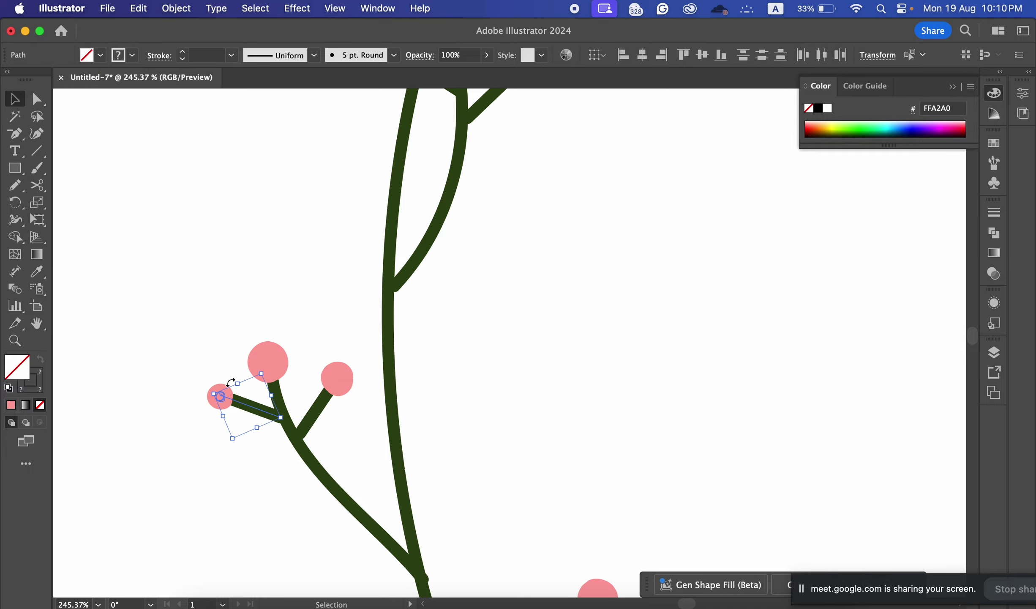
pyautogui.click(198, 351)
# Step: Rotate the upper right sprig clockwise and reposition it so its branch grows from the main stem
pyautogui.press('z')
pyautogui.scroll(-10, 377, 283)
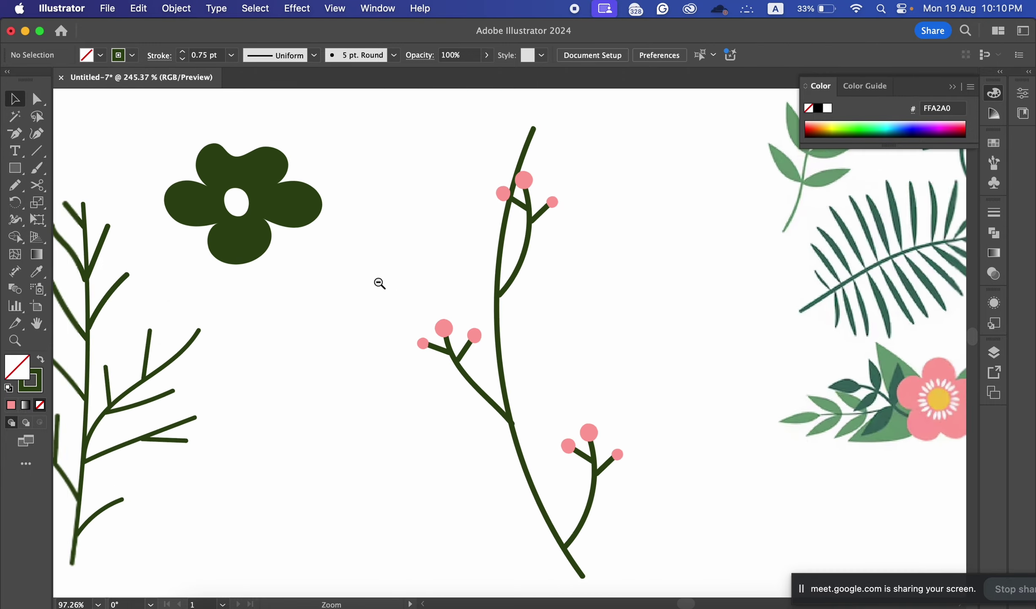
pyautogui.scroll(3, 473, 330)
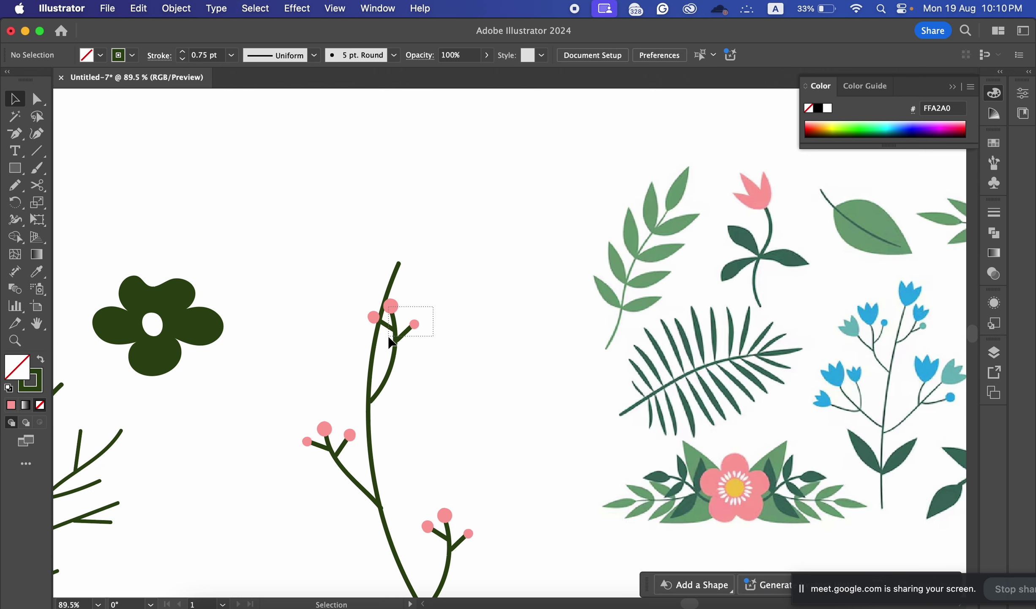
pyautogui.moveTo(392, 343); pyautogui.dragTo(391, 340)
pyautogui.moveTo(419, 296); pyautogui.dragTo(448, 296)
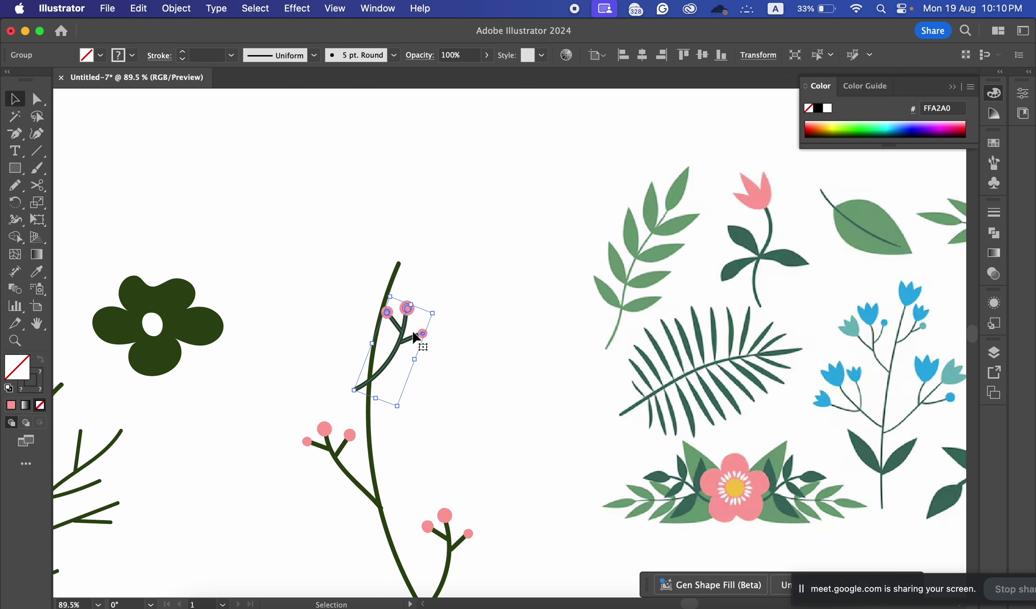
pyautogui.moveTo(416, 338); pyautogui.dragTo(408, 360)
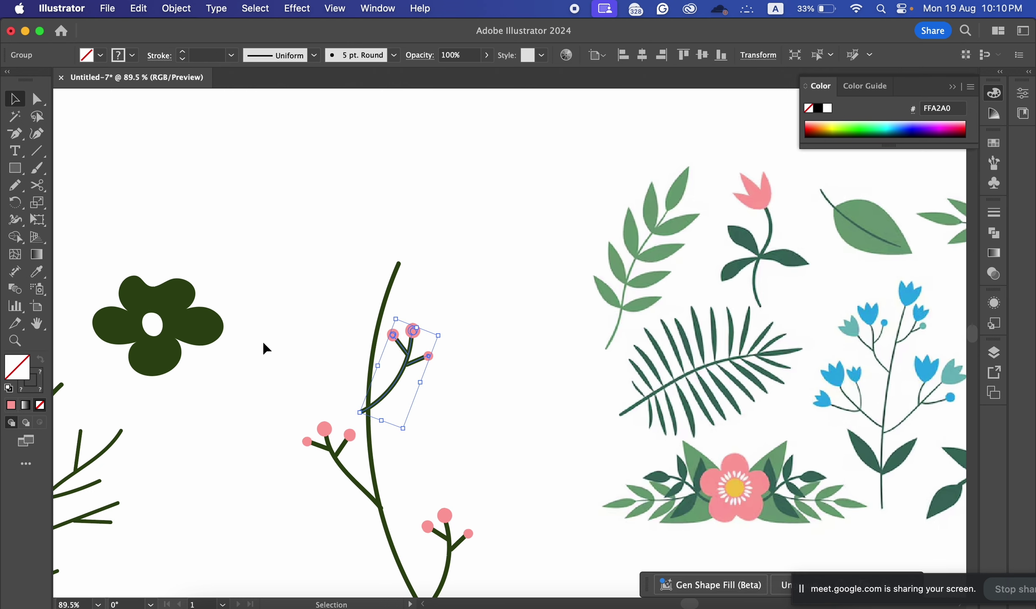
# Step: Erase the end of the upper sprig's branch that sticks out past the left side of the main stem
pyautogui.moveTo(38, 196); pyautogui.dragTo(84, 185)
pyautogui.moveTo(358, 397); pyautogui.dragTo(339, 387)
pyautogui.press('super+z')
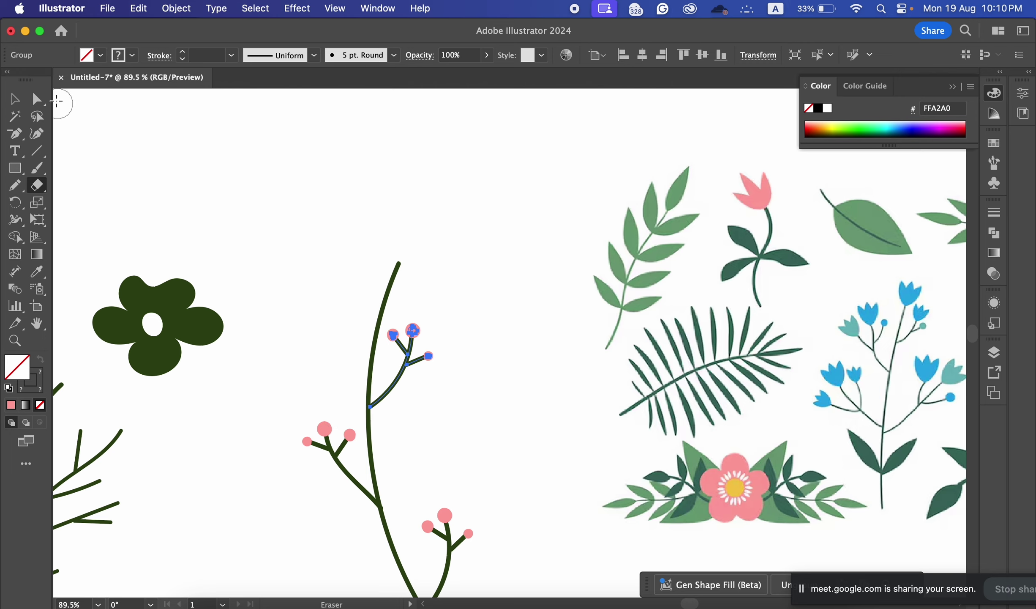
pyautogui.click(24, 103)
pyautogui.click(470, 315)
# Step: Duplicate the left berry sprig and place the copy beside the upper end of the main stem
pyautogui.press('z')
pyautogui.press('super+space')
pyautogui.keyDown('alt'); pyautogui.click(575, 280); pyautogui.keyUp('alt')
pyautogui.scroll(-3, 524, 249)
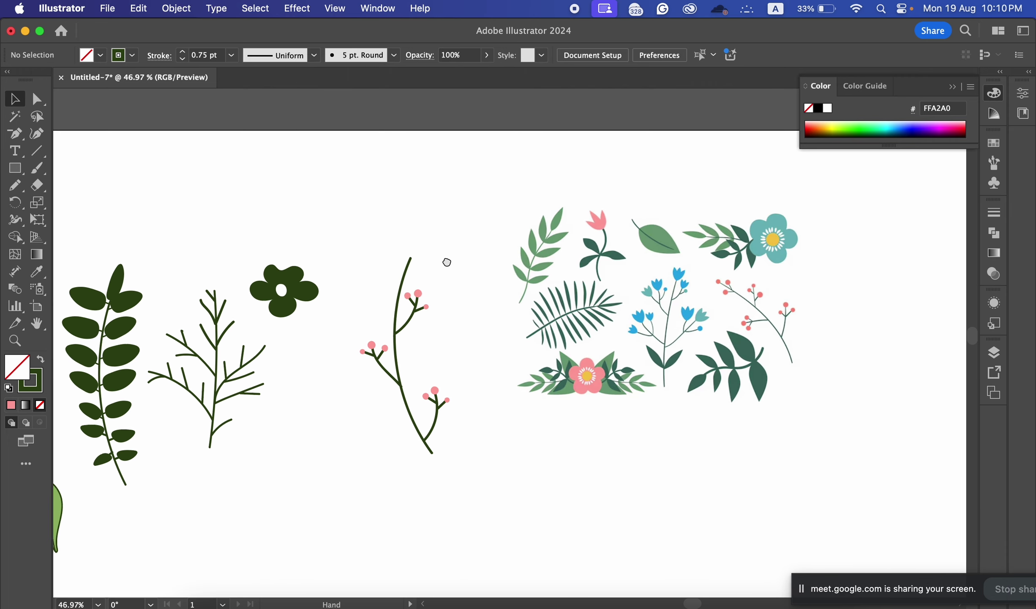
pyautogui.hscroll(3, 446, 261)
pyautogui.press('v')
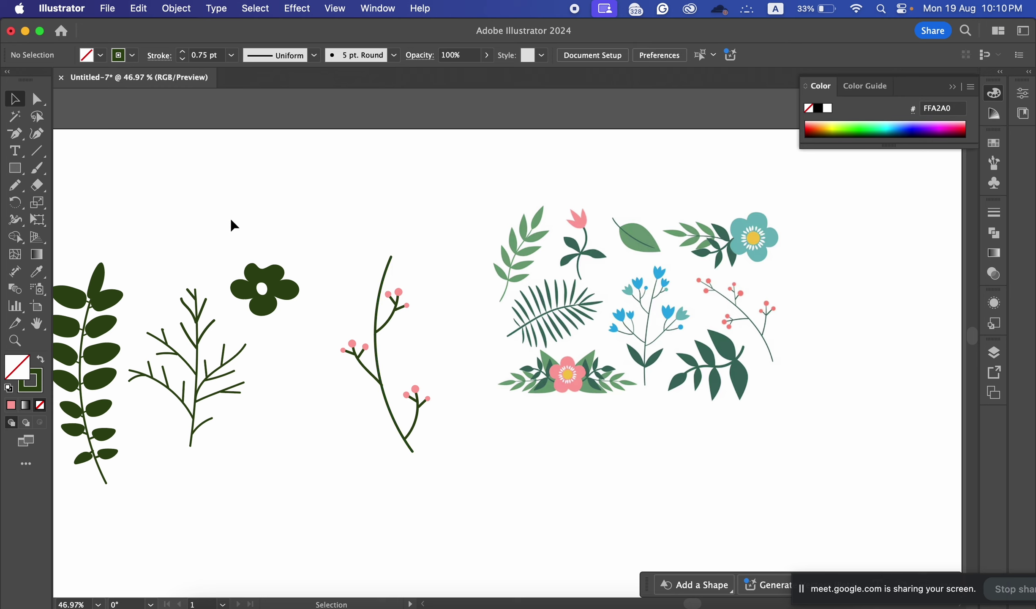
pyautogui.click(393, 314)
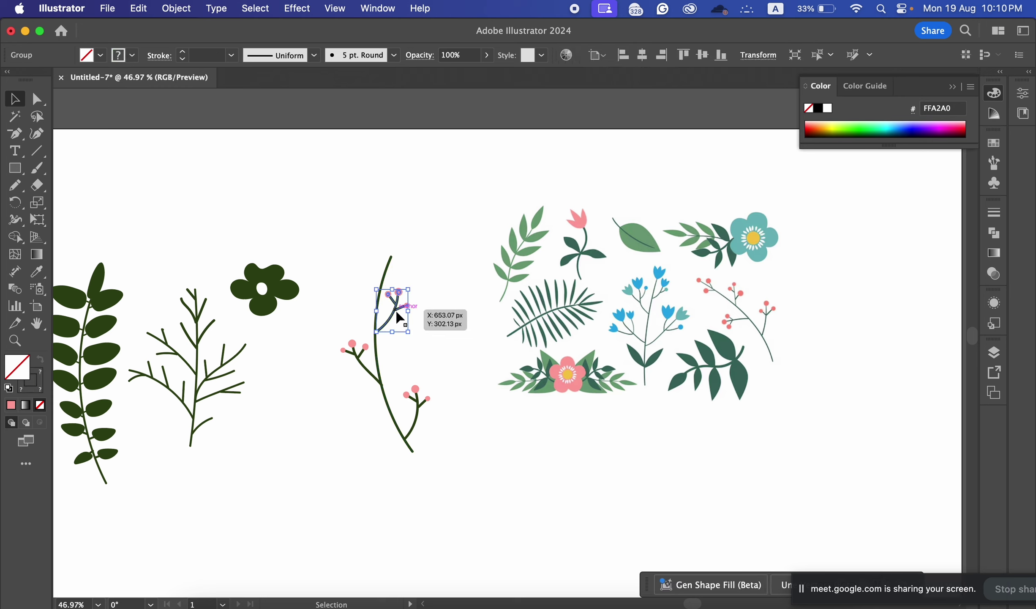
pyautogui.click(357, 358)
pyautogui.moveTo(358, 363); pyautogui.dragTo(407, 234)
pyautogui.click(426, 241)
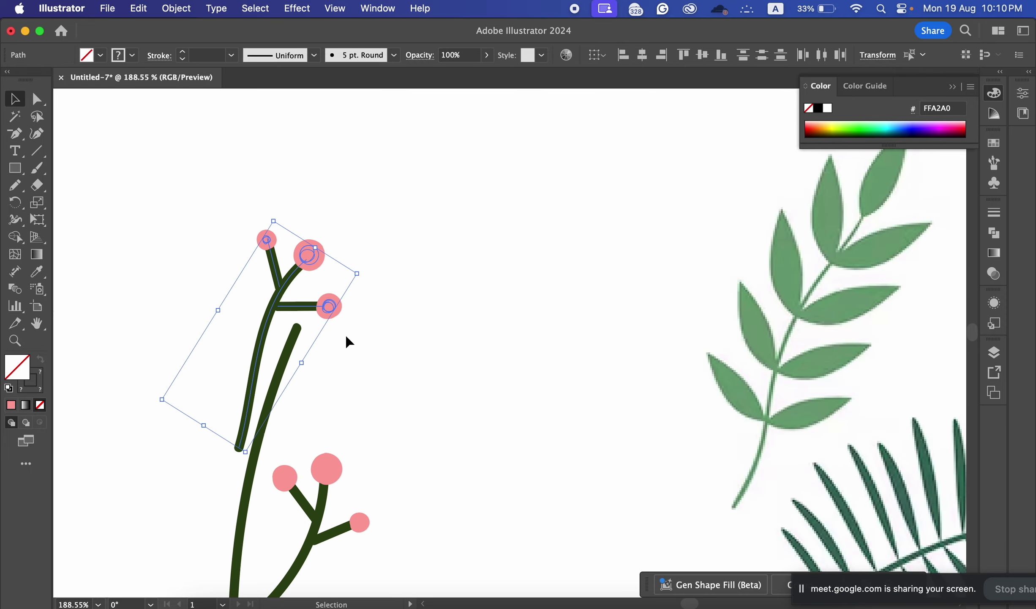
# Step: Move and rotate the copied sprig so its branch merges with the tip of the main stem
pyautogui.moveTo(265, 330); pyautogui.dragTo(289, 328)
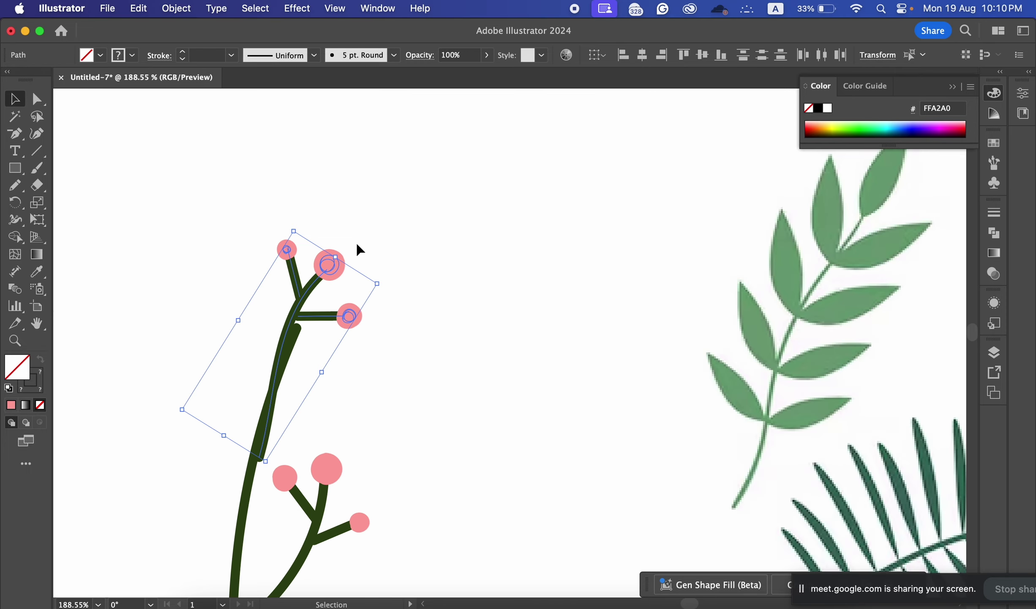
pyautogui.moveTo(345, 251); pyautogui.dragTo(358, 261)
pyautogui.moveTo(310, 323); pyautogui.dragTo(319, 320)
pyautogui.moveTo(368, 252); pyautogui.dragTo(377, 248)
pyautogui.moveTo(319, 300); pyautogui.dragTo(318, 300)
pyautogui.click(513, 304)
pyautogui.moveTo(578, 300); pyautogui.dragTo(555, 328)
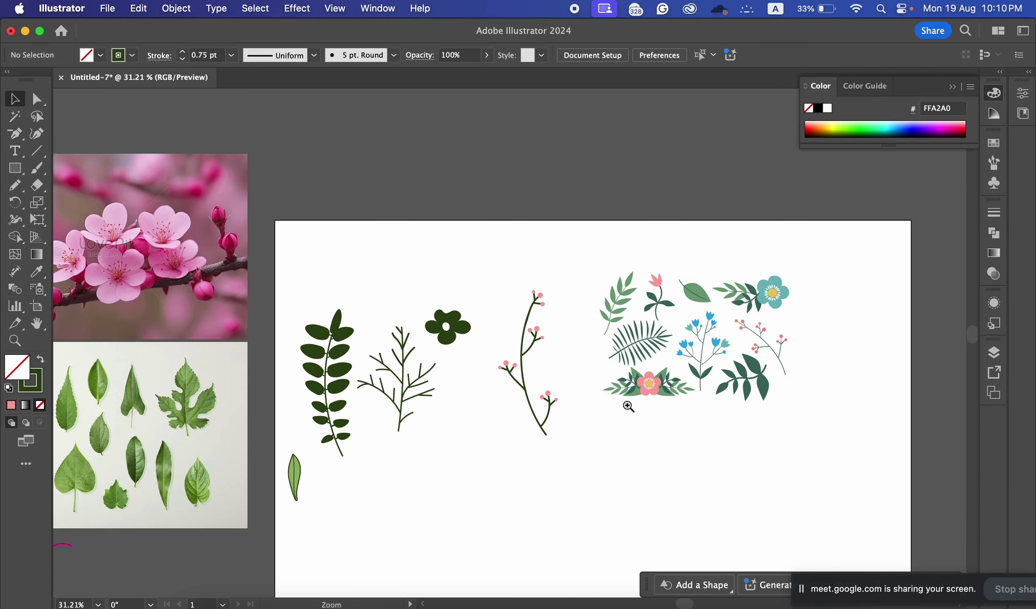
pyautogui.scroll(5, 581, 331)
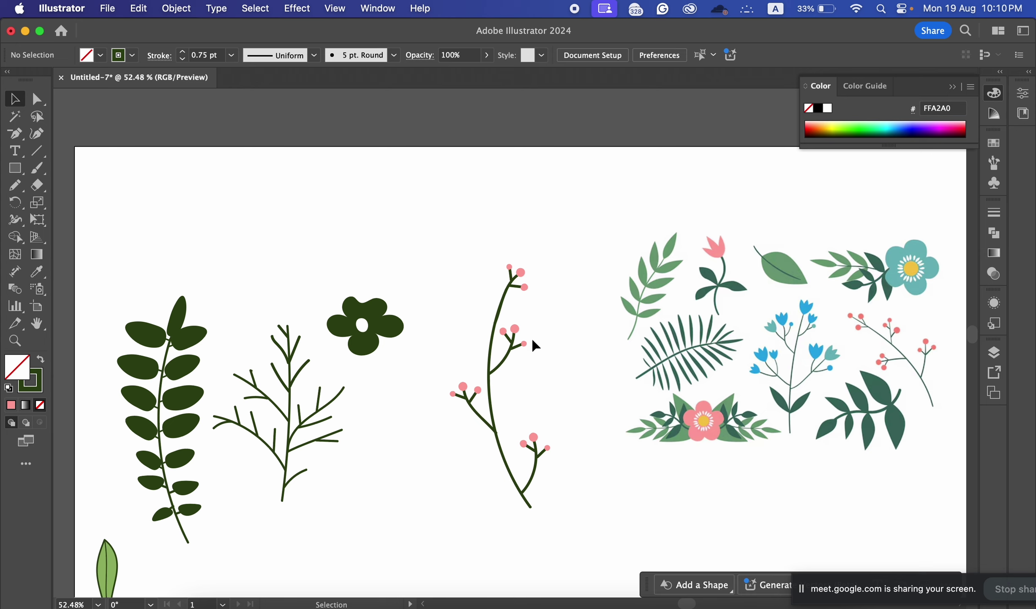
# Step: Group the branch, twigs and berries of the left sprig
pyautogui.moveTo(509, 362)
pyautogui.mouseDown()
pyautogui.moveTo(537, 360)
pyautogui.moveTo(528, 423)
pyautogui.moveTo(520, 362)
pyautogui.mouseUp()
pyautogui.click(473, 406)
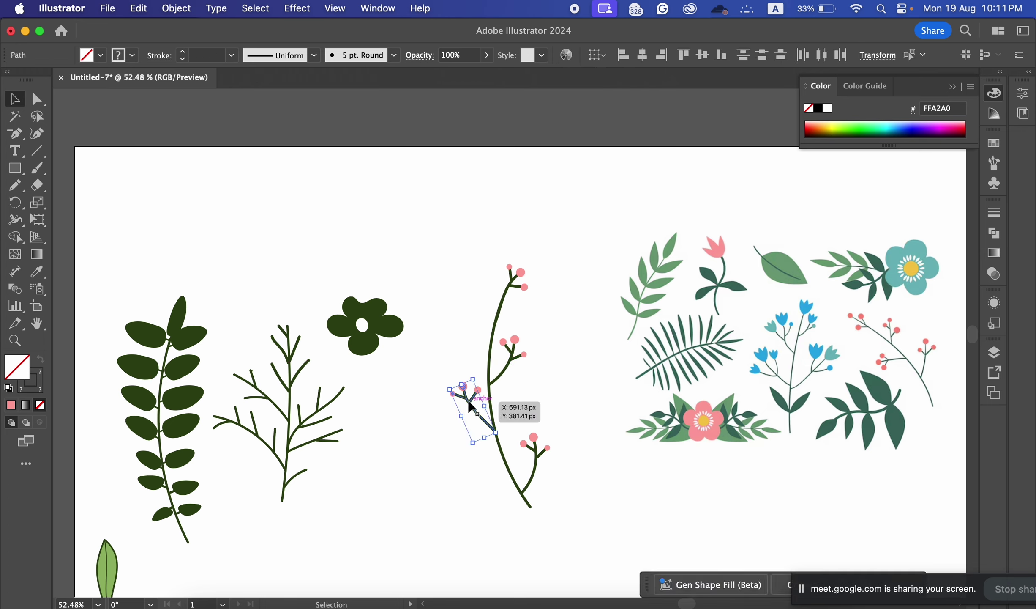
pyautogui.moveTo(470, 379); pyautogui.dragTo(620, 352)
pyautogui.press('super+space')
pyautogui.press('super+space')
pyautogui.press('super+z')
pyautogui.scroll(-5, 615, 356)
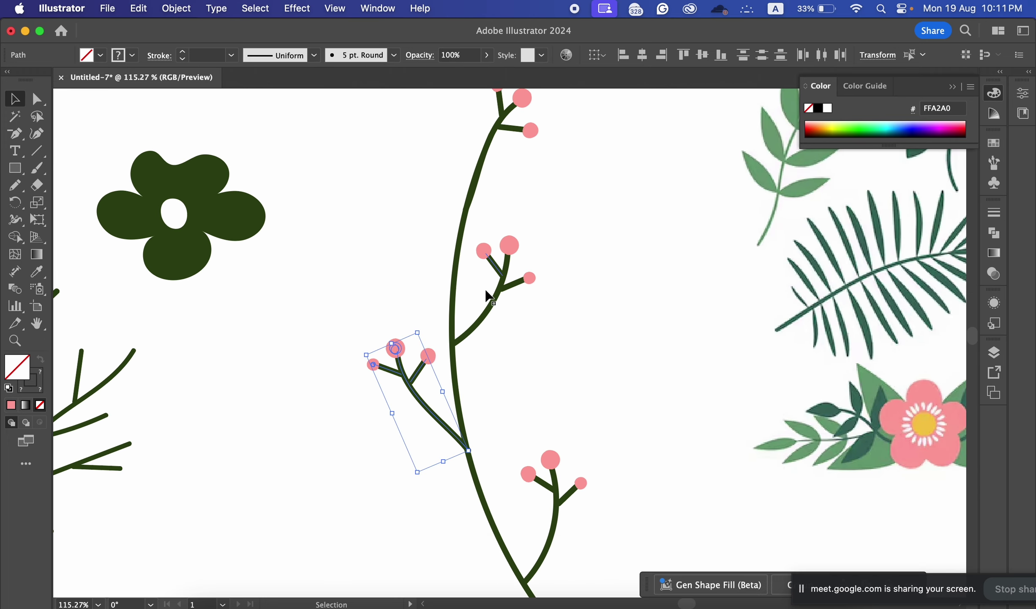
pyautogui.press('super+g')
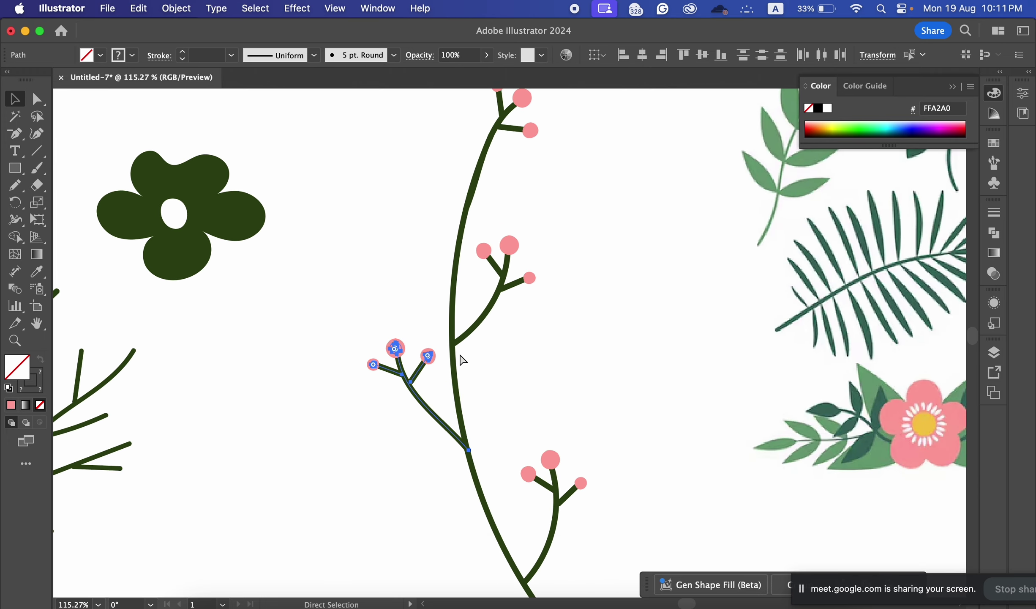
# Step: Place a smaller, rotated copy of the left sprig on the left side of the main stem, just below its tip
pyautogui.press('super+space')
pyautogui.moveTo(614, 279); pyautogui.dragTo(480, 339)
pyautogui.moveTo(430, 412); pyautogui.dragTo(456, 289)
pyautogui.scroll(5, 508, 283)
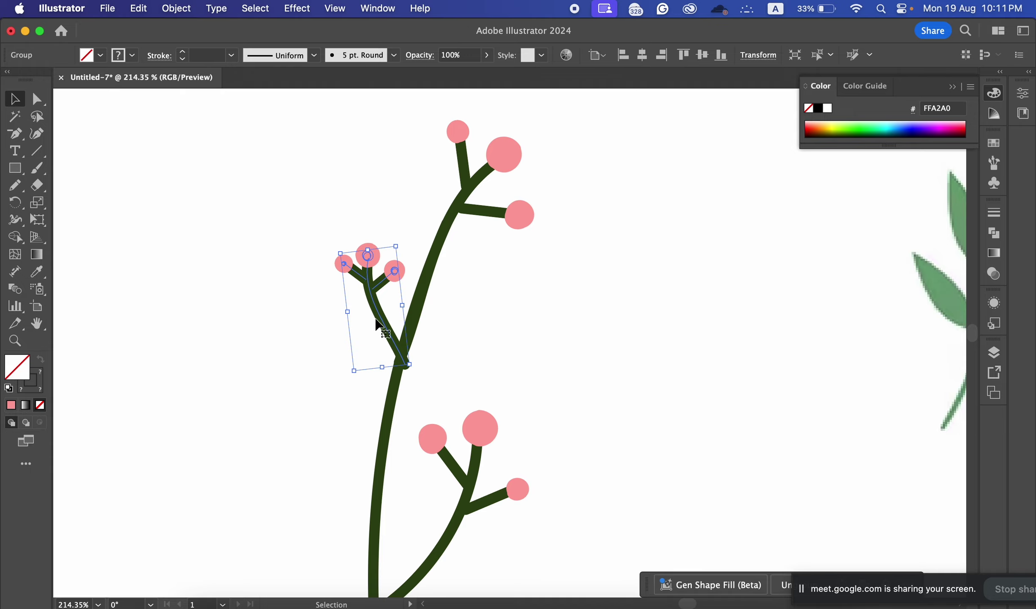
pyautogui.moveTo(382, 328); pyautogui.dragTo(374, 331)
pyautogui.click(497, 323)
# Step: Group the main stem with all its berry sprigs
pyautogui.moveTo(646, 319); pyautogui.dragTo(347, 293)
pyautogui.moveTo(690, 384); pyautogui.dragTo(319, 256)
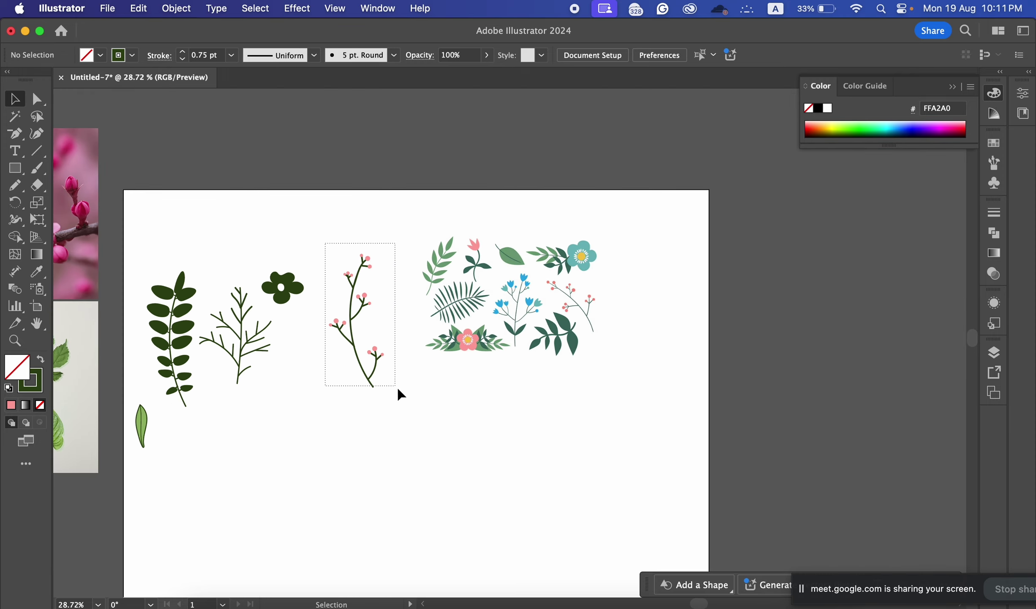
pyautogui.click(388, 363)
pyautogui.press('super+space')
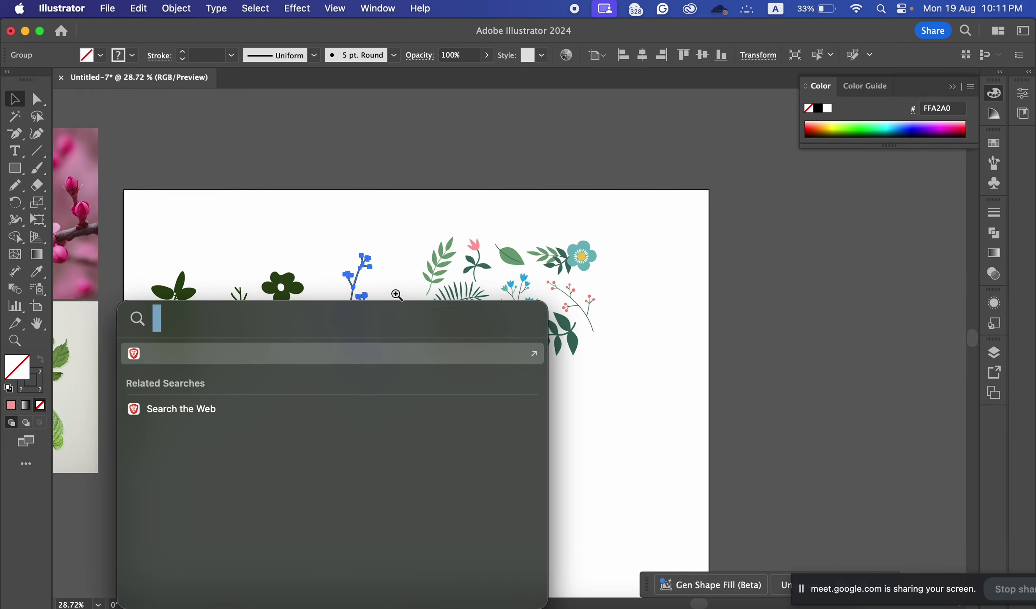
pyautogui.moveTo(396, 295); pyautogui.dragTo(490, 289)
pyautogui.press('super+space')
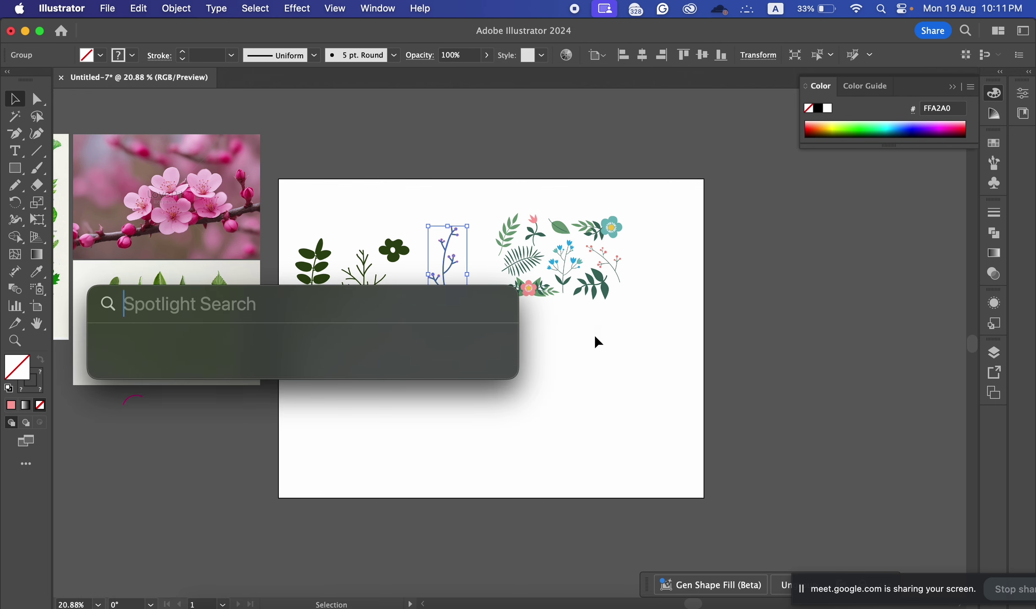
pyautogui.click(575, 349)
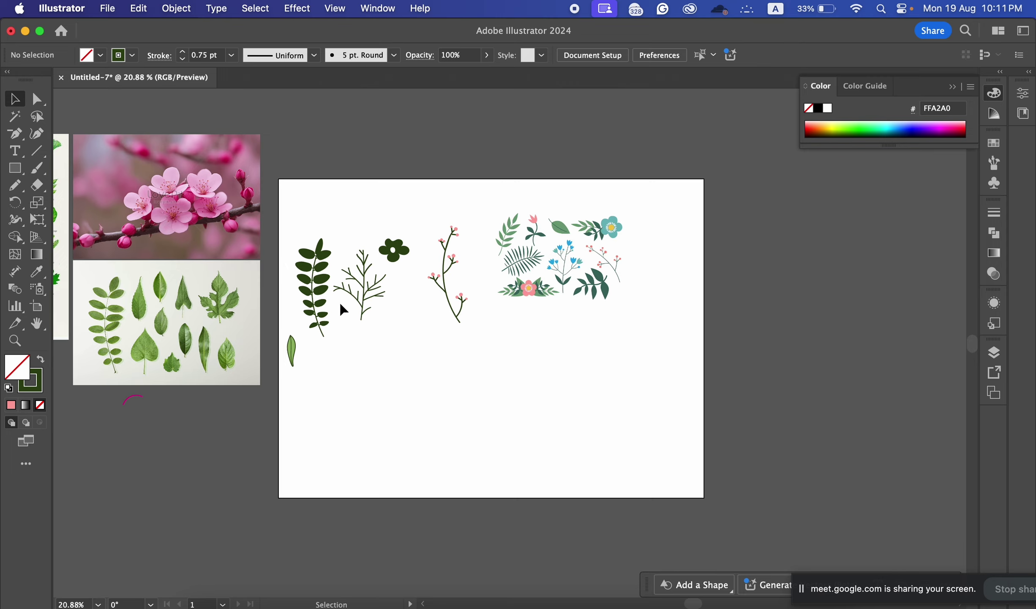
# Step: Move the flat floral reference illustration off the artboard to the empty area above it
pyautogui.moveTo(498, 352); pyautogui.dragTo(497, 338)
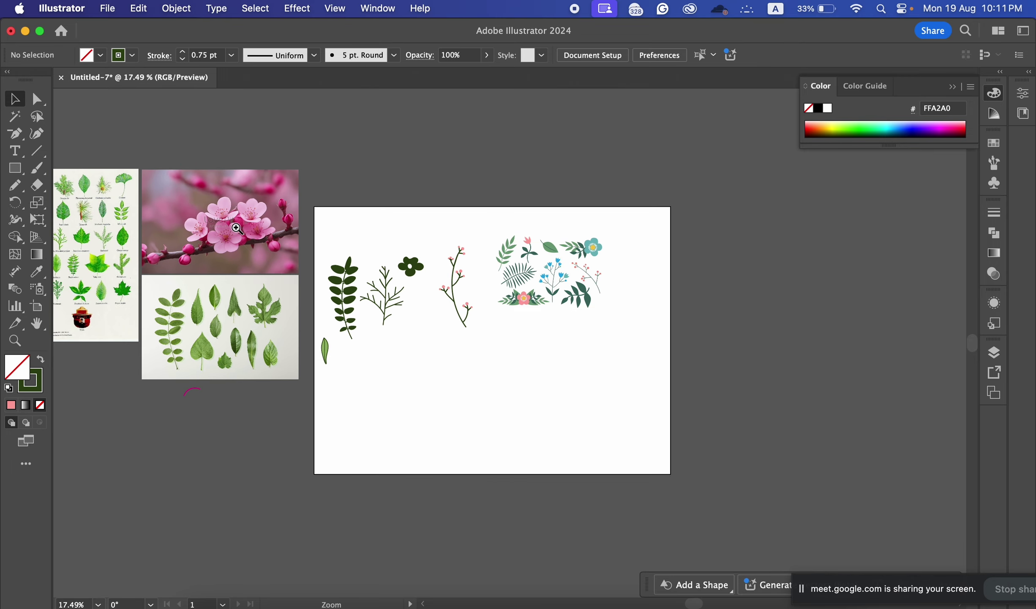
pyautogui.moveTo(237, 228); pyautogui.dragTo(254, 220)
pyautogui.moveTo(550, 256); pyautogui.dragTo(347, 259)
pyautogui.scroll(5, 665, 291)
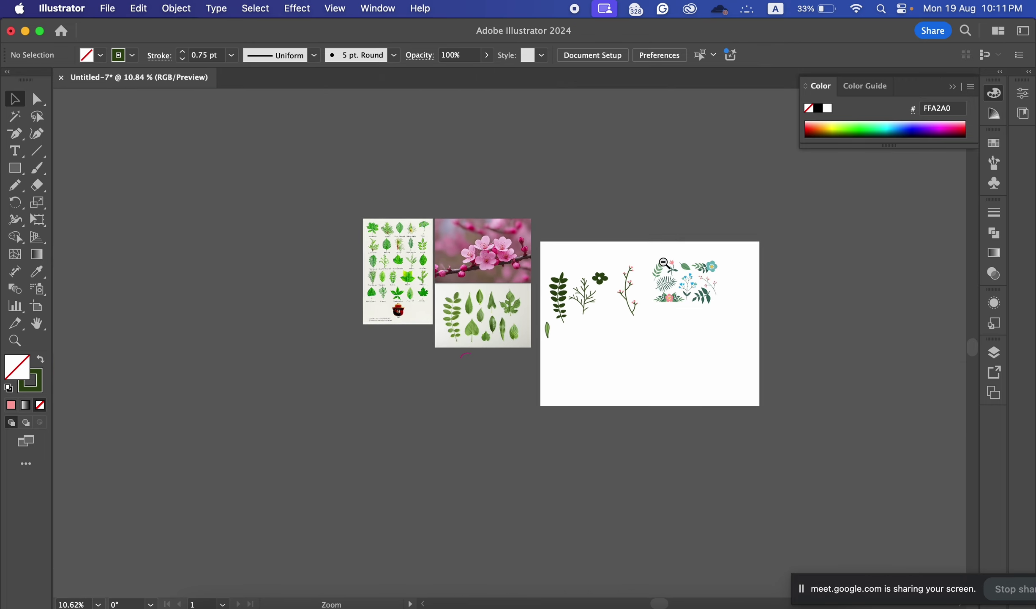
pyautogui.moveTo(681, 298); pyautogui.dragTo(218, 406)
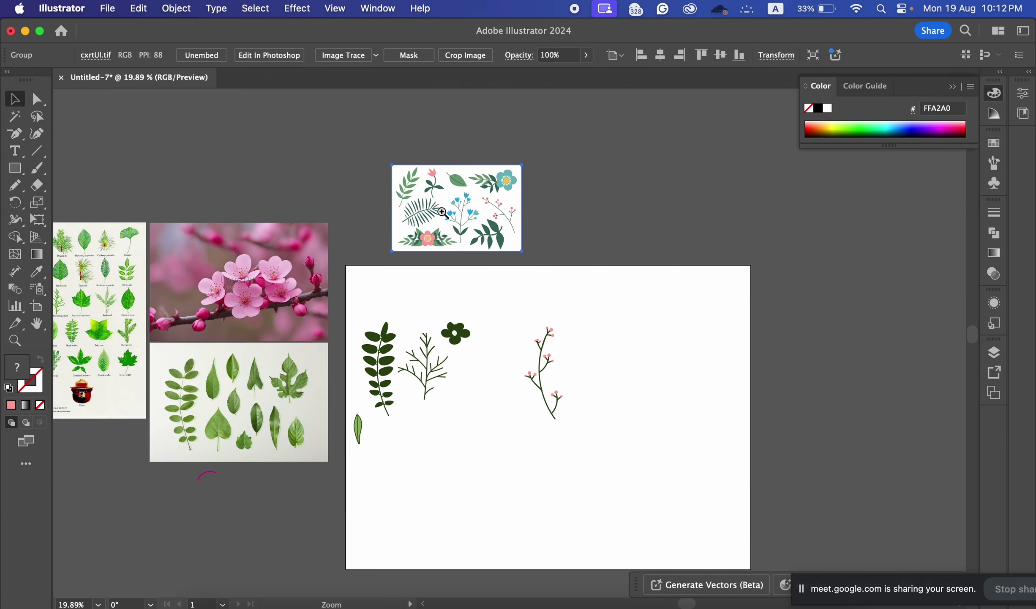
pyautogui.scroll(4, 443, 212)
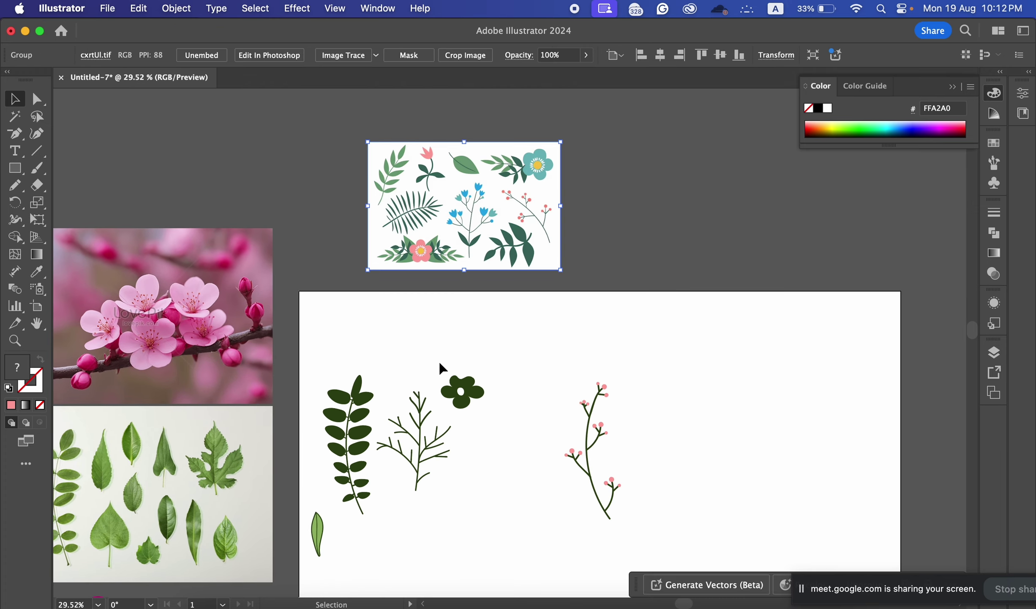
# Step: Duplicate all the drawn botanical elements and place the copies off the artboard, beside the floral reference illustration
pyautogui.click(354, 444)
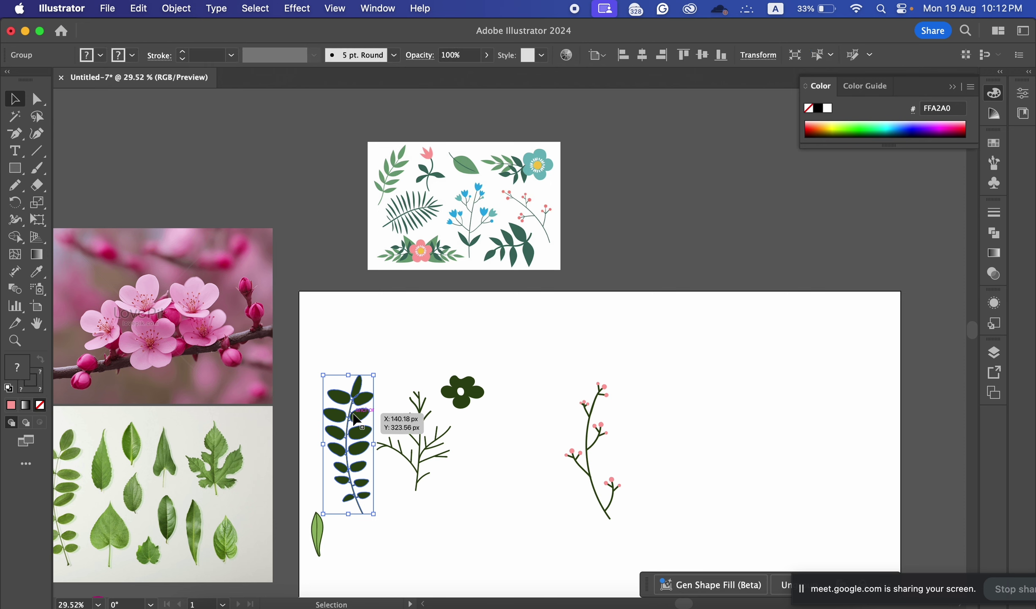
pyautogui.click(322, 355)
pyautogui.moveTo(556, 499); pyautogui.dragTo(636, 532)
pyautogui.moveTo(592, 435); pyautogui.dragTo(873, 160)
pyautogui.moveTo(596, 196); pyautogui.dragTo(628, 191)
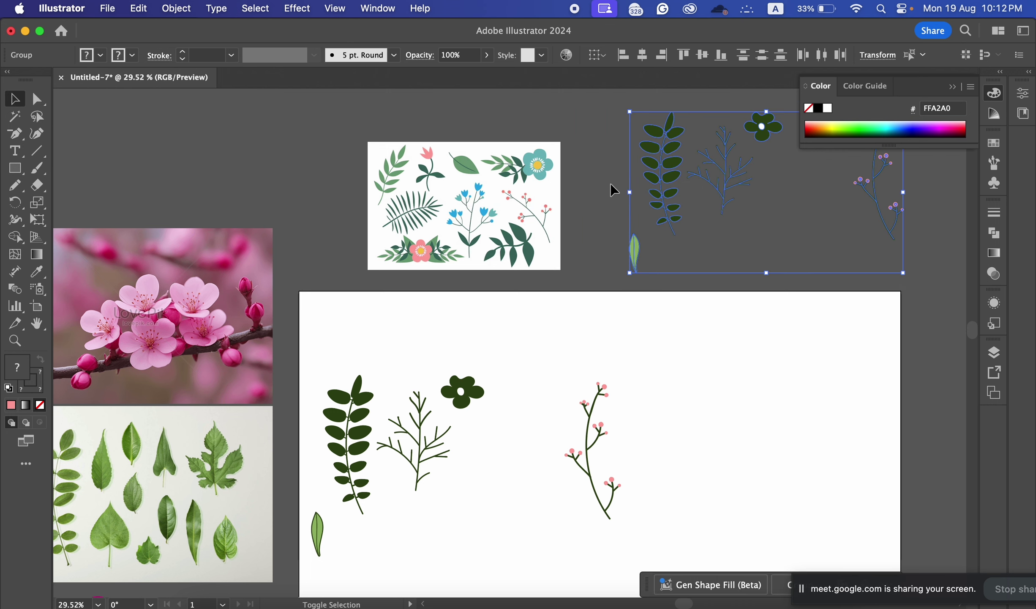
# Step: Expand the appearance of all the original botanical elements on the artboard
pyautogui.click(578, 303)
pyautogui.moveTo(577, 553); pyautogui.dragTo(659, 537)
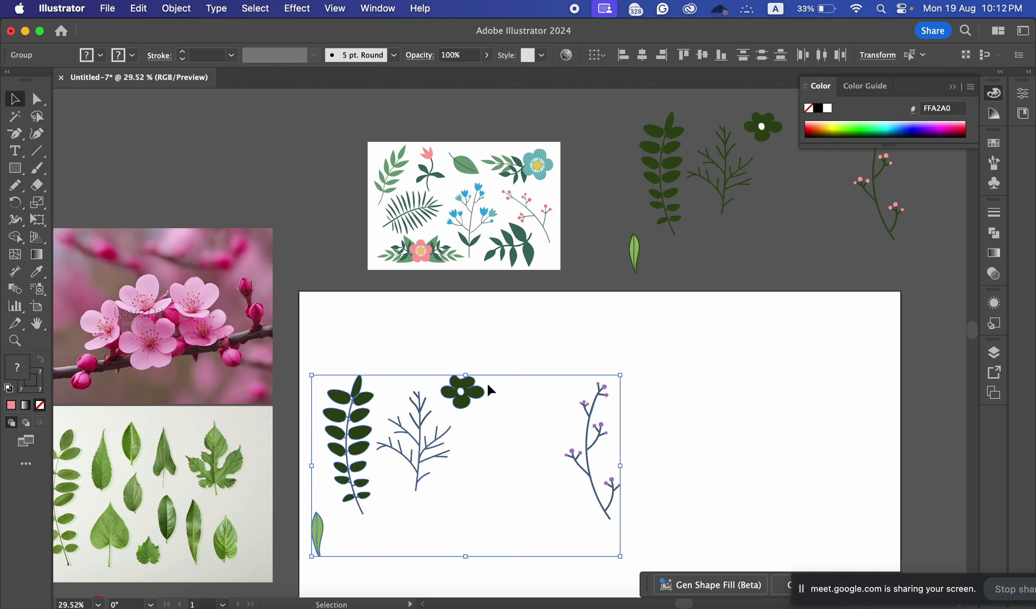
pyautogui.click(178, 14)
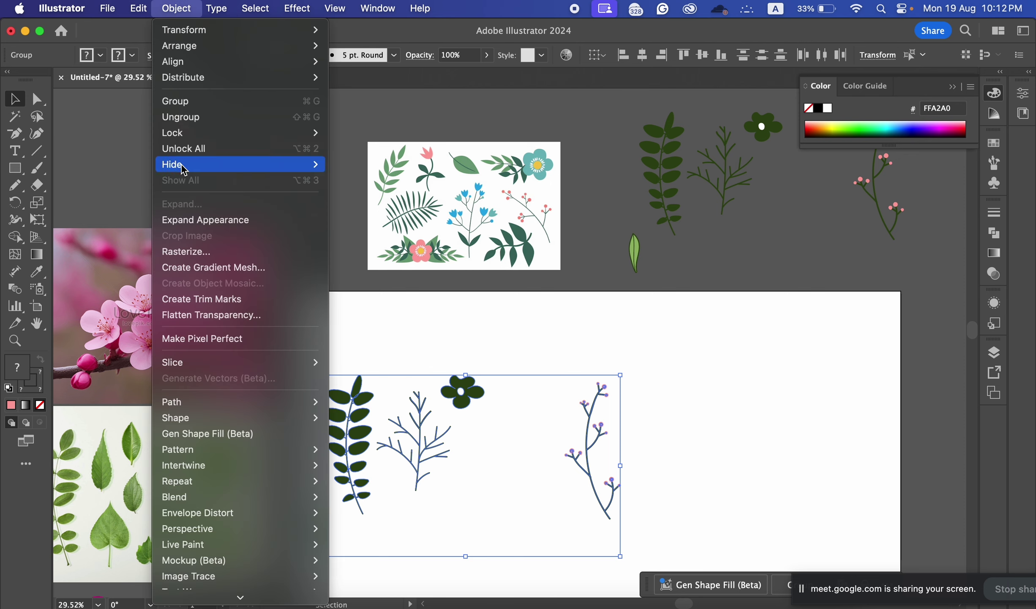
pyautogui.click(200, 225)
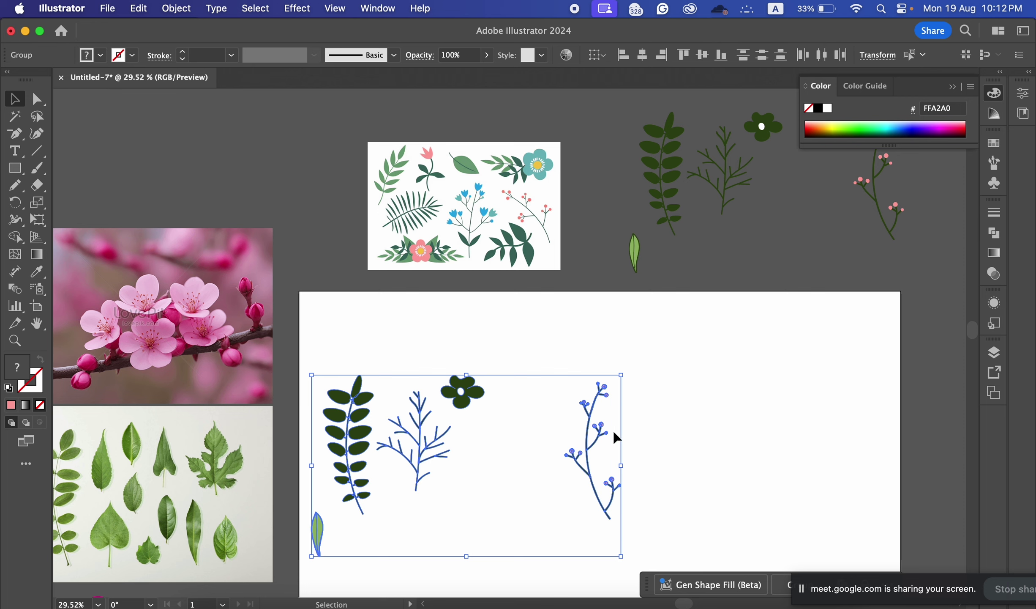
pyautogui.click(442, 334)
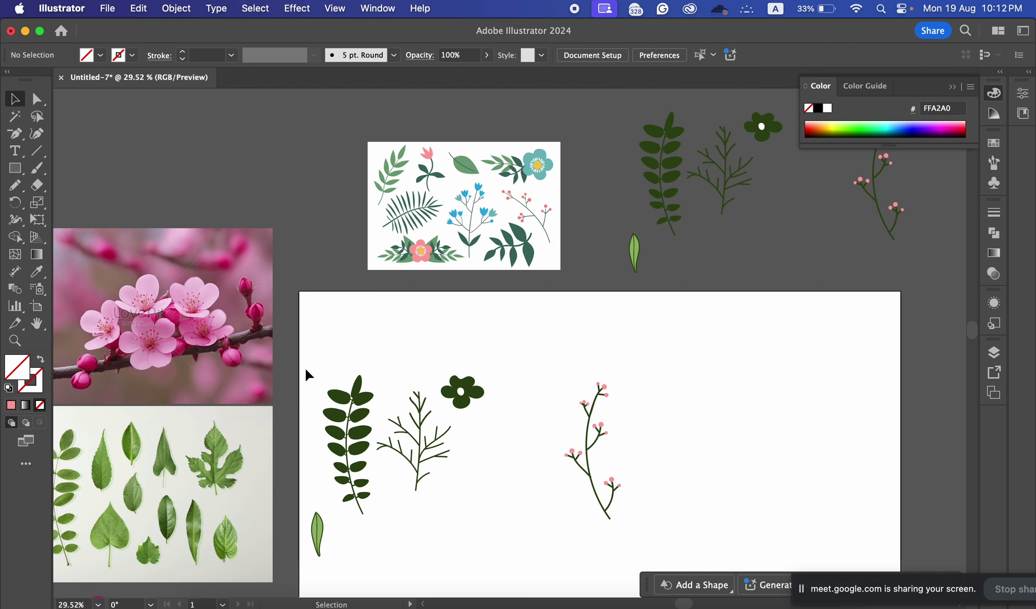
pyautogui.click(417, 406)
pyautogui.click(429, 372)
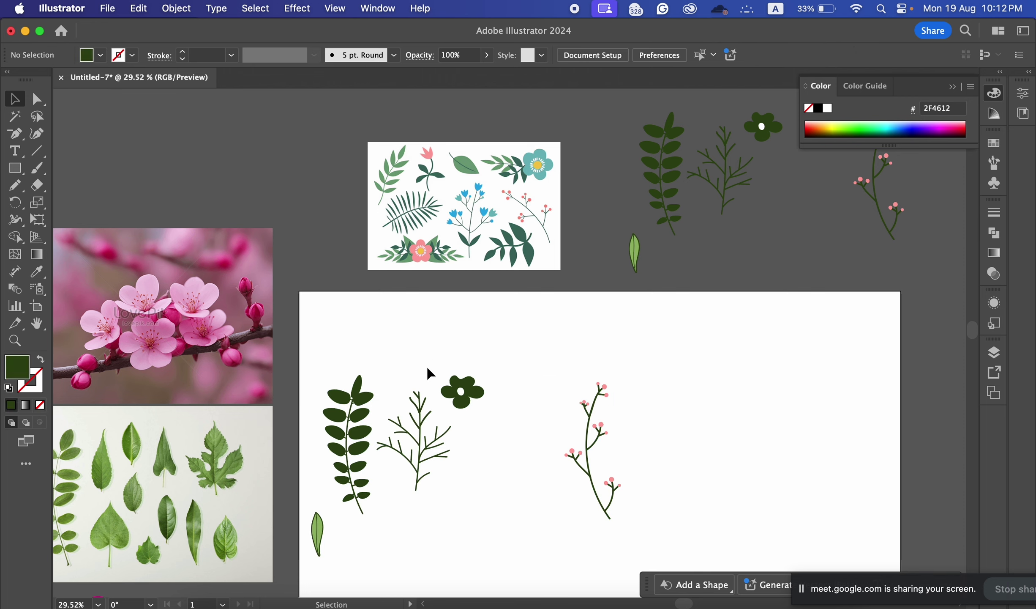
# Step: Recolor the leafy stem on the artboard with the light green (6FA07A) sampled from the leafy sprig in the floral reference illustration
pyautogui.click(353, 427)
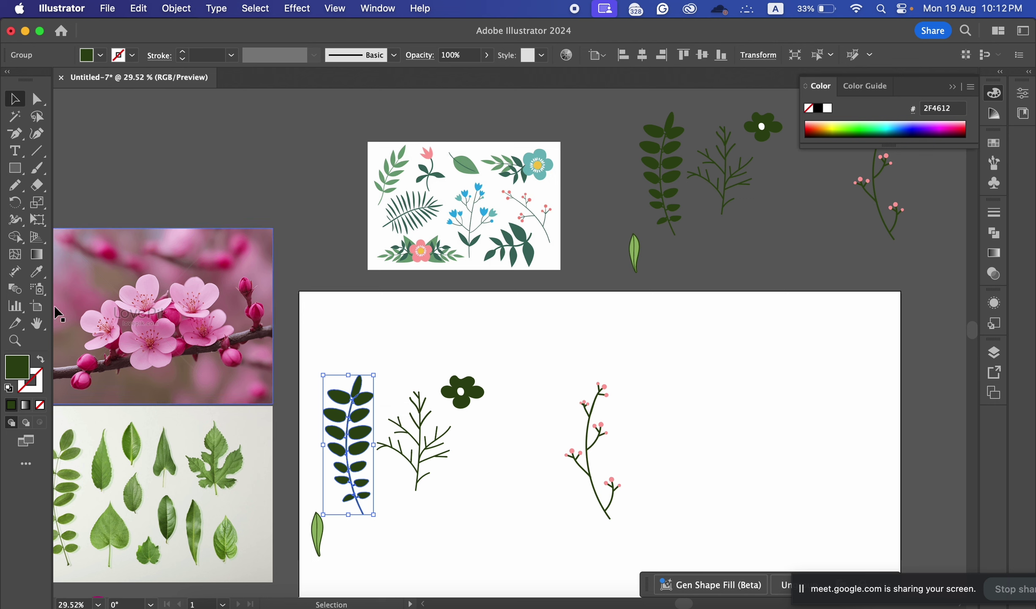
pyautogui.click(37, 271)
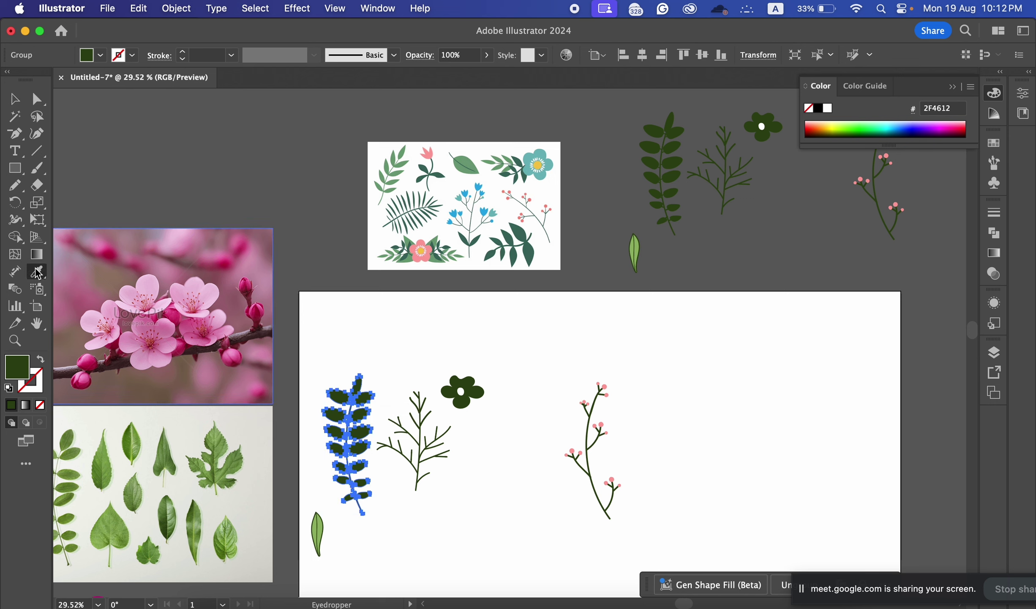
pyautogui.click(404, 150)
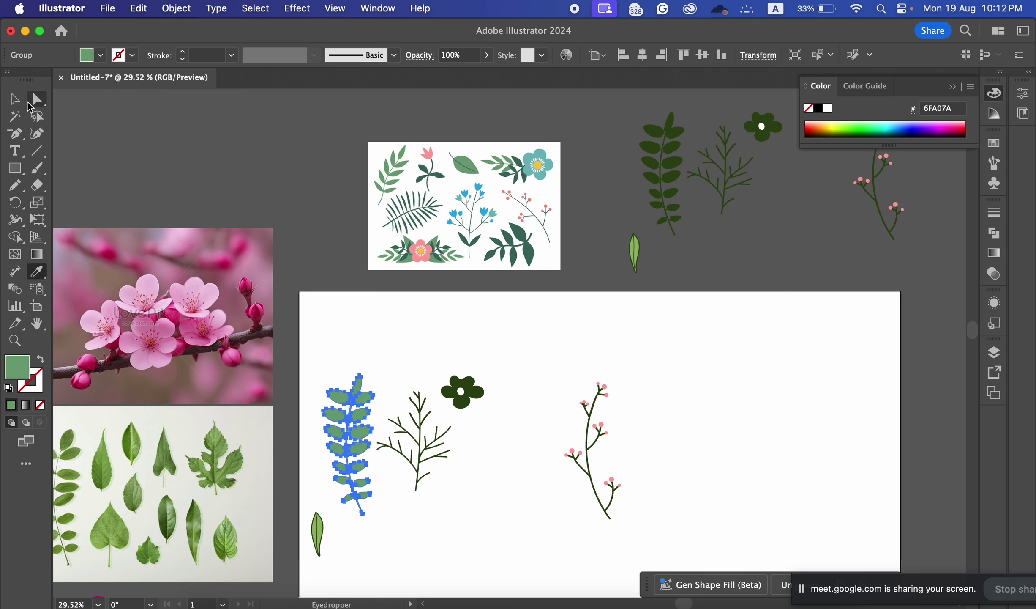
pyautogui.click(13, 100)
pyautogui.click(168, 125)
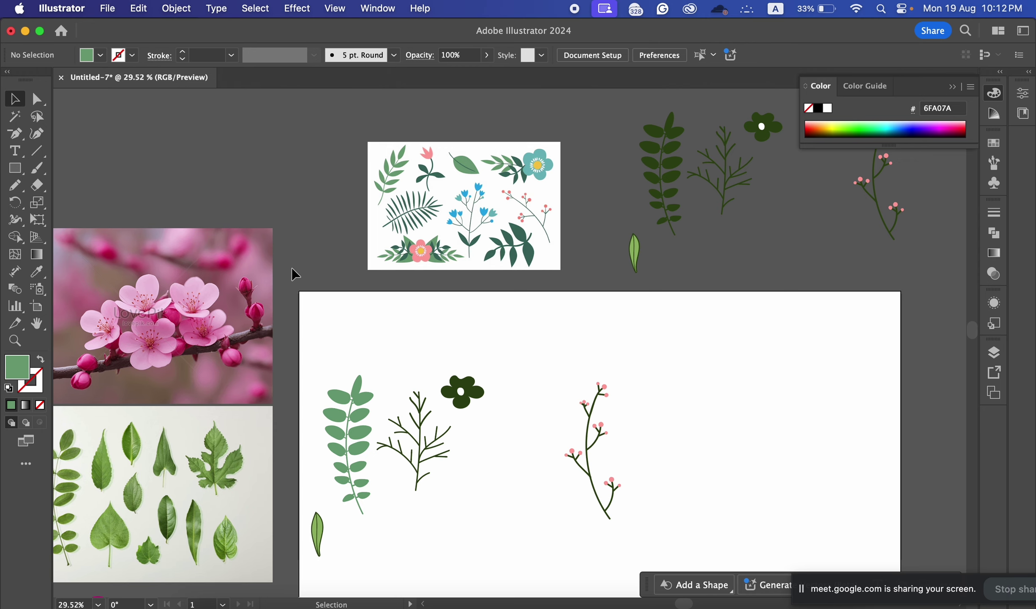
# Step: Recolor the bare branching twig on the artboard with the green (63983E) sampled from the leaf chart reference
pyautogui.press('super+space')
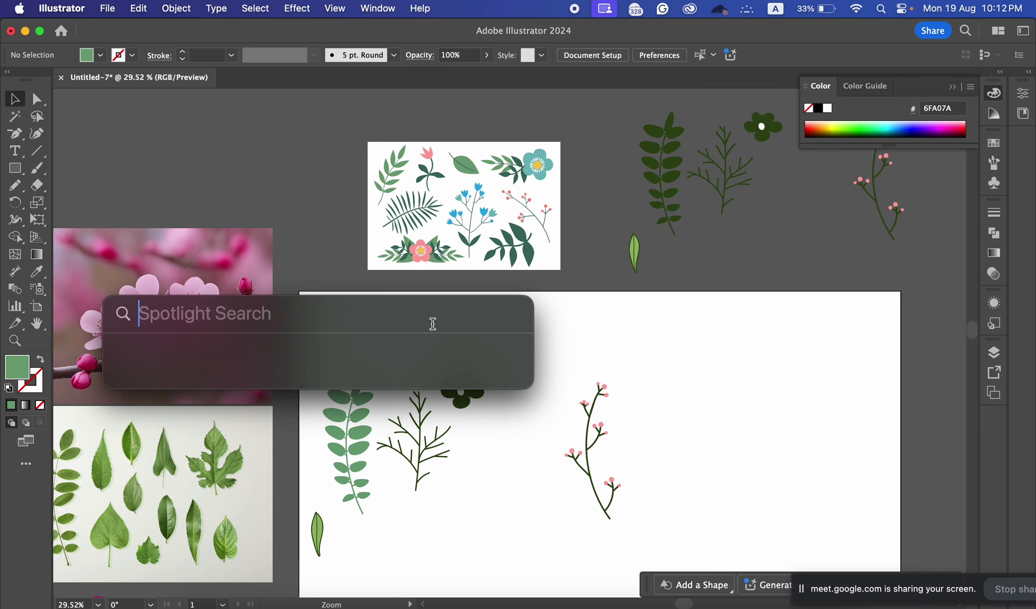
pyautogui.moveTo(430, 331); pyautogui.dragTo(453, 319)
pyautogui.scroll(-4, 515, 372)
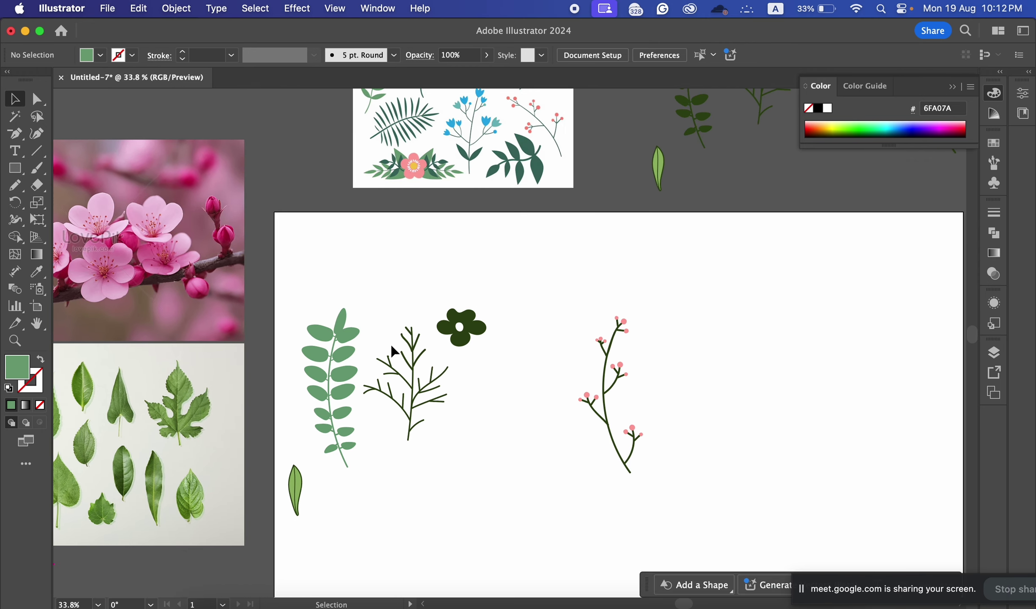
pyautogui.moveTo(537, 277); pyautogui.dragTo(423, 307)
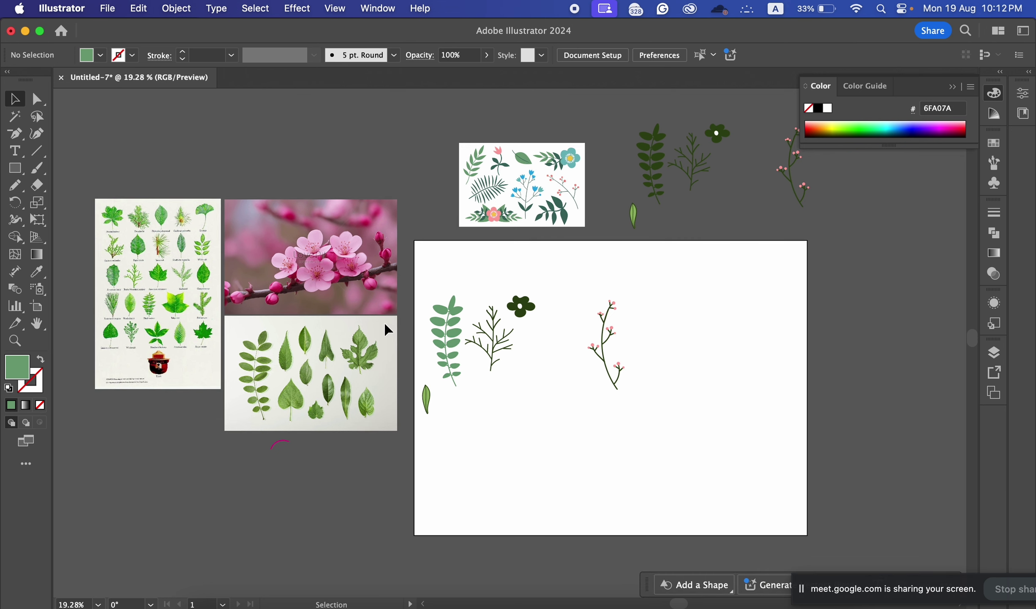
pyautogui.press('super+space')
pyautogui.press('Escape')
pyautogui.click(509, 346)
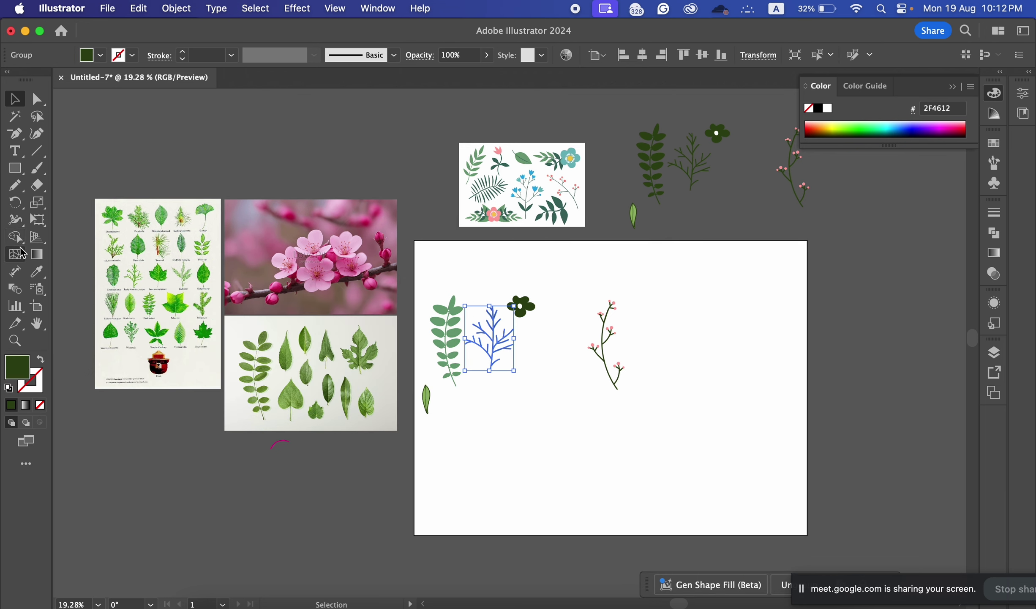
pyautogui.click(41, 272)
pyautogui.click(151, 265)
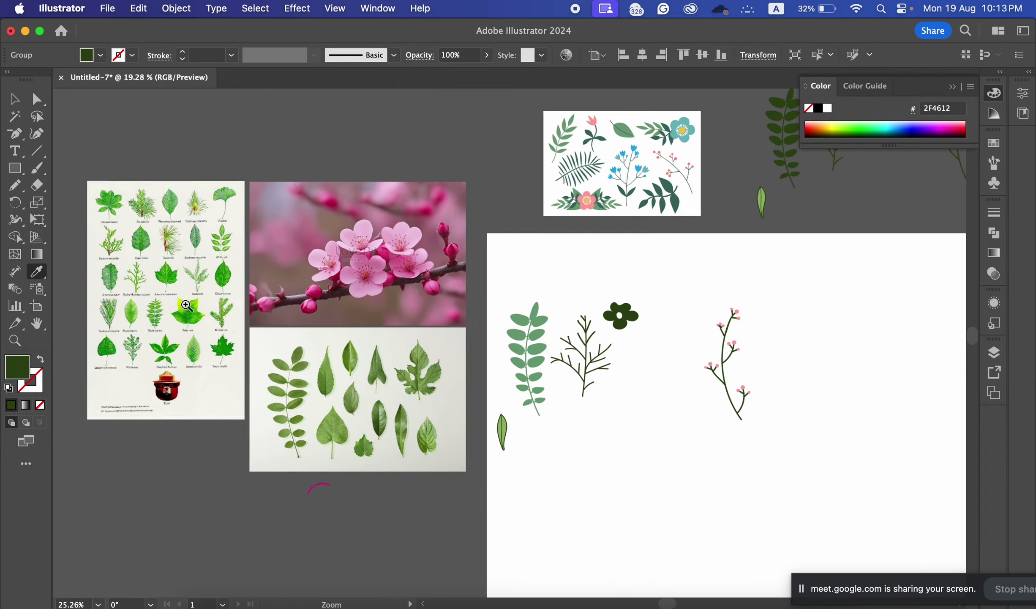
pyautogui.moveTo(152, 267); pyautogui.dragTo(280, 352)
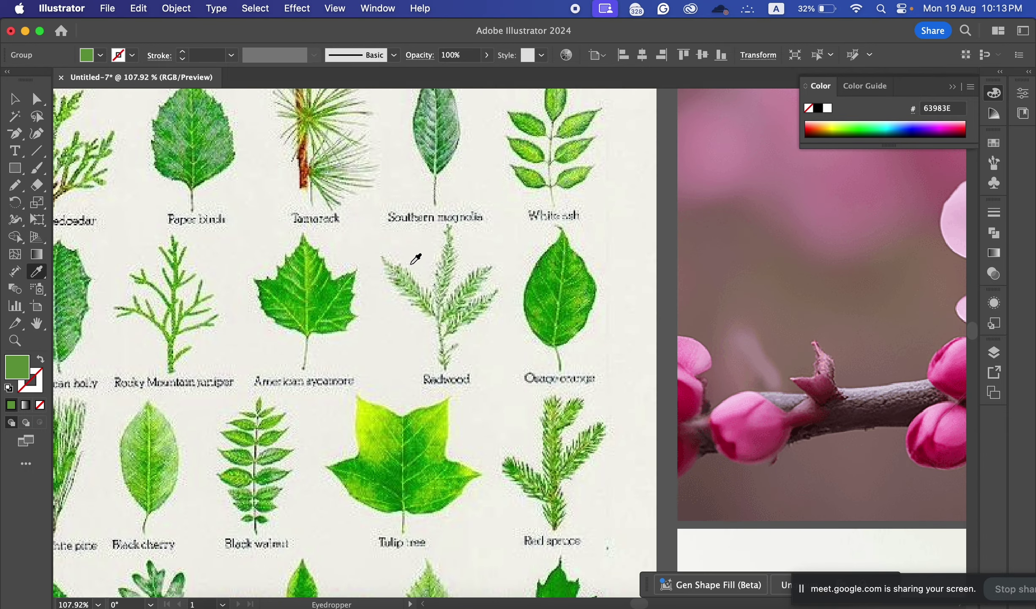
pyautogui.scroll(-5, 391, 258)
pyautogui.moveTo(487, 271); pyautogui.dragTo(445, 267)
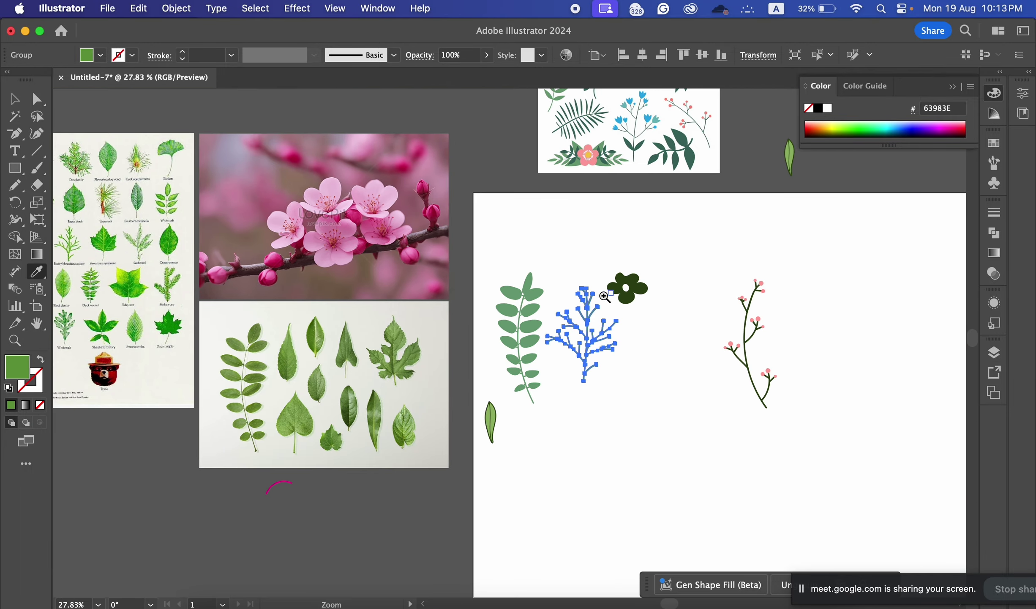
pyautogui.press('v')
pyautogui.click(666, 363)
# Step: Ungroup the dark green flower to separate its petals from the white center
pyautogui.scroll(2, 595, 331)
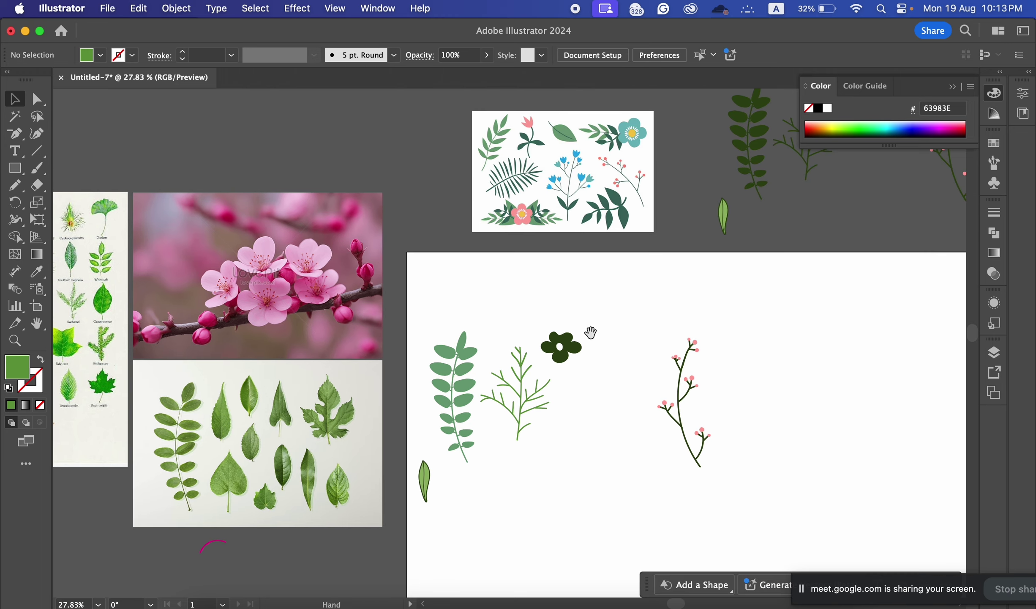
pyautogui.click(571, 353)
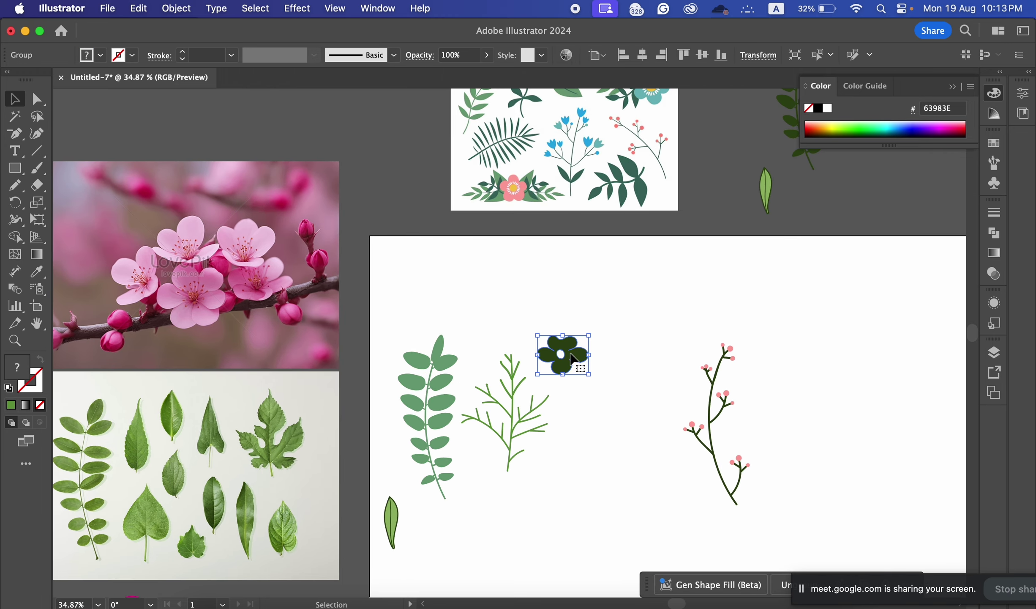
pyautogui.rightClick(576, 359)
pyautogui.click(599, 368)
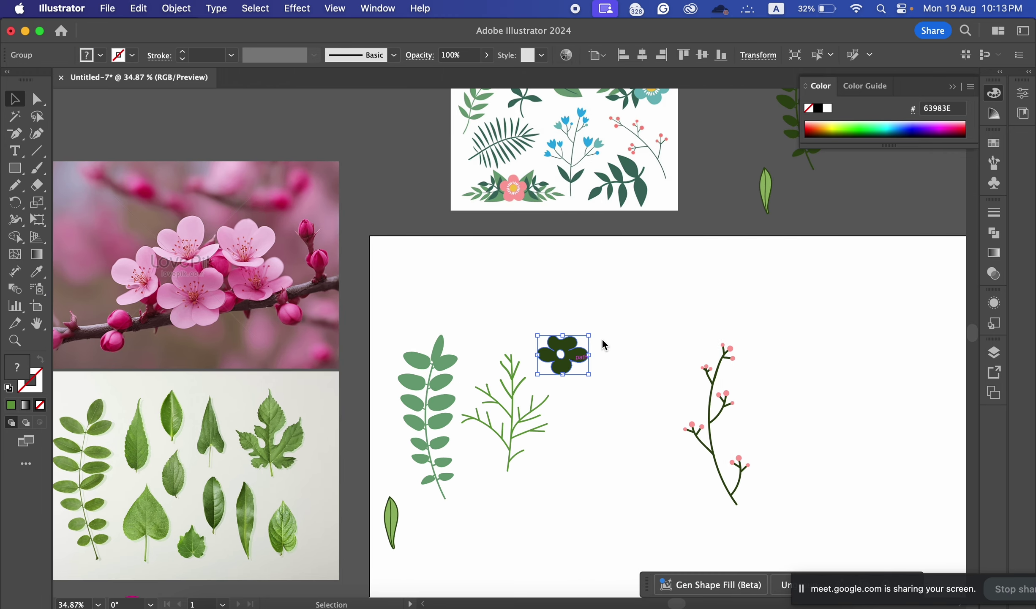
pyautogui.click(590, 318)
pyautogui.press('z')
pyautogui.scroll(3, 583, 316)
pyautogui.press('v')
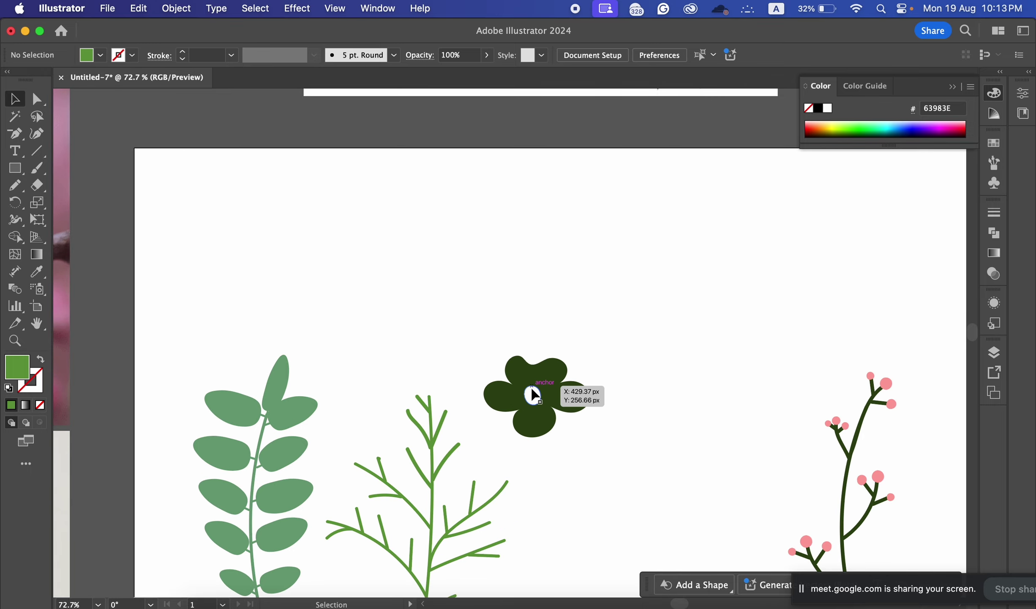
pyautogui.click(533, 396)
pyautogui.click(607, 350)
# Step: Recolor the flower petals with the pink (FFA29E) sampled from the pink flower in the floral reference illustration
pyautogui.scroll(-3, 583, 338)
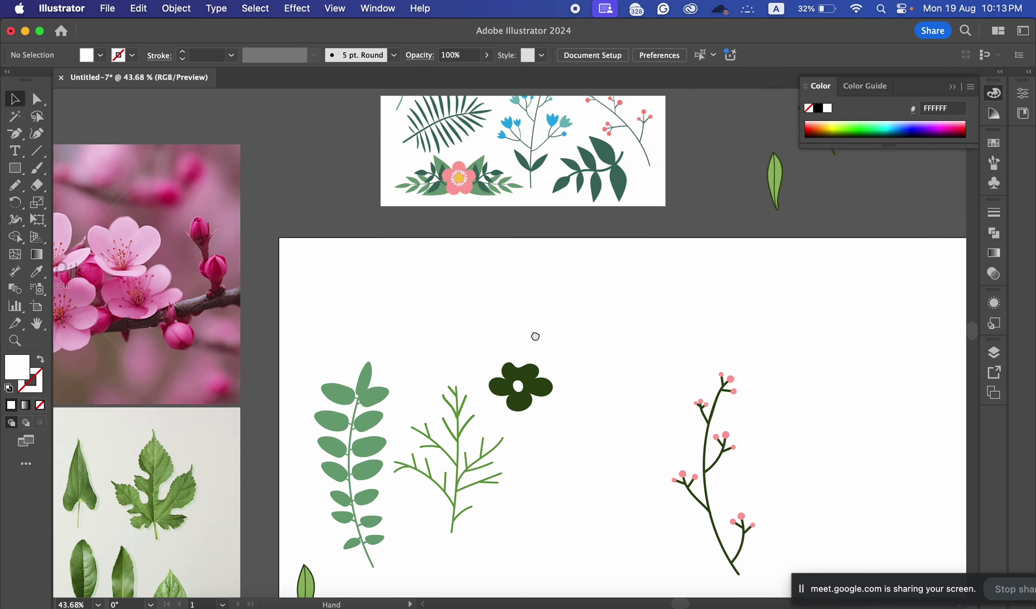
pyautogui.hscroll(2, 534, 335)
pyautogui.click(493, 398)
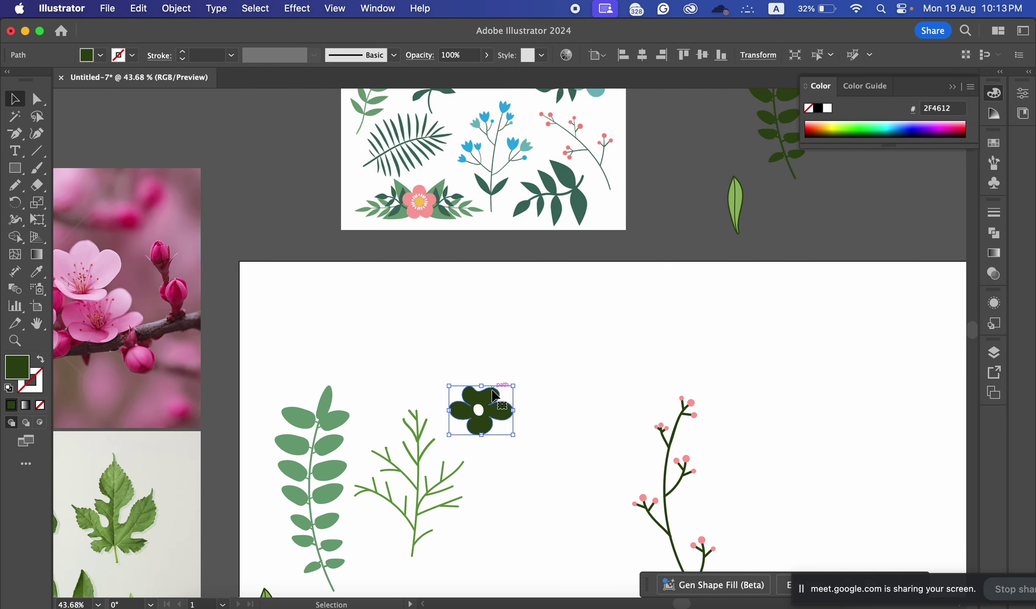
pyautogui.press('i')
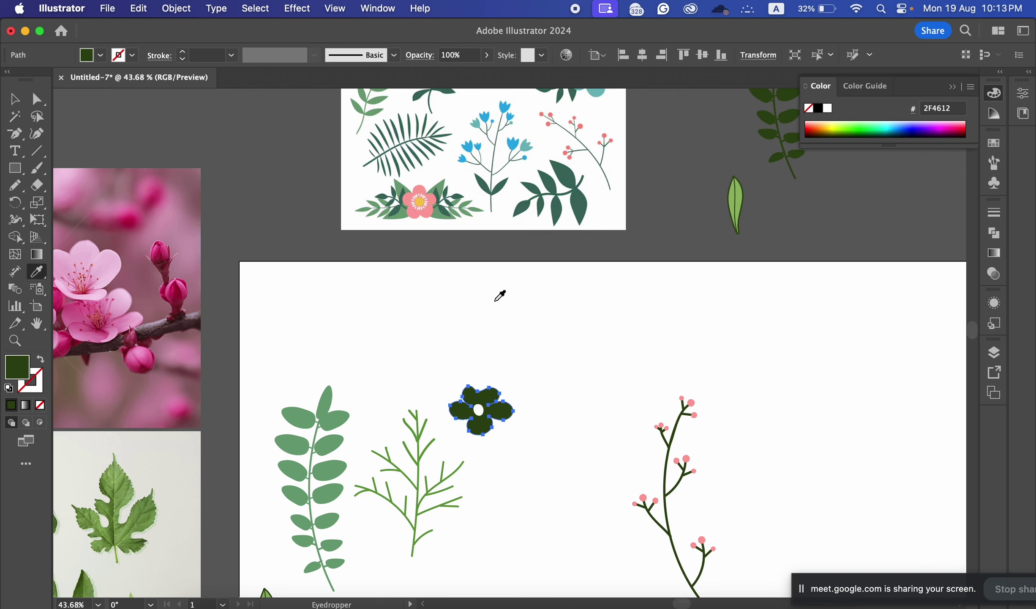
pyautogui.click(424, 190)
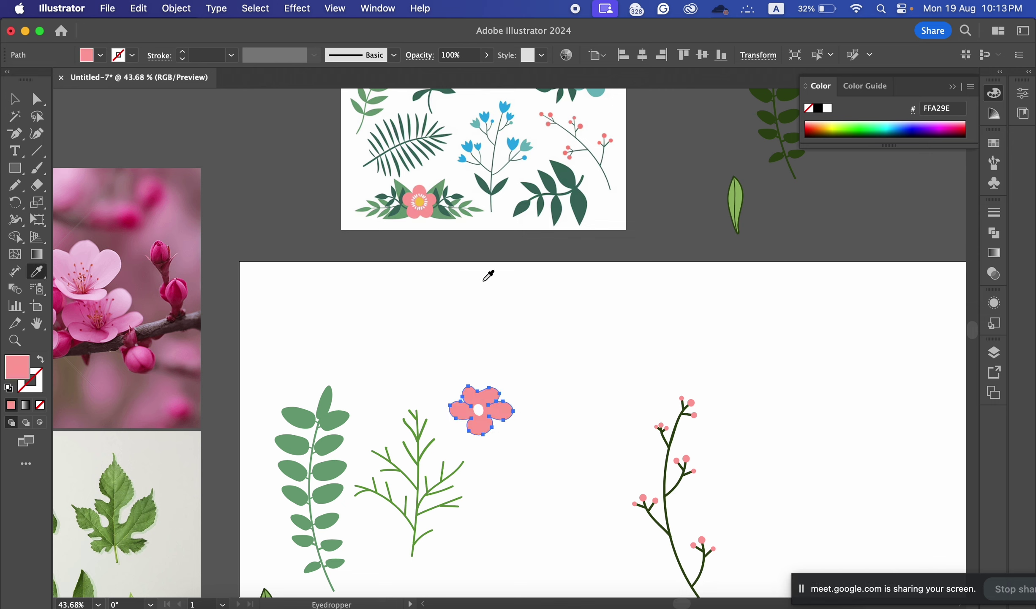
pyautogui.click(17, 102)
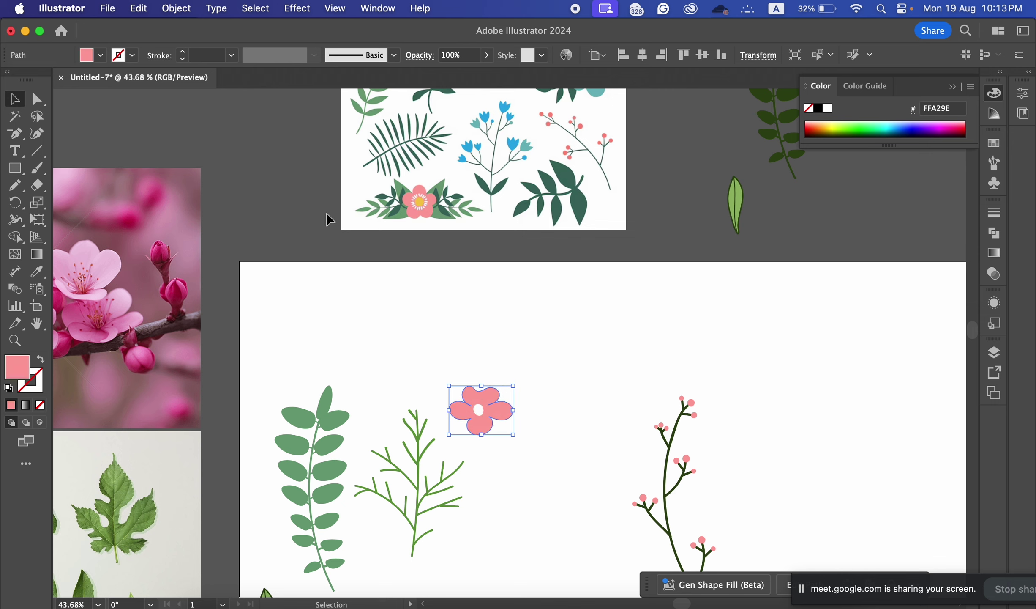
pyautogui.click(458, 345)
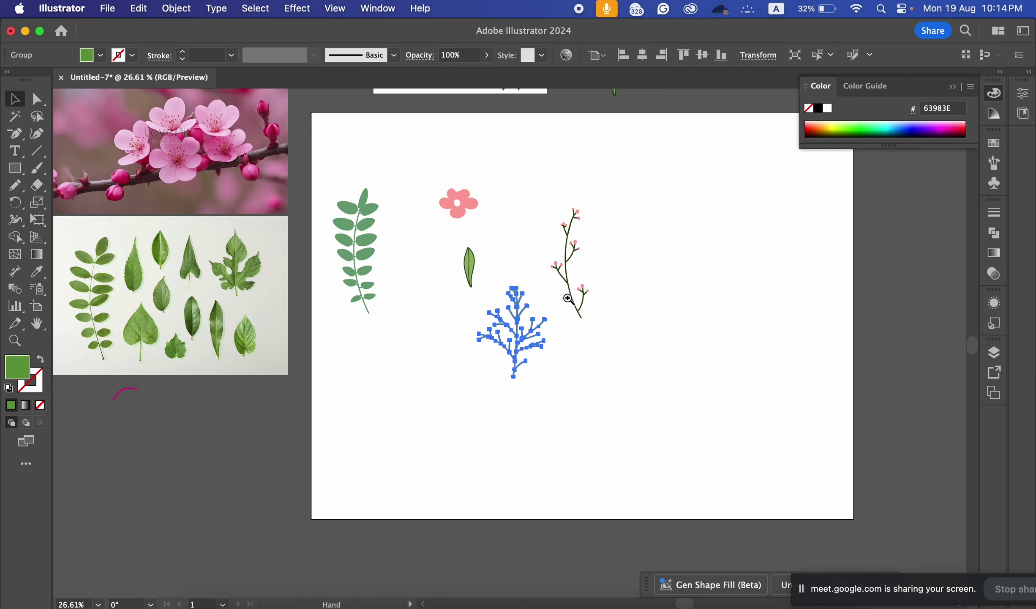
# Step: Scale down the green branching twig and move it below the green leaf
pyautogui.scroll(2, 568, 267)
pyautogui.click(508, 298)
pyautogui.moveTo(532, 292); pyautogui.dragTo(509, 324)
pyautogui.moveTo(483, 363); pyautogui.dragTo(380, 344)
# Step: Shrink the leafy stem and place it beside the twig, and reposition the green leaf and pink flower around them
pyautogui.moveTo(427, 268); pyautogui.dragTo(358, 270)
pyautogui.moveTo(275, 193); pyautogui.dragTo(276, 200)
pyautogui.moveTo(296, 162); pyautogui.dragTo(271, 245)
pyautogui.moveTo(275, 292); pyautogui.dragTo(463, 310)
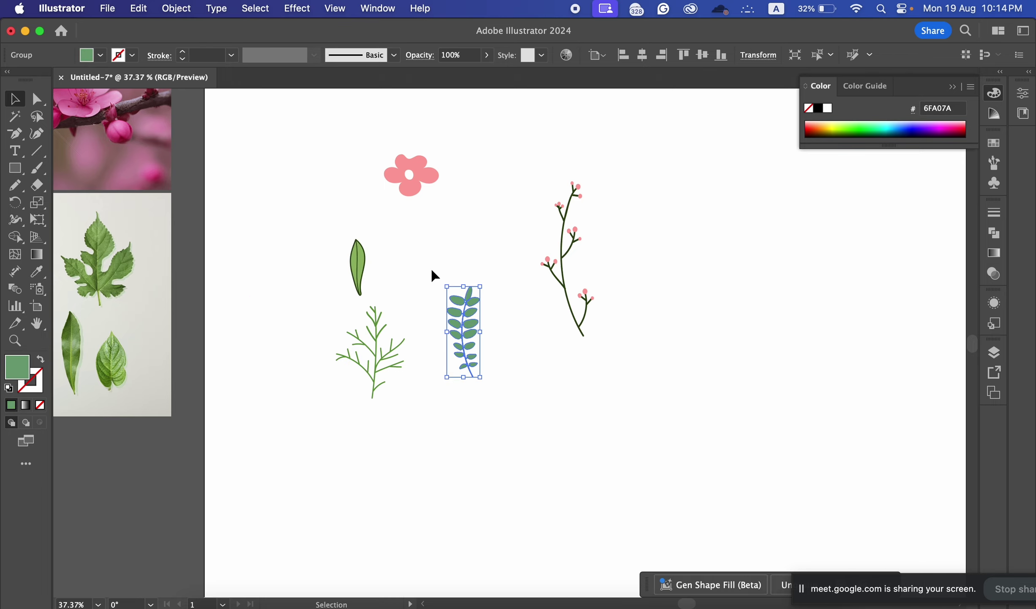
pyautogui.moveTo(364, 267); pyautogui.dragTo(334, 209)
pyautogui.moveTo(412, 172); pyautogui.dragTo(414, 282)
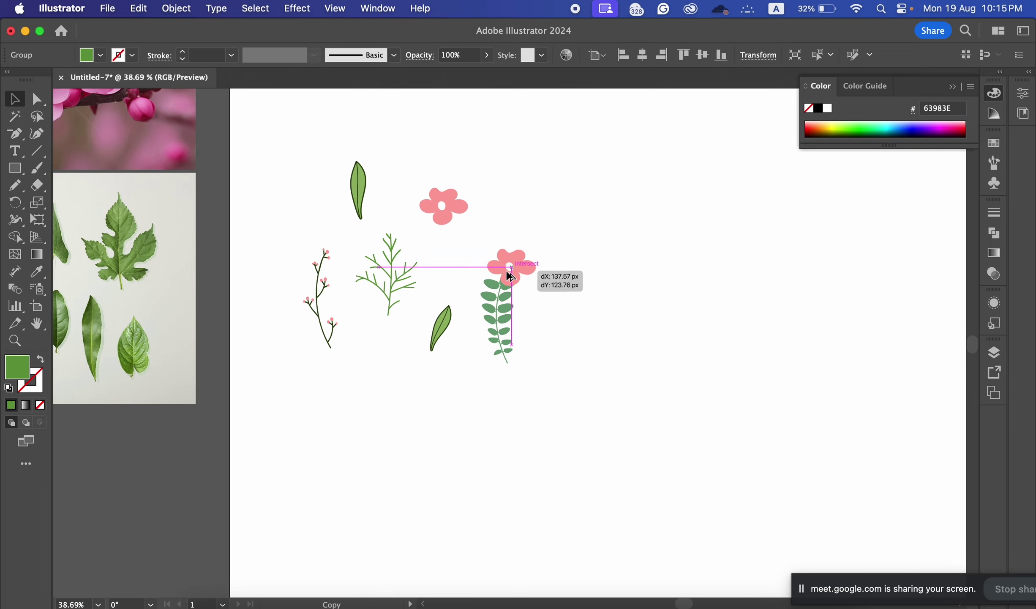
# Step: Place a smaller copy of the pink flower on the tip of the leafy stem
pyautogui.moveTo(507, 273); pyautogui.dragTo(501, 271)
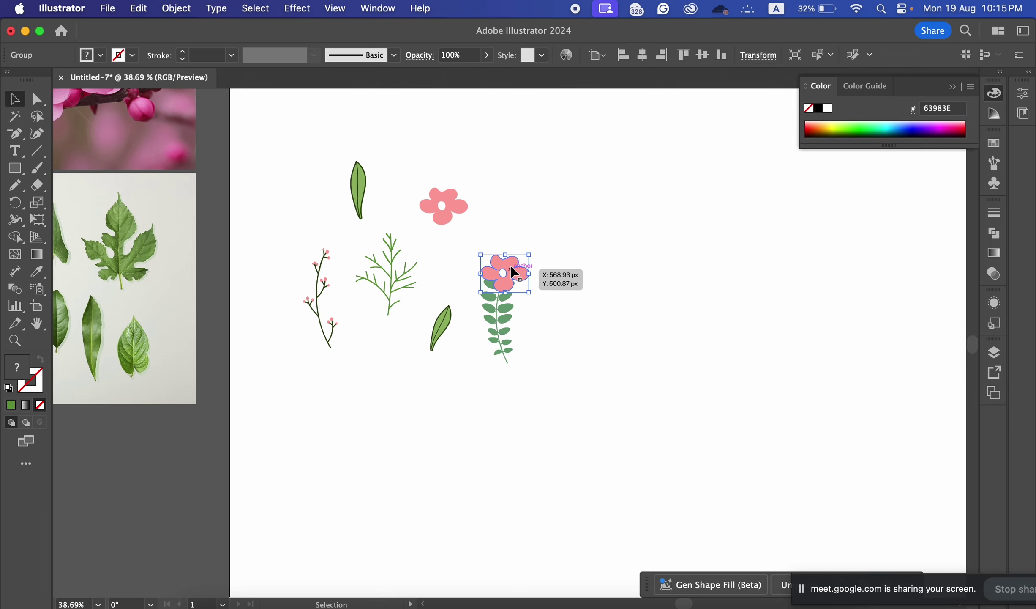
pyautogui.click(534, 270)
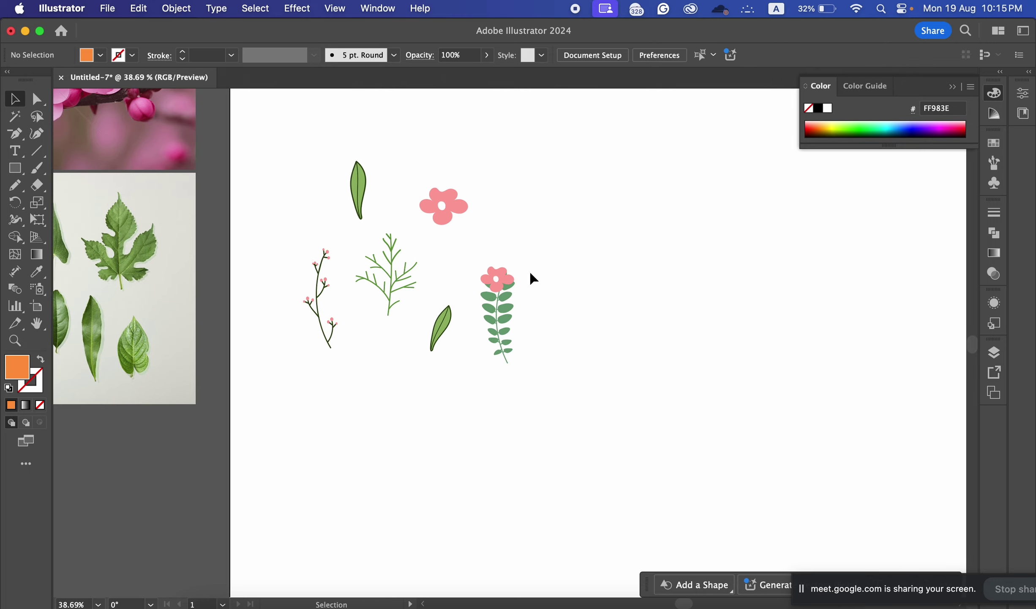
pyautogui.scroll(5, 562, 310)
pyautogui.moveTo(488, 284); pyautogui.dragTo(487, 277)
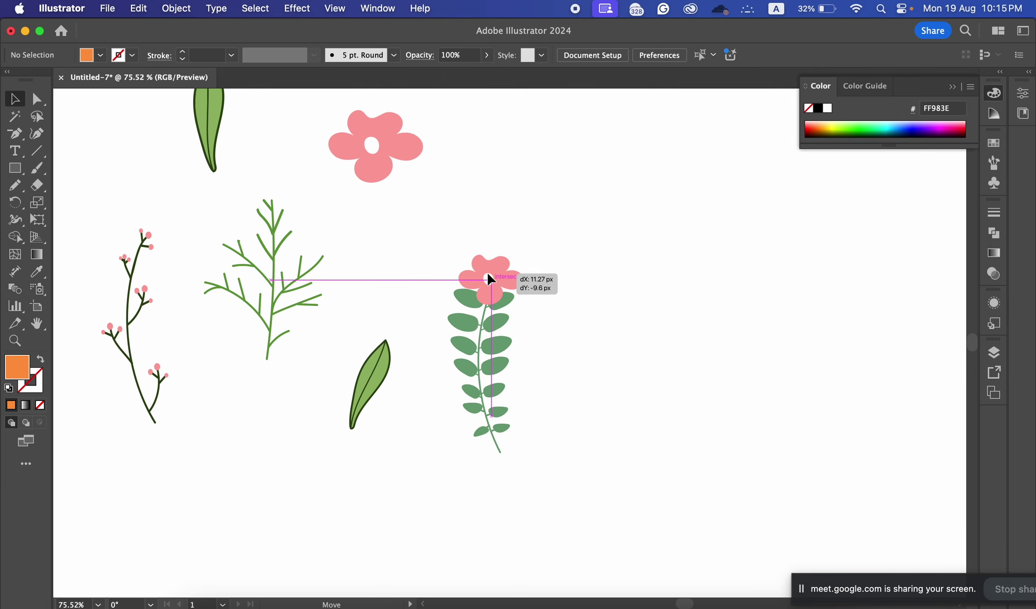
pyautogui.click(552, 264)
# Step: Scale down the leafy stem together with its flower and move both slightly up
pyautogui.scroll(-3, 529, 248)
pyautogui.scroll(-1, 529, 248)
pyautogui.moveTo(566, 239); pyautogui.dragTo(515, 333)
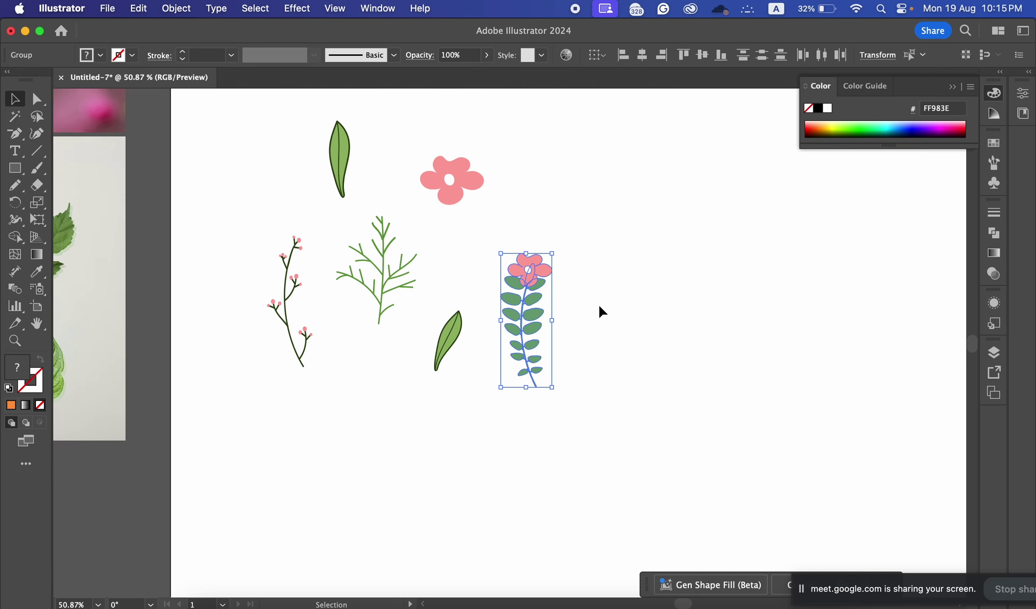
pyautogui.moveTo(556, 255); pyautogui.dragTo(536, 297)
pyautogui.moveTo(520, 301); pyautogui.dragTo(503, 252)
# Step: Nudge the slanted leaf and place a small pink flower copy below the twig, beside the berry branch
pyautogui.moveTo(443, 334); pyautogui.dragTo(430, 334)
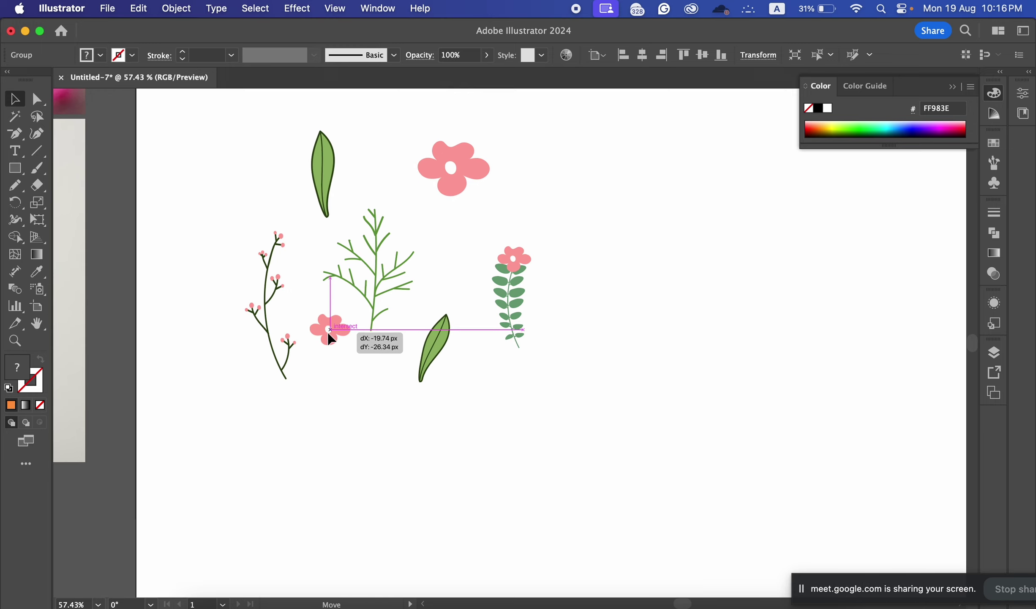
pyautogui.moveTo(331, 336); pyautogui.dragTo(338, 362)
pyautogui.click(443, 302)
# Step: Place a smaller copy of the slanted leaf between the twig and the flowered leafy stem
pyautogui.moveTo(441, 327); pyautogui.dragTo(460, 226)
pyautogui.doubleClick(456, 241)
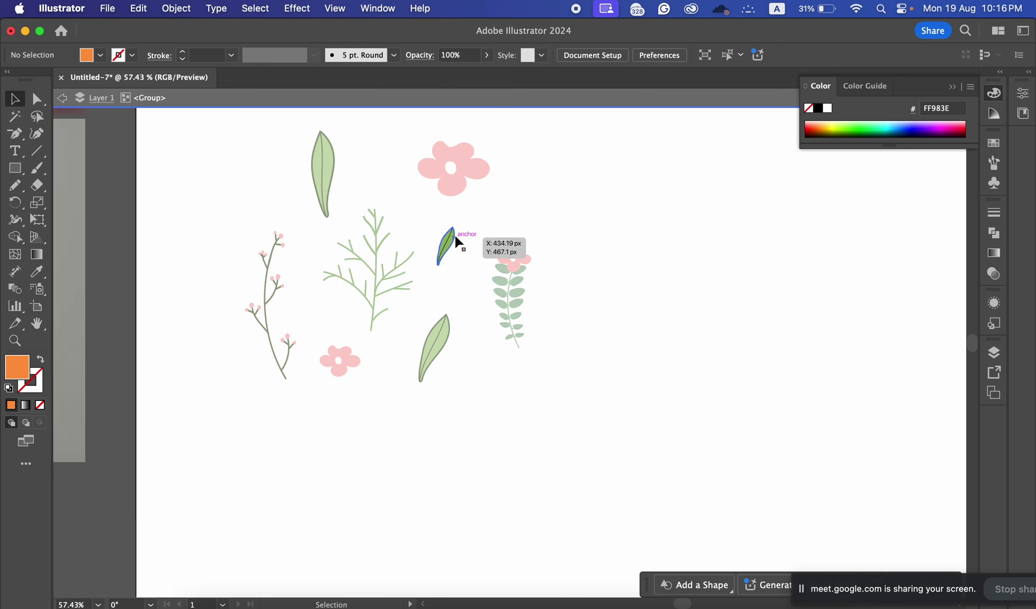
pyautogui.press('Escape')
# Step: Draw a small circle about 18 px wide between the tall leaf and the large pink flower with the Ellipse tool
pyautogui.scroll(-2, 571, 218)
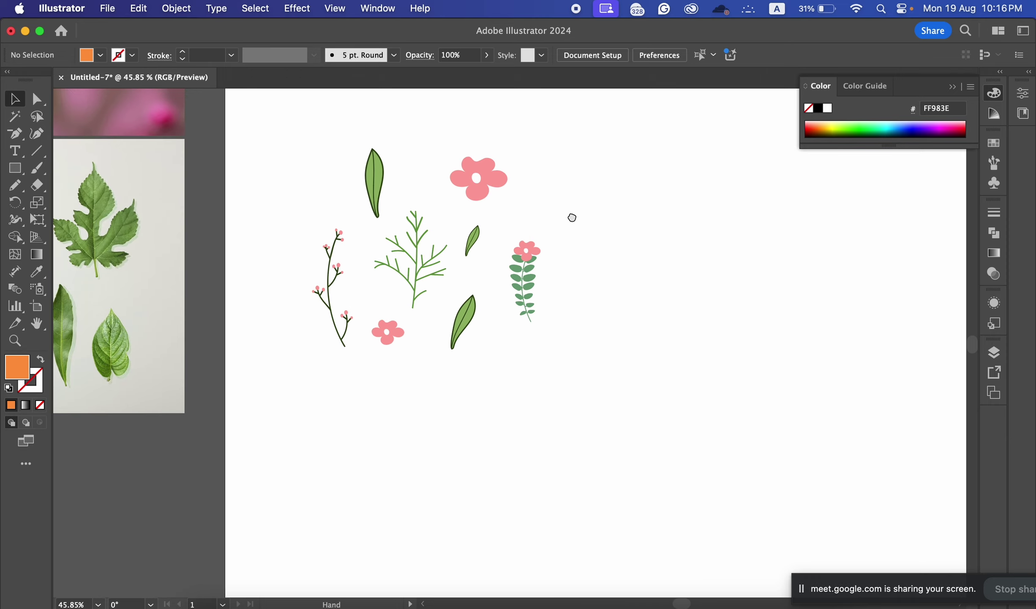
pyautogui.hscroll(2, 380, 228)
pyautogui.click(16, 169)
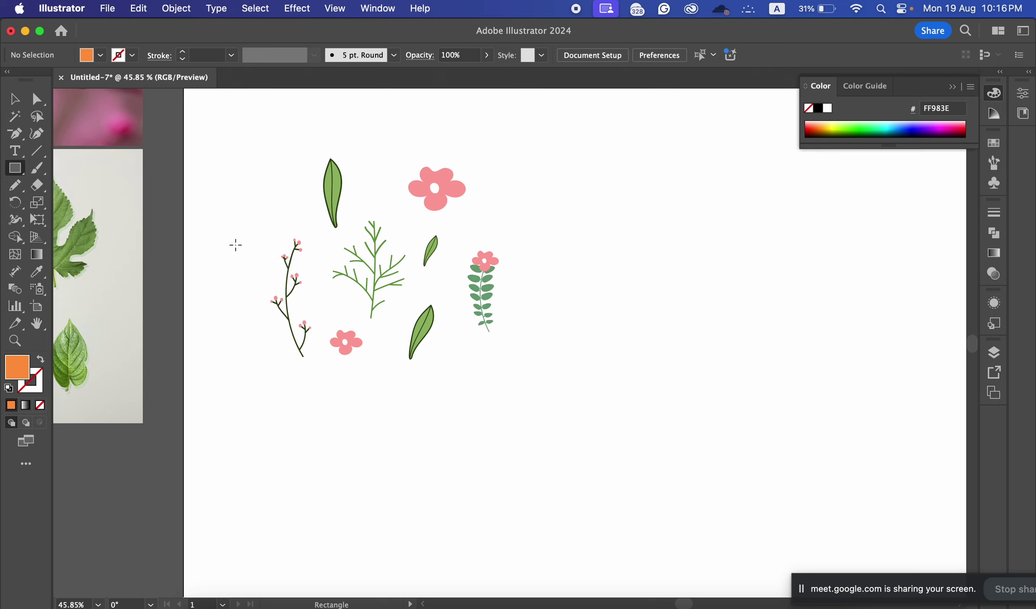
pyautogui.click(17, 179)
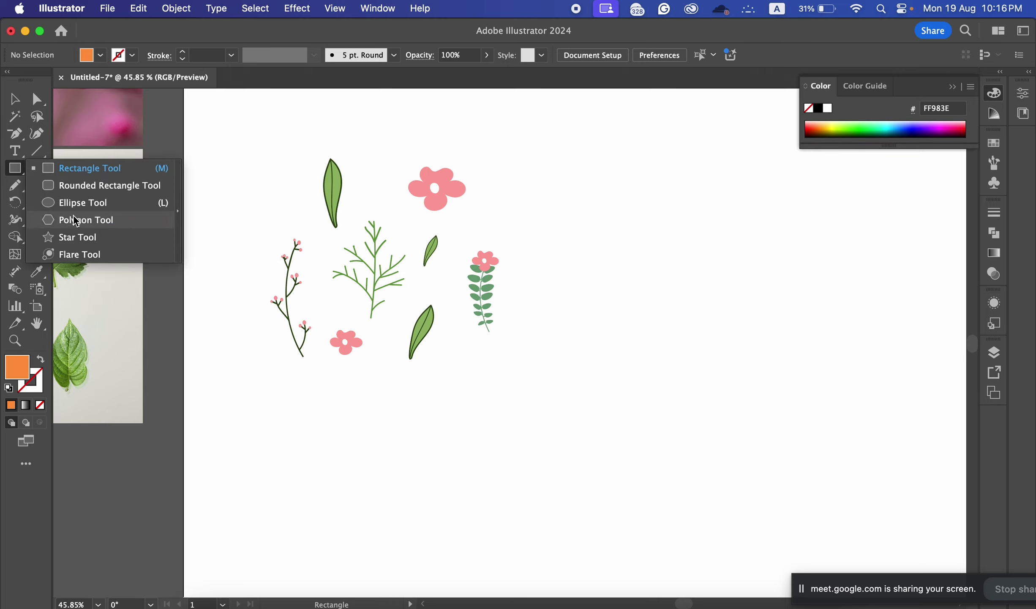
pyautogui.click(84, 200)
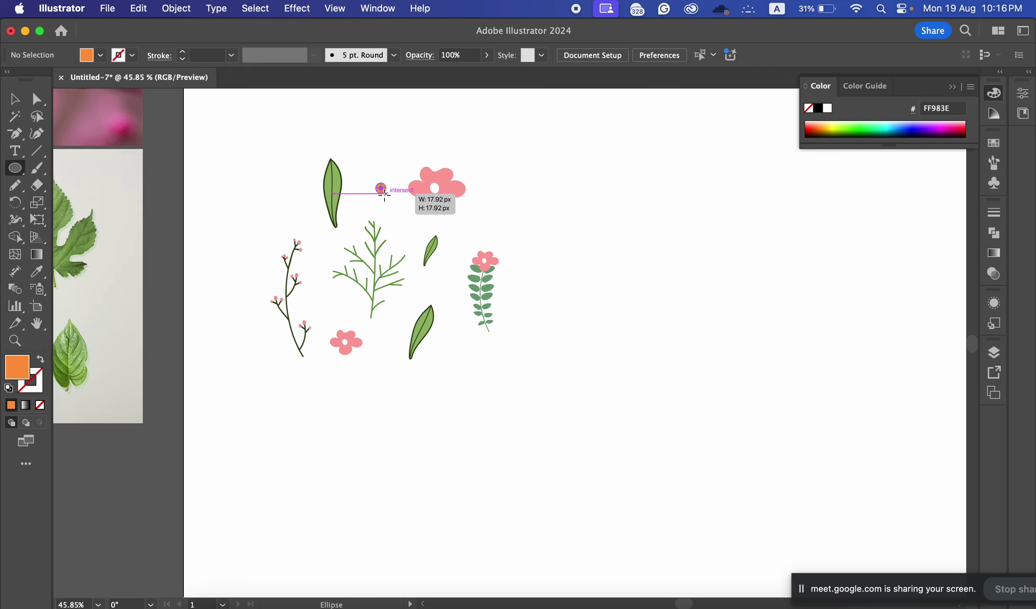
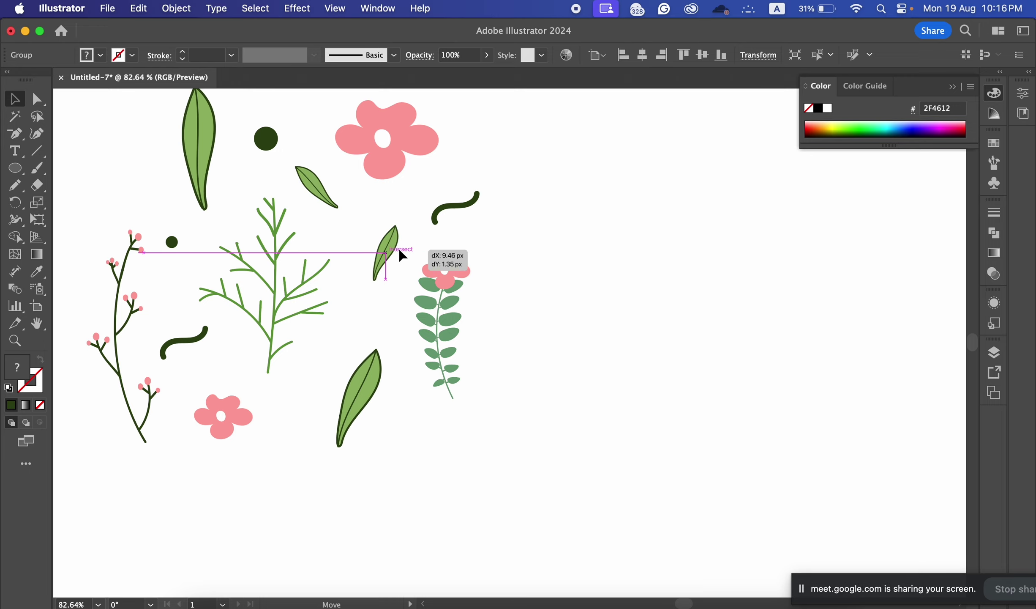
# Step: Rotate the lowest leaf to lie horizontally beside the small pink flower
pyautogui.click(452, 235)
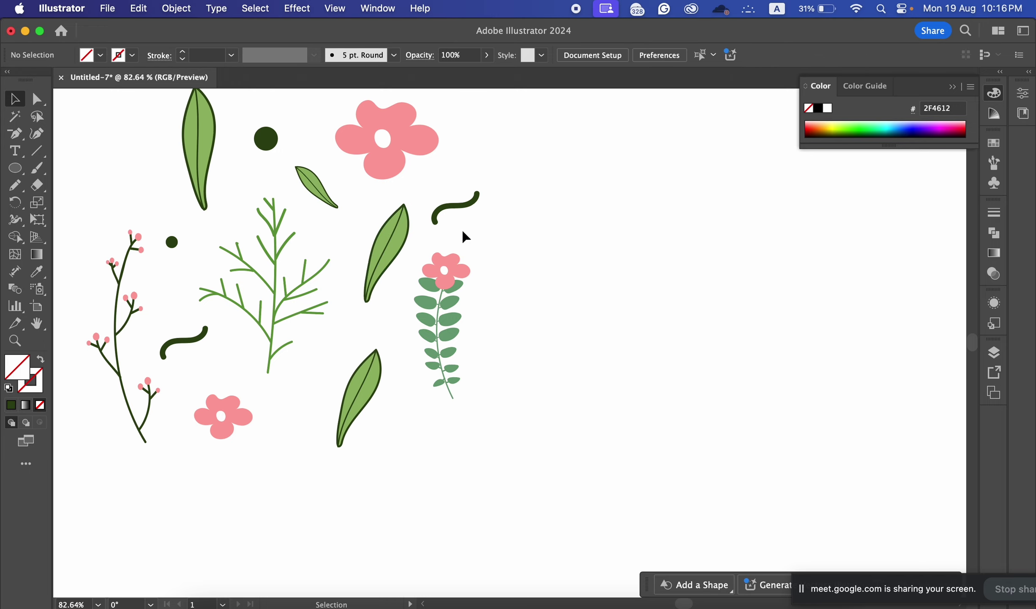
pyautogui.scroll(-3, 525, 231)
pyautogui.moveTo(444, 328); pyautogui.dragTo(472, 328)
pyautogui.click(463, 341)
# Step: Expand the appearance of both dark green wavy strokes and both dots together
pyautogui.moveTo(306, 291); pyautogui.dragTo(348, 297)
pyautogui.keyDown('shift'); pyautogui.click(337, 239); pyautogui.keyUp('shift')
pyautogui.keyDown('shift'); pyautogui.click(387, 180); pyautogui.keyUp('shift')
pyautogui.keyDown('shift'); pyautogui.click(501, 217); pyautogui.keyUp('shift')
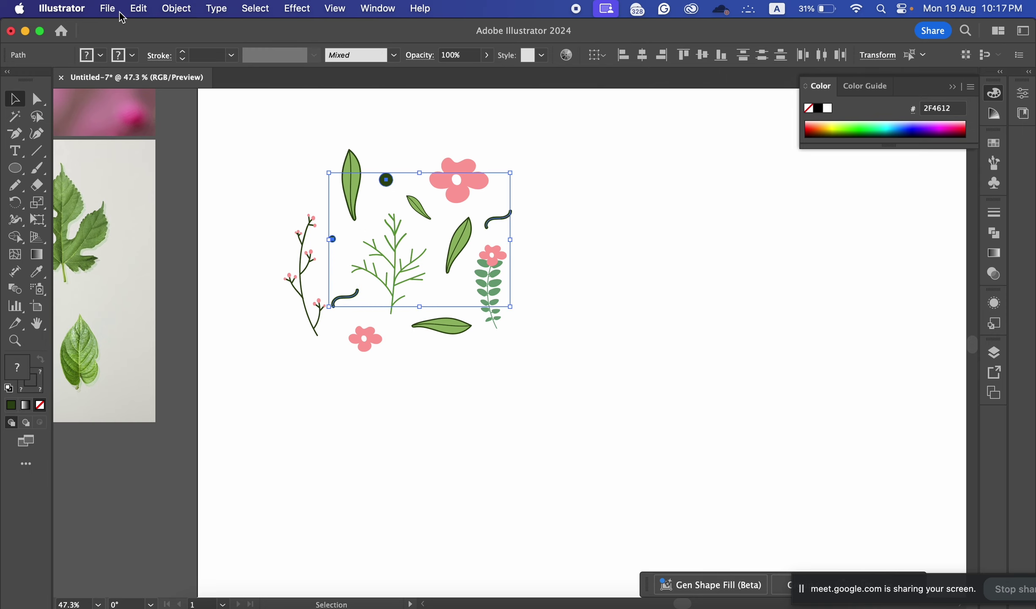
pyautogui.click(168, 9)
pyautogui.click(182, 220)
pyautogui.click(603, 259)
# Step: Recolor the wavy stroke beside the berry branch with the light green (94B767) sampled from the tall leaf
pyautogui.click(347, 298)
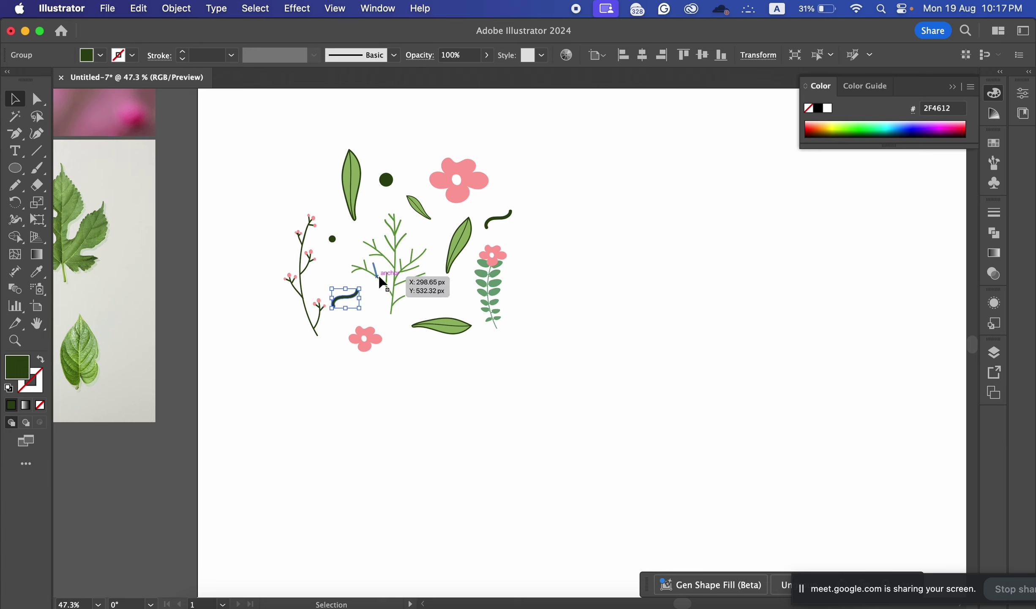
pyautogui.press('i')
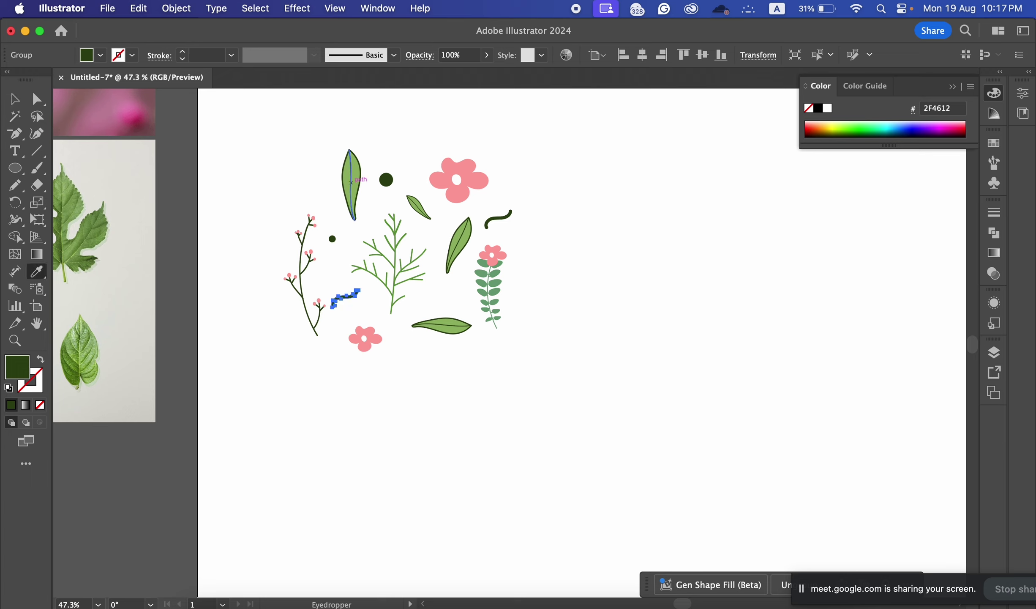
pyautogui.click(360, 173)
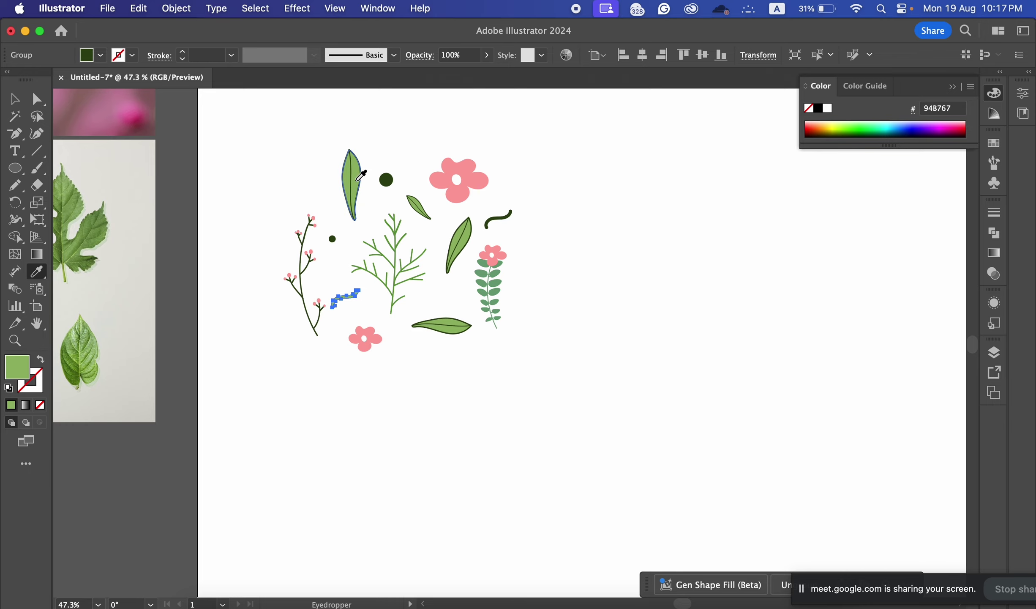
# Step: Make a new pattern from all the arranged floral elements and keep its notice from showing again
pyautogui.press('v')
pyautogui.click(608, 235)
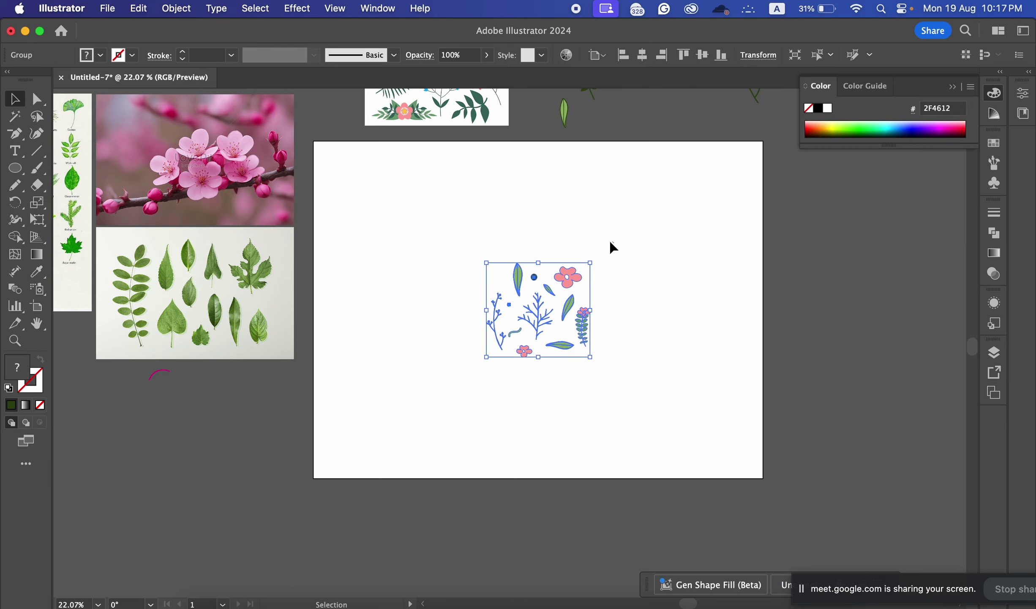
pyautogui.click(611, 241)
pyautogui.moveTo(596, 246); pyautogui.dragTo(617, 249)
pyautogui.click(559, 305)
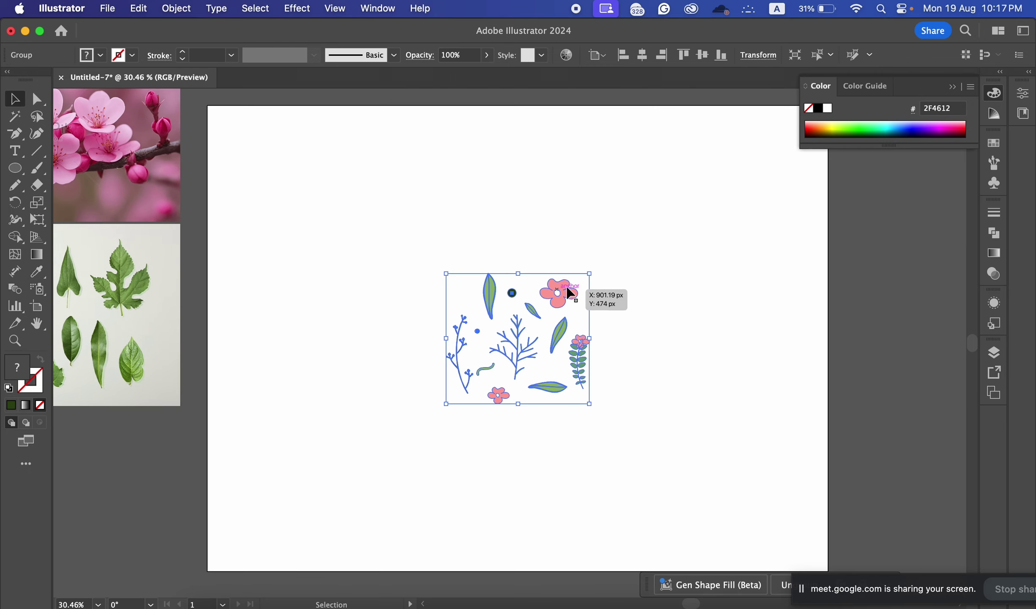
pyautogui.click(178, 10)
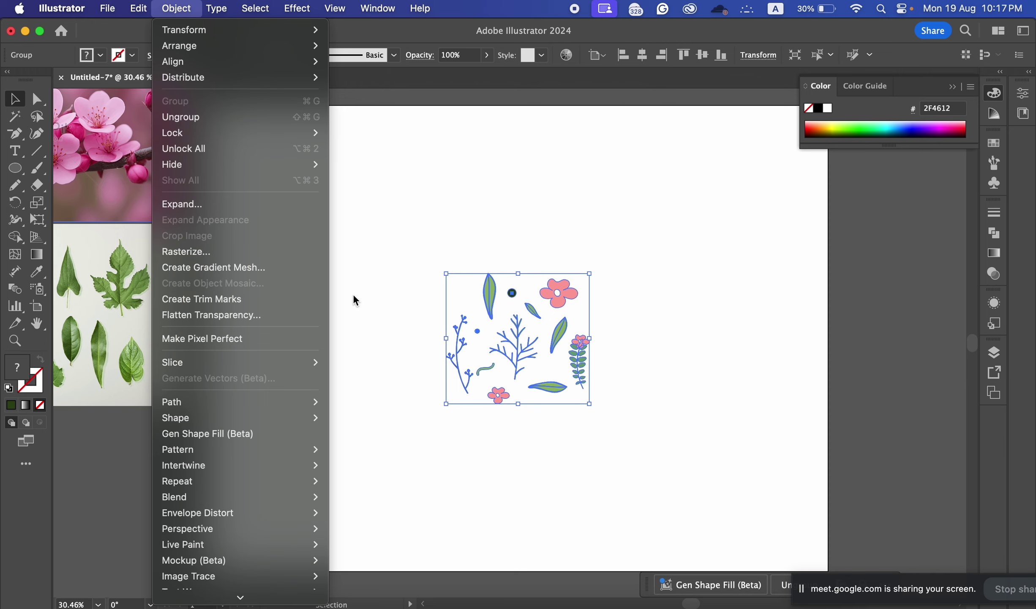
pyautogui.moveTo(280, 447)
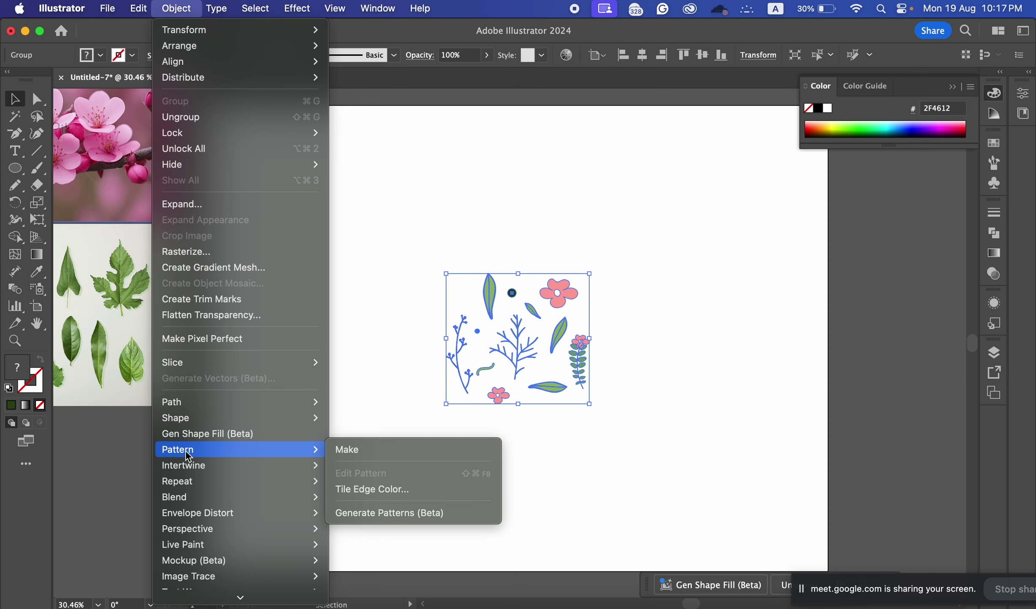
pyautogui.click(362, 449)
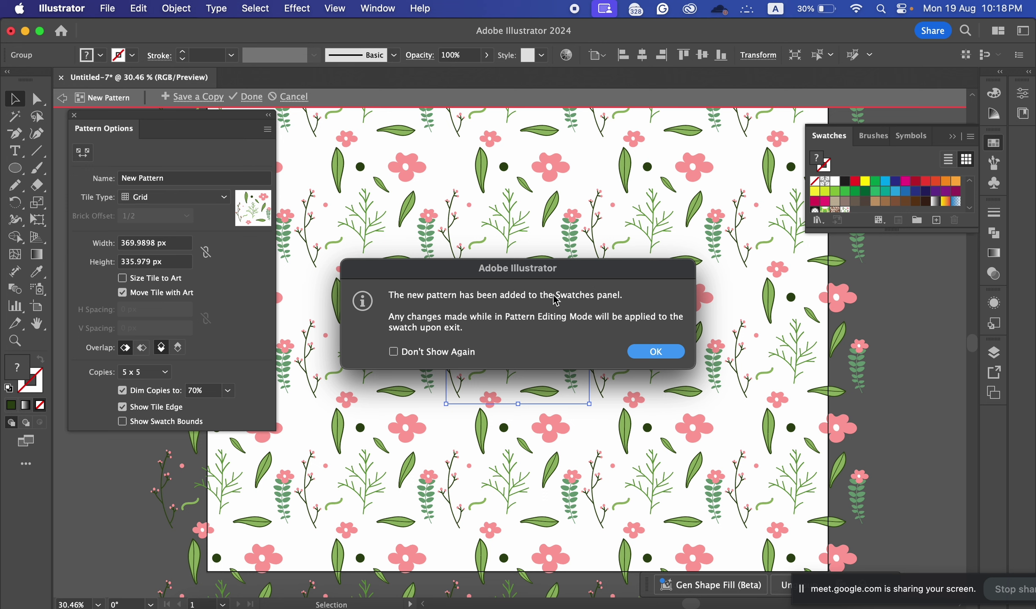
pyautogui.click(442, 351)
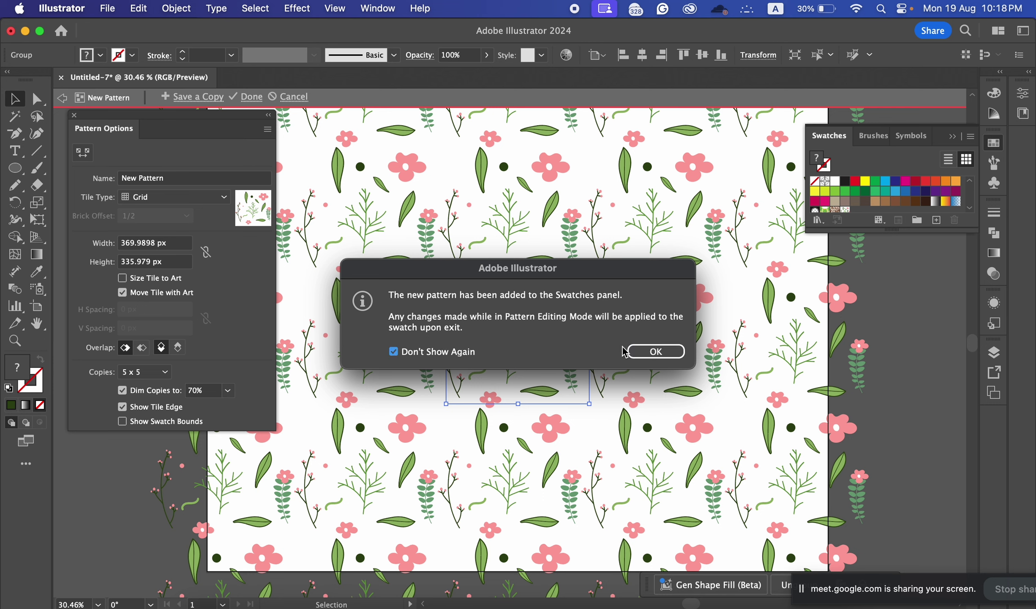
pyautogui.click(650, 352)
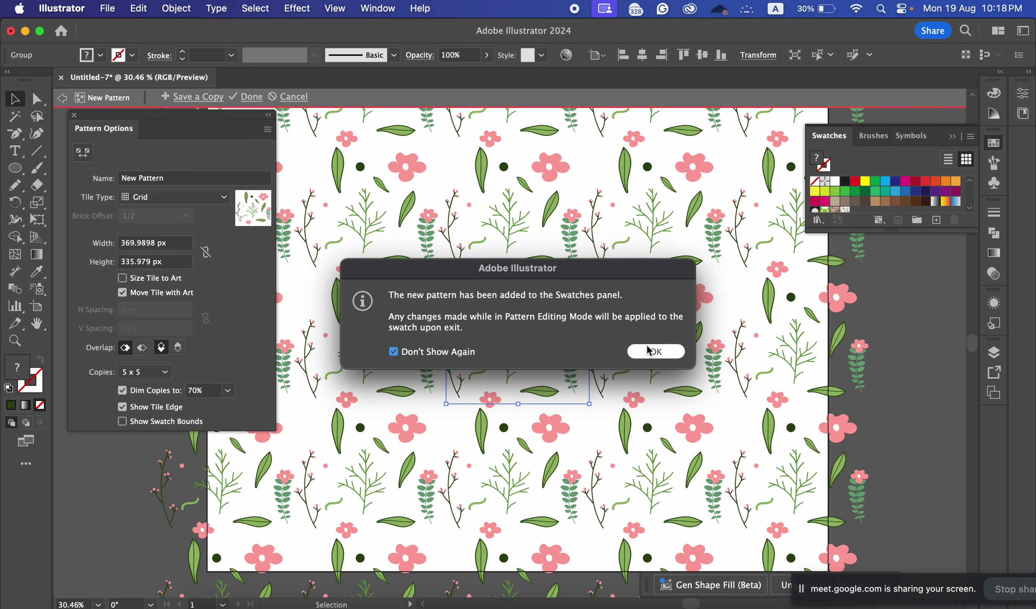
pyautogui.click(654, 351)
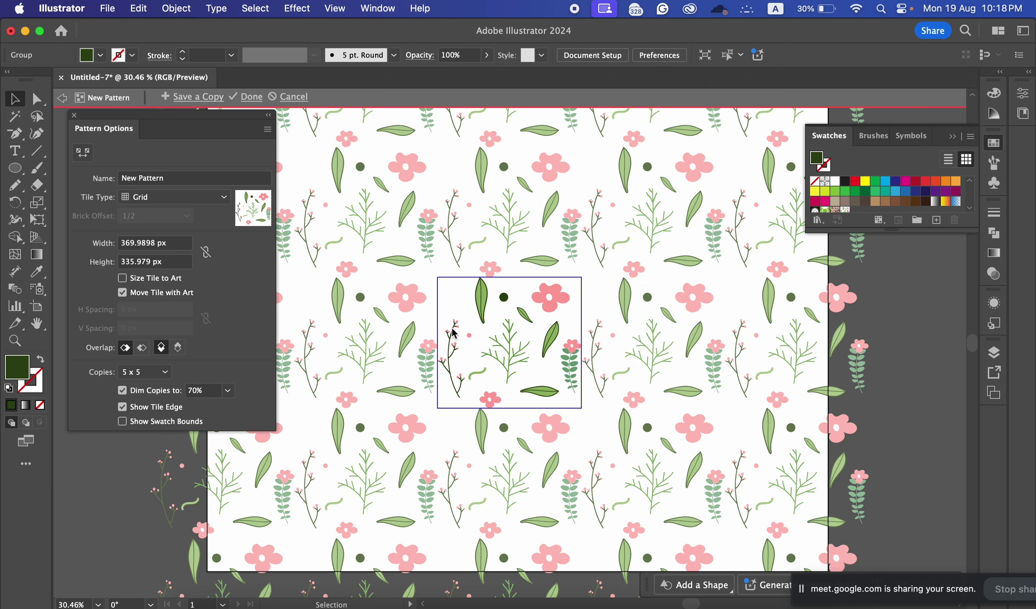
# Step: Name the pattern New Pattern
pyautogui.moveTo(150, 135); pyautogui.dragTo(449, 174)
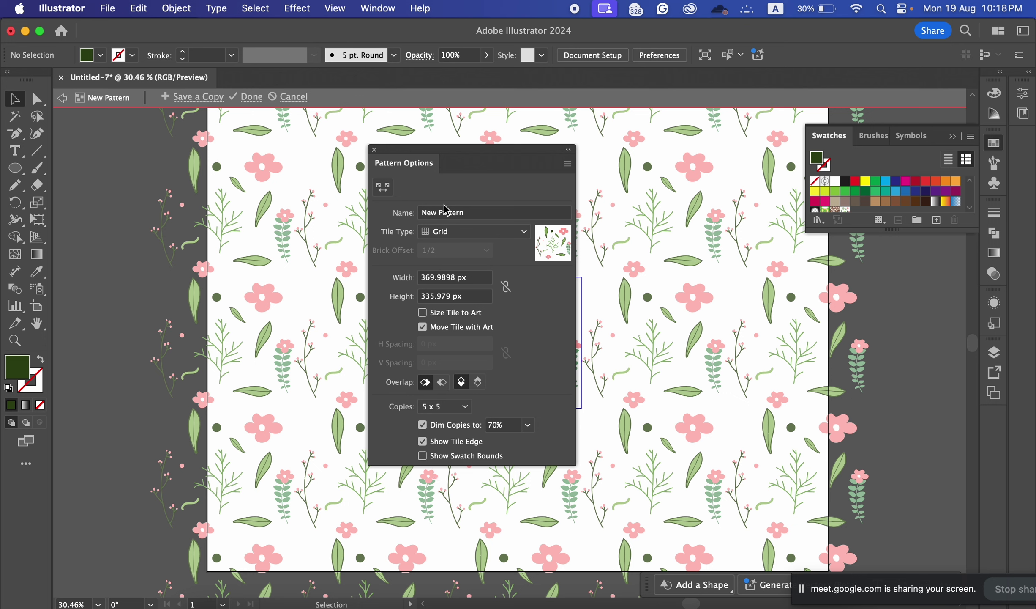
pyautogui.moveTo(465, 217); pyautogui.dragTo(370, 215)
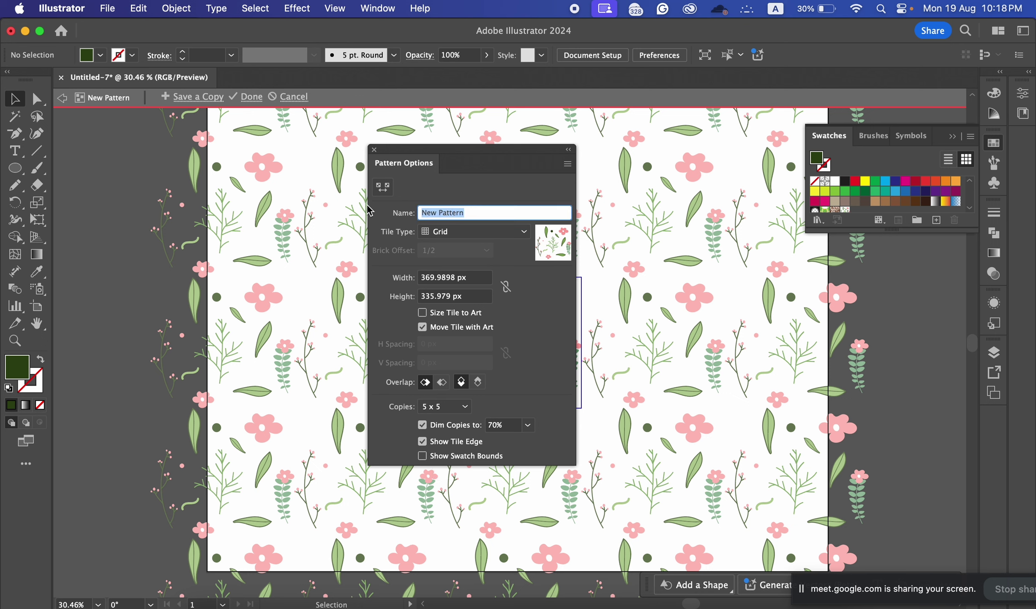
pyautogui.write('F')
pyautogui.write('N')
pyautogui.write('ew ')
pyautogui.write('Pa')
pyautogui.write('ttern')
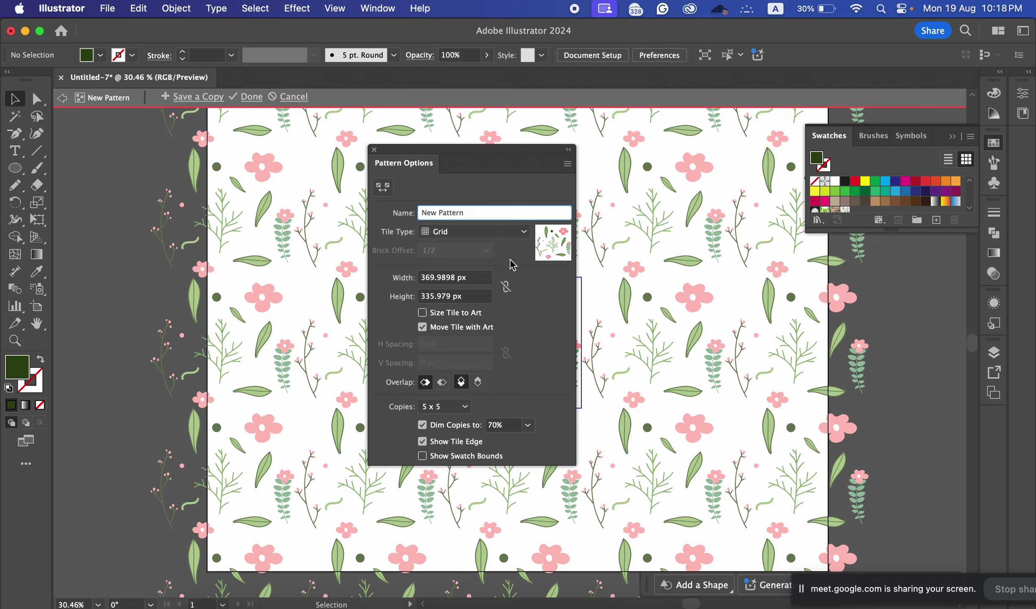
pyautogui.press('Return')
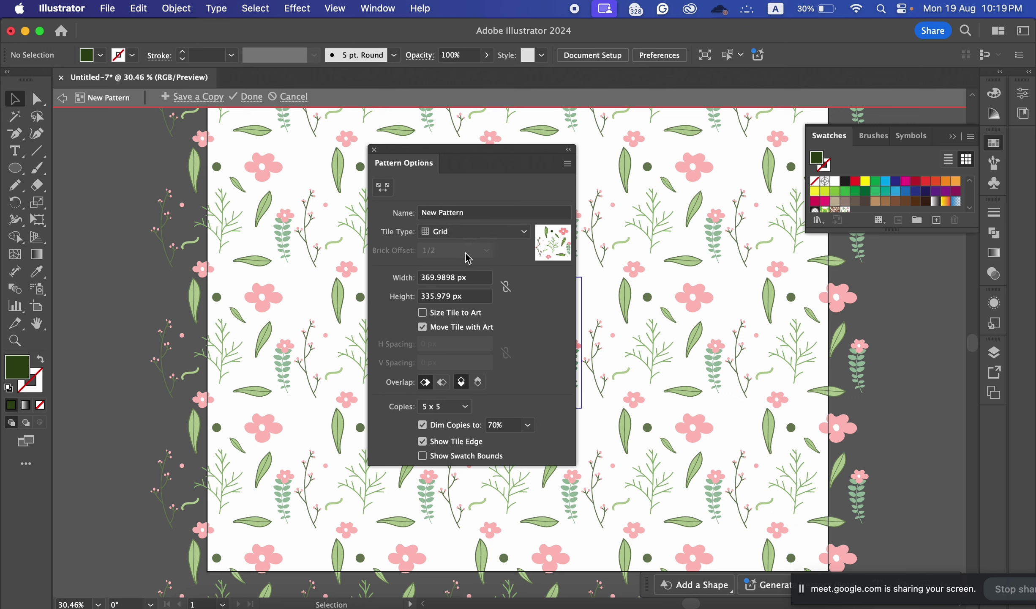
# Step: Try the Brick by Row, Brick by Column, Hex by Column and Hex by Row tile types and enable Size Tile to Art
pyautogui.click(470, 231)
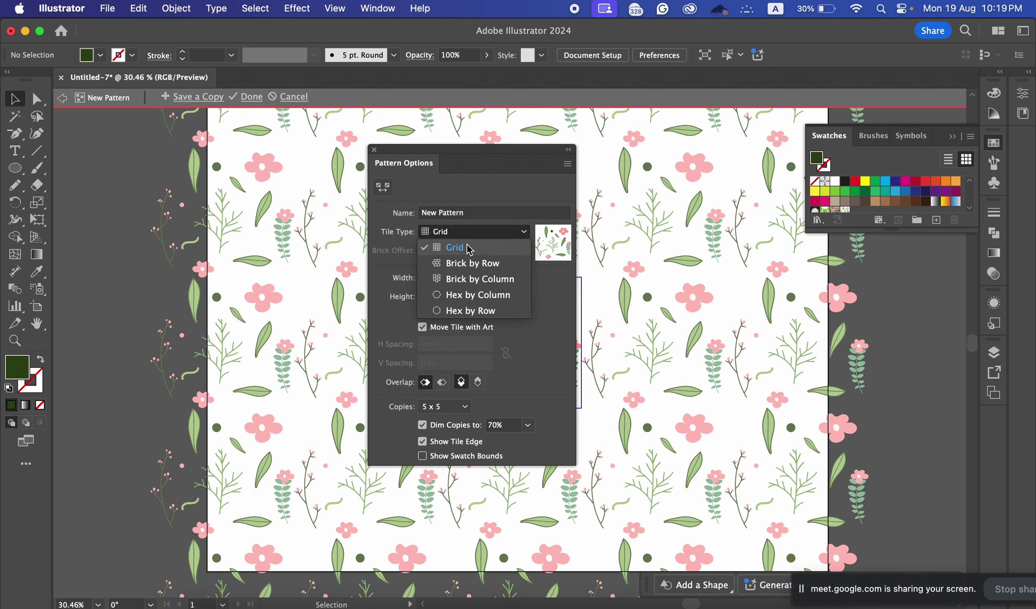
pyautogui.click(448, 263)
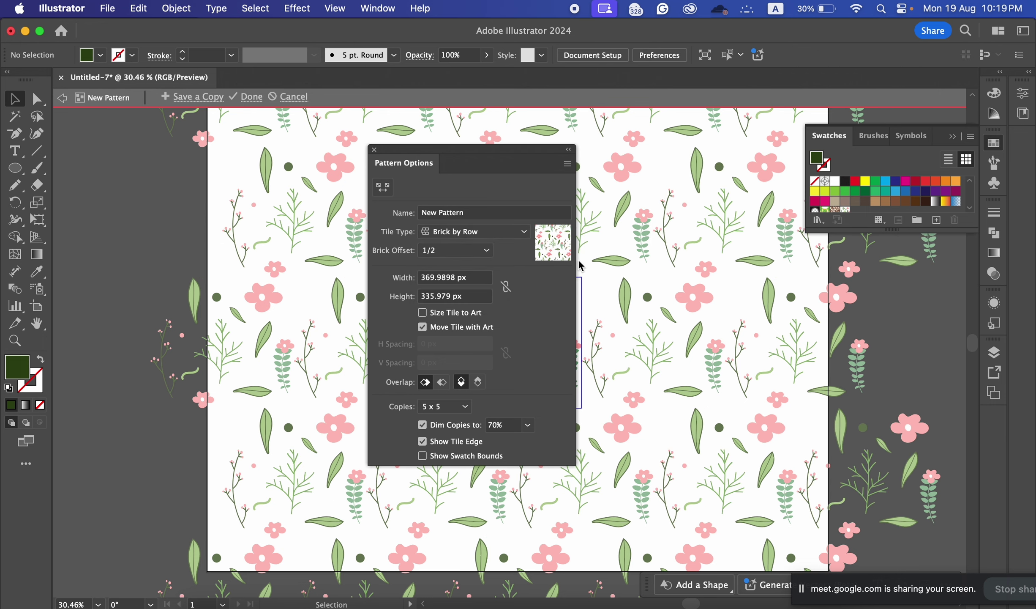
pyautogui.click(454, 235)
pyautogui.click(454, 280)
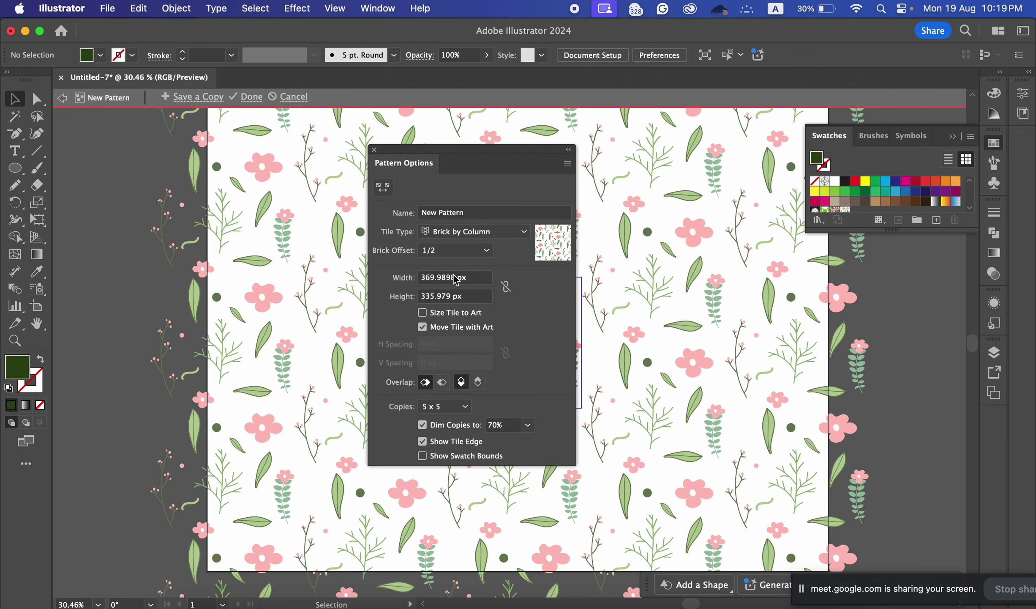
pyautogui.click(465, 232)
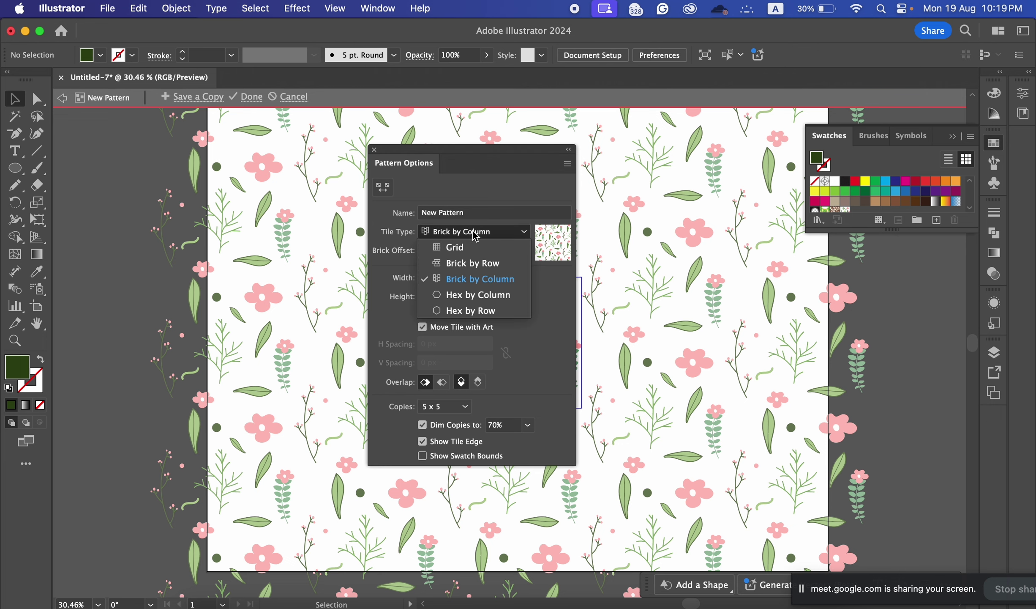
pyautogui.click(469, 297)
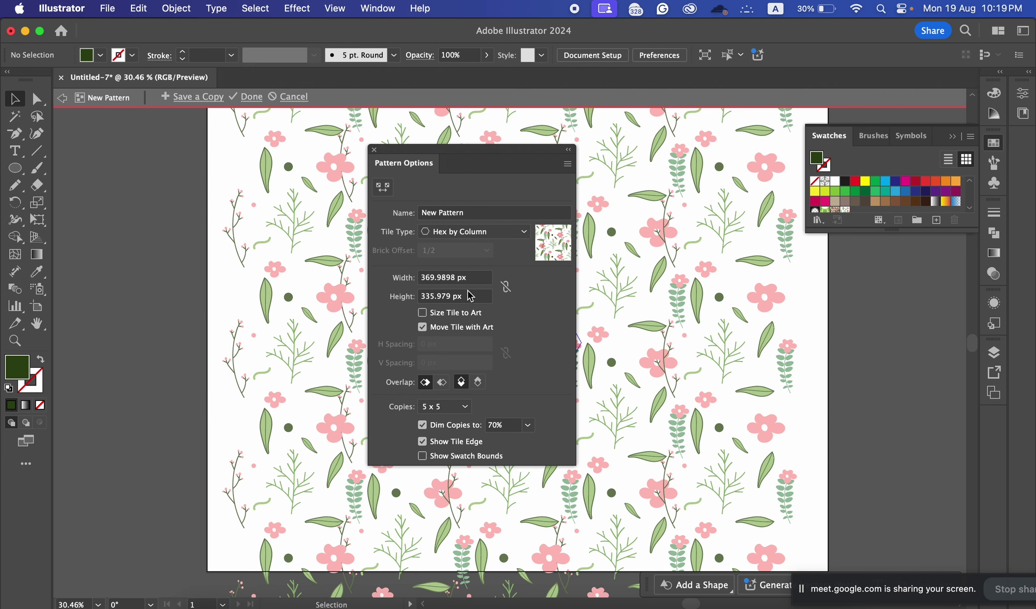
pyautogui.click(474, 232)
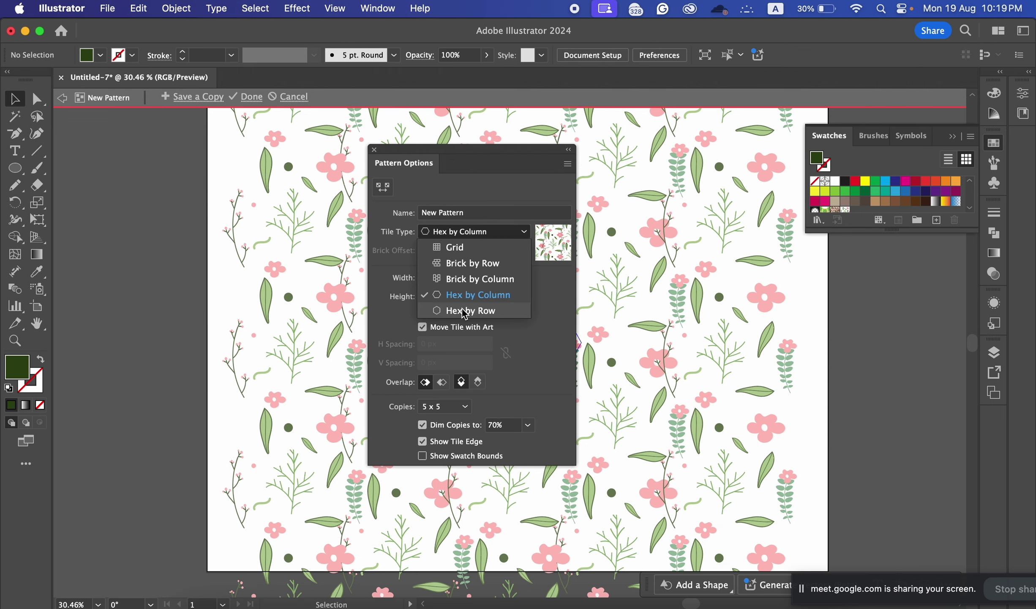
pyautogui.click(465, 311)
# Step: Set the pattern's tile type to Brick by Column and its brick offset to 1/2 after trying 2/3
pyautogui.click(474, 232)
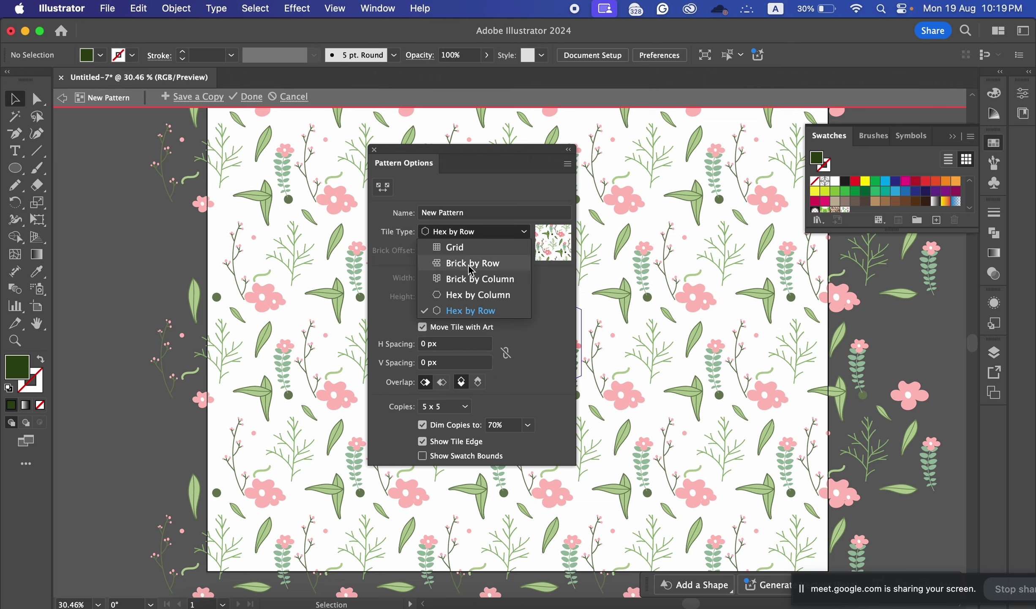
pyautogui.click(471, 278)
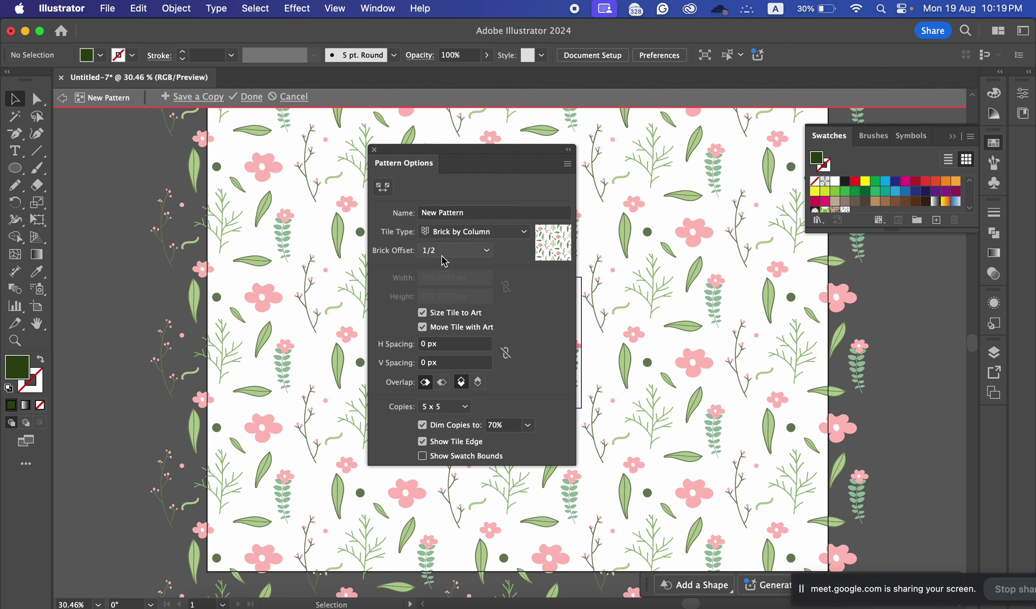
pyautogui.click(454, 251)
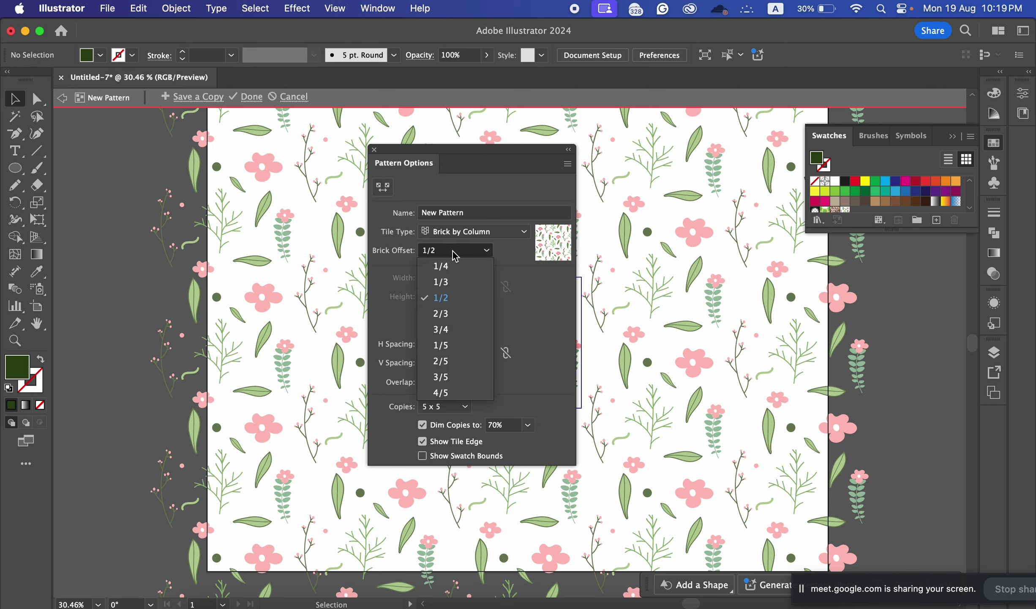
pyautogui.click(451, 315)
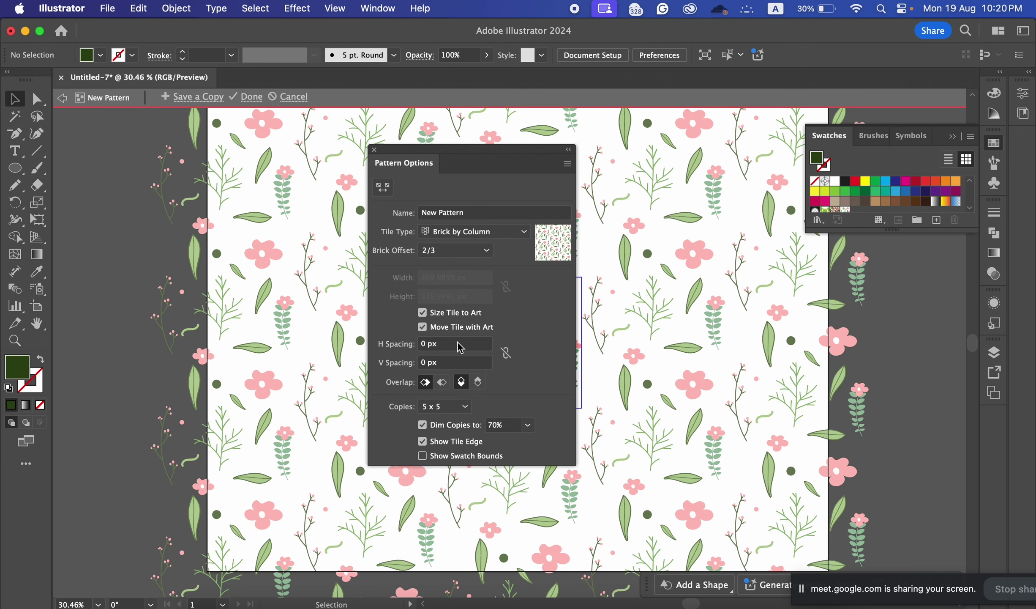
pyautogui.click(454, 252)
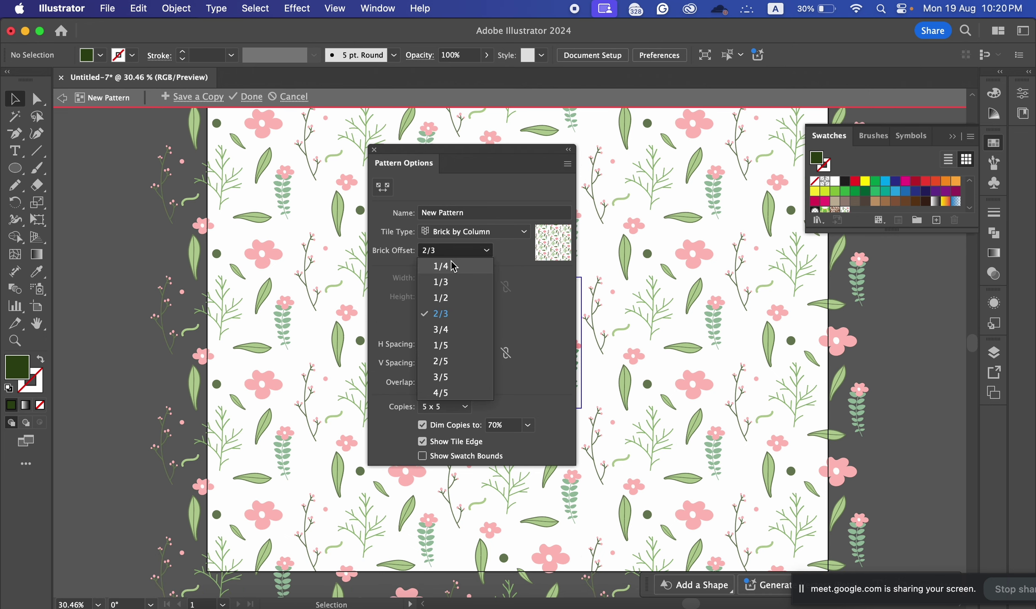
pyautogui.click(449, 299)
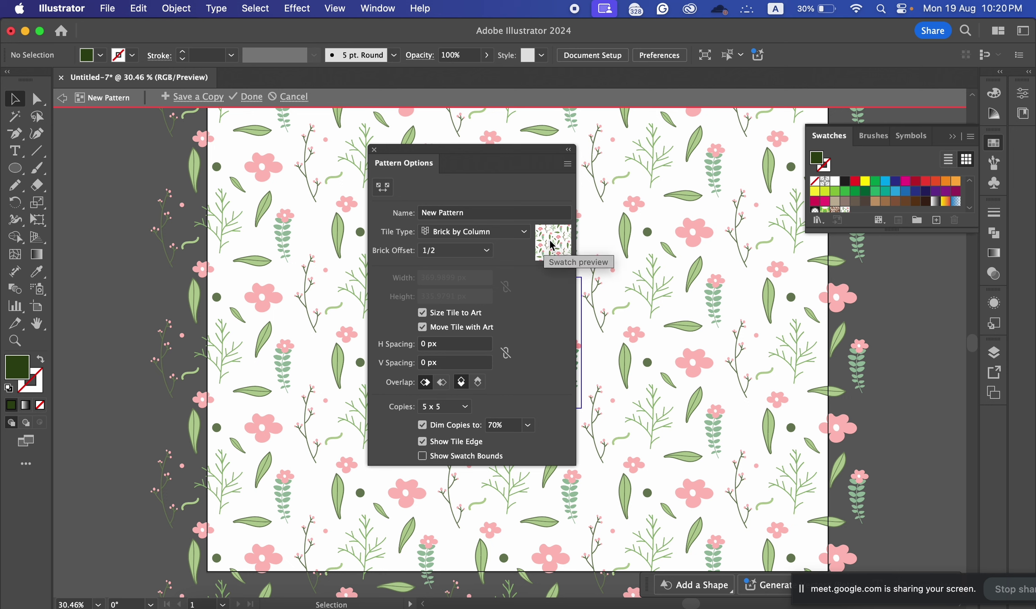
# Step: Try a horizontal tile spacing of 140 px and return it to 0 px
pyautogui.click(451, 343)
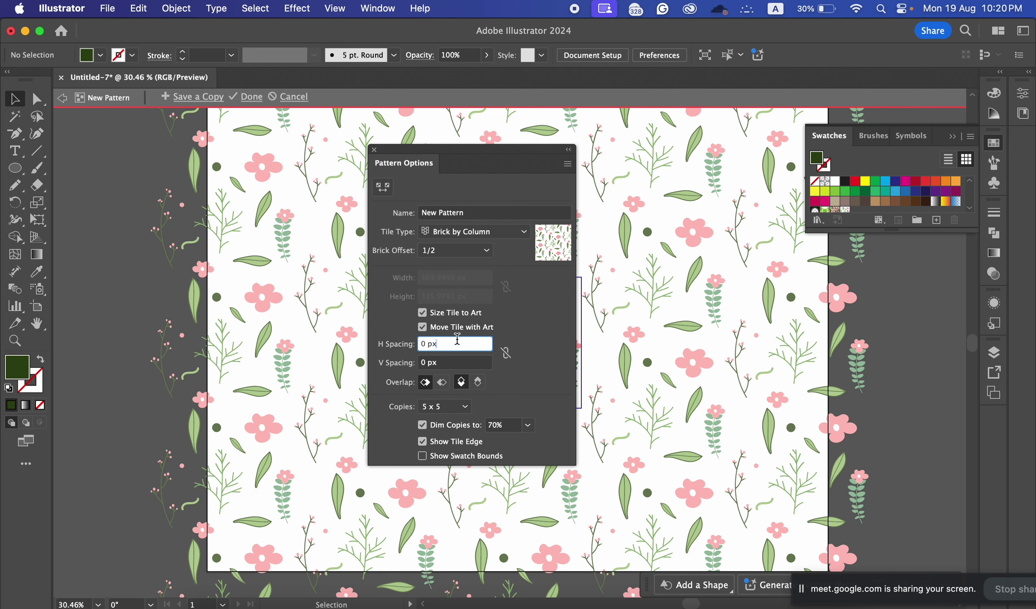
pyautogui.moveTo(454, 340); pyautogui.dragTo(415, 348)
pyautogui.press('Return')
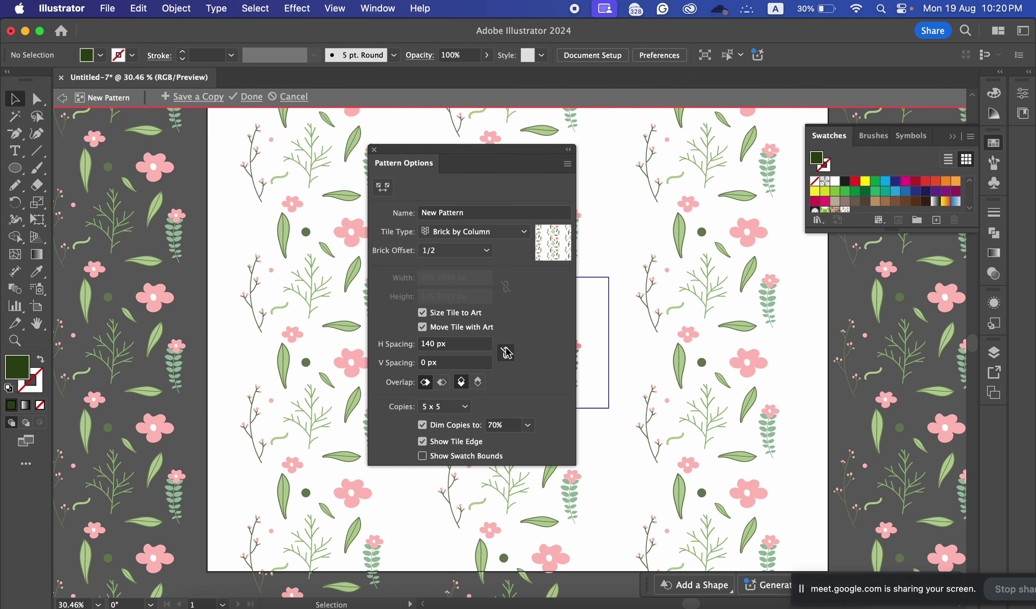
pyautogui.moveTo(497, 154); pyautogui.dragTo(332, 174)
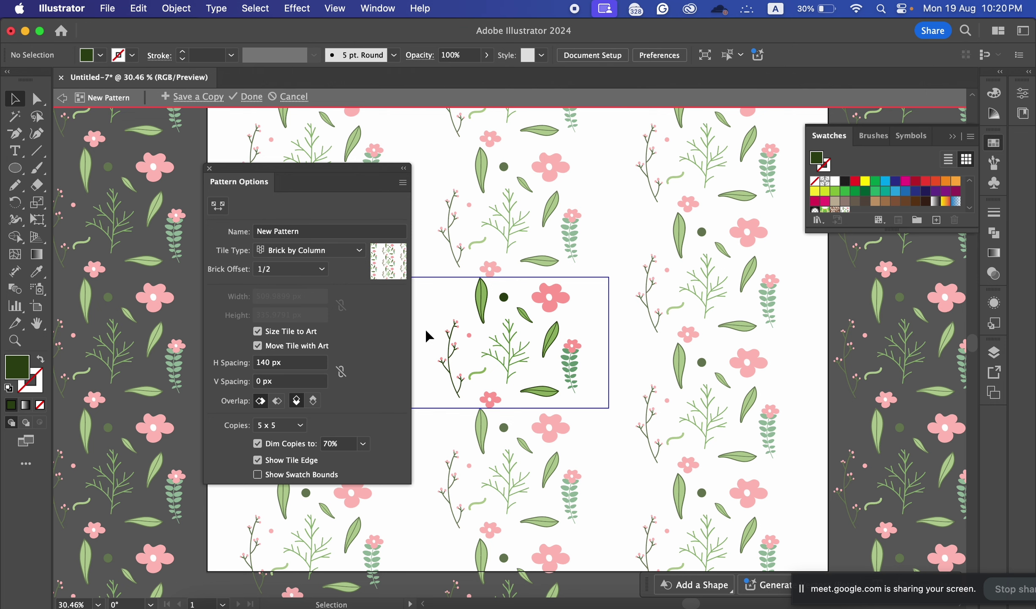
pyautogui.click(299, 367)
pyautogui.write('0')
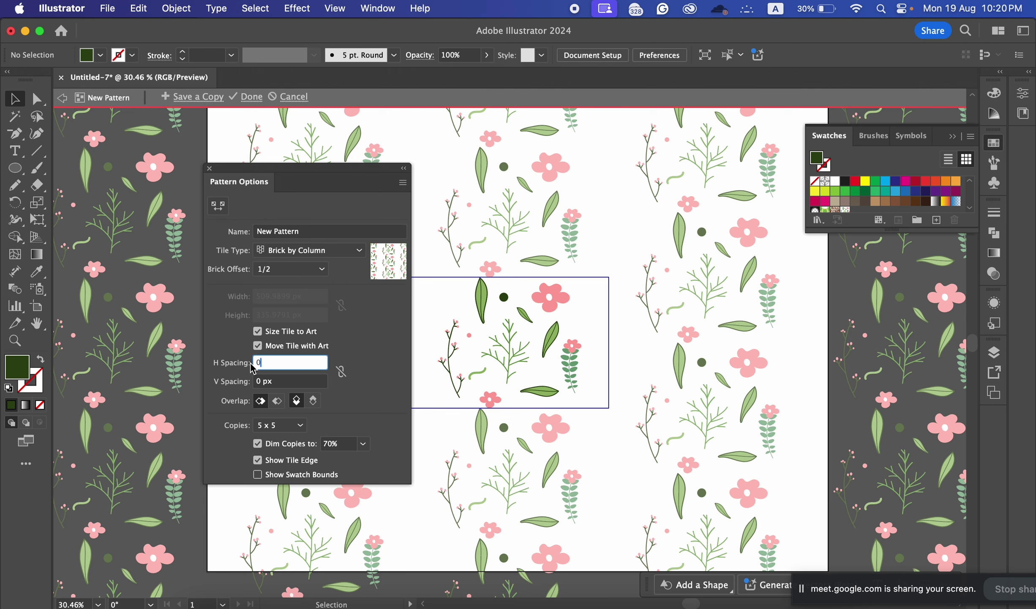
pyautogui.press('Return')
pyautogui.moveTo(336, 175); pyautogui.dragTo(364, 166)
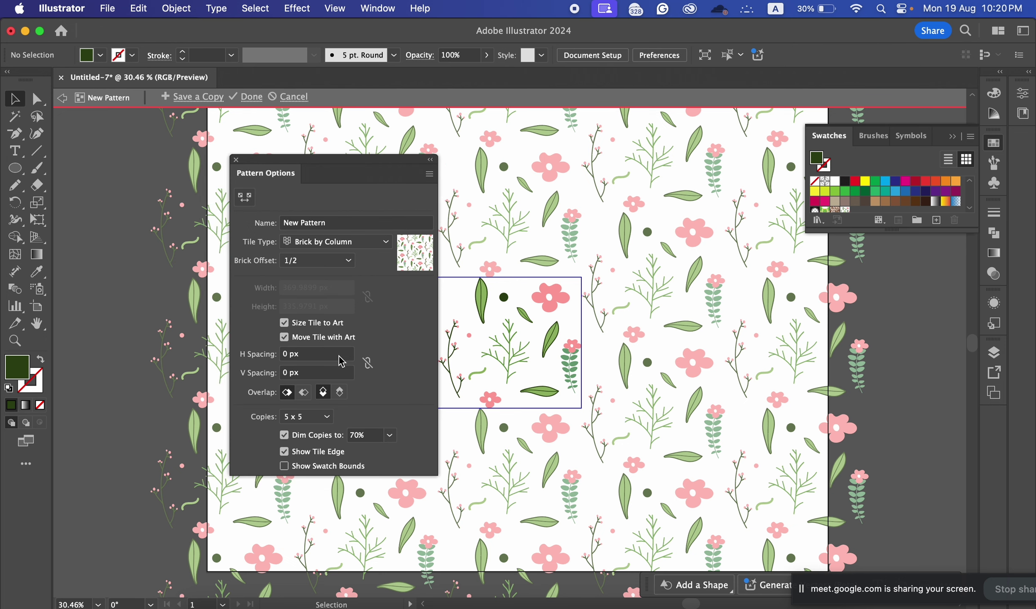
# Step: Paint freehand dark green curls and dots plus a red dot around the tall leaf inside the pattern tile
pyautogui.click(321, 392)
pyautogui.moveTo(373, 176); pyautogui.dragTo(277, 179)
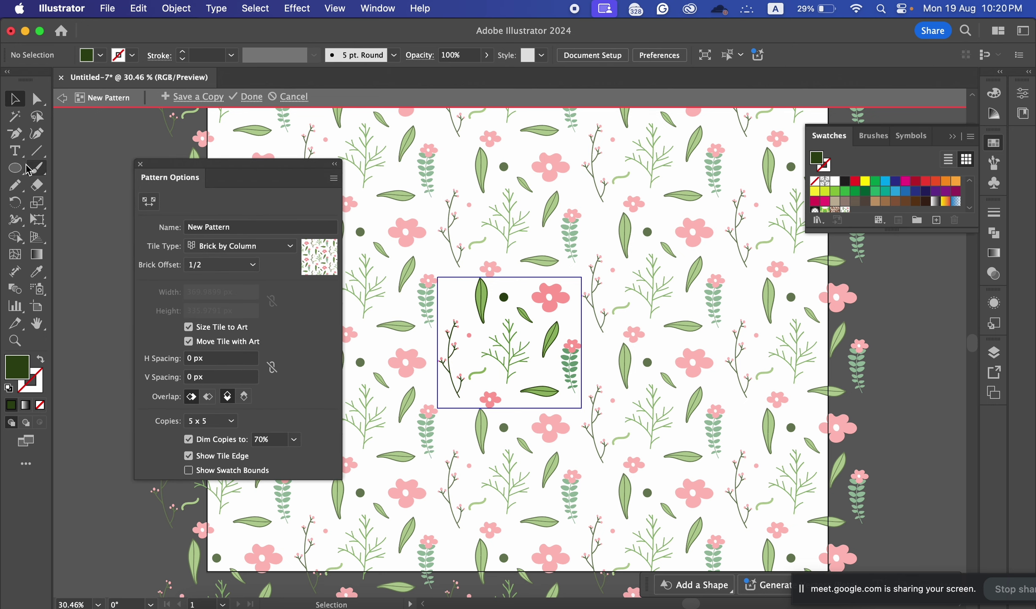
pyautogui.click(37, 168)
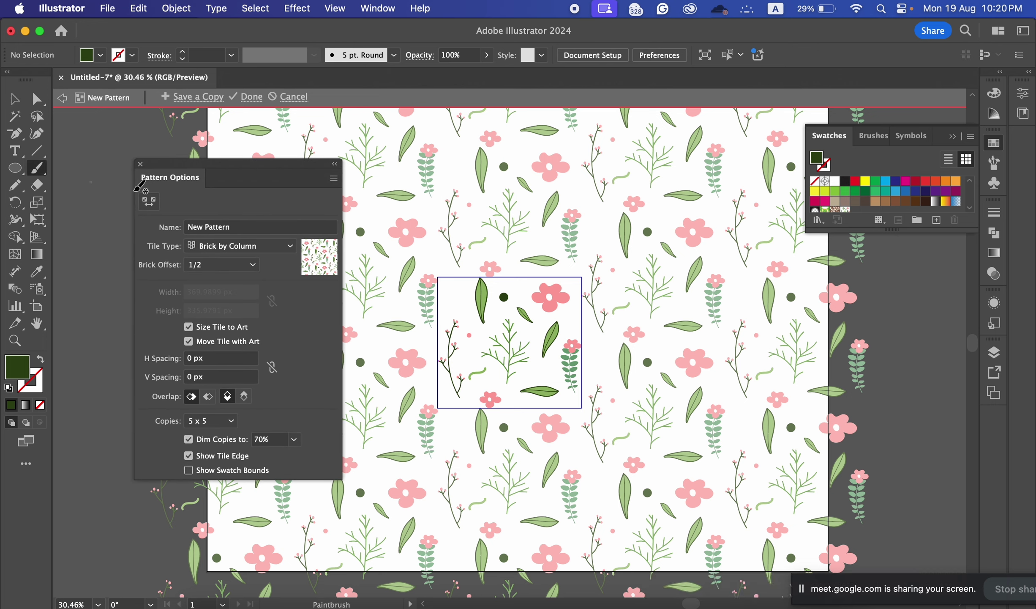
pyautogui.click(455, 291)
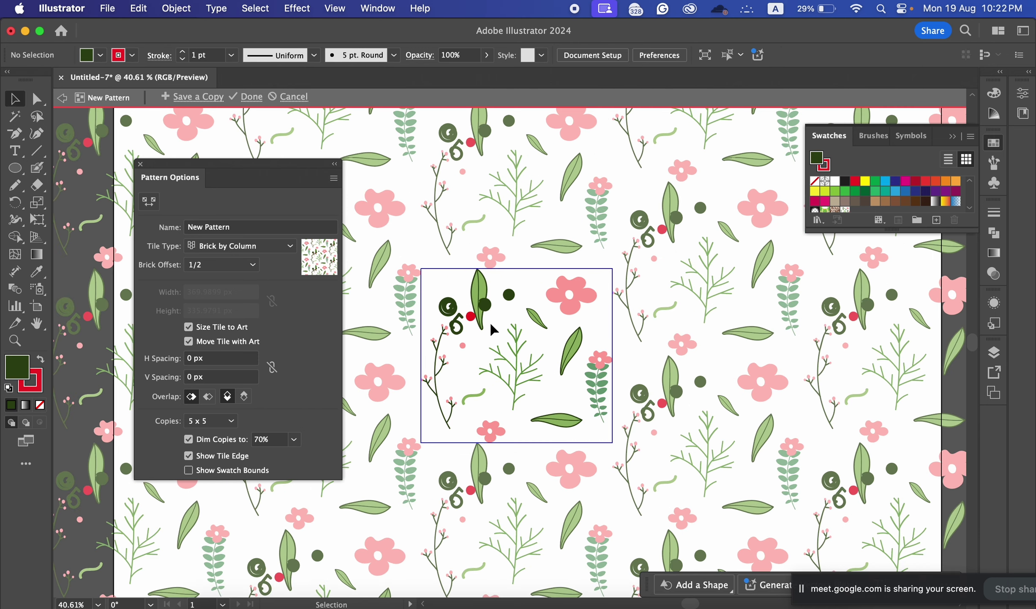
# Step: Move the red dot onto the dark green curl beside the tall leaf and deselect it
pyautogui.press('super+space')
pyautogui.click(511, 335)
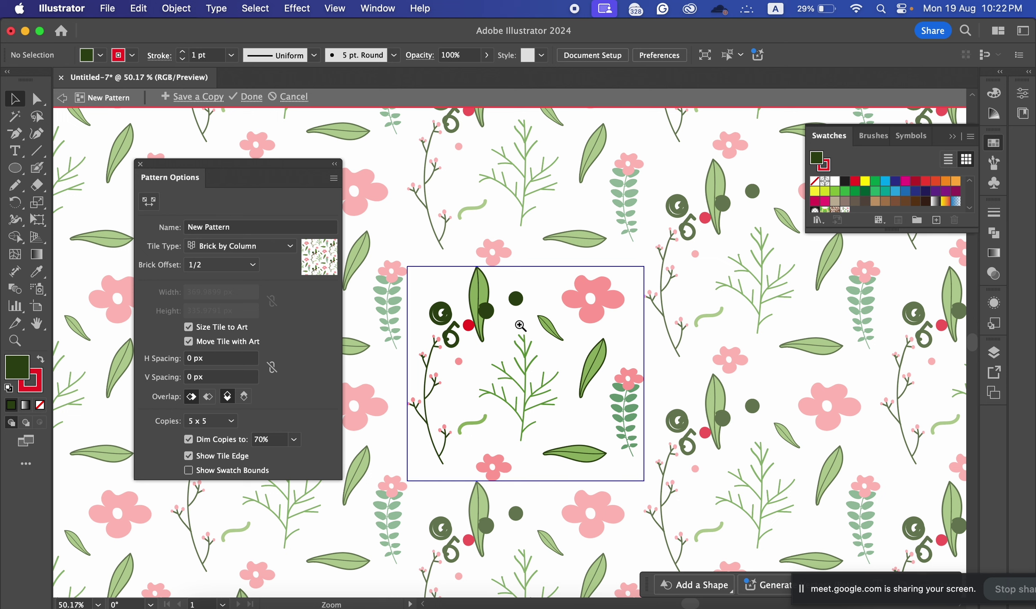
pyautogui.click(203, 359)
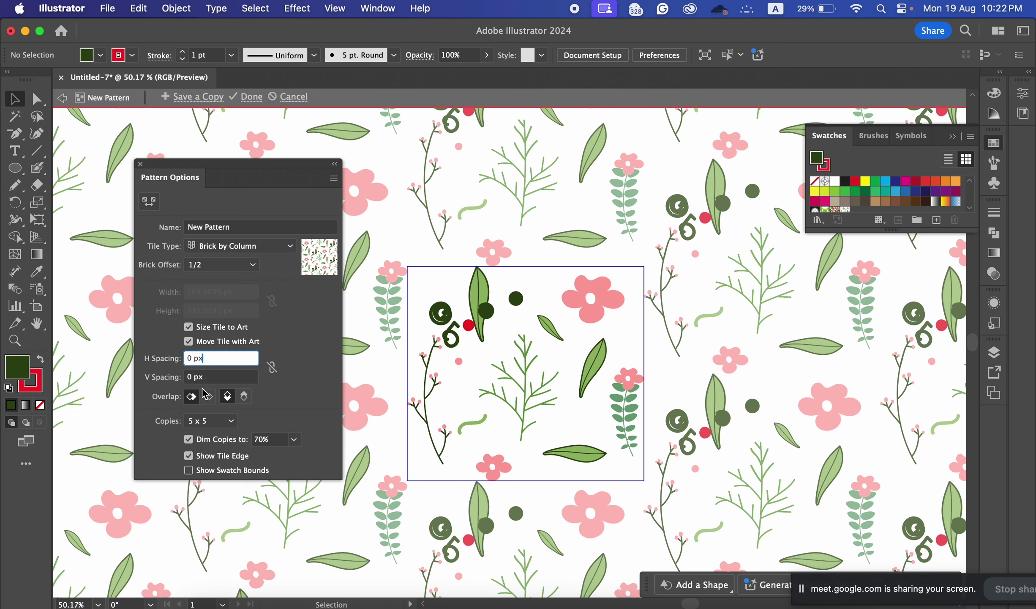
pyautogui.click(196, 402)
pyautogui.moveTo(471, 328); pyautogui.dragTo(443, 317)
pyautogui.press('super+shift+a')
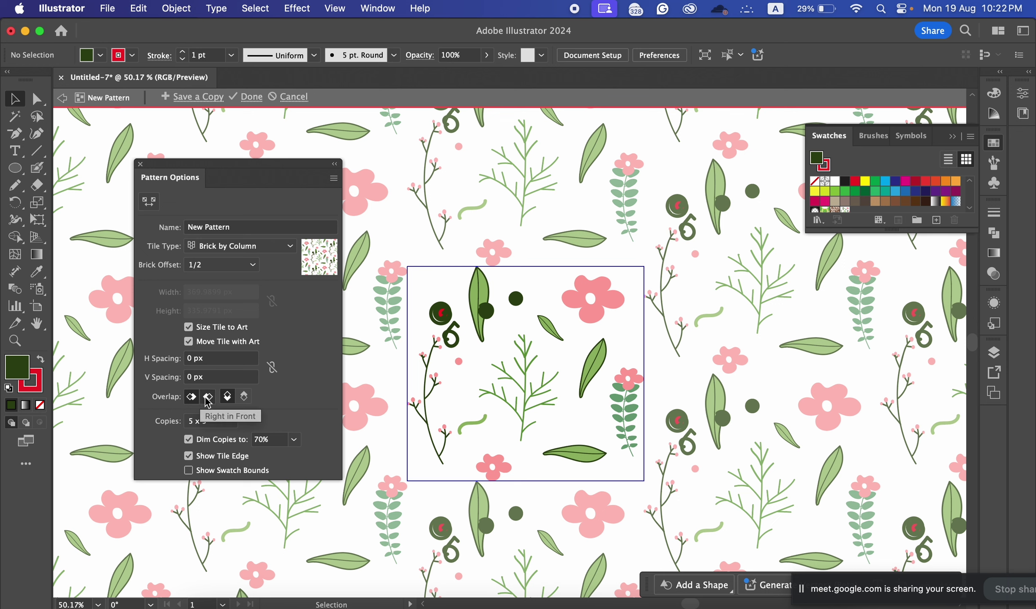
# Step: Undo the freehand dark green curls and red dot around the tall leaf in the pattern tile
pyautogui.moveTo(439, 304)
pyautogui.mouseDown()
pyautogui.moveTo(473, 324)
pyautogui.moveTo(462, 330)
pyautogui.moveTo(470, 314)
pyautogui.moveTo(459, 306)
pyautogui.mouseUp()
pyautogui.press('a')
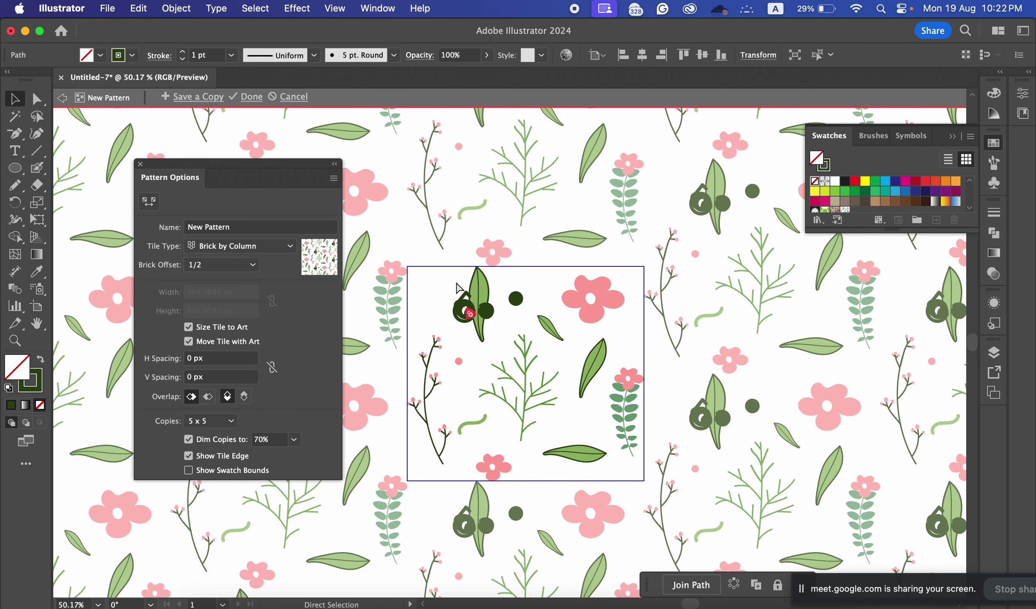
pyautogui.press('super+z')
pyautogui.press('super+z')
pyautogui.press('super+z')
pyautogui.press('super+z')
pyautogui.press('super+z')
pyautogui.press('super+z')
pyautogui.press('super+z')
pyautogui.press('super+z')
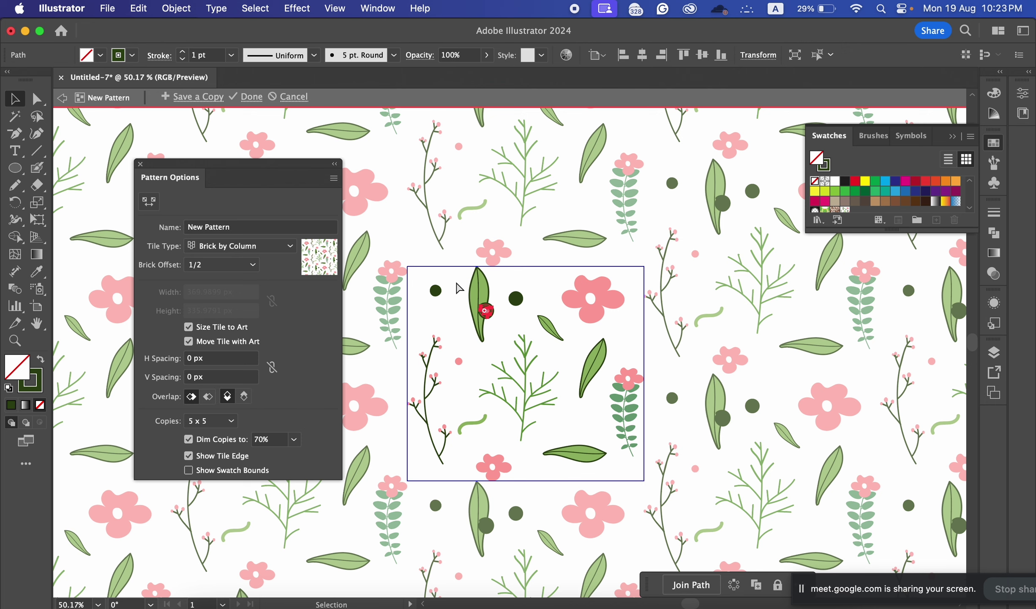
pyautogui.press('super+z')
pyautogui.press('super+z')
pyautogui.press('super+z')
pyautogui.press('super+0')
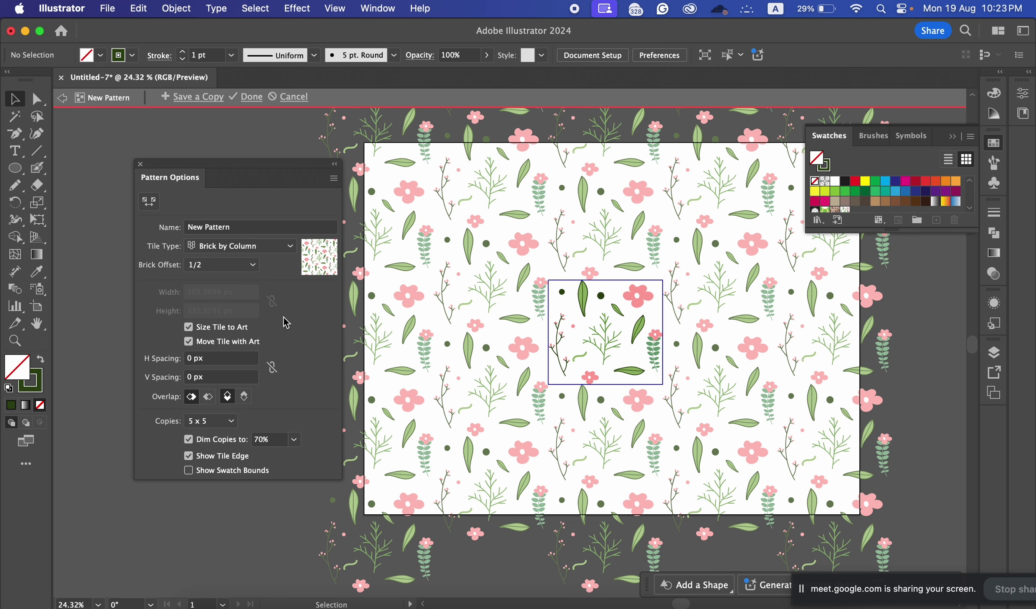
# Step: Try 7 x 7 and 3 x 3 pattern copies, then return the copies to 5 x 5
pyautogui.click(228, 396)
pyautogui.moveTo(262, 166); pyautogui.dragTo(182, 174)
pyautogui.click(148, 425)
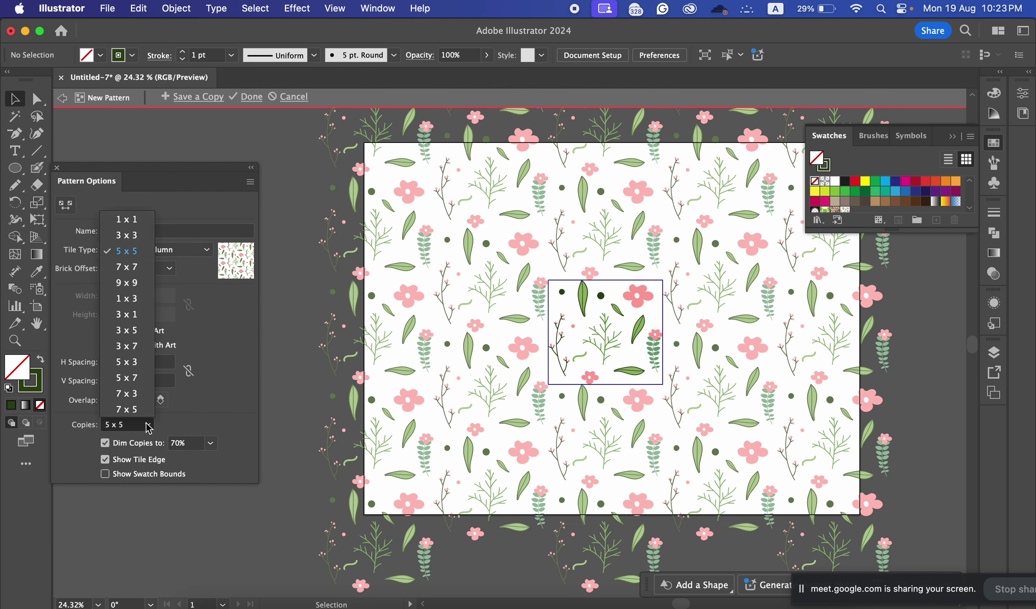
pyautogui.click(127, 267)
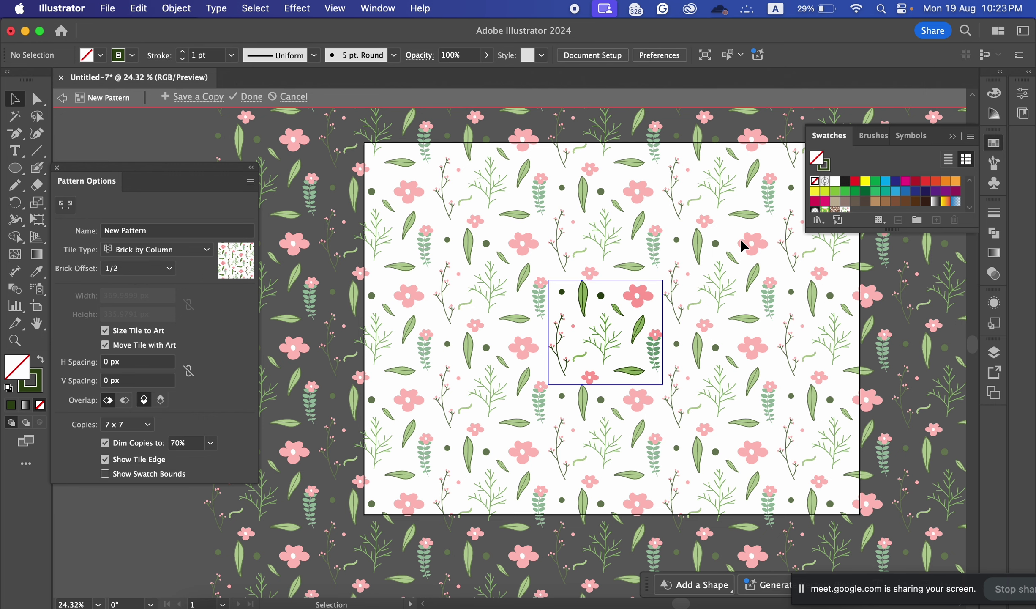
pyautogui.click(131, 424)
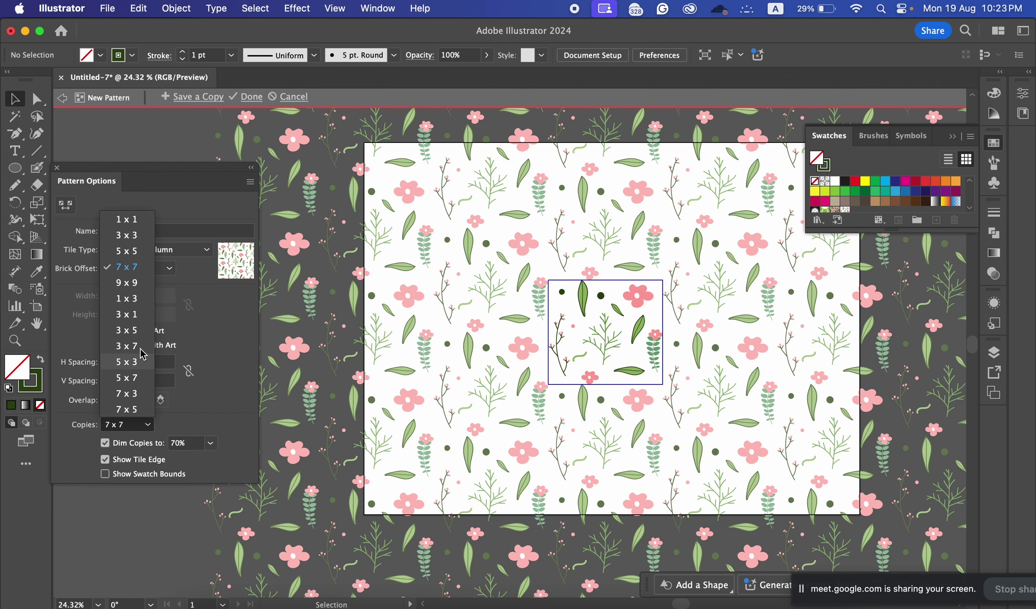
pyautogui.click(136, 237)
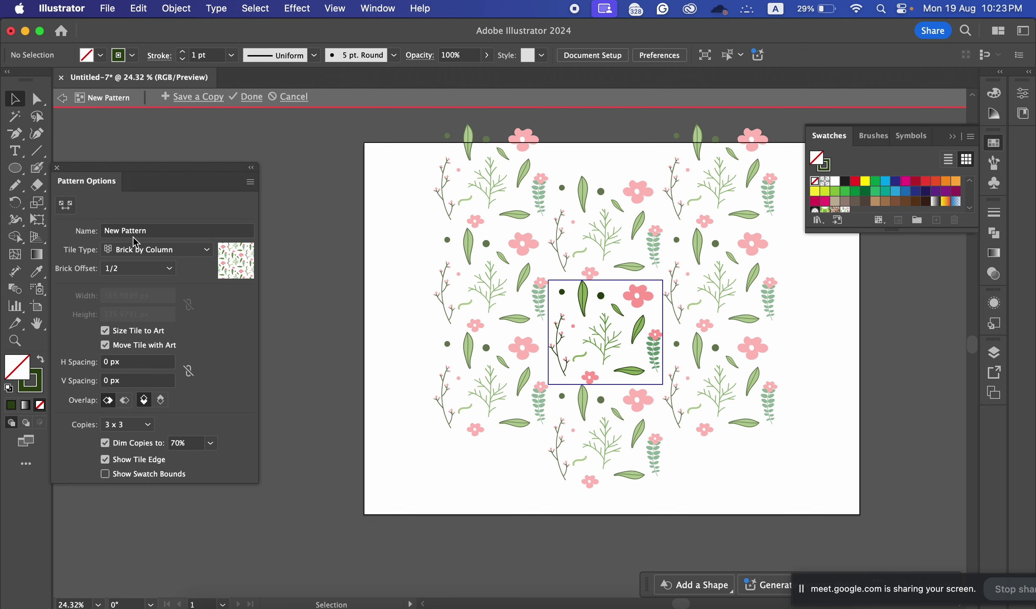
pyautogui.click(126, 424)
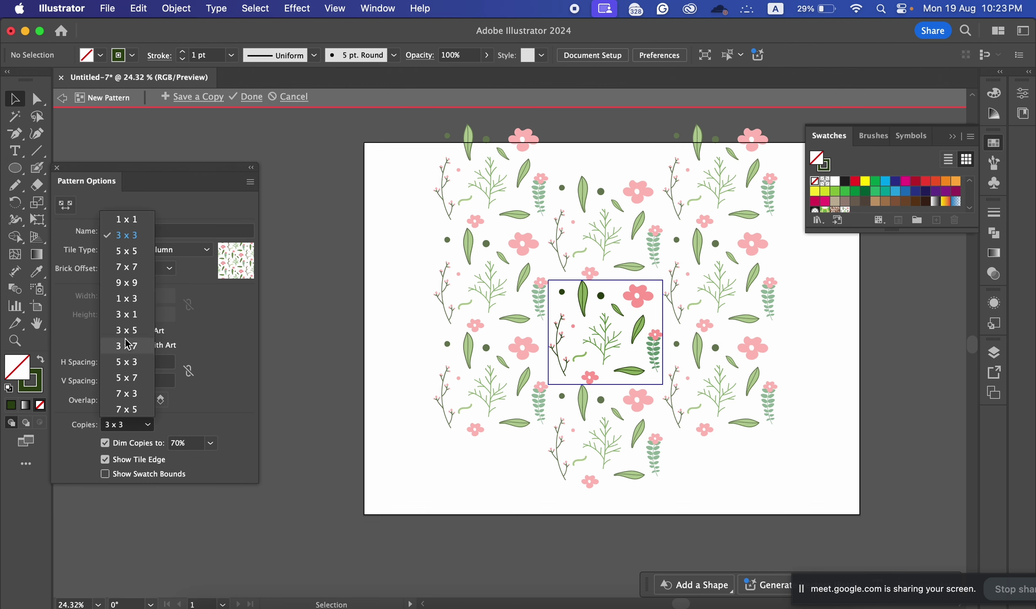
pyautogui.click(131, 251)
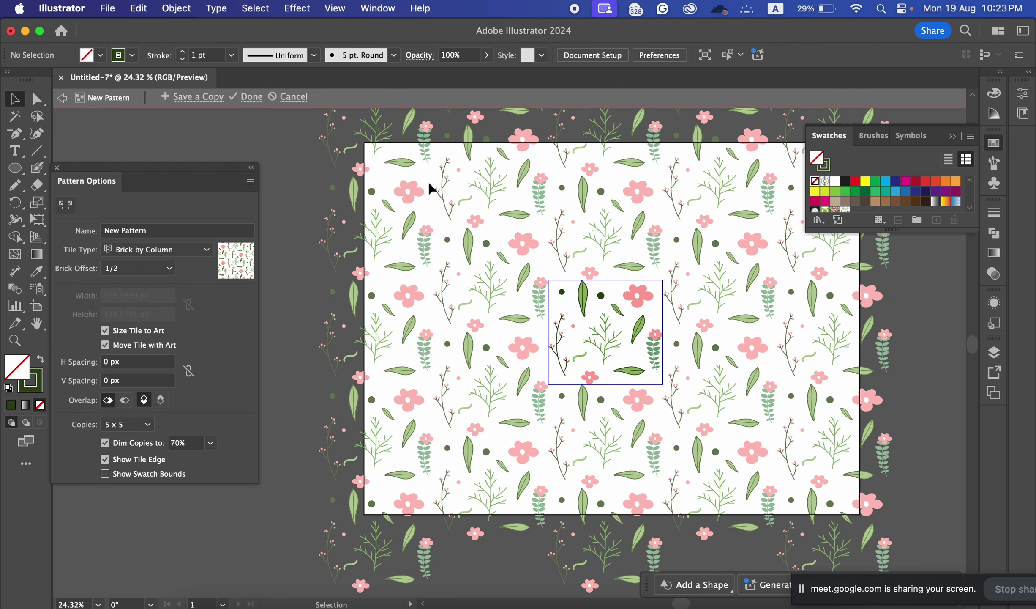
# Step: Set the dimming of the pattern copies to 80% after trying 90% and 40%, and briefly show the swatch bounds
pyautogui.moveTo(175, 171); pyautogui.dragTo(237, 158)
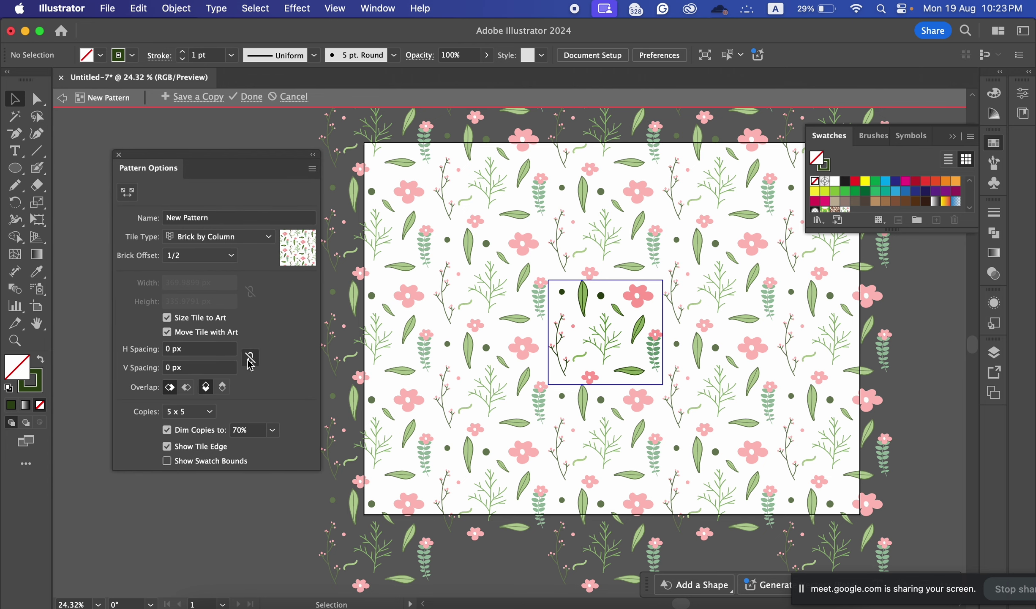
pyautogui.click(272, 430)
pyautogui.click(290, 408)
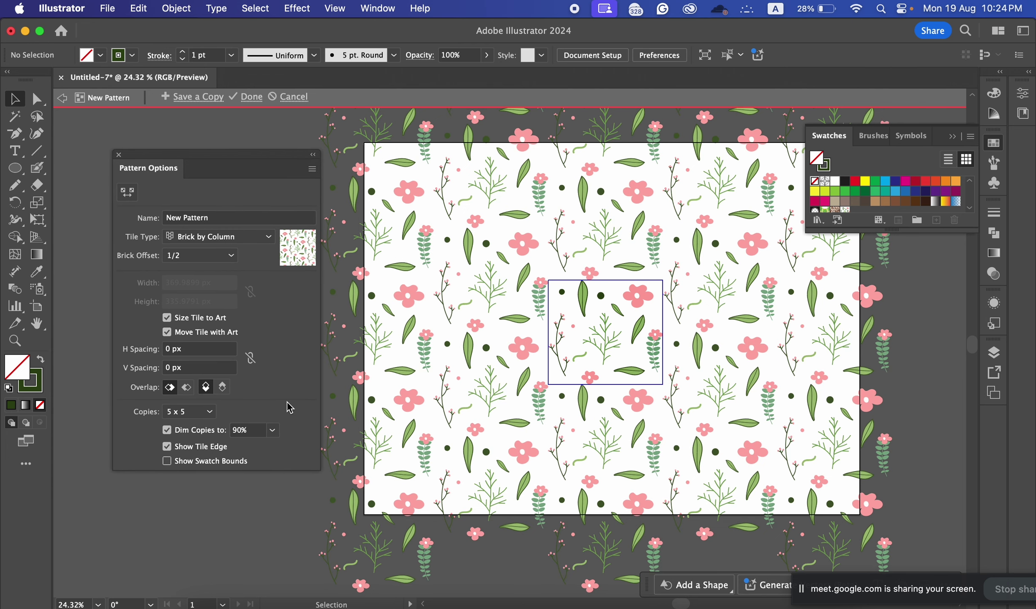
pyautogui.click(273, 429)
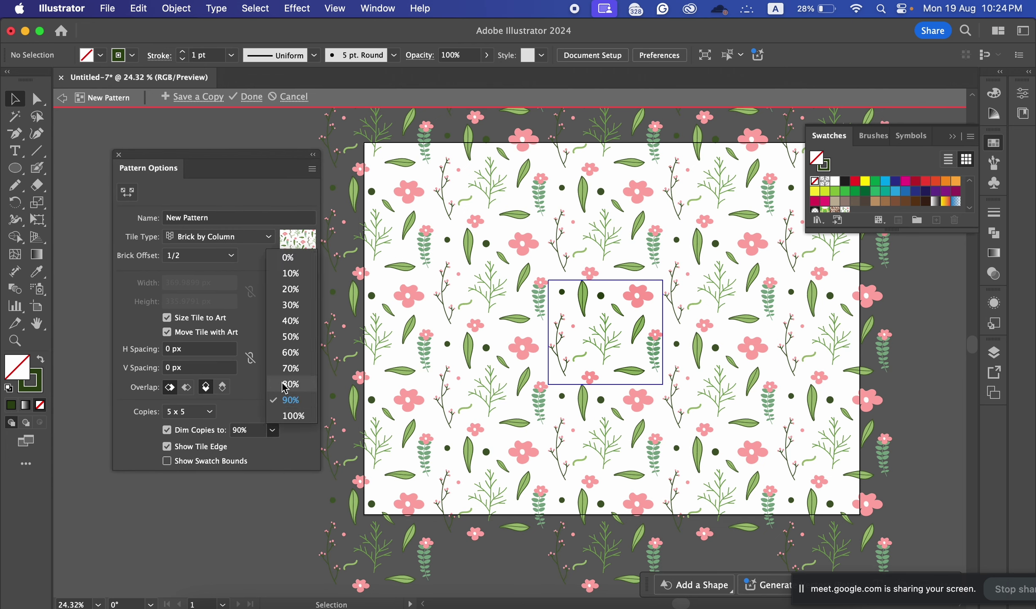
pyautogui.click(292, 321)
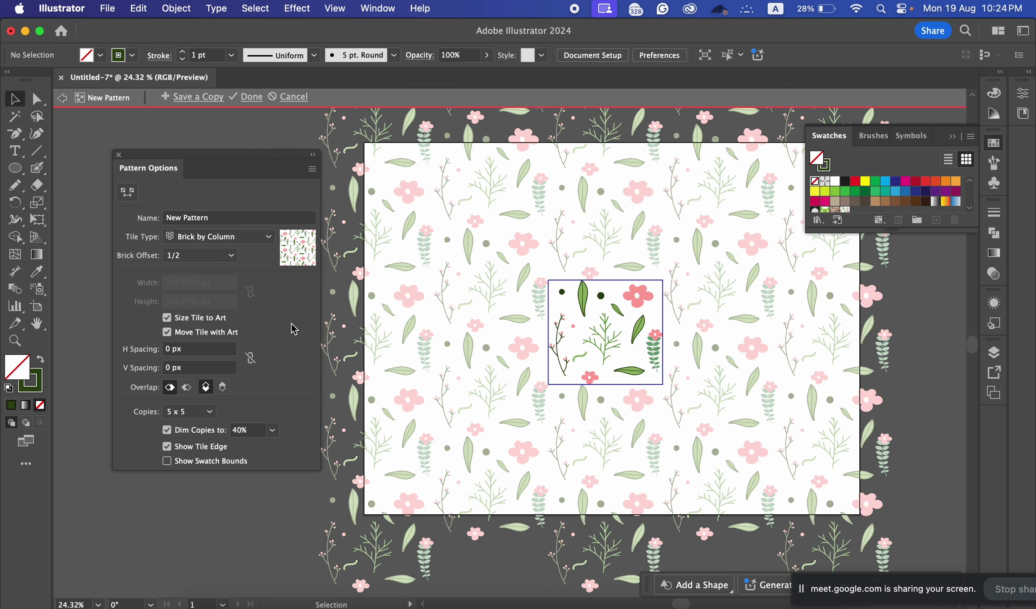
pyautogui.click(273, 430)
pyautogui.click(293, 394)
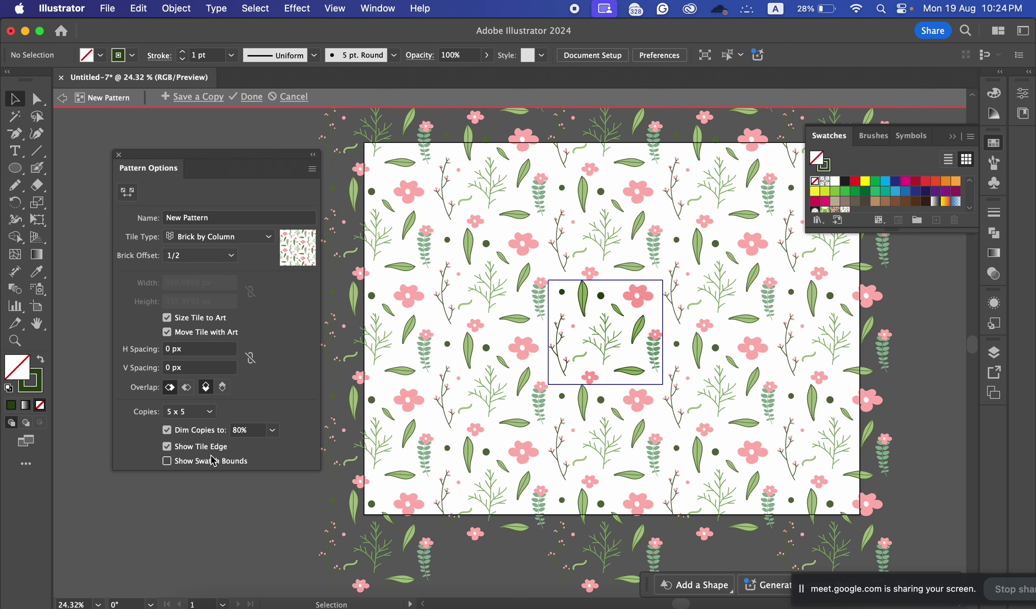
pyautogui.click(168, 462)
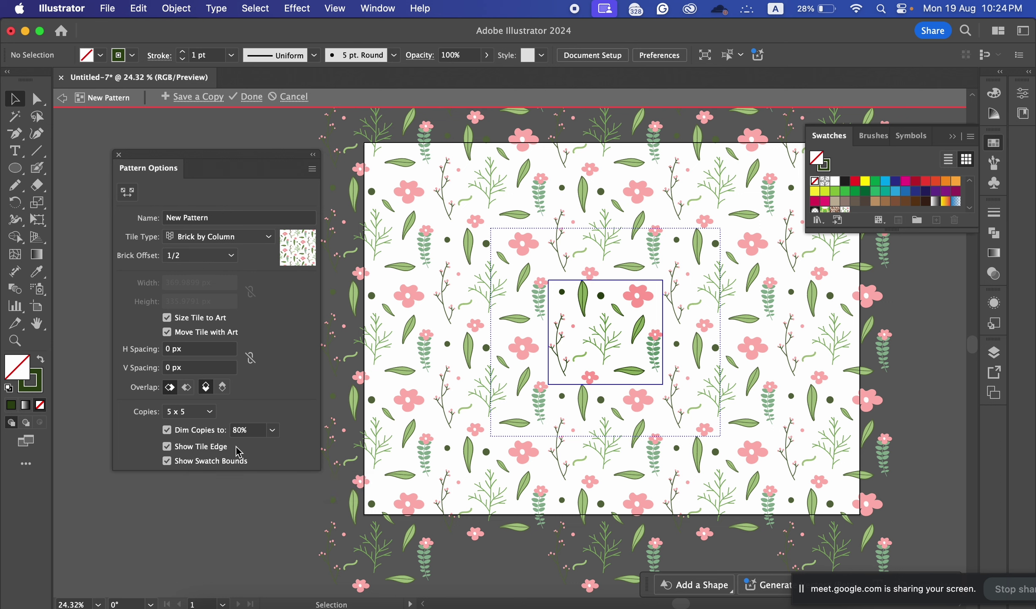
pyautogui.click(168, 461)
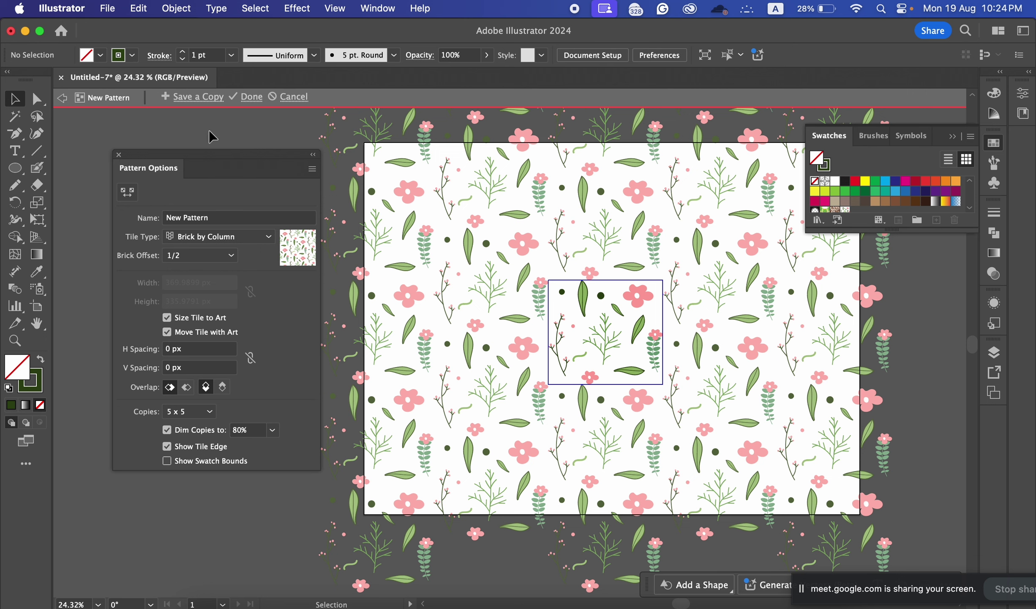
# Step: Finish editing the pattern, accepting the expansion of its active content and suppressing that warning in future
pyautogui.click(252, 98)
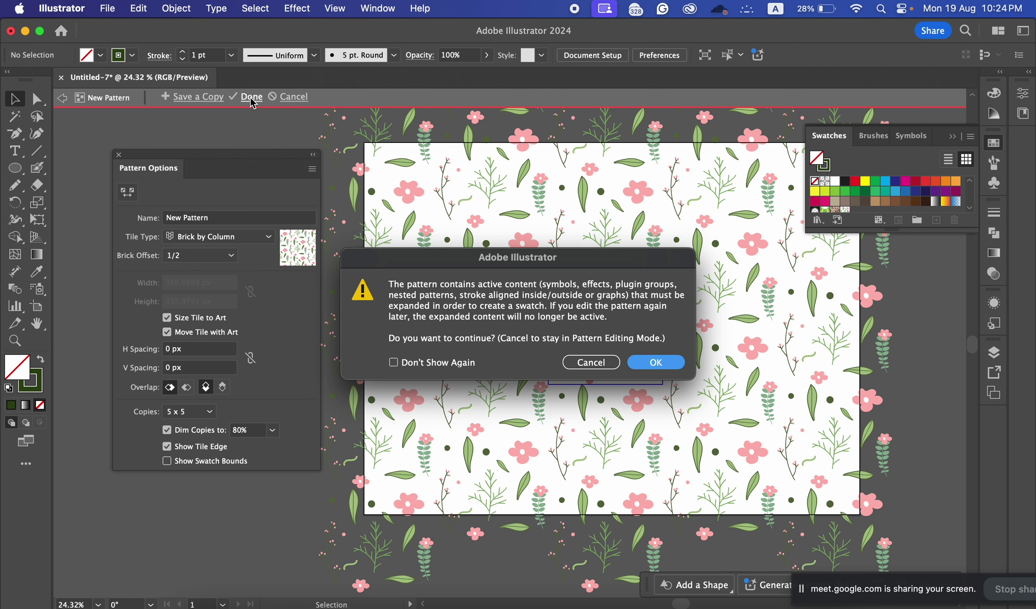
pyautogui.click(393, 363)
pyautogui.click(654, 361)
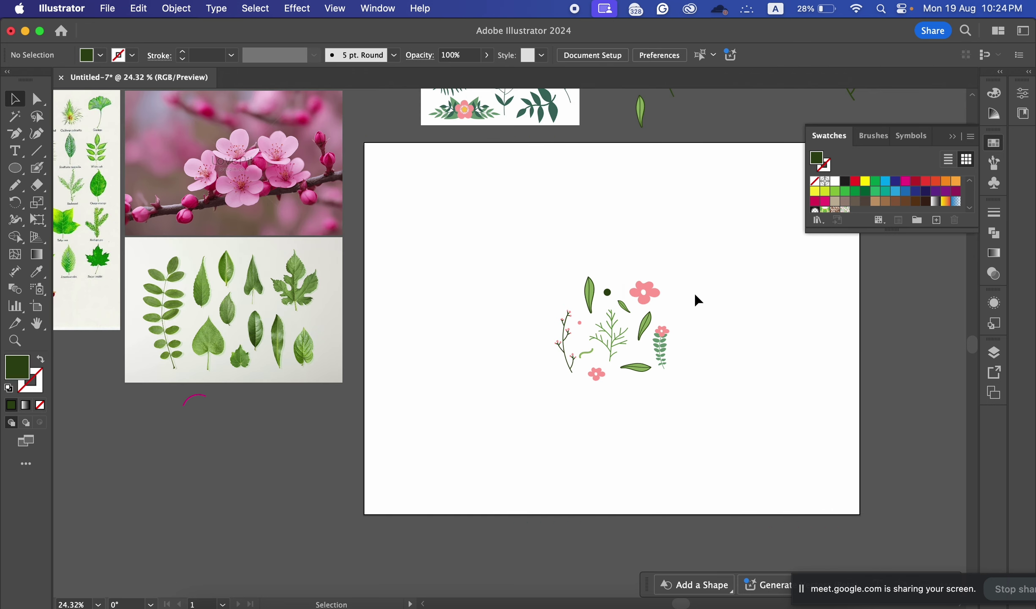
# Step: Move the original botanical composition off the artboard to the empty area below the leaf reference photo
pyautogui.scroll(-2, 723, 295)
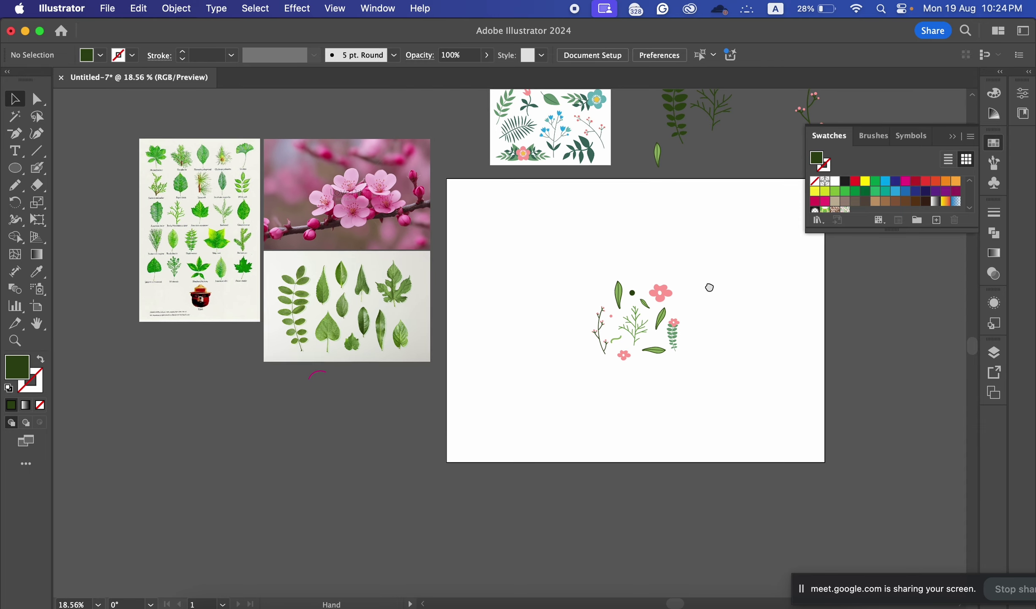
pyautogui.moveTo(712, 287); pyautogui.dragTo(625, 296)
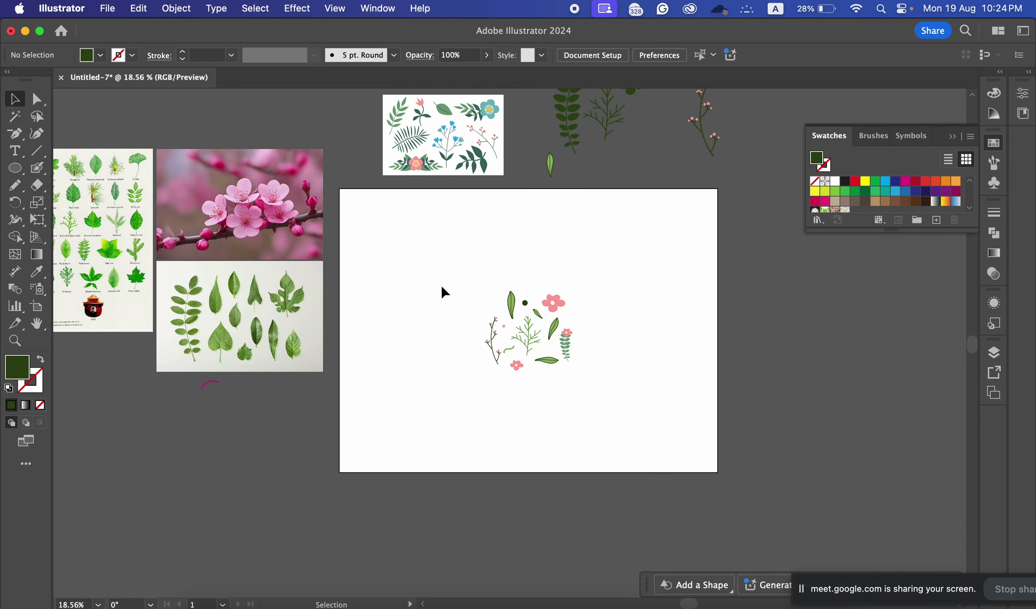
pyautogui.moveTo(441, 269); pyautogui.dragTo(616, 410)
pyautogui.moveTo(556, 304); pyautogui.dragTo(179, 440)
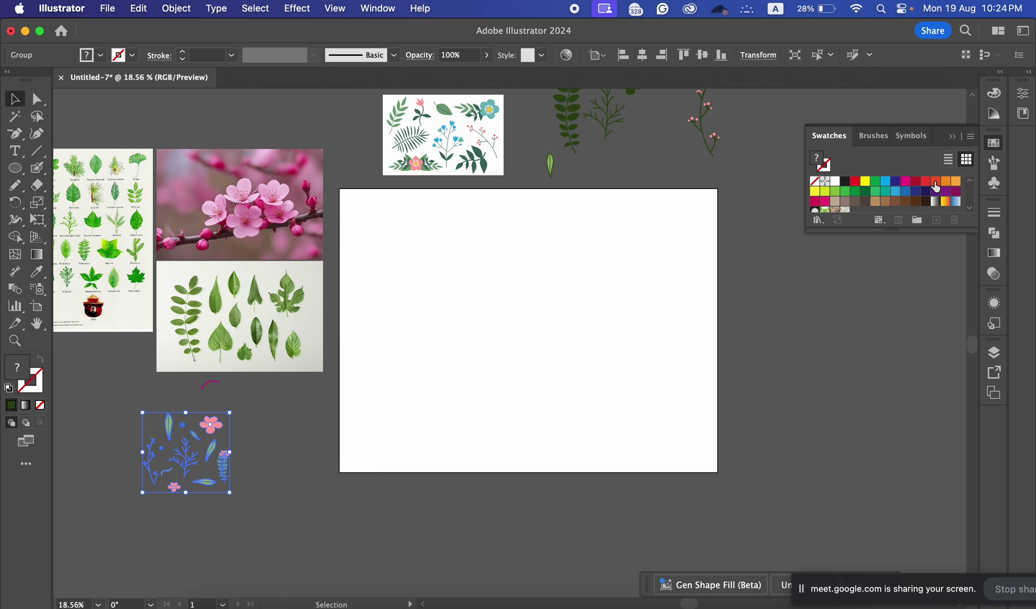
# Step: Draw a rectangle covering the whole artboard and fill it with the New Pattern swatch
pyautogui.click(971, 208)
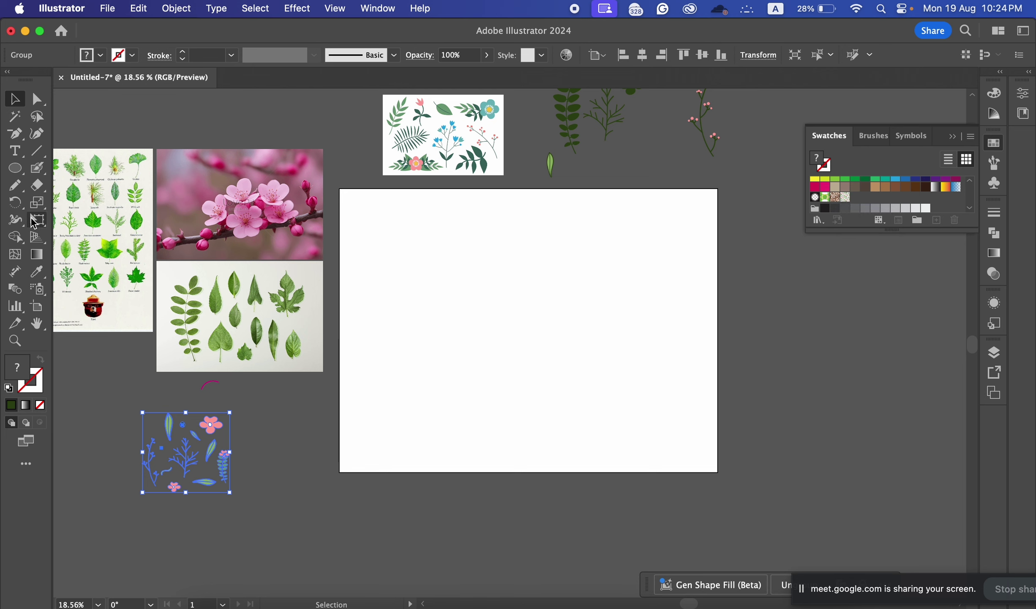
pyautogui.moveTo(15, 168); pyautogui.dragTo(70, 168)
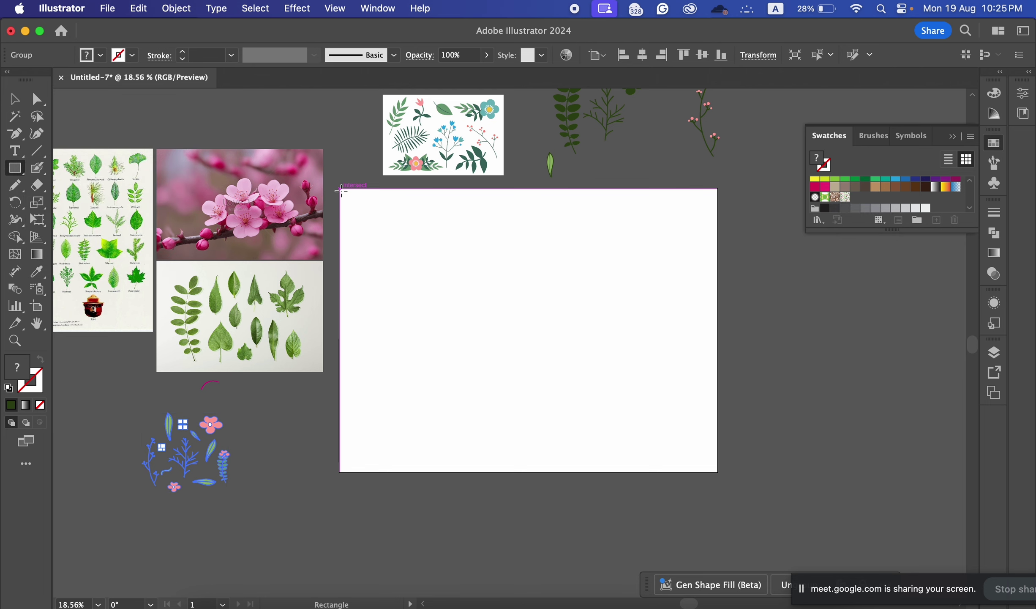
pyautogui.moveTo(342, 189); pyautogui.dragTo(718, 473)
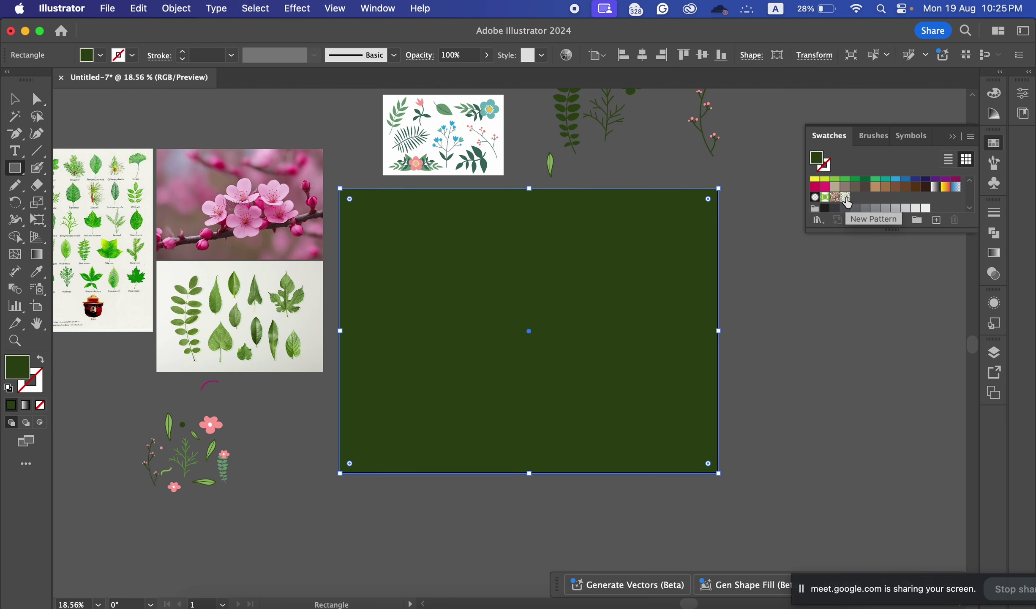
pyautogui.click(845, 198)
pyautogui.click(15, 98)
pyautogui.click(315, 129)
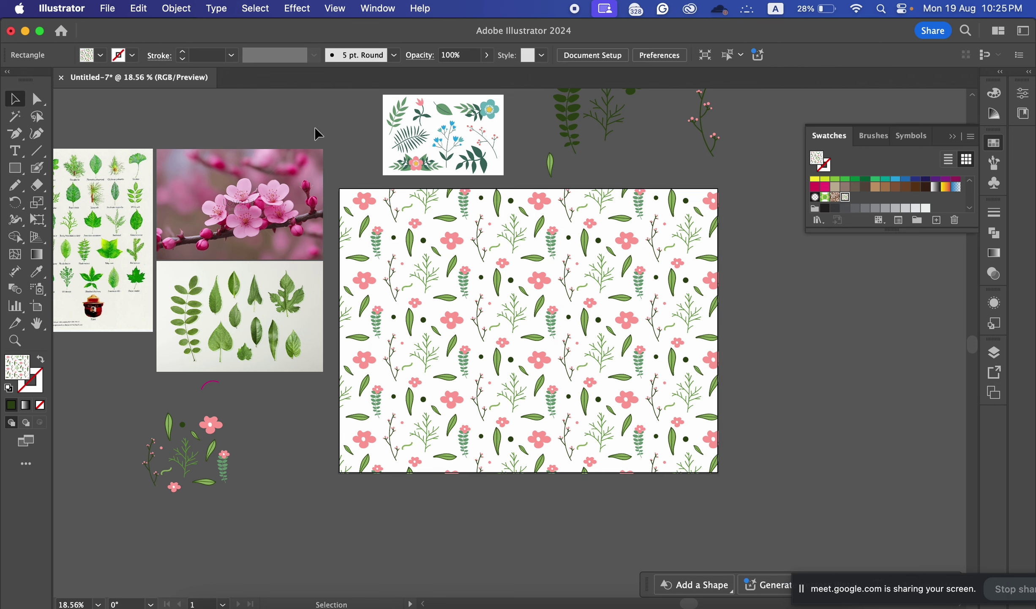
# Step: Resize the pattern-filled rectangle to be shorter and wider than the artboard and reapply the New Pattern swatch
pyautogui.click(612, 283)
pyautogui.moveTo(718, 189); pyautogui.dragTo(804, 236)
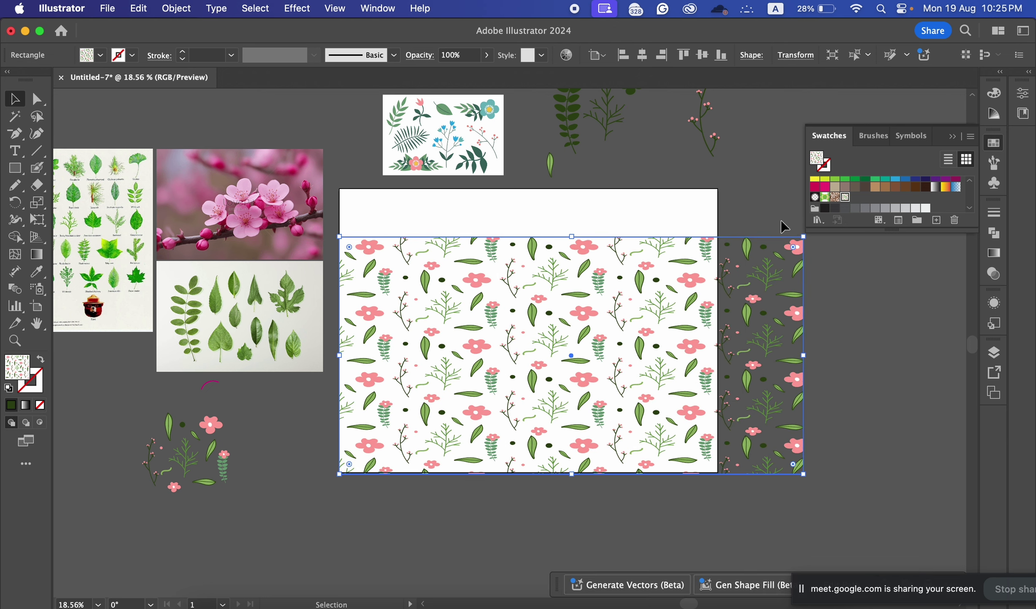
pyautogui.click(846, 197)
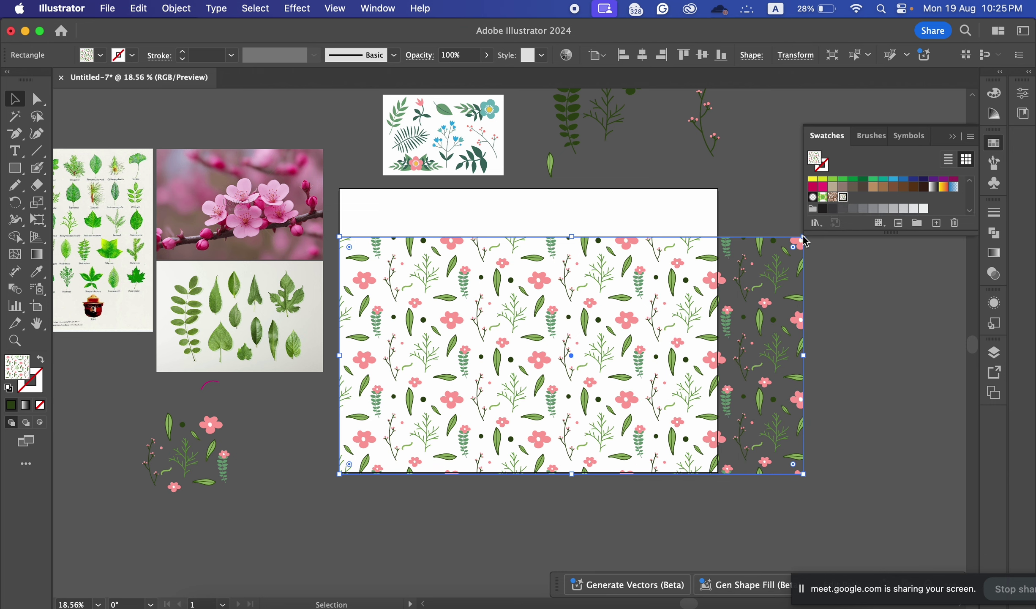
# Step: Move and resize the rectangle to match the artboard exactly and reapply the New Pattern swatch
pyautogui.scroll(2, 668, 279)
pyautogui.moveTo(668, 279); pyautogui.dragTo(620, 213)
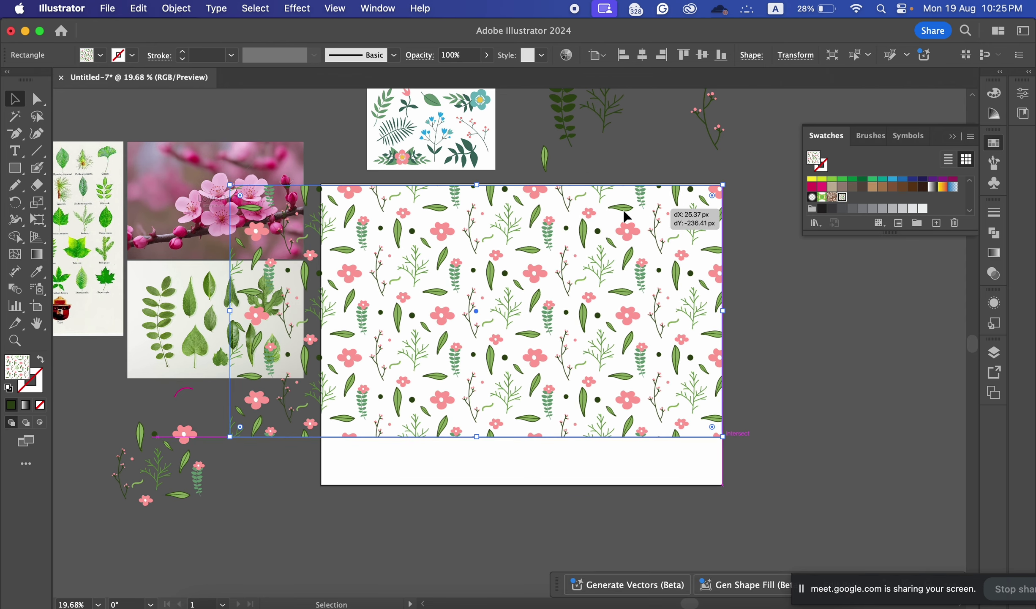
pyautogui.moveTo(232, 311); pyautogui.dragTo(322, 302)
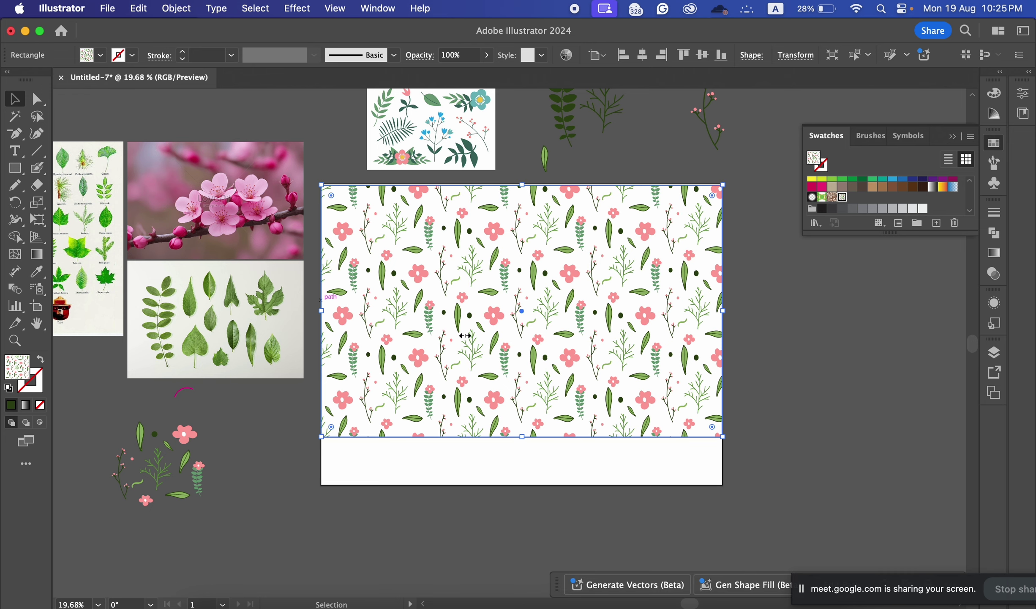
pyautogui.moveTo(524, 439); pyautogui.dragTo(521, 486)
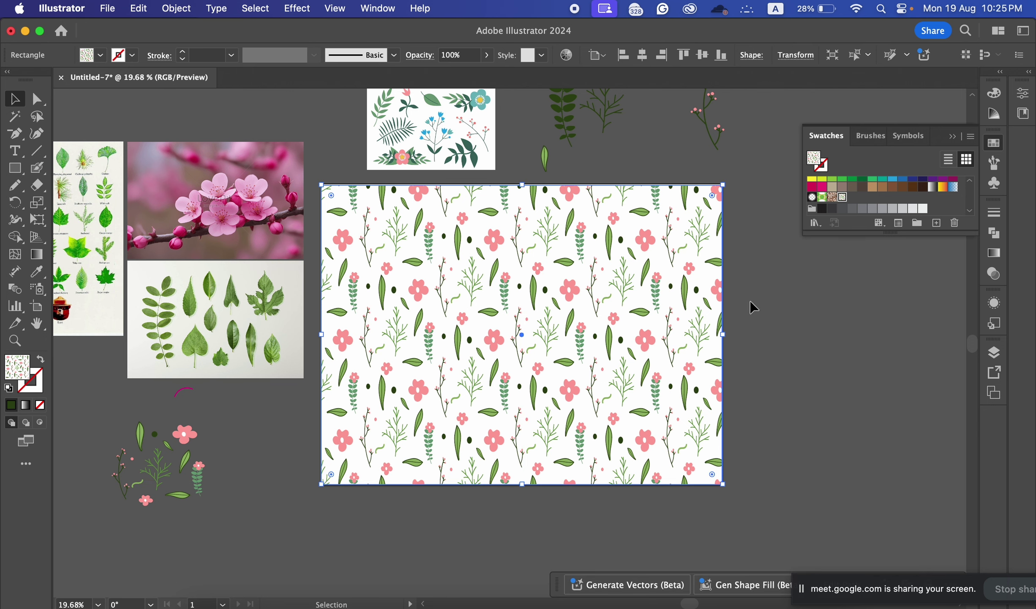
pyautogui.click(841, 199)
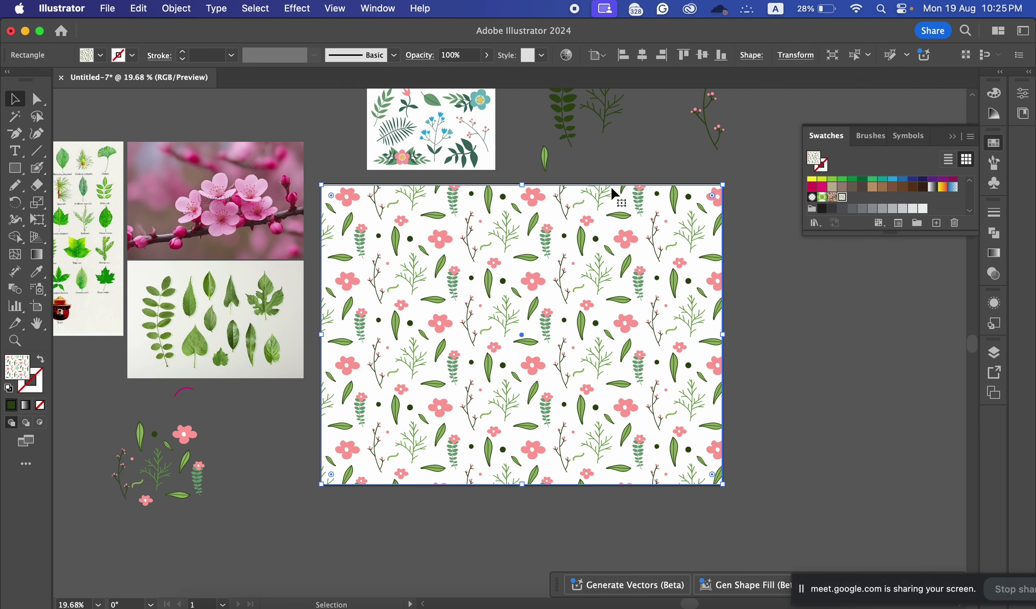
pyautogui.moveTo(523, 185); pyautogui.dragTo(523, 185)
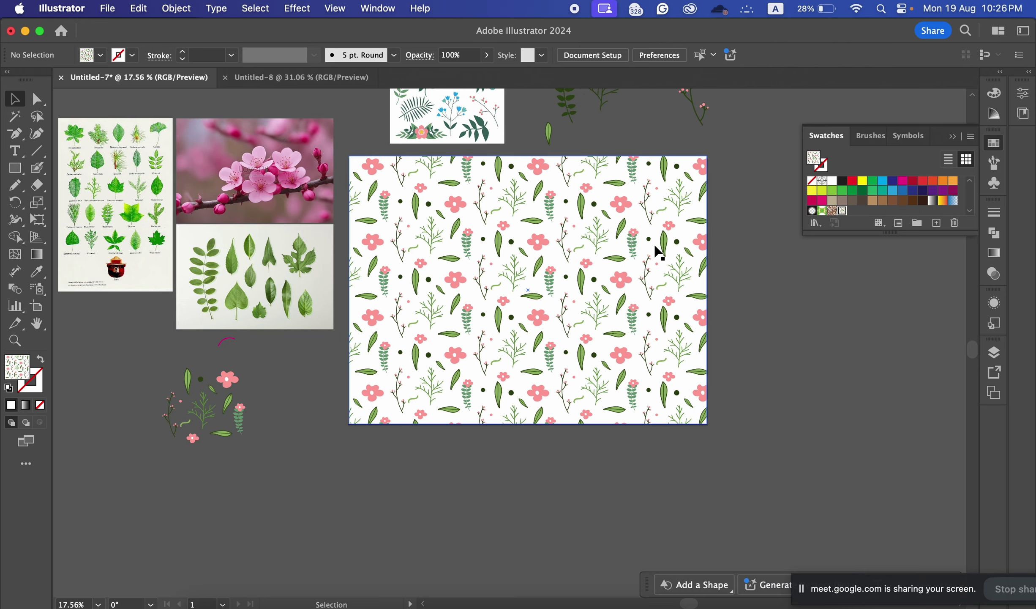
# Step: Move the reference illustration and loose elements farther above the artboard, and the reference photos farther to its left
pyautogui.scroll(-2, 660, 252)
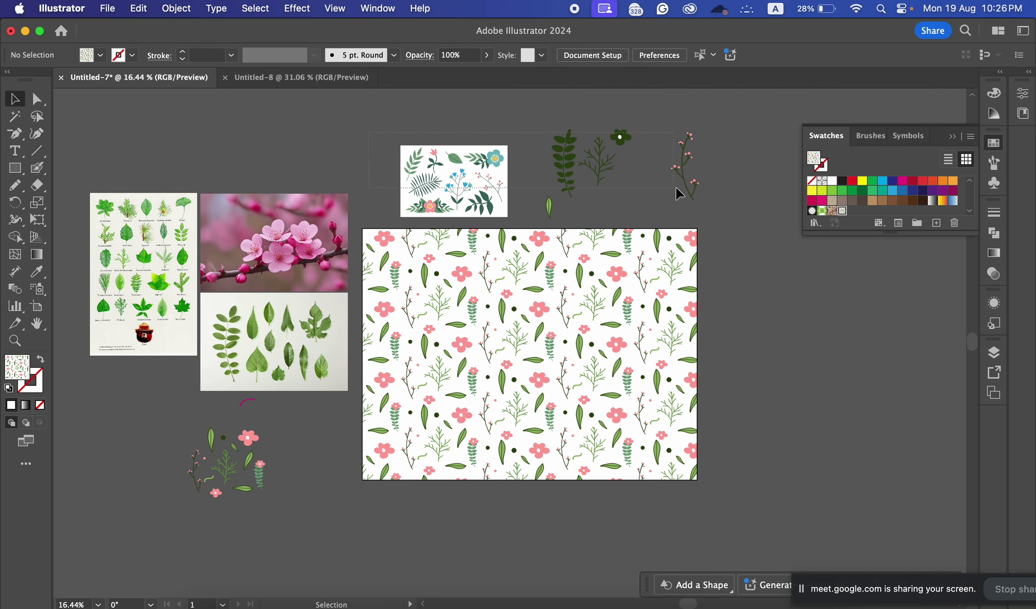
pyautogui.moveTo(714, 199); pyautogui.dragTo(654, 182)
pyautogui.moveTo(585, 160); pyautogui.dragTo(581, 122)
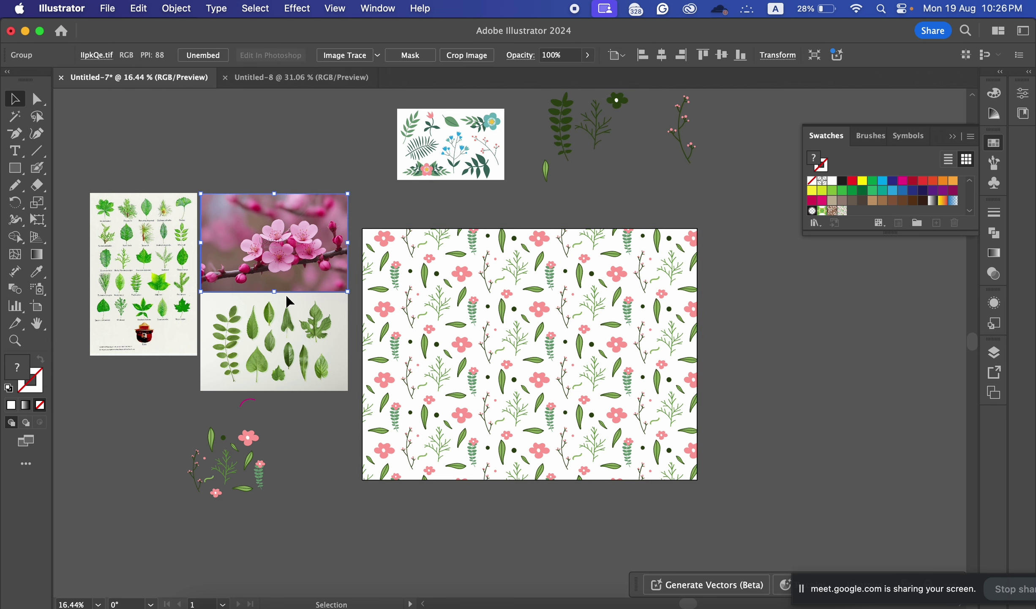
pyautogui.moveTo(285, 294); pyautogui.dragTo(200, 278)
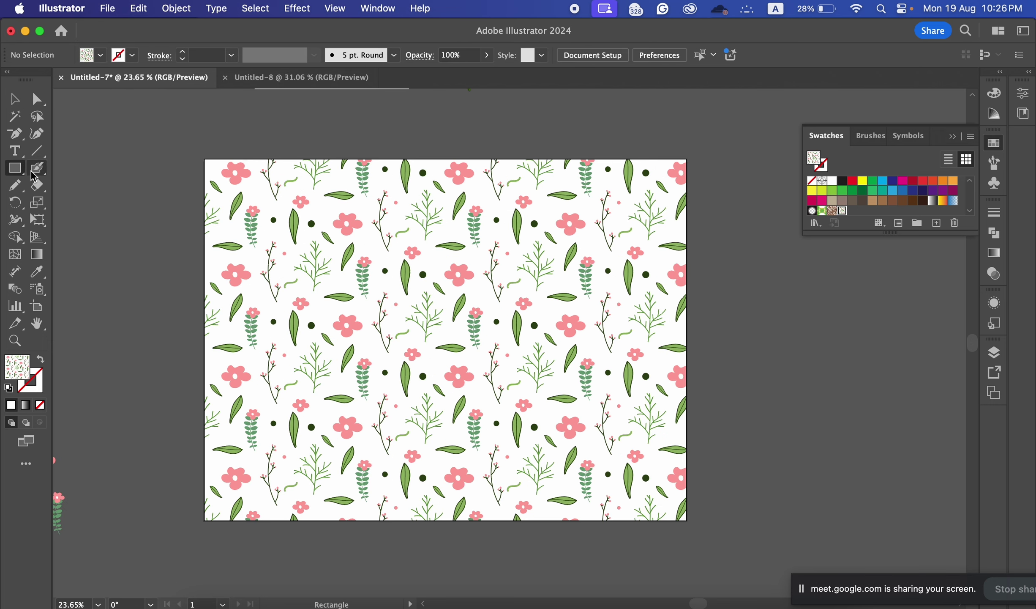
# Step: Draw three test rectangles filled with the New Pattern swatch in the empty area to the right of the artboard
pyautogui.click(14, 98)
pyautogui.click(15, 168)
pyautogui.moveTo(727, 291); pyautogui.dragTo(835, 412)
pyautogui.moveTo(732, 171); pyautogui.dragTo(852, 328)
pyautogui.moveTo(865, 367); pyautogui.dragTo(947, 490)
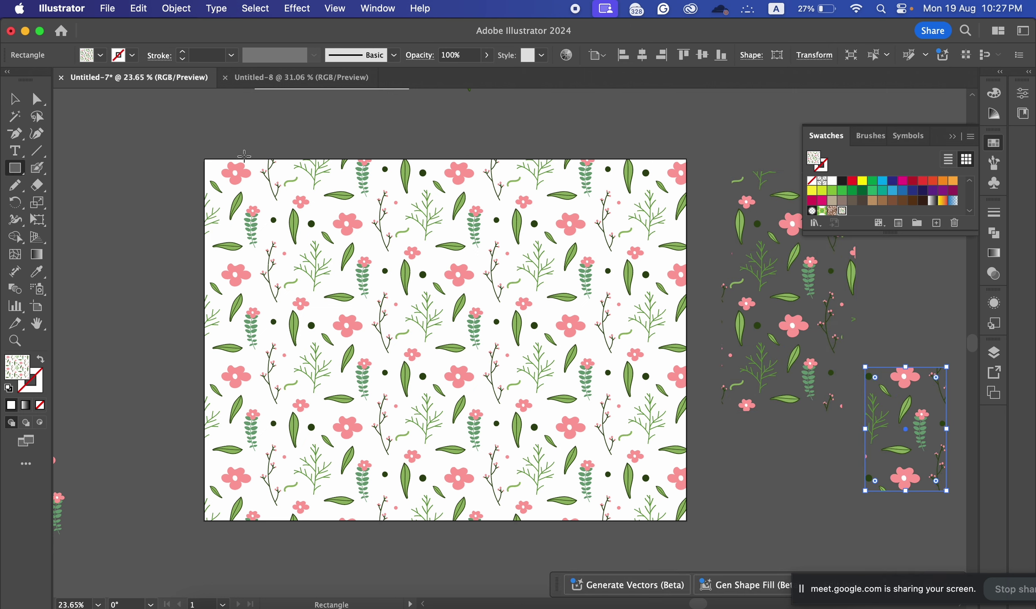
# Step: Delete the three pattern-filled test rectangles beside the artboard
pyautogui.click(14, 98)
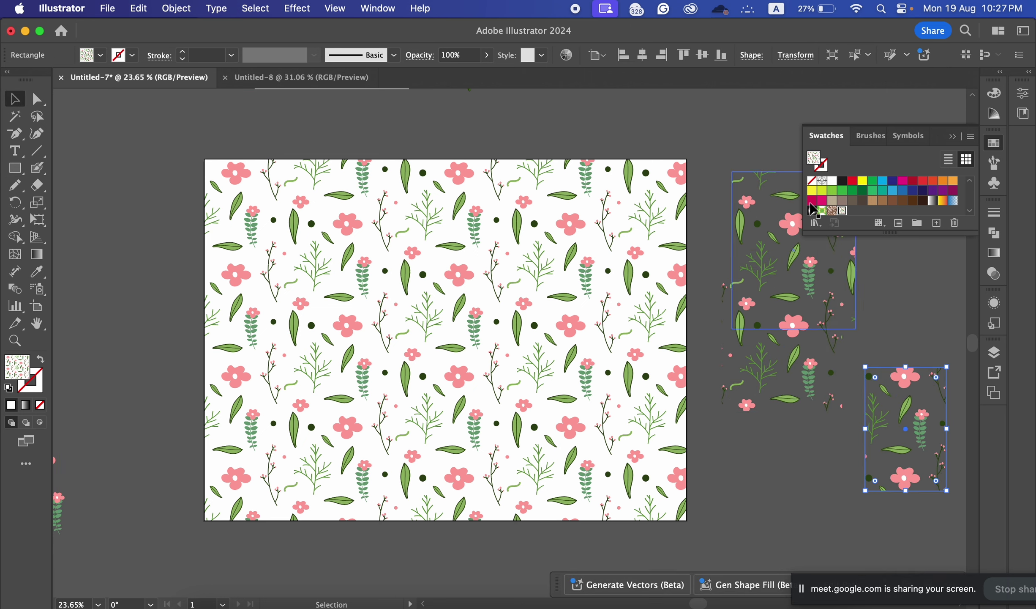
pyautogui.moveTo(719, 164); pyautogui.dragTo(947, 465)
pyautogui.press('Delete')
pyautogui.press('\\')
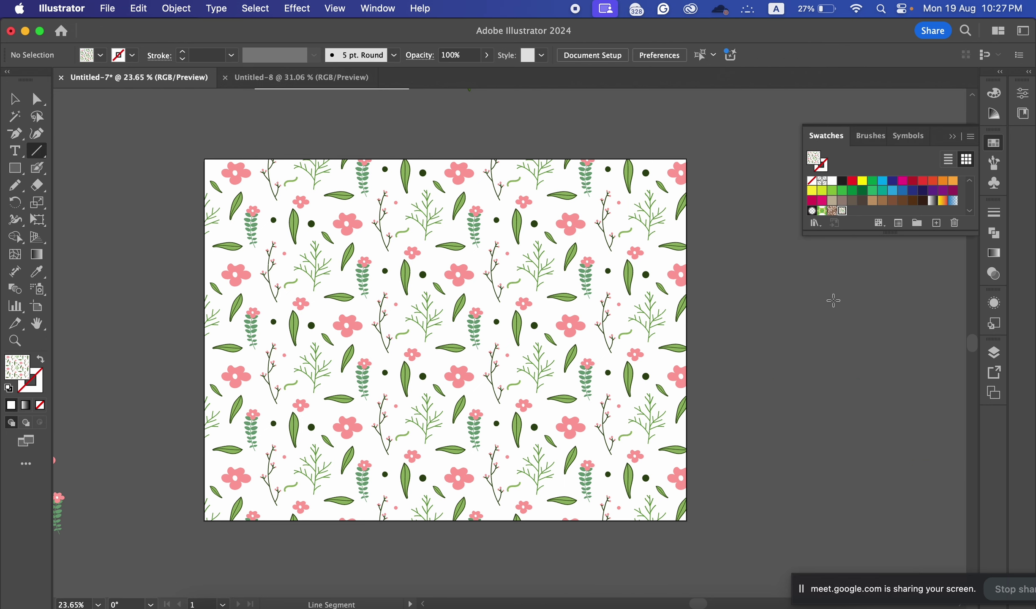
# Step: Draw a red rectangle beside the artboard and another matching the artboard, and send the artboard-sized one behind the pattern
pyautogui.click(15, 169)
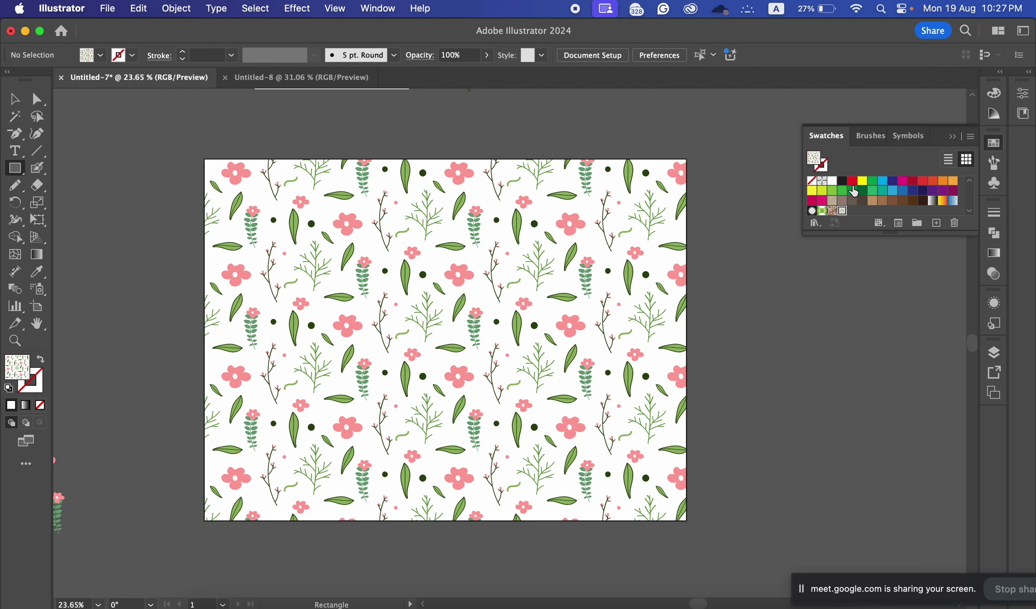
pyautogui.click(852, 182)
pyautogui.moveTo(742, 241); pyautogui.dragTo(867, 397)
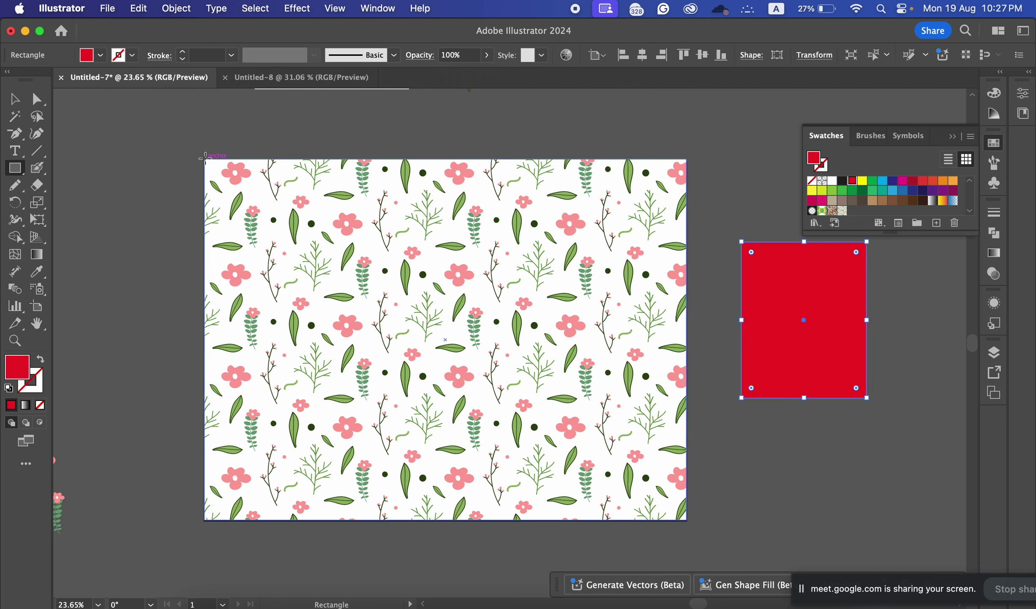
pyautogui.moveTo(204, 158); pyautogui.dragTo(685, 518)
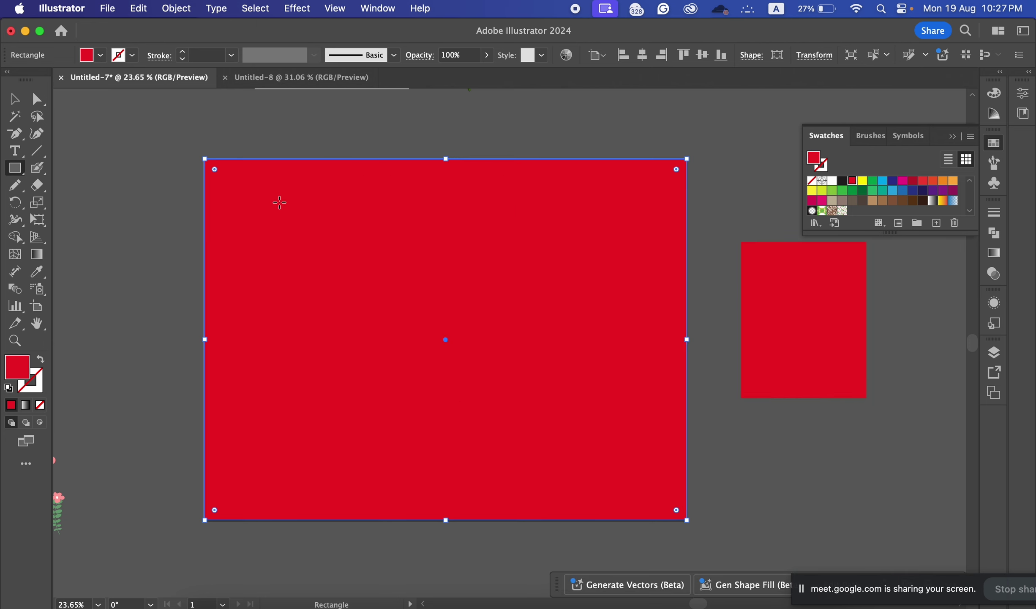
pyautogui.press('super+shift+bracketleft')
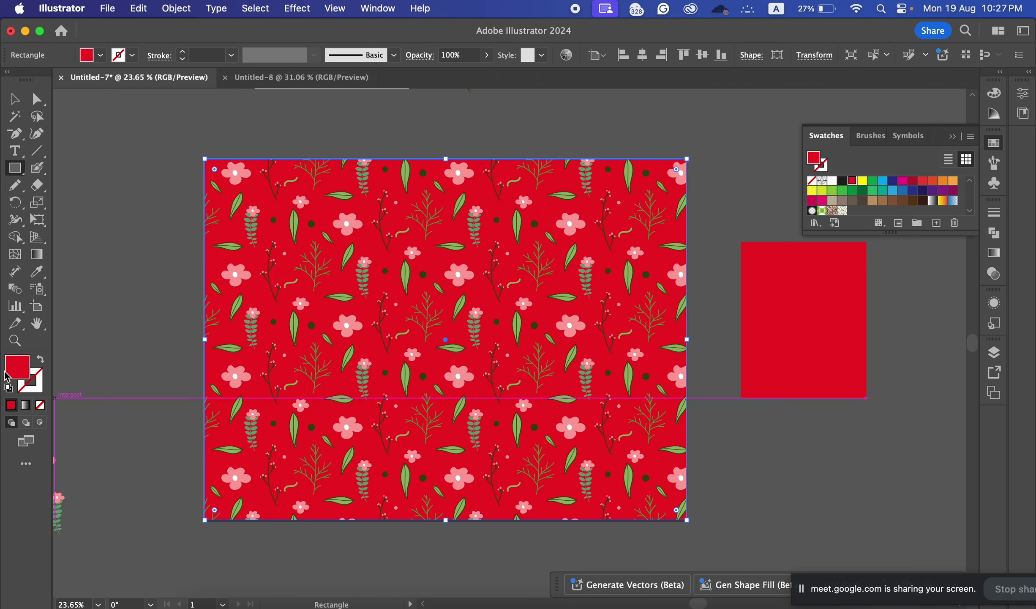
# Step: Set the background rectangle's fill to the very pale green F8FFF8 and deselect it
pyautogui.doubleClick(19, 370)
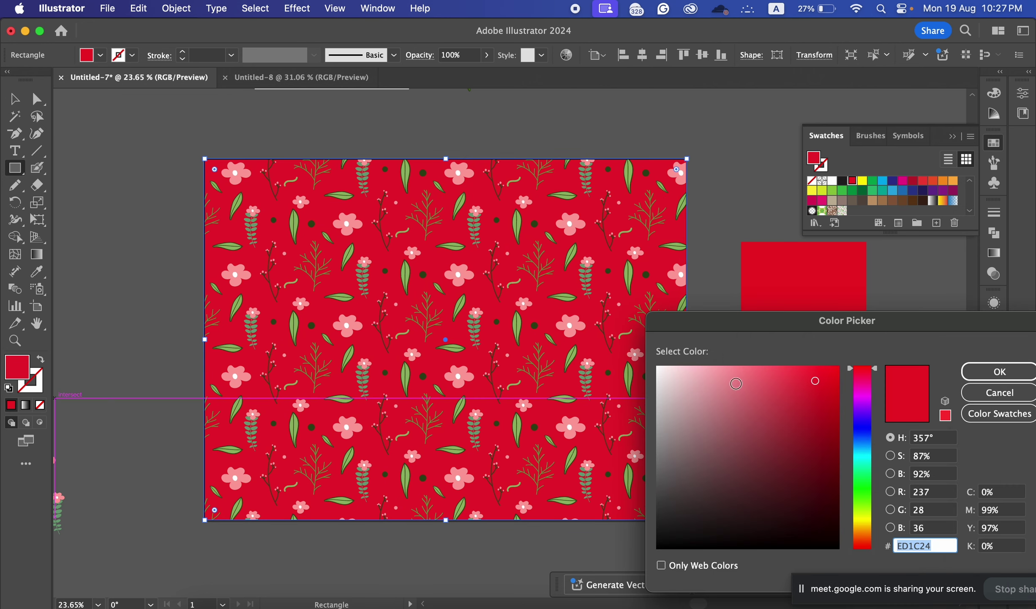
pyautogui.moveTo(863, 445); pyautogui.dragTo(862, 486)
pyautogui.moveTo(665, 366); pyautogui.dragTo(665, 365)
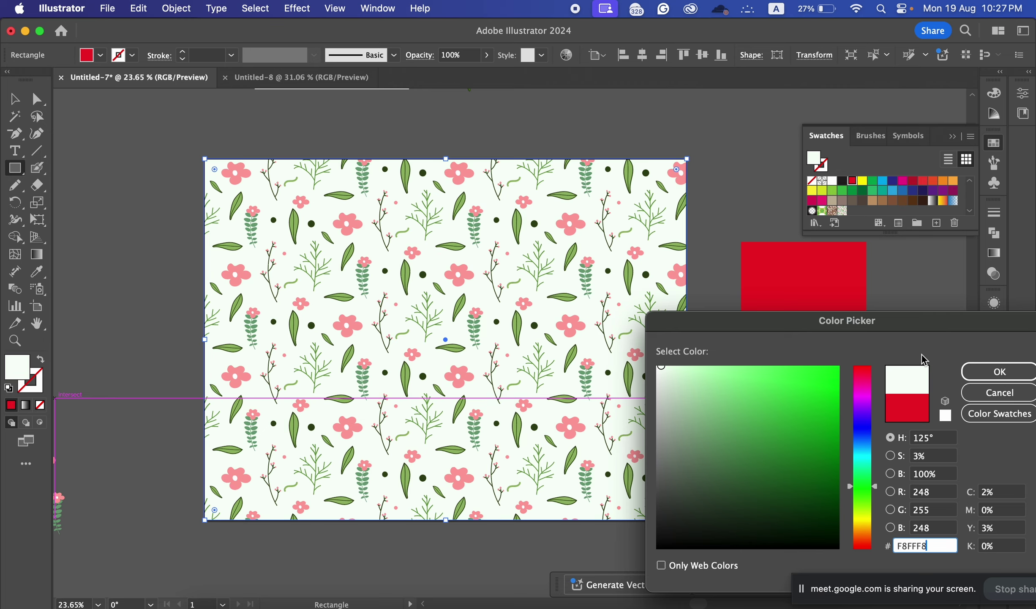
pyautogui.click(1000, 372)
pyautogui.click(24, 105)
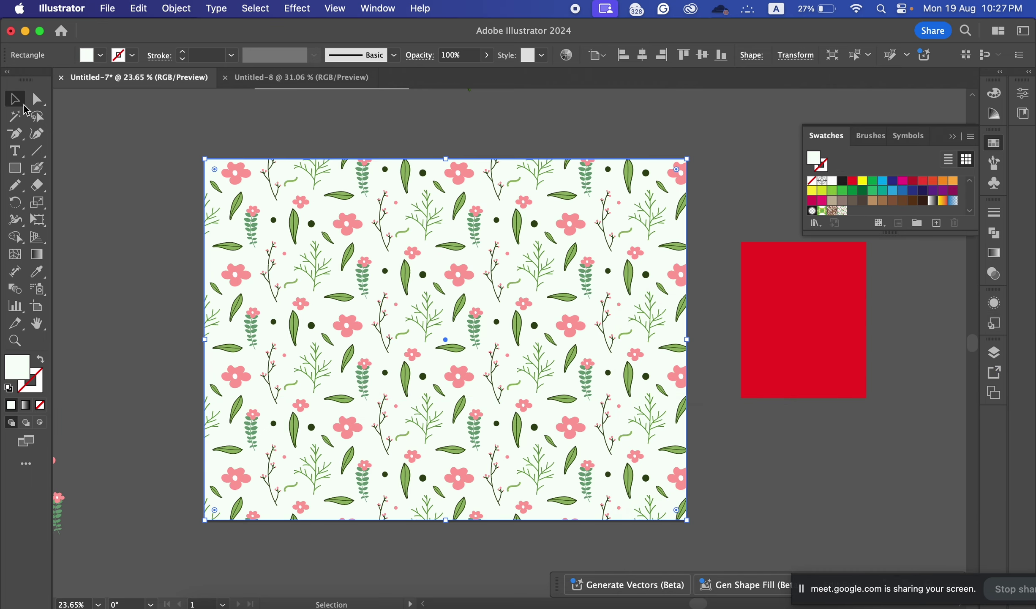
pyautogui.click(127, 135)
# Step: Examine the pattern on its pale green background alongside the reference images and loose elements
pyautogui.press('z')
pyautogui.moveTo(444, 273); pyautogui.dragTo(416, 277)
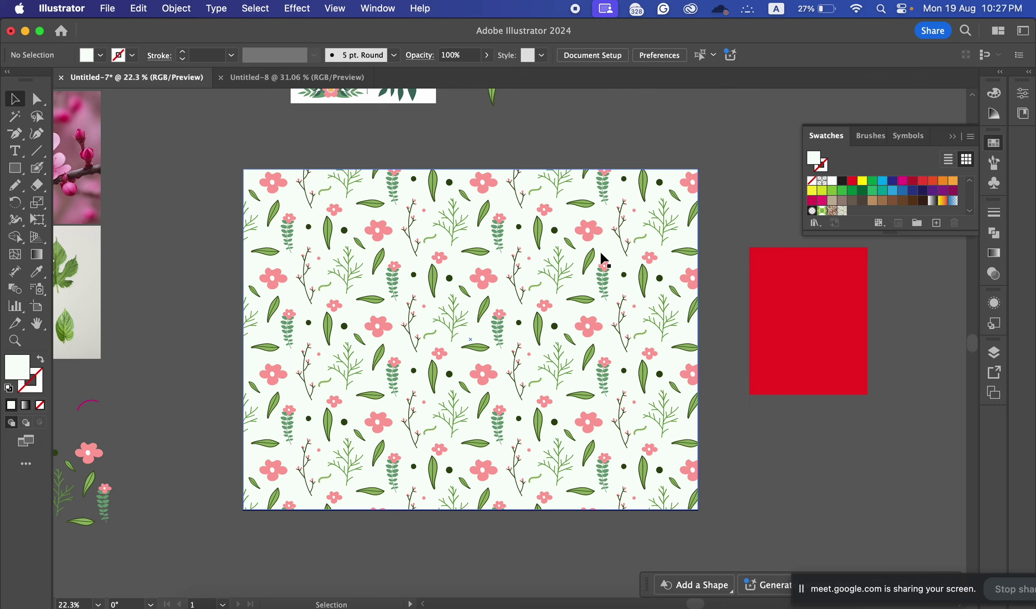
pyautogui.scroll(-3, 605, 260)
pyautogui.moveTo(323, 317); pyautogui.dragTo(493, 359)
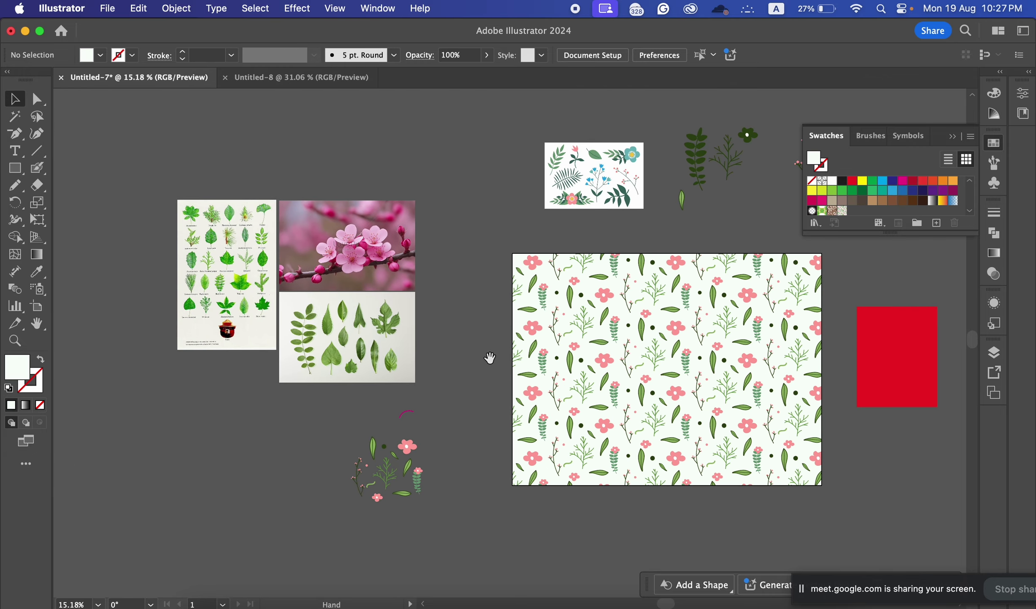
pyautogui.scroll(5, 607, 169)
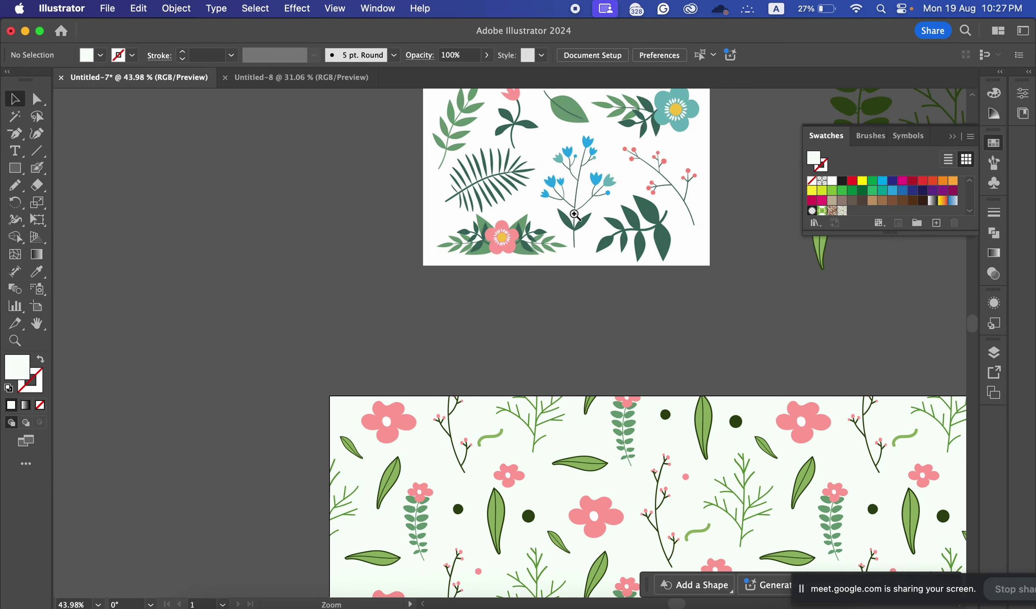
pyautogui.scroll(-3, 597, 326)
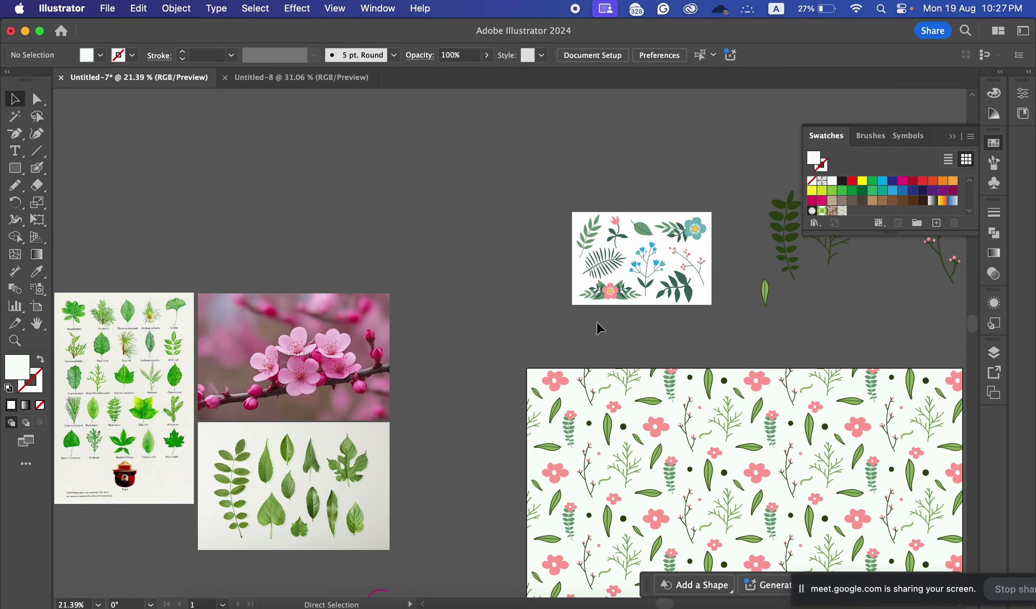
pyautogui.hscroll(5, 555, 262)
pyautogui.scroll(-2, 555, 261)
pyautogui.scroll(2, 592, 301)
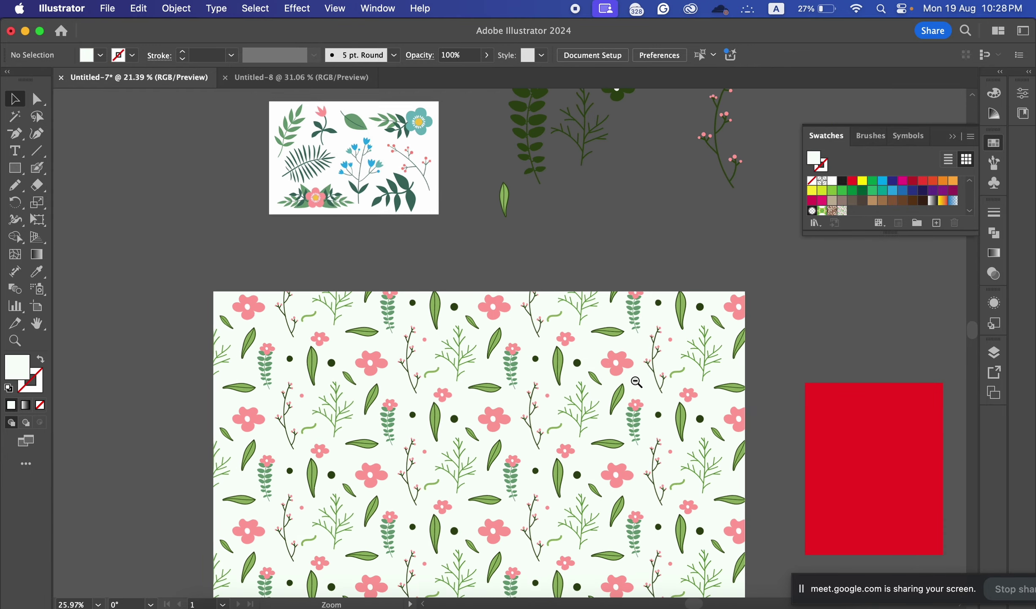
pyautogui.hscroll(2, 501, 332)
pyautogui.scroll(-3, 501, 331)
pyautogui.scroll(-2, 502, 332)
pyautogui.hscroll(2, 507, 336)
pyautogui.scroll(-3, 508, 336)
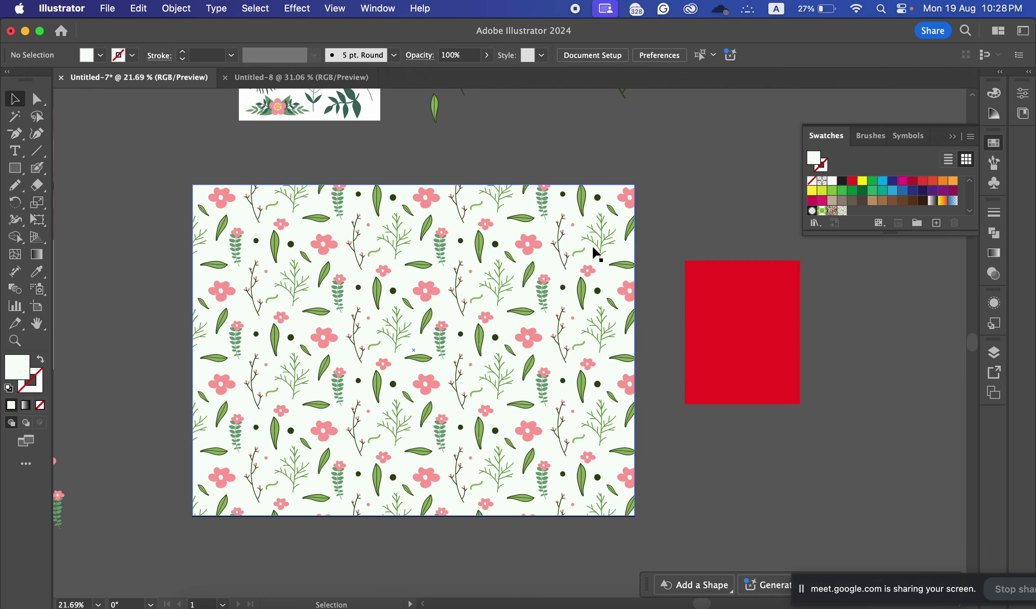
# Step: Duplicate the pattern-filled rectangle and place the copy below and to the right of the artboard
pyautogui.click(610, 234)
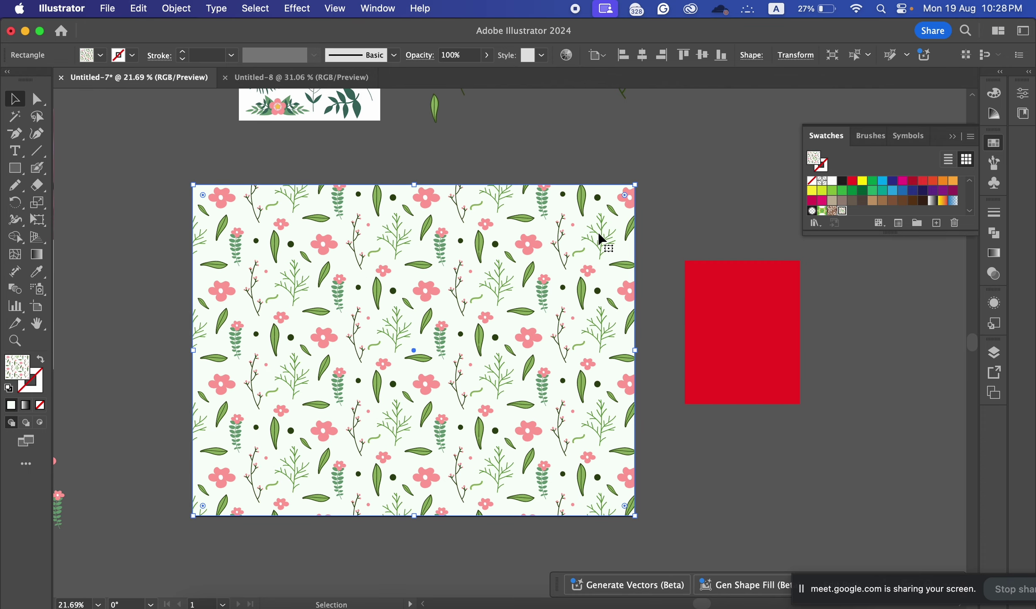
pyautogui.moveTo(603, 240); pyautogui.dragTo(633, 250)
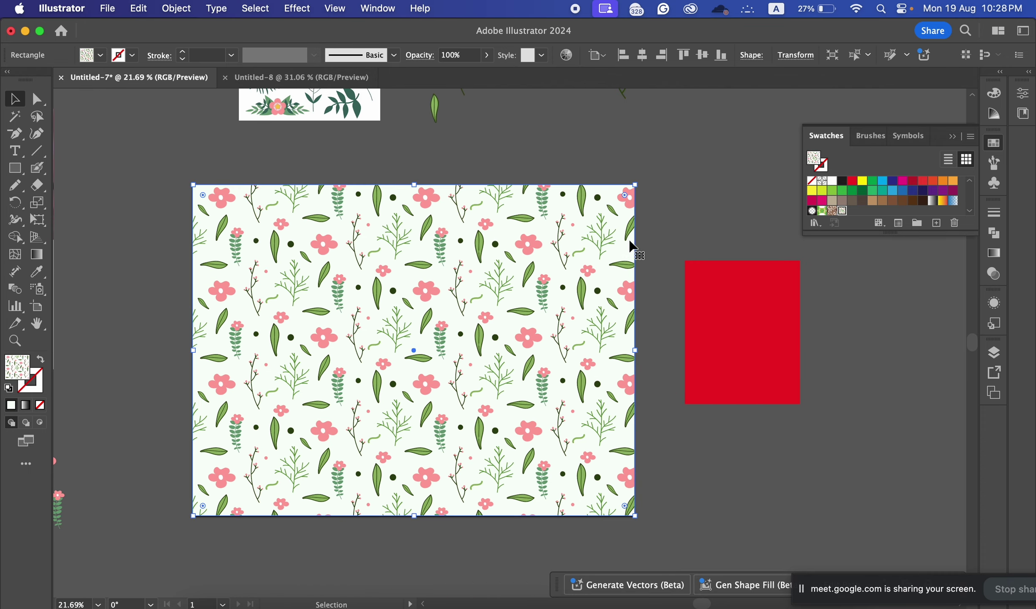
pyautogui.scroll(-5, 634, 285)
pyautogui.scroll(-3, 507, 253)
pyautogui.hscroll(3, 507, 254)
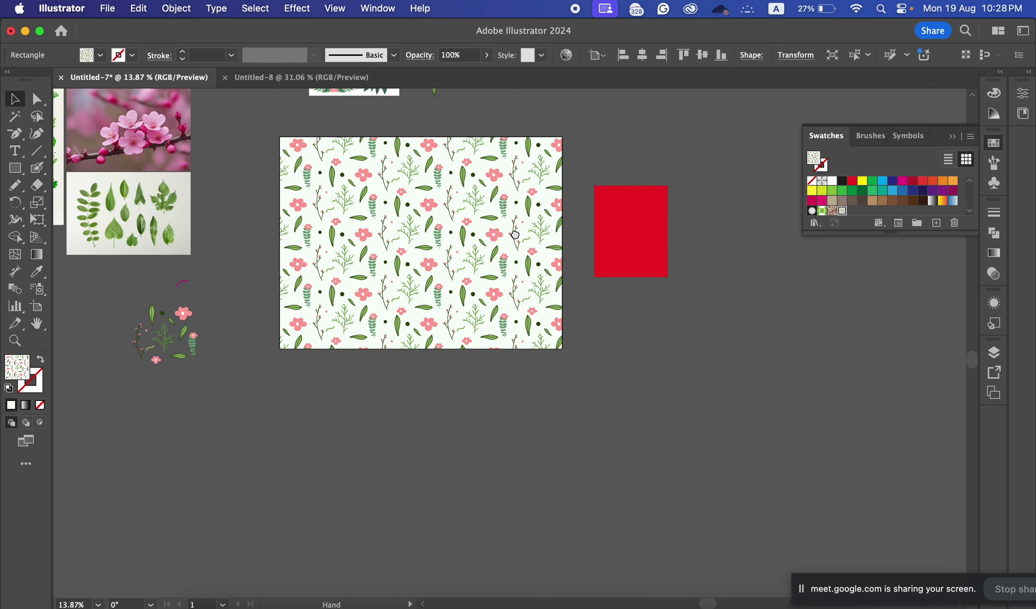
pyautogui.moveTo(455, 237); pyautogui.dragTo(769, 412)
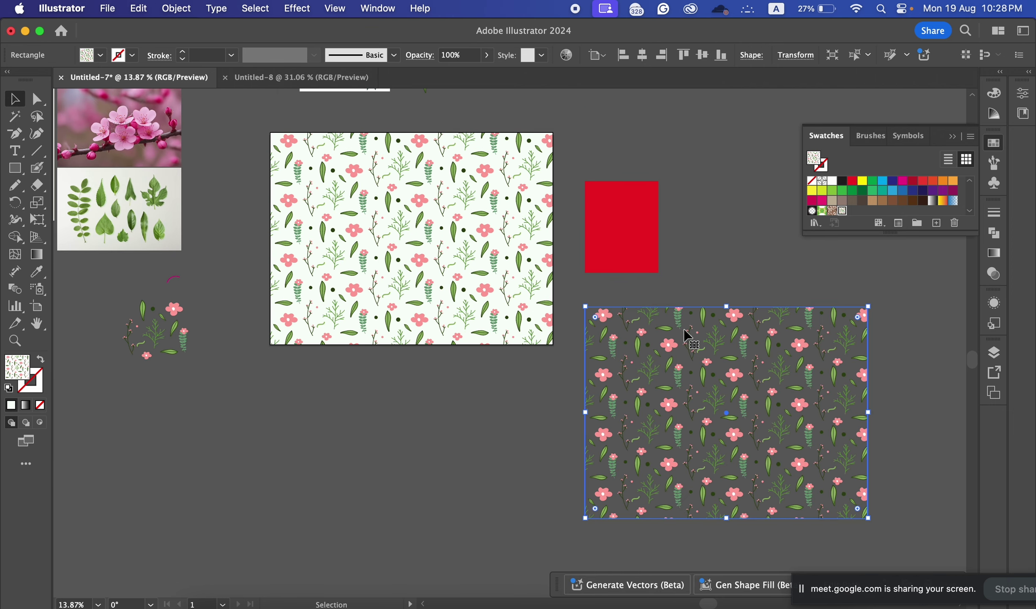
# Step: Open Recolor Artwork for the duplicated pattern rectangle
pyautogui.hscroll(3, 677, 270)
pyautogui.scroll(5, 617, 330)
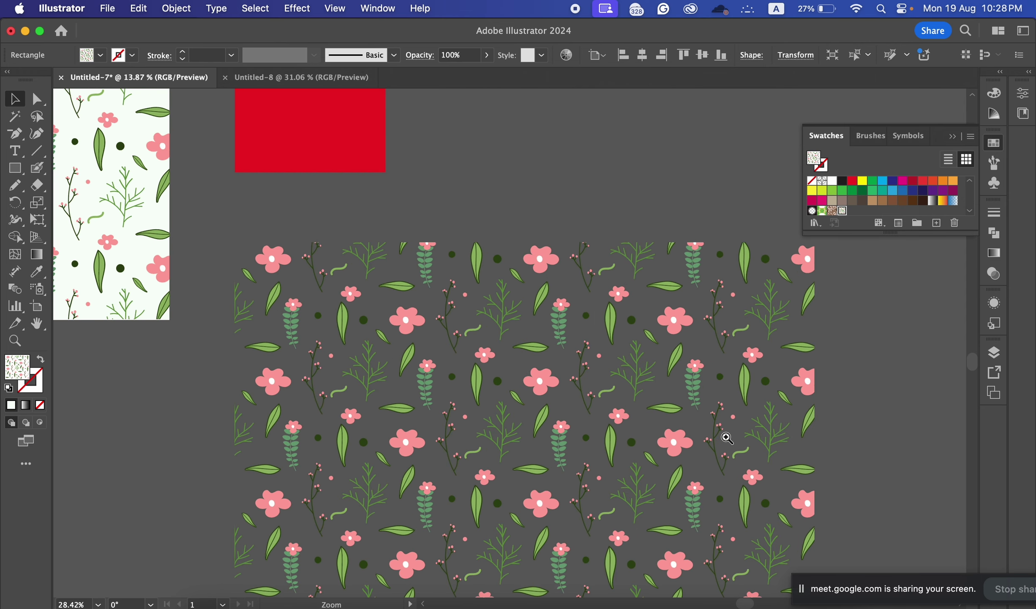
pyautogui.moveTo(617, 330); pyautogui.dragTo(603, 313)
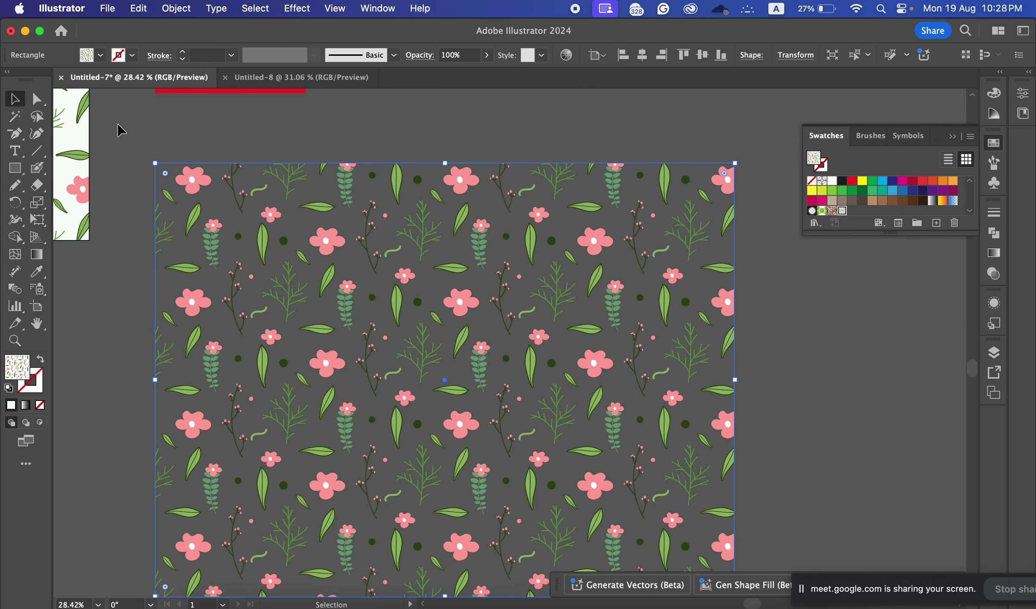
pyautogui.click(139, 9)
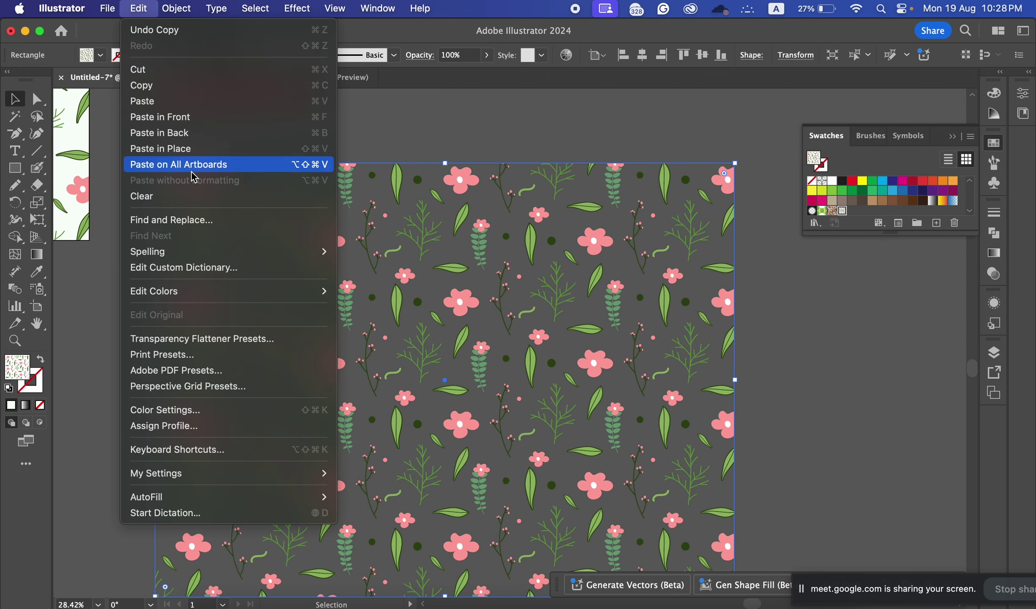
pyautogui.moveTo(228, 296)
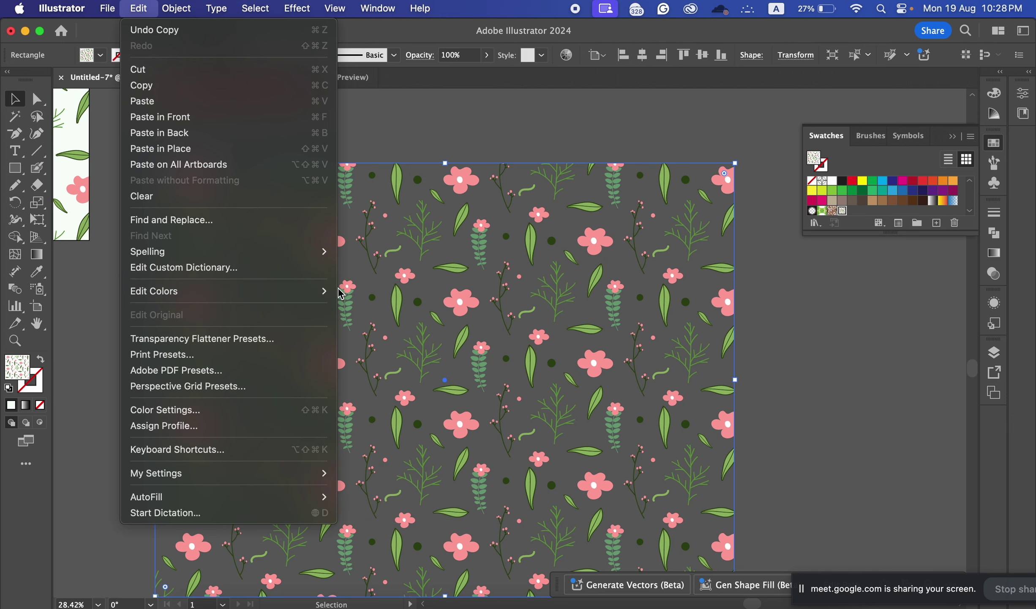
pyautogui.moveTo(334, 293)
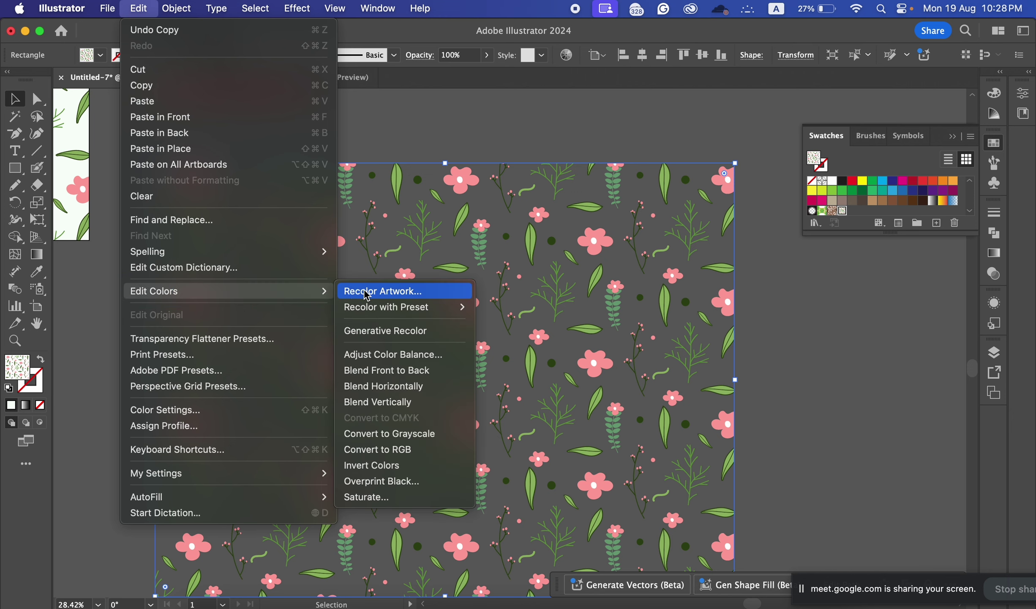
pyautogui.click(366, 292)
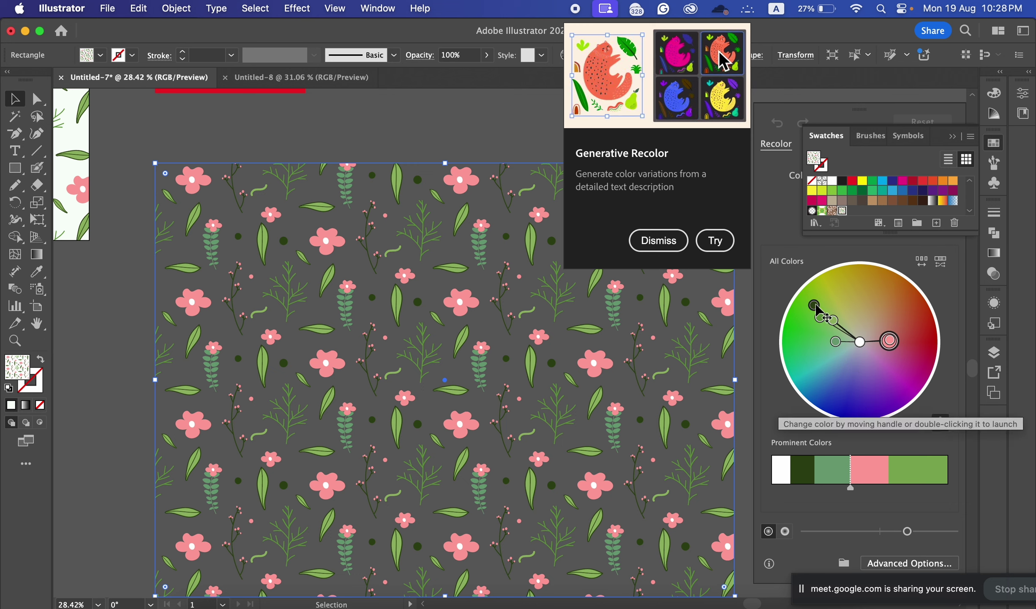
# Step: Try several linked hue shifts on the colour wheel and recolor the pattern copy with cream flowers and green leaves
pyautogui.moveTo(820, 313); pyautogui.dragTo(879, 283)
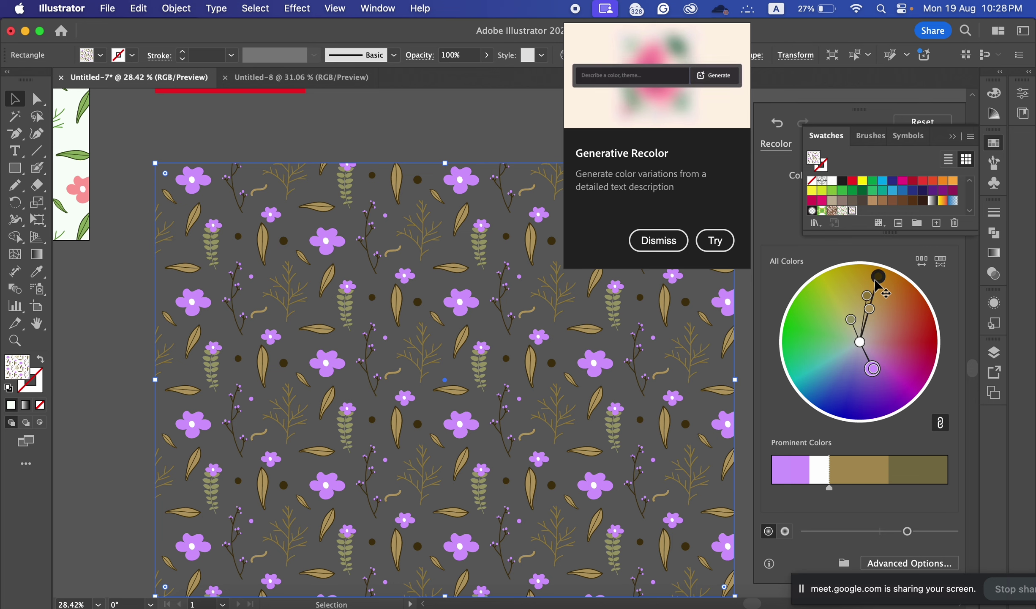
pyautogui.moveTo(880, 278); pyautogui.dragTo(926, 341)
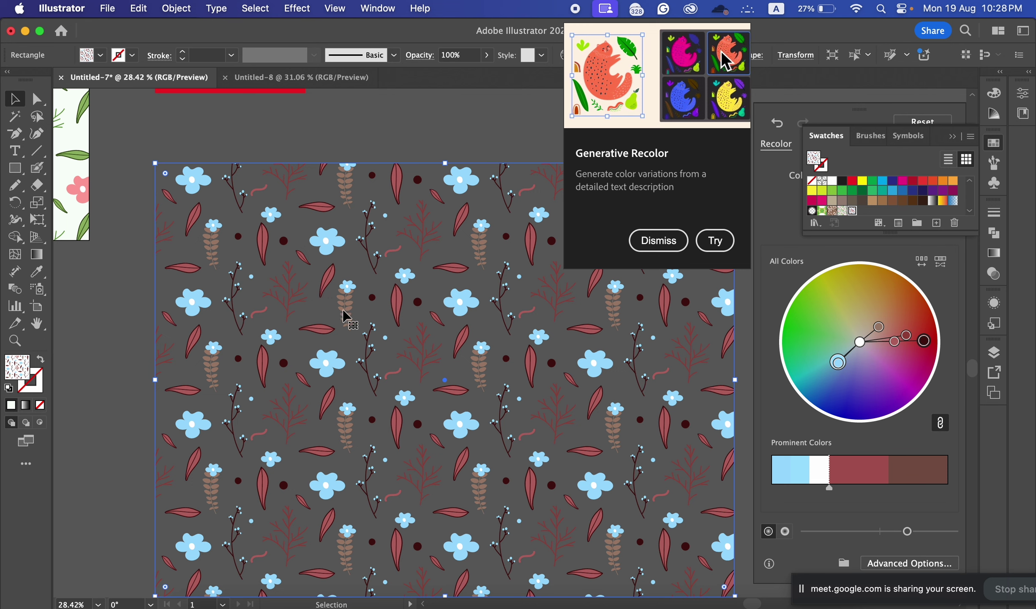
pyautogui.moveTo(928, 344); pyautogui.dragTo(869, 403)
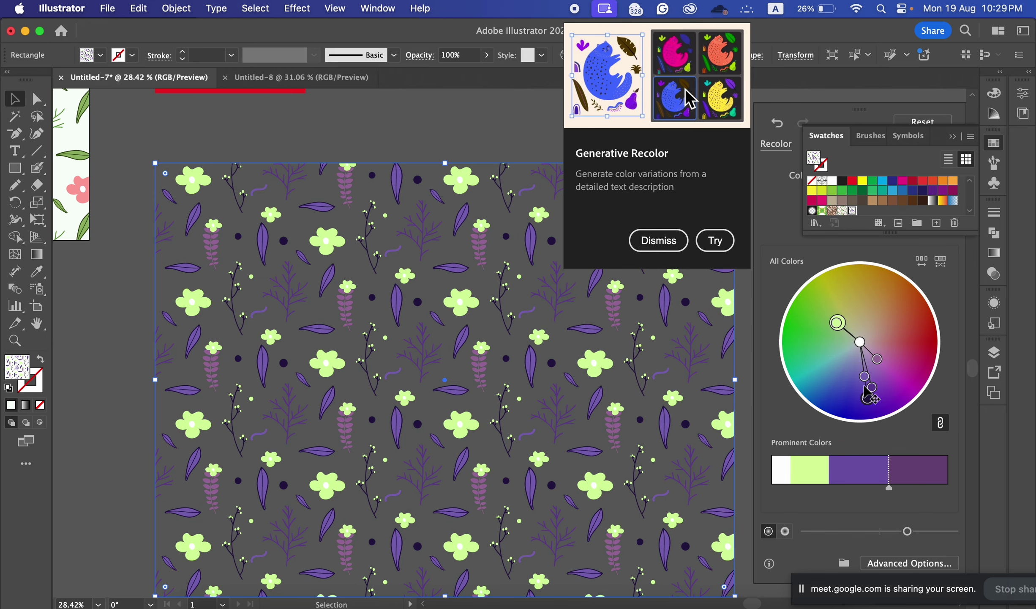
pyautogui.moveTo(871, 405); pyautogui.dragTo(839, 355)
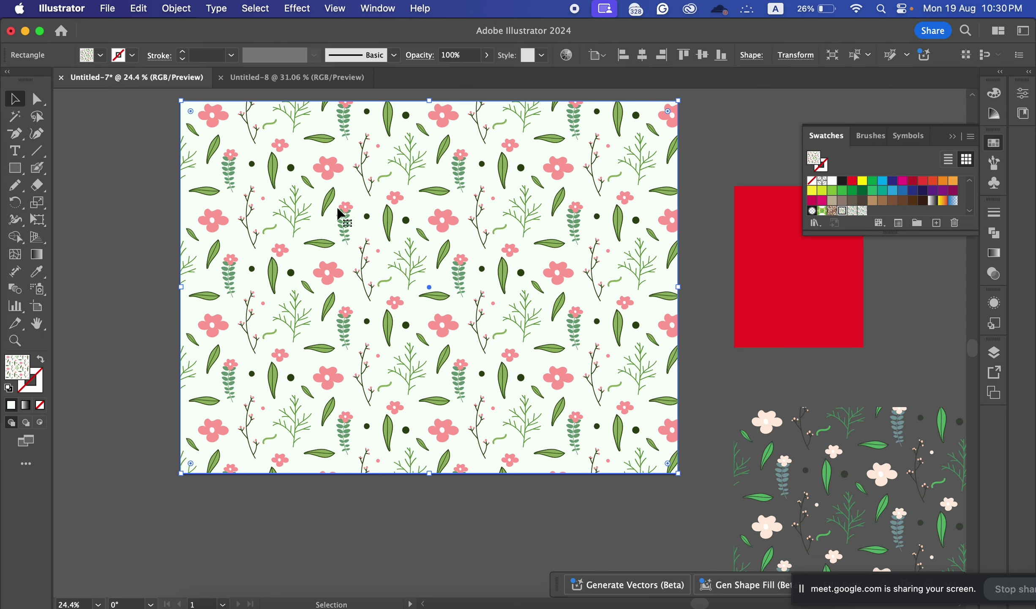
# Step: Expand the fill of the pattern rectangle on the artboard into editable artwork
pyautogui.press('super+space')
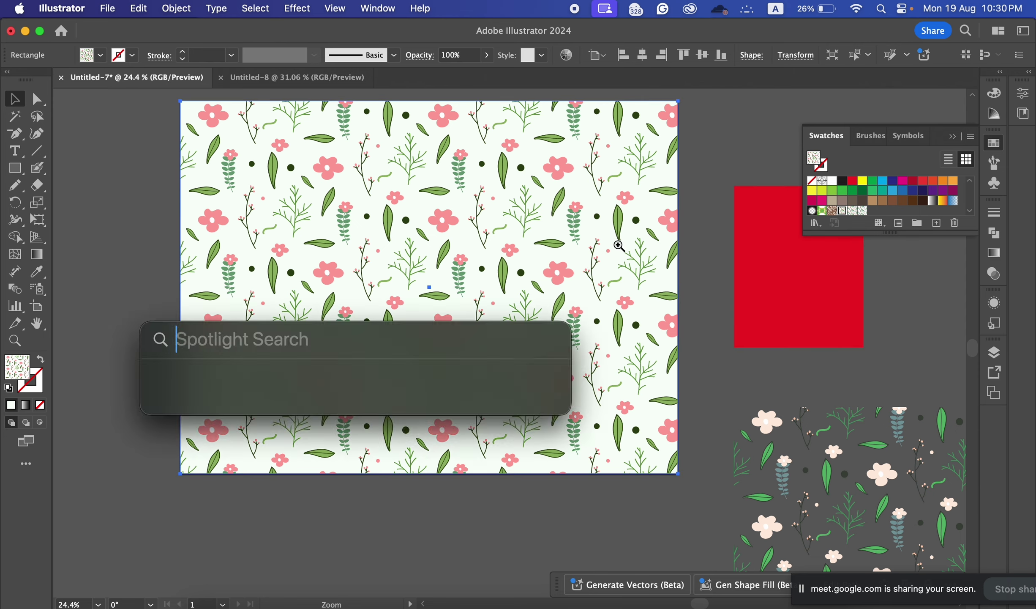
pyautogui.keyDown('alt'); pyautogui.keyDown('super'); pyautogui.click(618, 244); pyautogui.keyUp('super'); pyautogui.keyUp('alt')
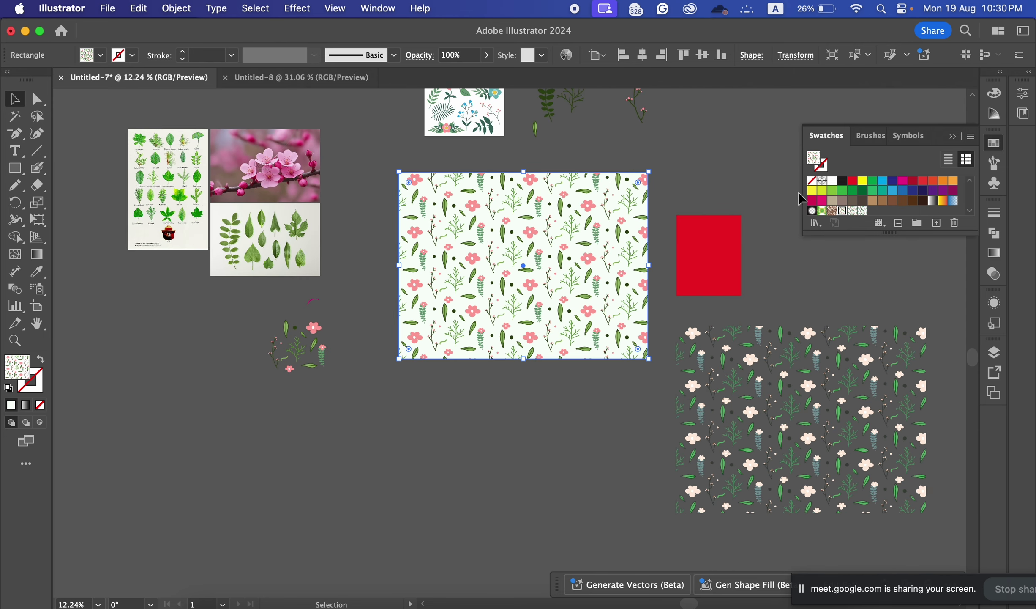
pyautogui.press('super+space')
pyautogui.keyDown('super'); pyautogui.click(521, 248); pyautogui.keyUp('super')
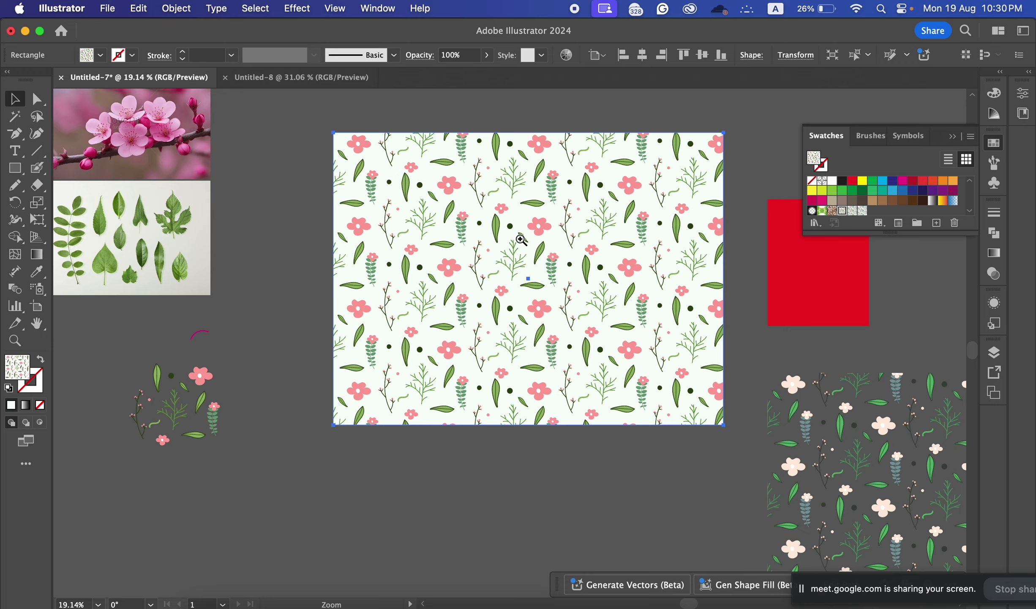
pyautogui.keyDown('super'); pyautogui.click(503, 241); pyautogui.keyUp('super')
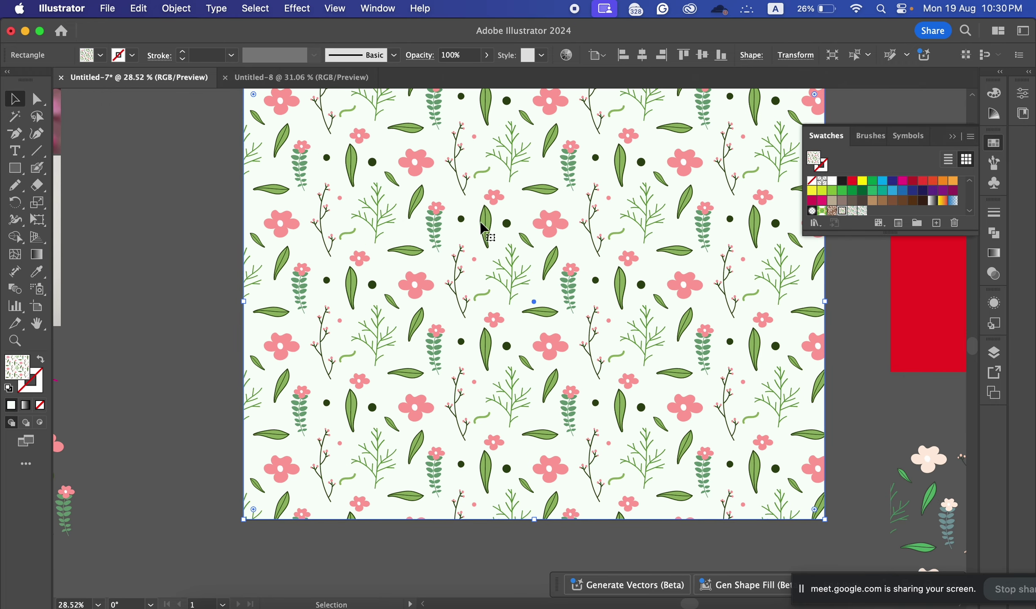
pyautogui.click(165, 13)
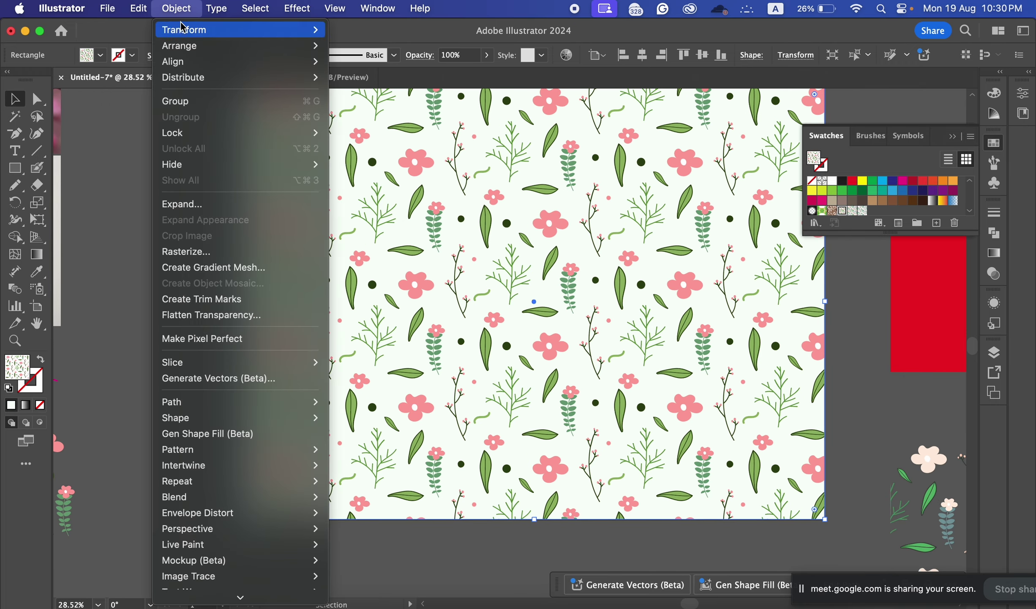
pyautogui.click(198, 208)
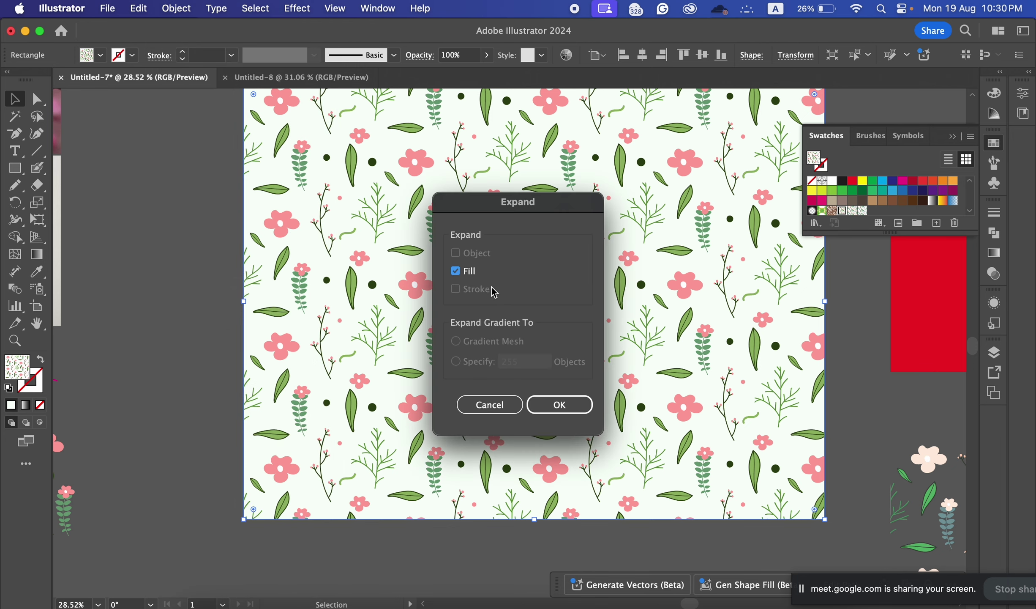
pyautogui.click(560, 405)
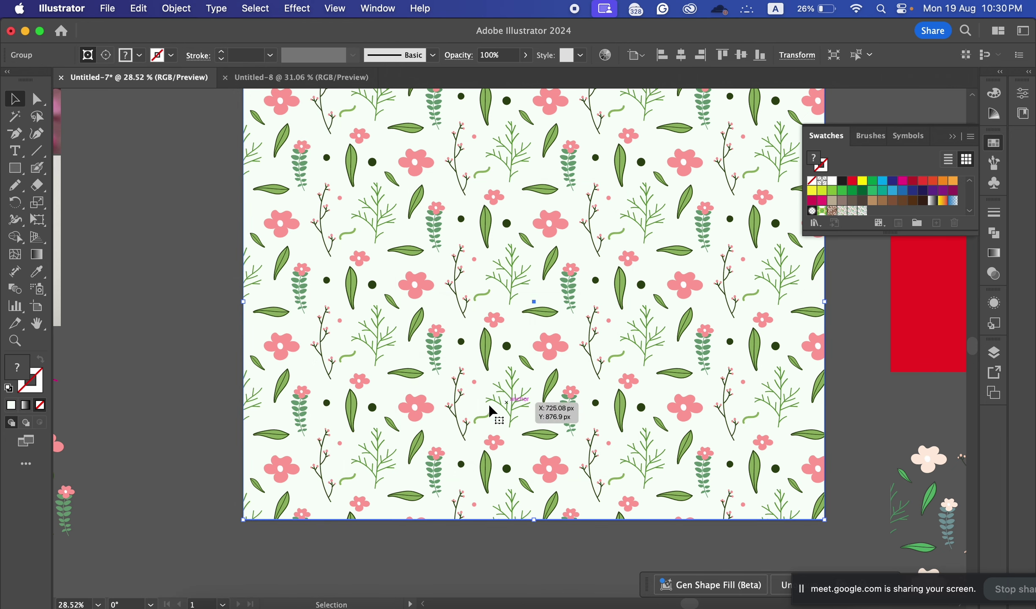
# Step: Ungroup the expanded pattern artwork and release its overall clipping mask
pyautogui.moveTo(283, 336); pyautogui.dragTo(250, 394)
pyautogui.press('super+z')
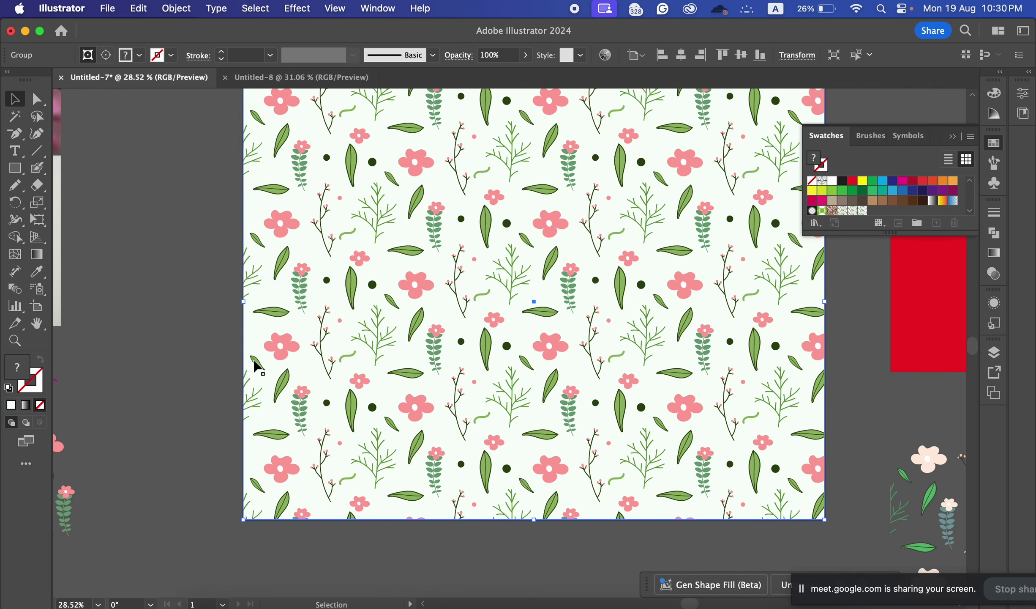
pyautogui.rightClick(273, 348)
pyautogui.click(319, 363)
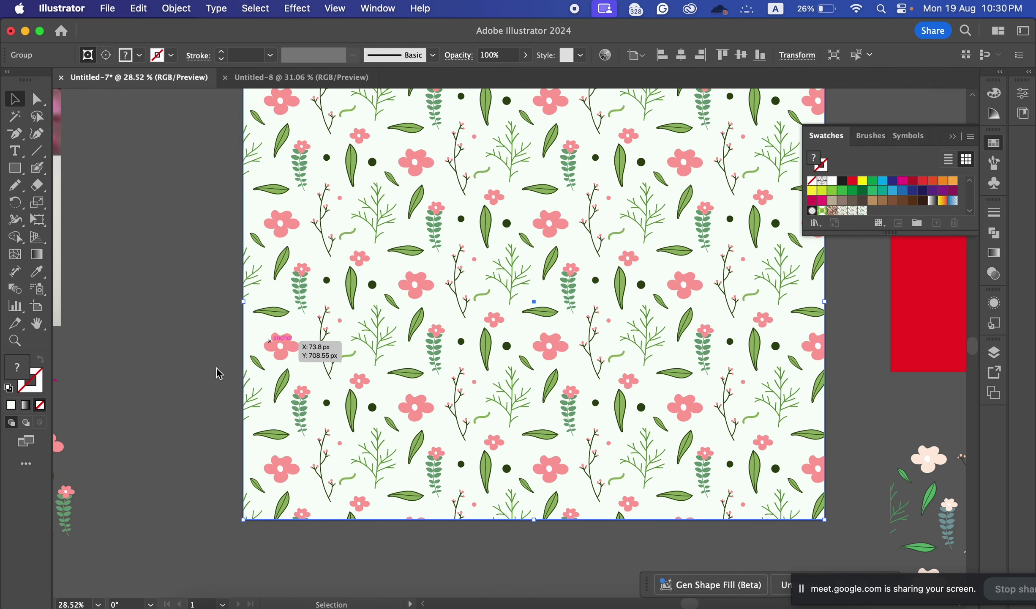
pyautogui.click(262, 310)
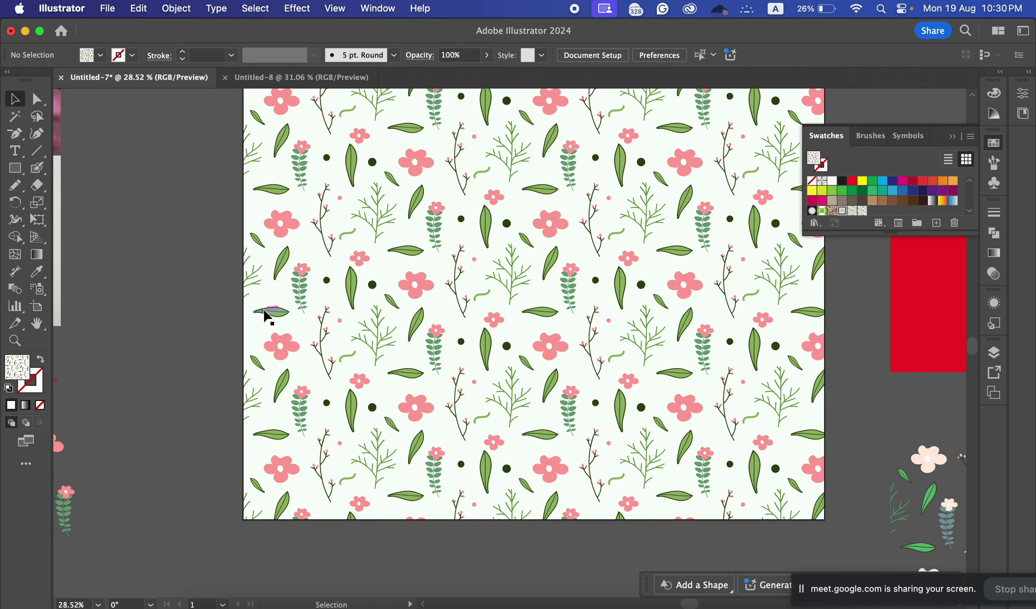
pyautogui.click(265, 318)
pyautogui.rightClick(265, 318)
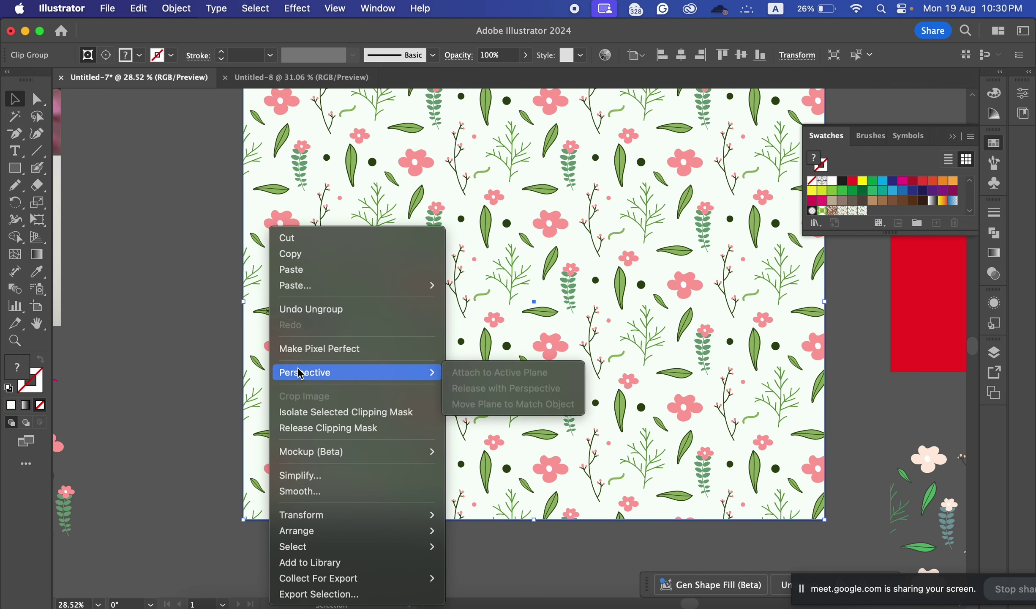
pyautogui.click(302, 430)
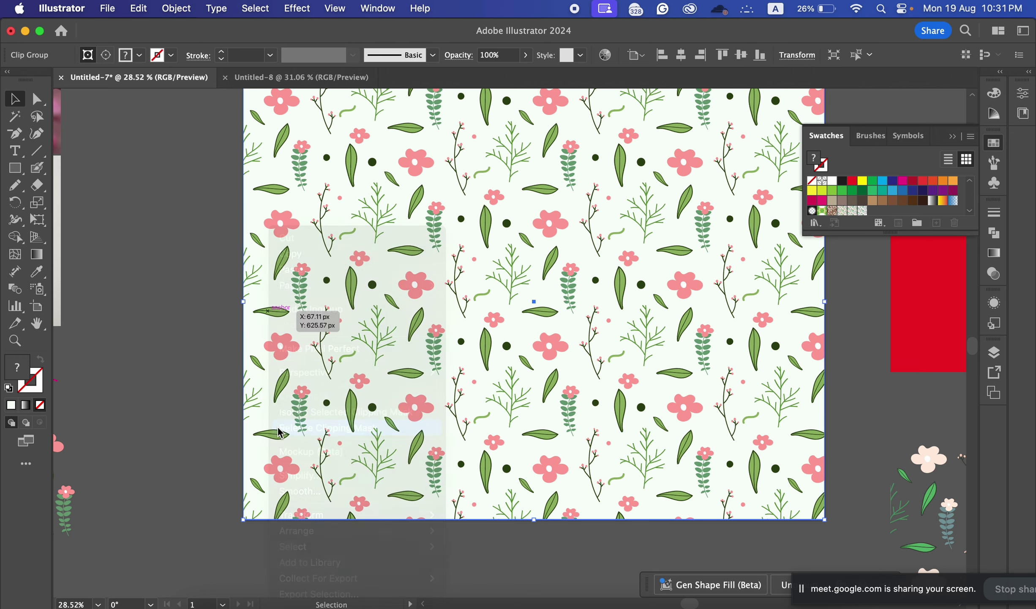
pyautogui.click(184, 402)
# Step: Ungroup the released artwork into separate tiles and release the clipping mask of the lower middle tile
pyautogui.hscroll(5, 457, 365)
pyautogui.scroll(-3, 457, 364)
pyautogui.rightClick(324, 365)
pyautogui.click(296, 453)
pyautogui.click(279, 241)
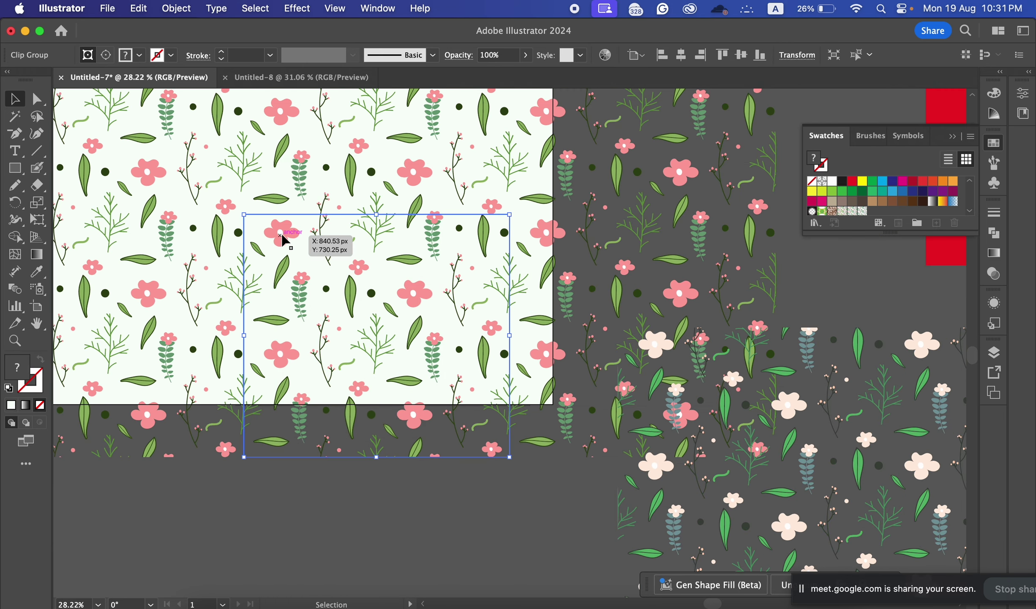
pyautogui.rightClick(282, 237)
pyautogui.click(336, 436)
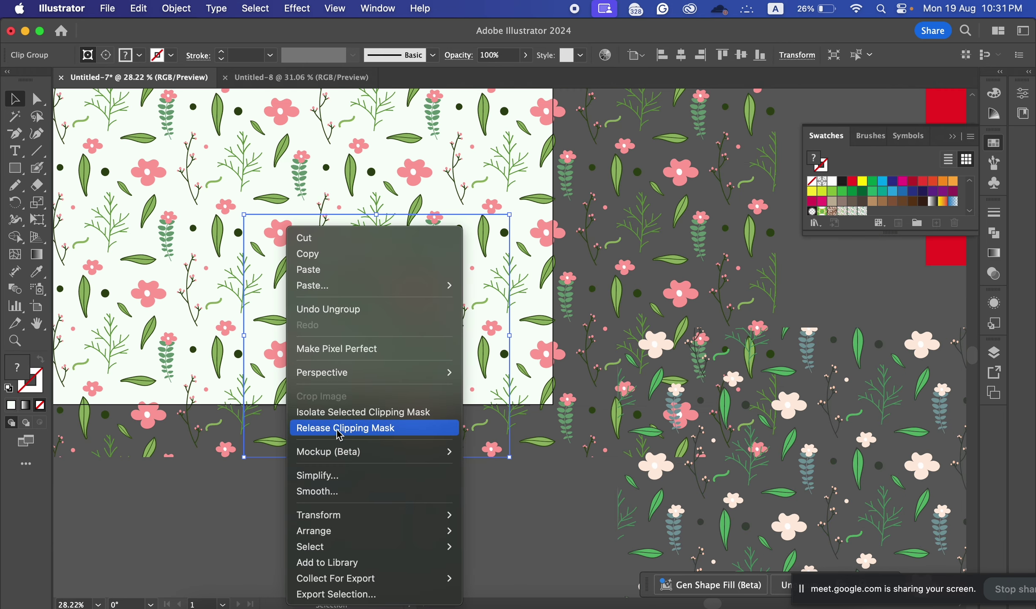
pyautogui.click(305, 524)
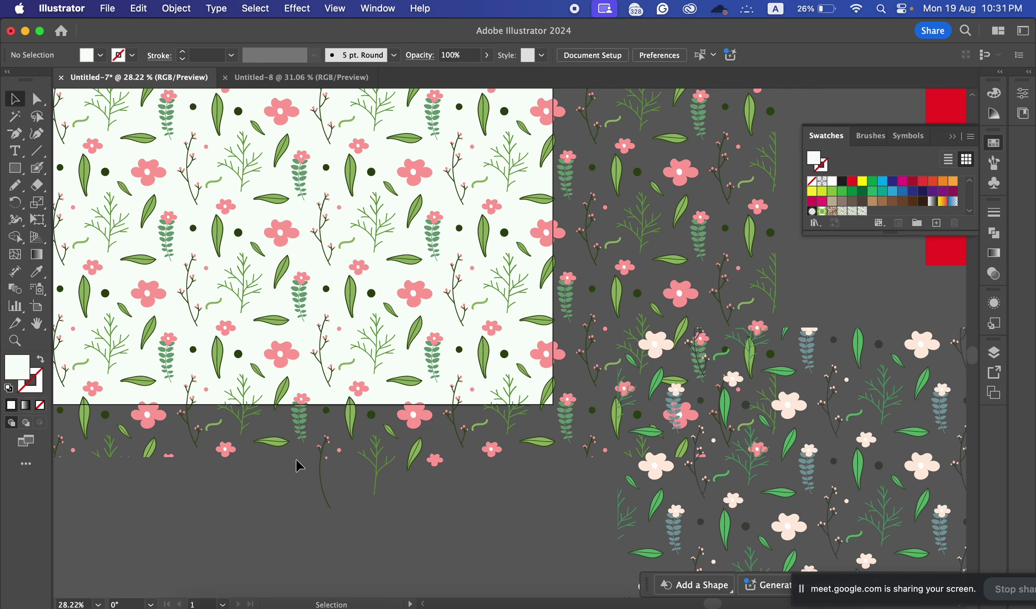
pyautogui.scroll(-2, 305, 463)
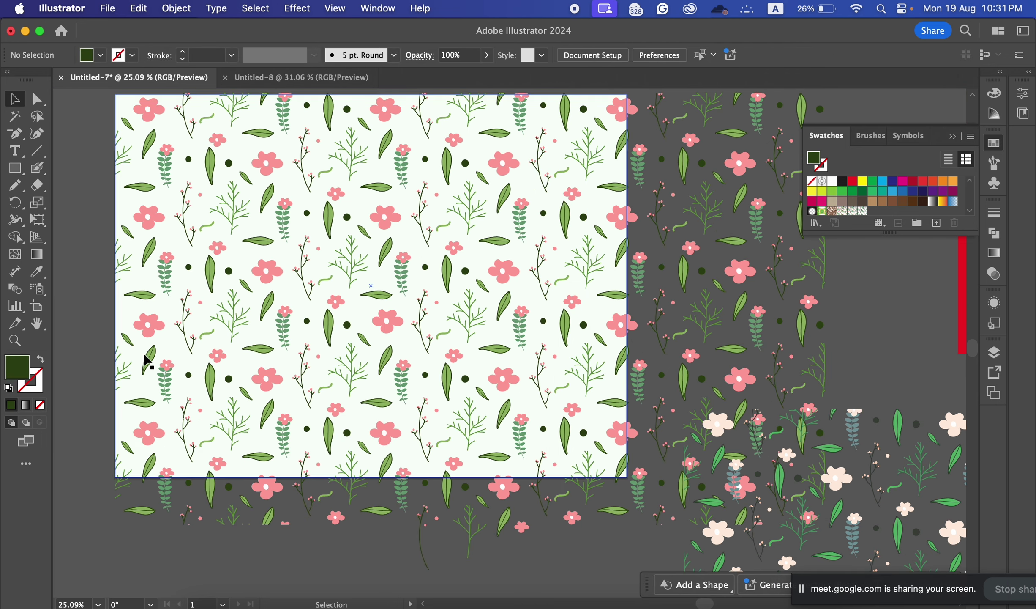
# Step: Select the released tile's invisible frame and all similar unfilled, unstroked clipping paths, and delete them
pyautogui.click(150, 358)
pyautogui.scroll(-5, 391, 429)
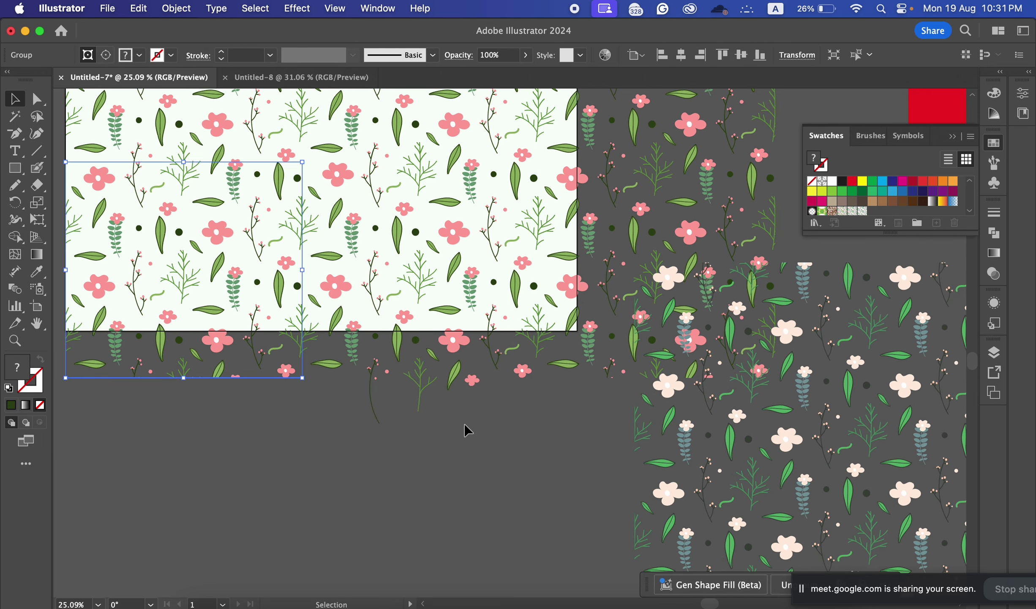
pyautogui.click(501, 415)
pyautogui.press('super+v')
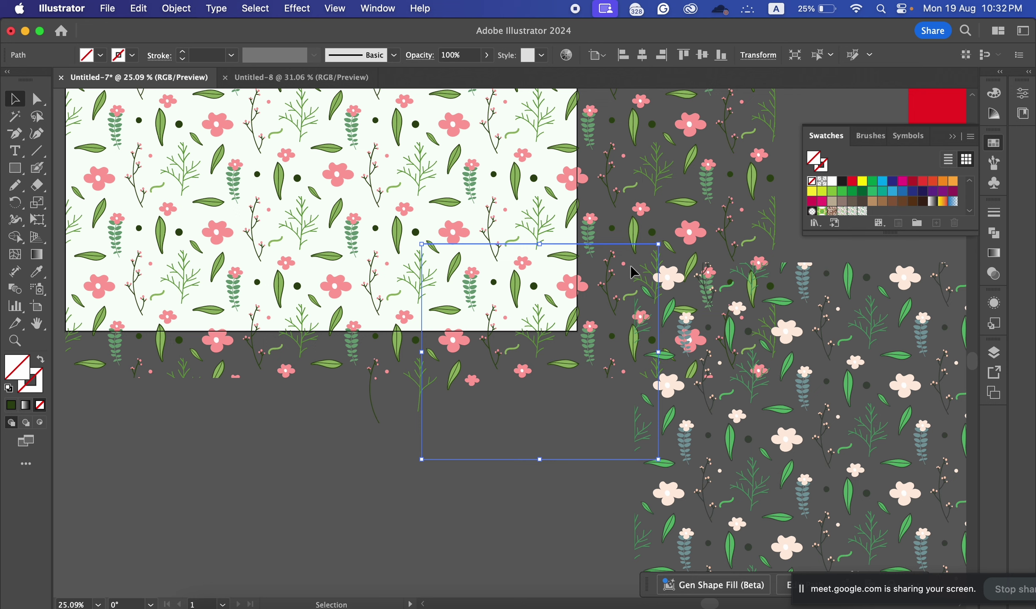
pyautogui.click(822, 59)
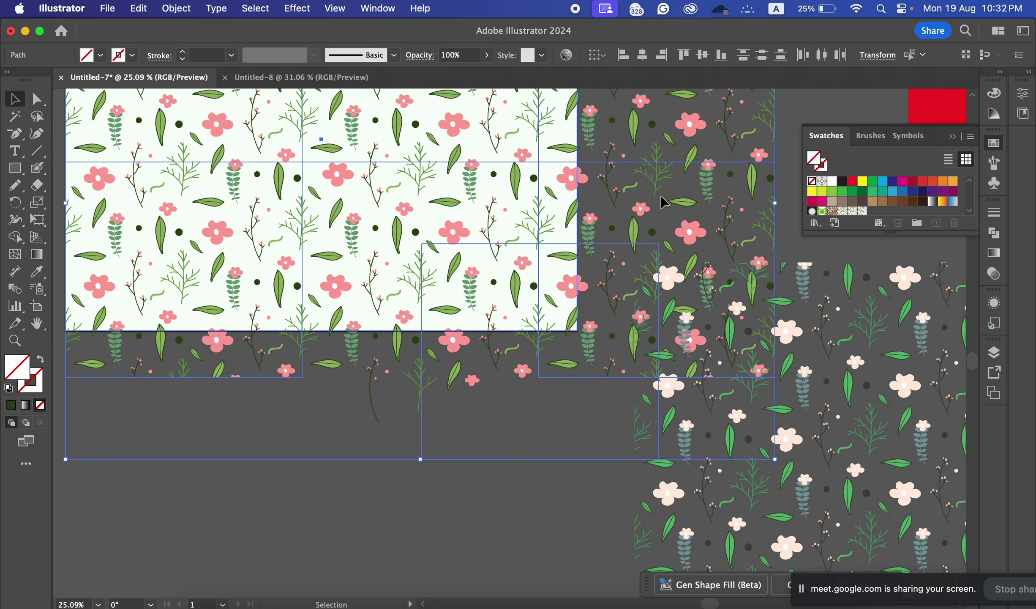
pyautogui.press('super+shift+a')
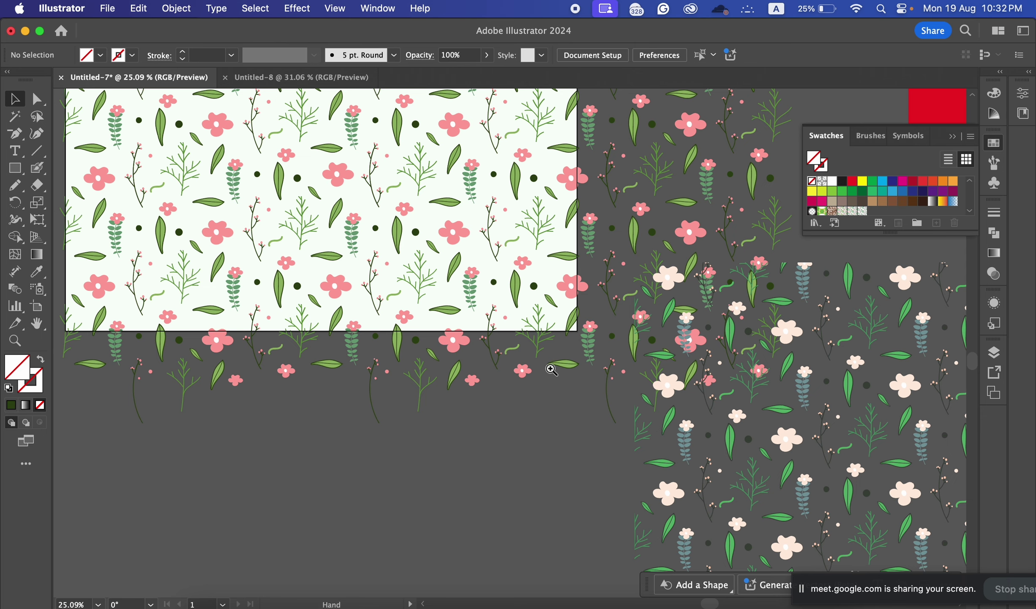
# Step: Select the unclipped group of botanical elements at the artboard's lower-left corner
pyautogui.press('super+space')
pyautogui.keyDown('alt'); pyautogui.keyDown('super'); pyautogui.click(542, 379); pyautogui.keyUp('super'); pyautogui.keyUp('alt')
pyautogui.keyDown('alt'); pyautogui.click(543, 378); pyautogui.keyUp('alt')
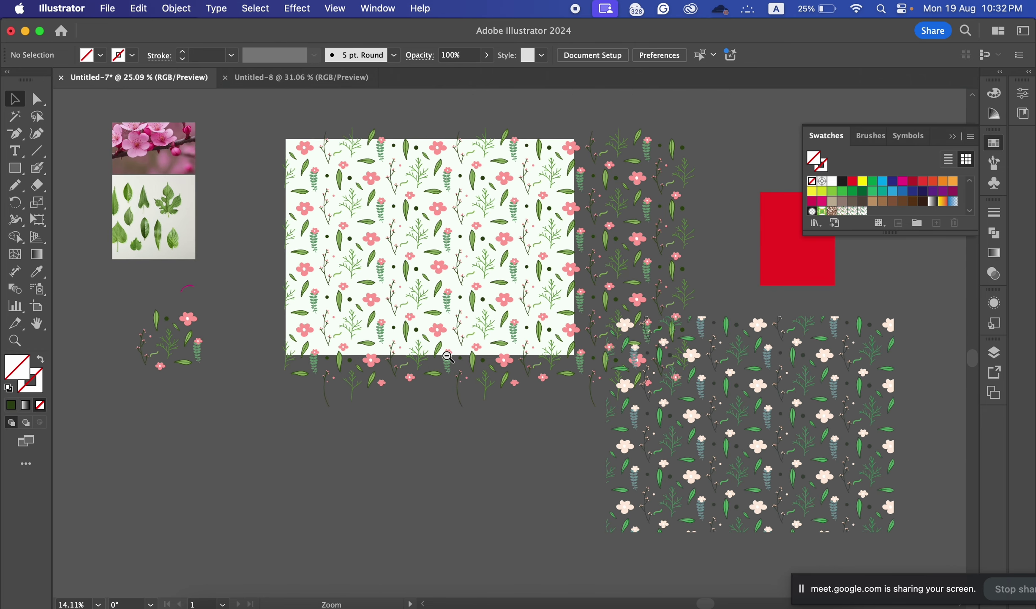
pyautogui.click(357, 277)
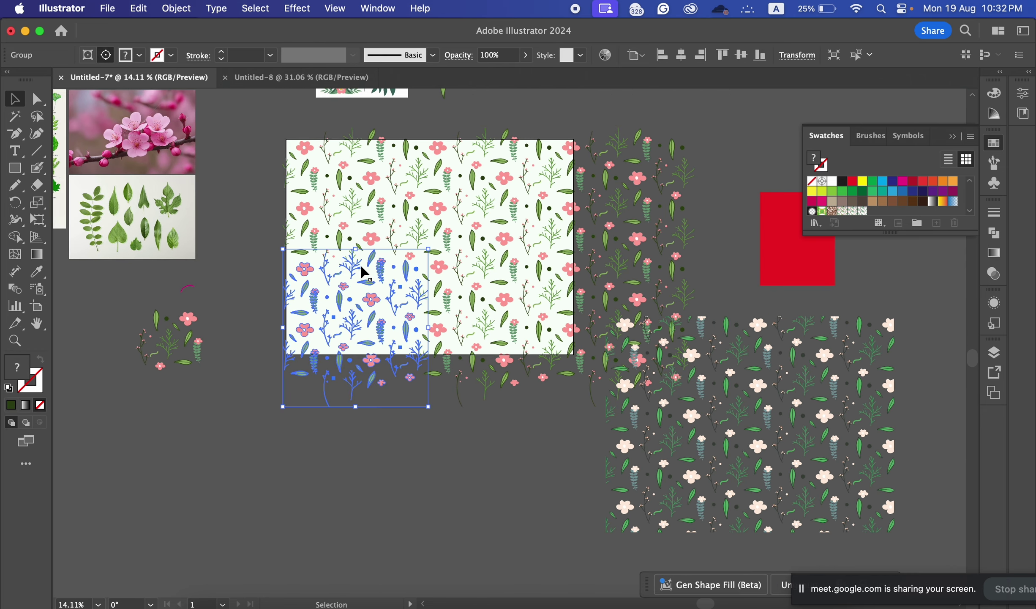